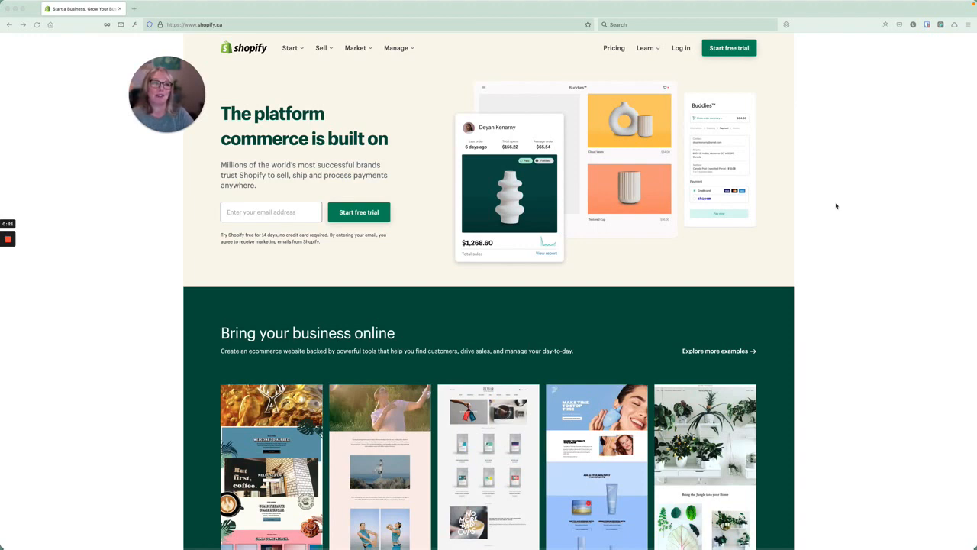
Start a free trial with the account email and a browser-generated secure password.
click(722, 49)
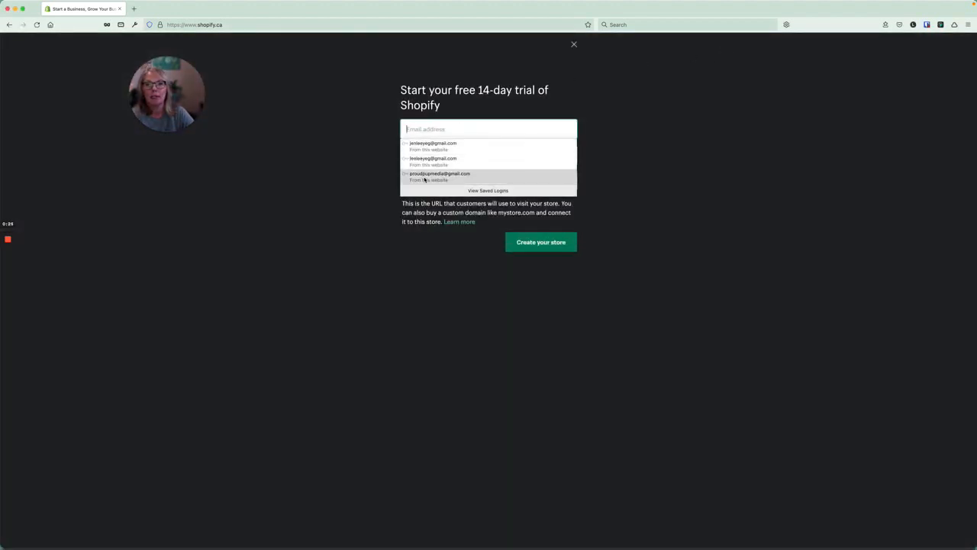
click(425, 131)
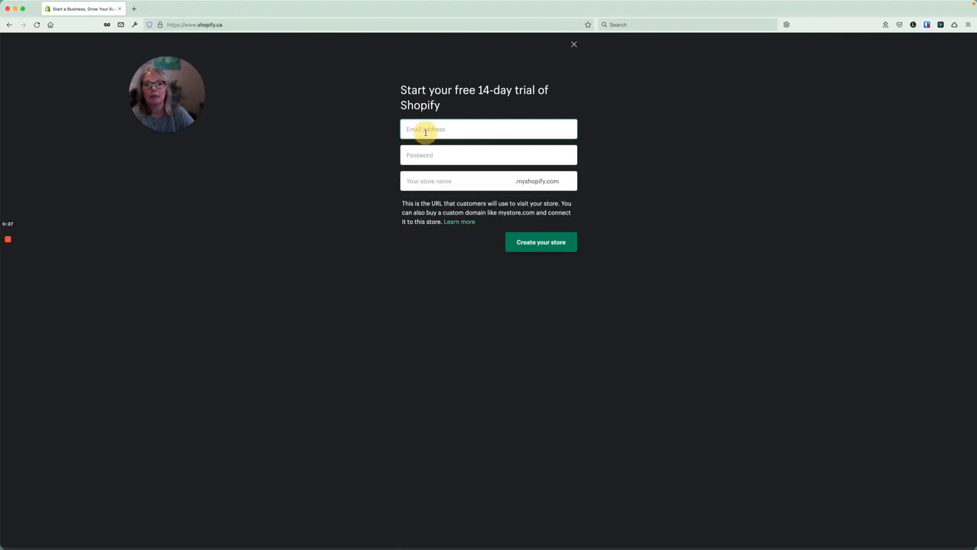
click(428, 130)
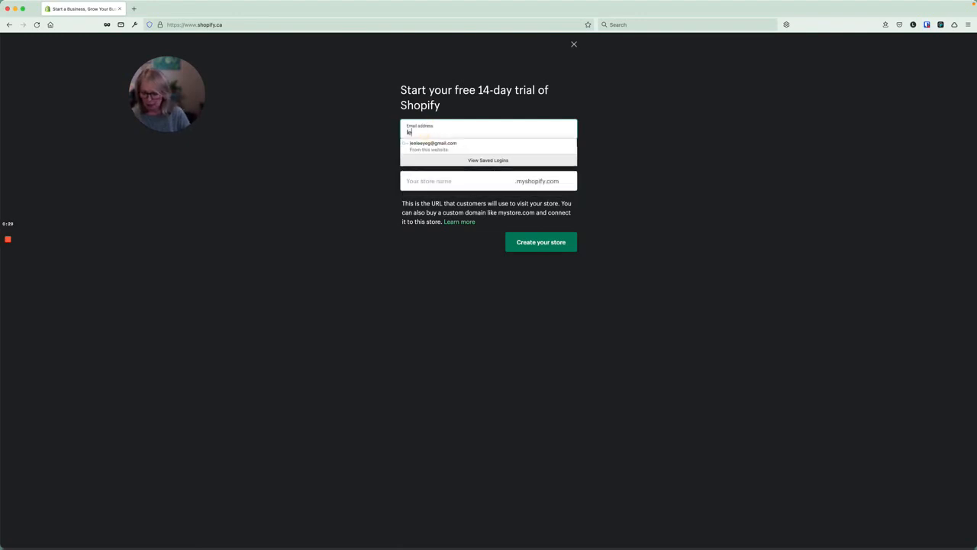
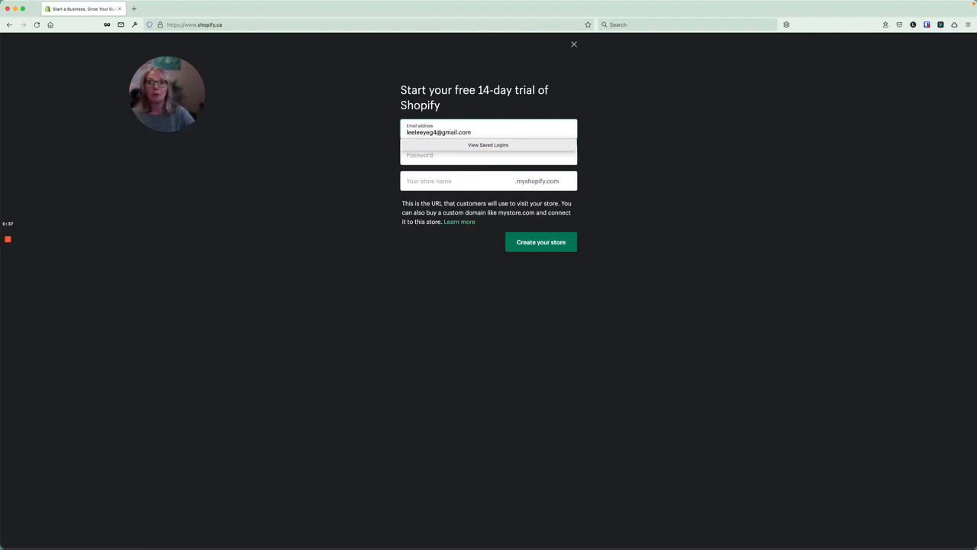
click(424, 155)
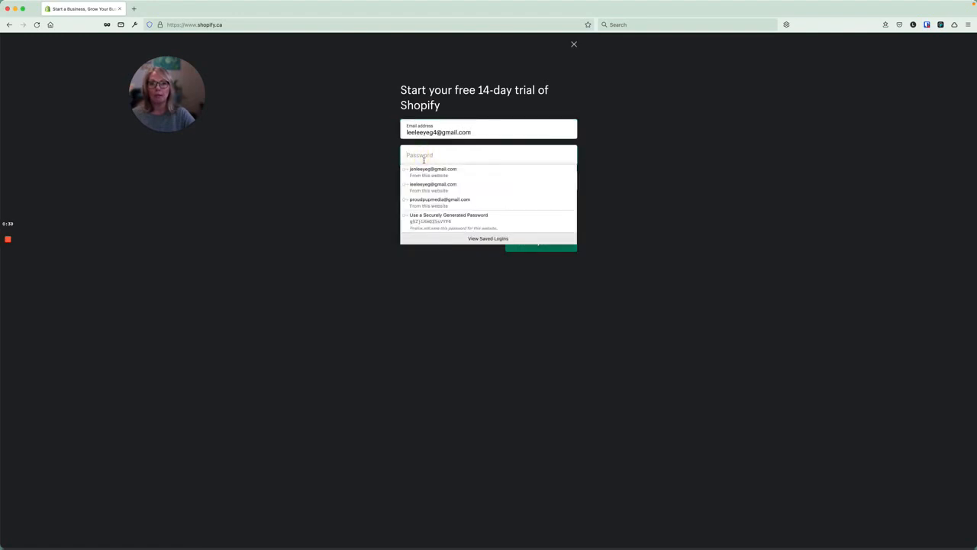
click(425, 217)
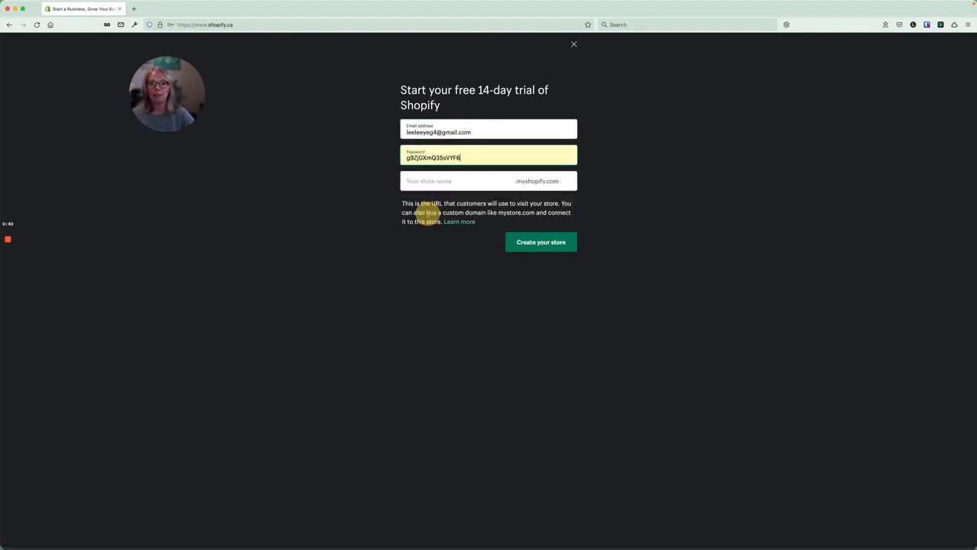
Enter a store name, create the store, and decline saving the login.
click(442, 181)
text(leel)
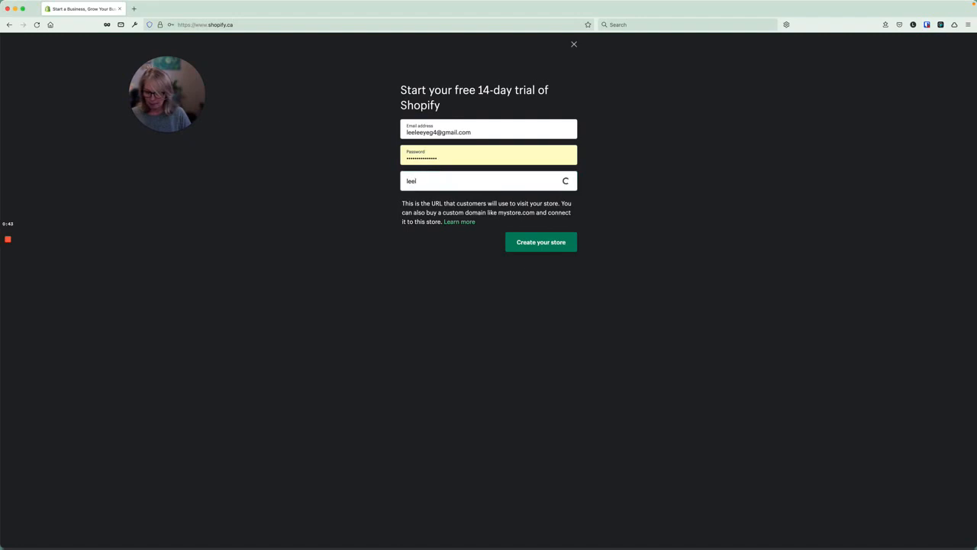
text(eeyeg4)
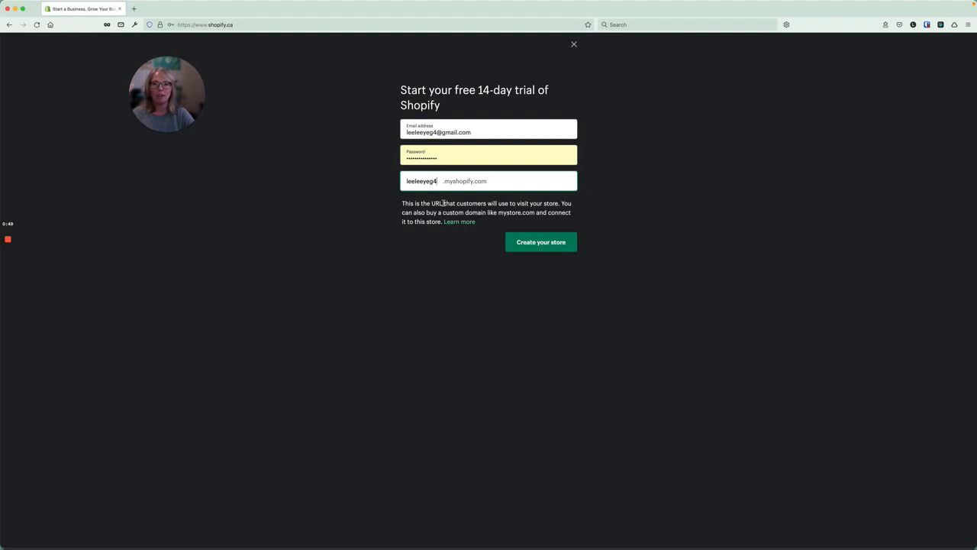
click(550, 243)
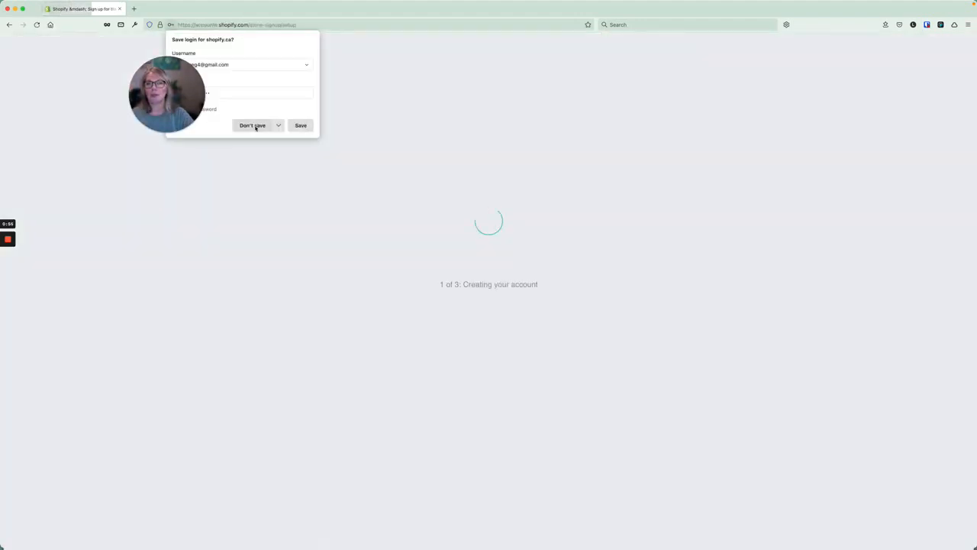
click(253, 125)
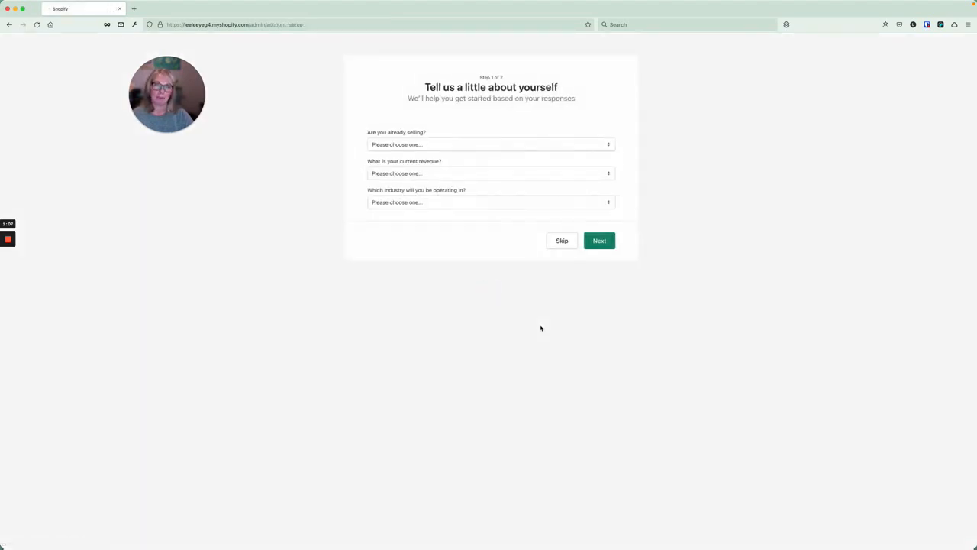
Answer just playing around, no dropshipping, not sure yet, $0 CAD, industry undecided, and continue.
click(395, 146)
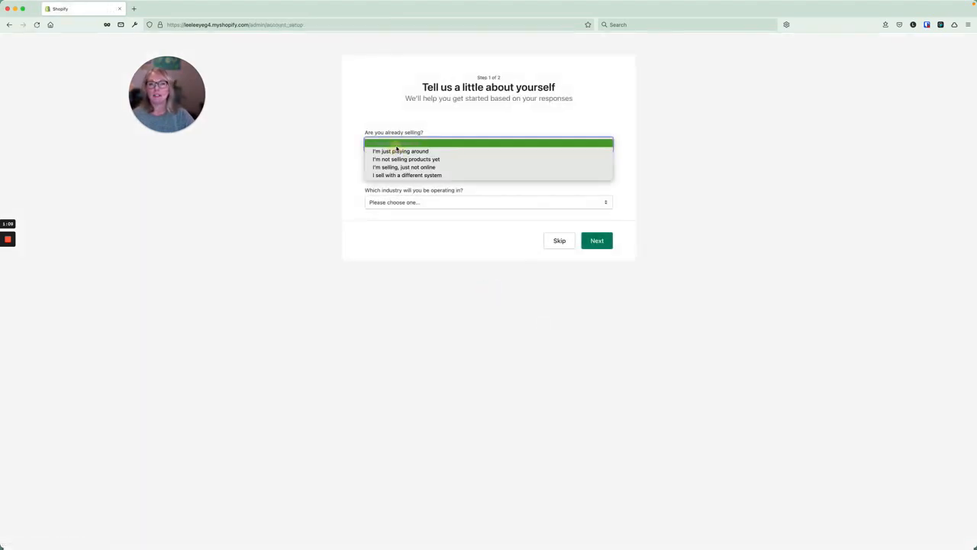
click(396, 150)
click(396, 174)
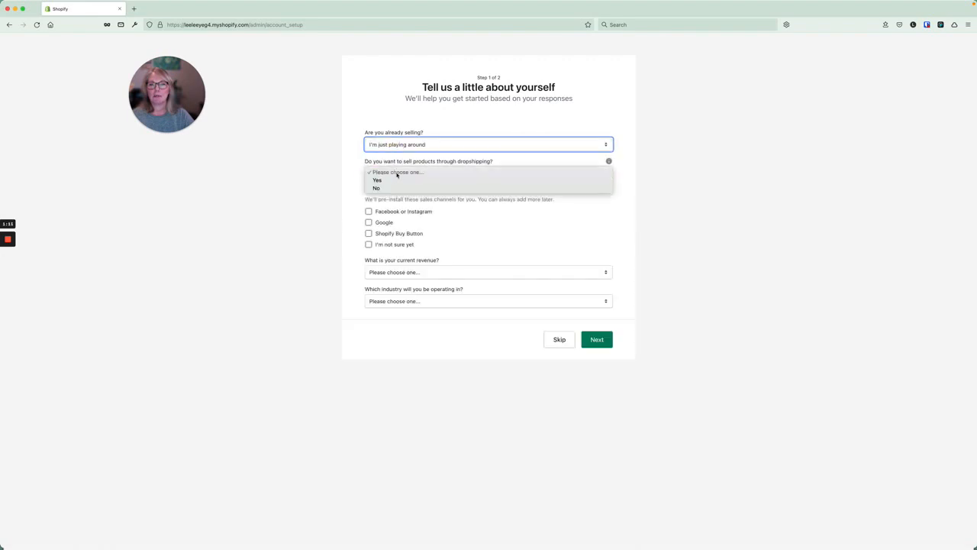
click(447, 188)
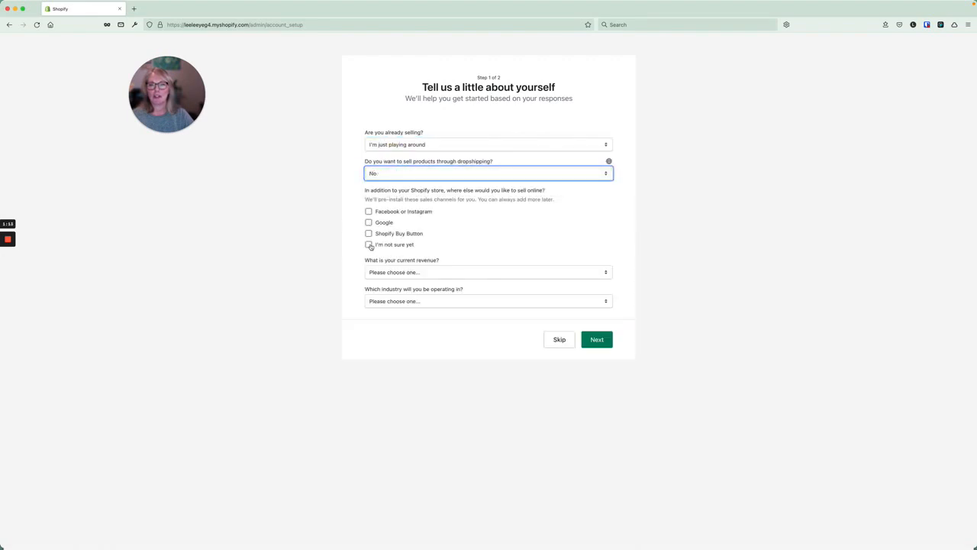
click(368, 245)
click(389, 273)
click(393, 281)
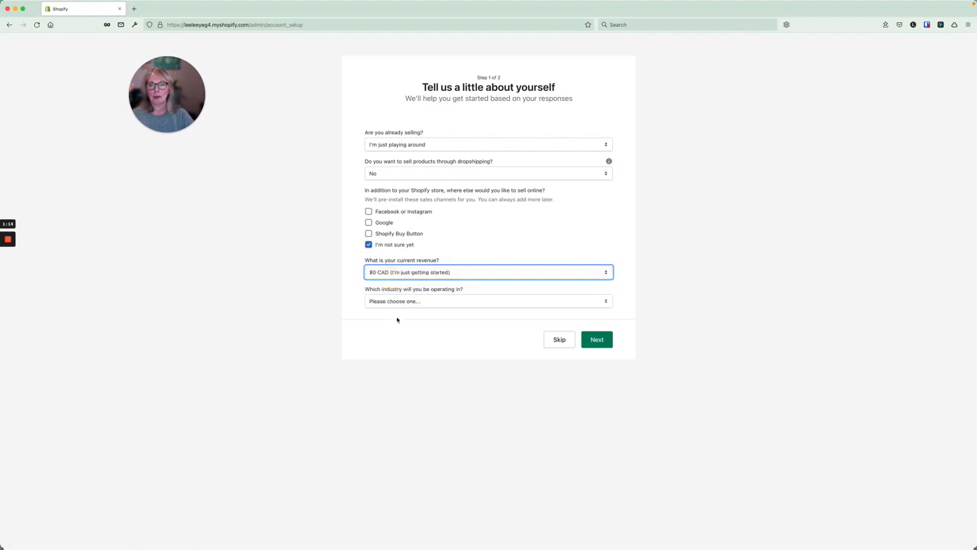
click(402, 301)
click(391, 435)
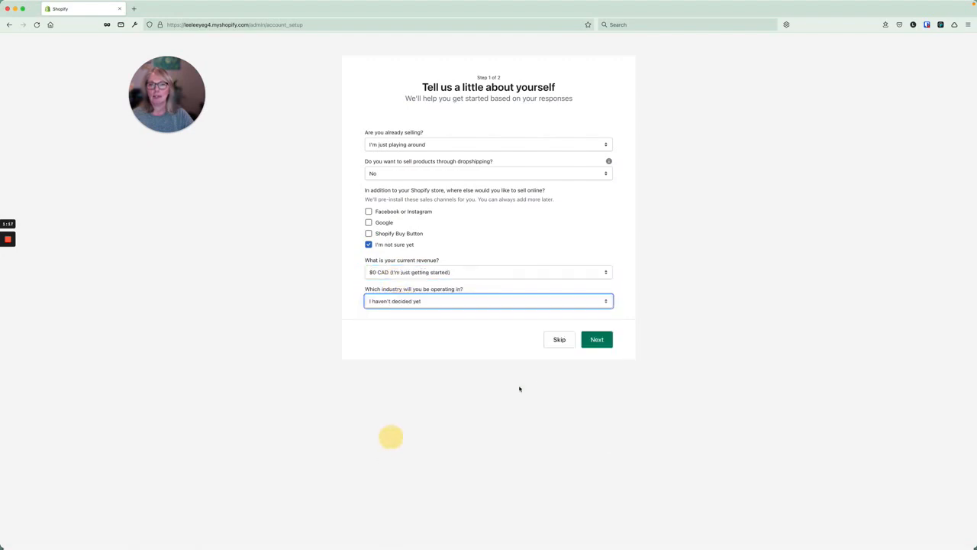
click(597, 340)
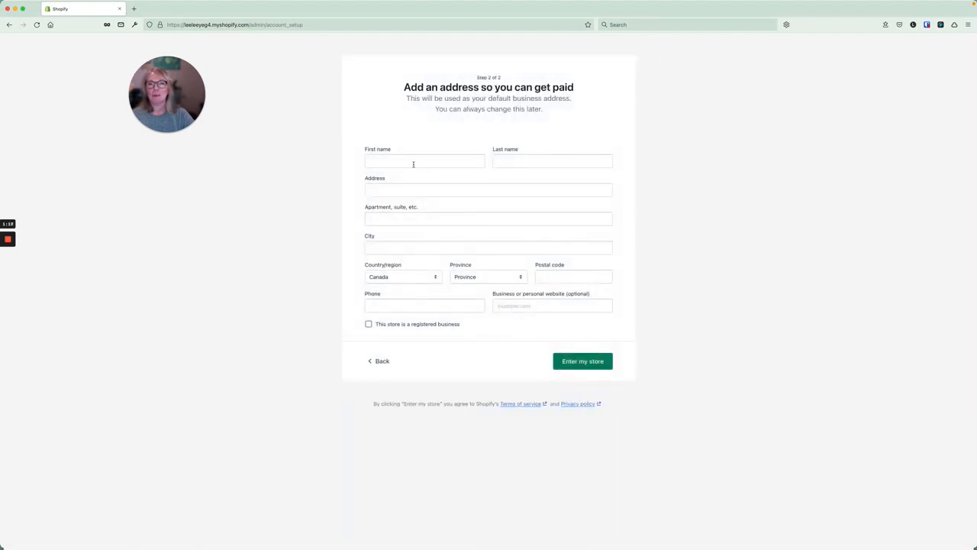
Fill in the owner's first and last name, street address and city.
click(402, 160)
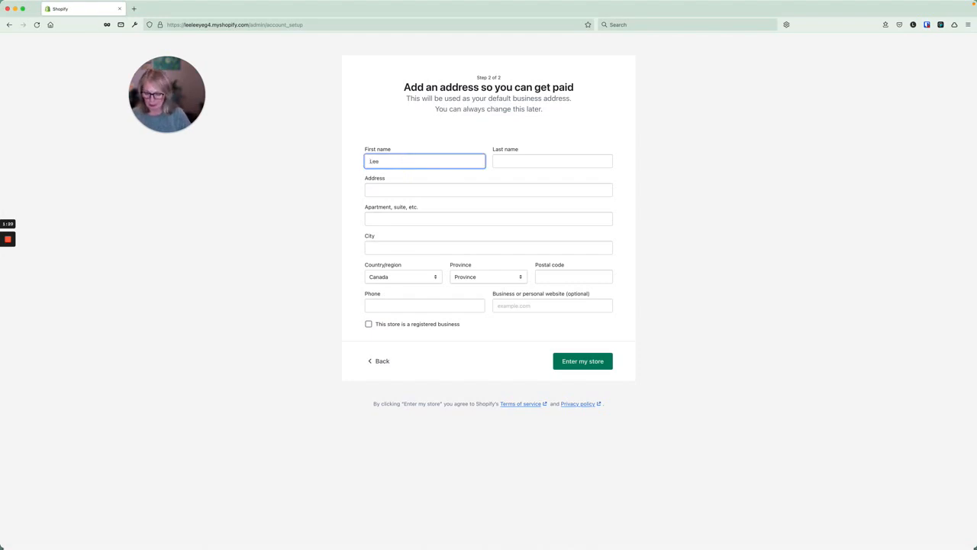
text(Leelee)
click(524, 160)
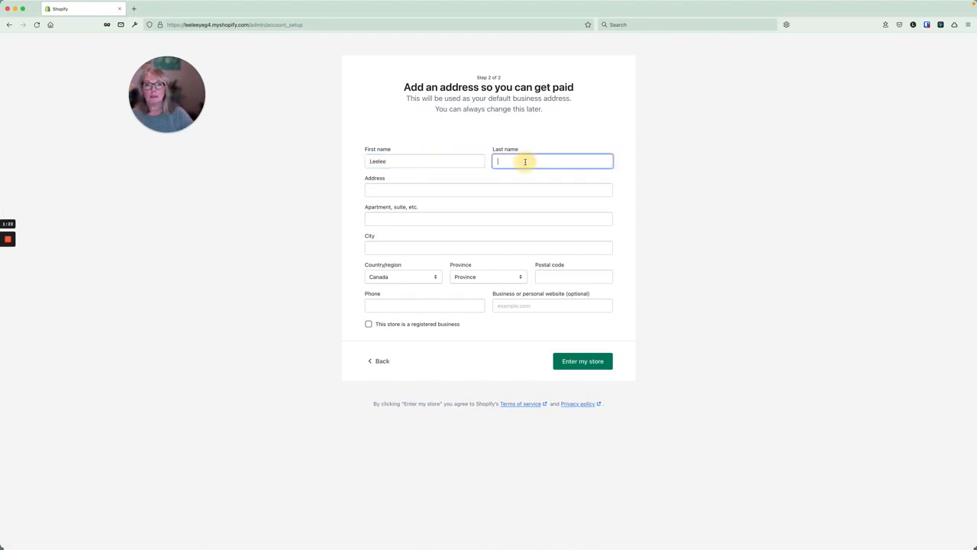
text(Yeg4)
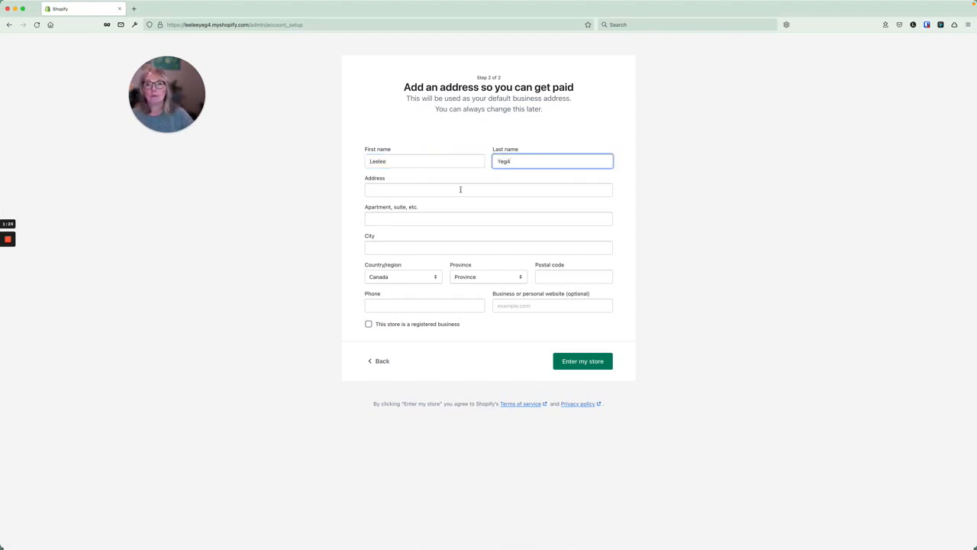
click(410, 189)
text(123)
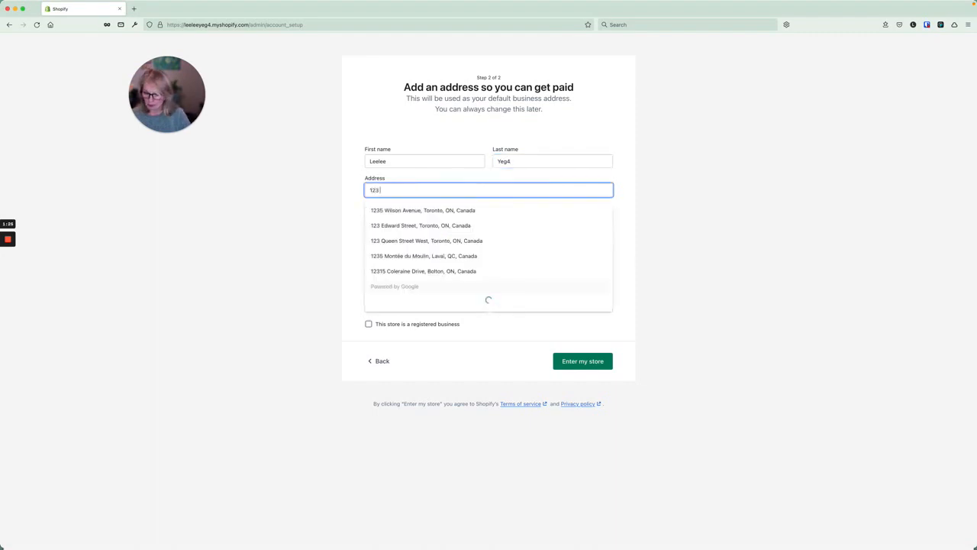
text( any)
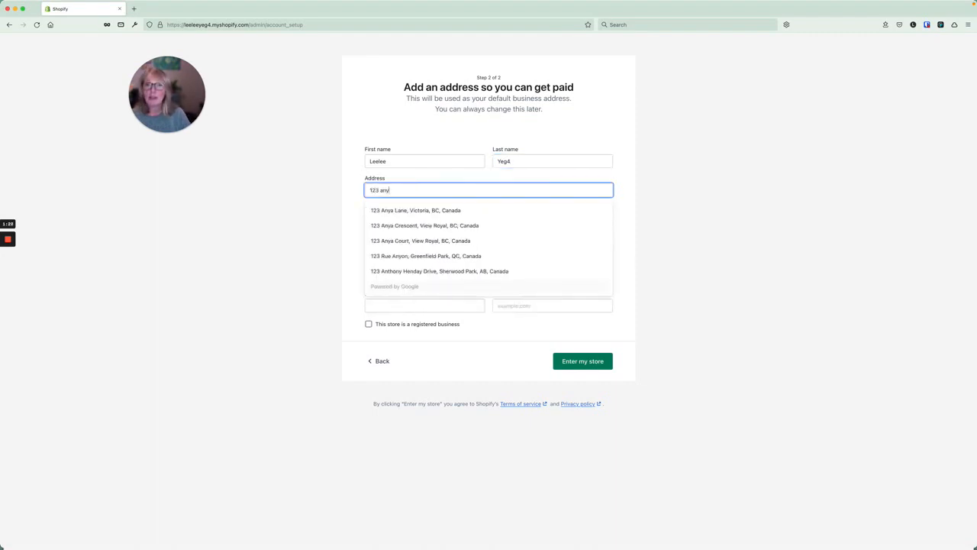
text( street)
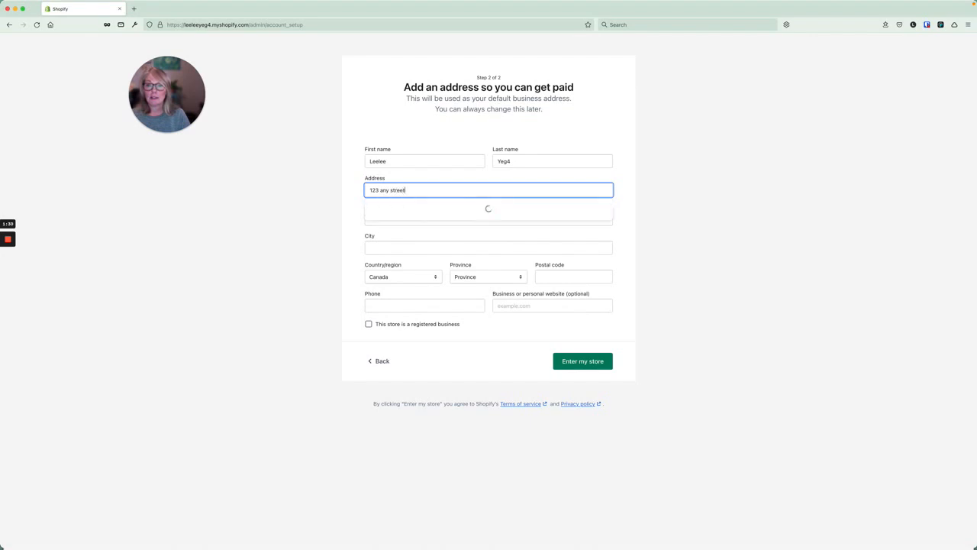
click(389, 248)
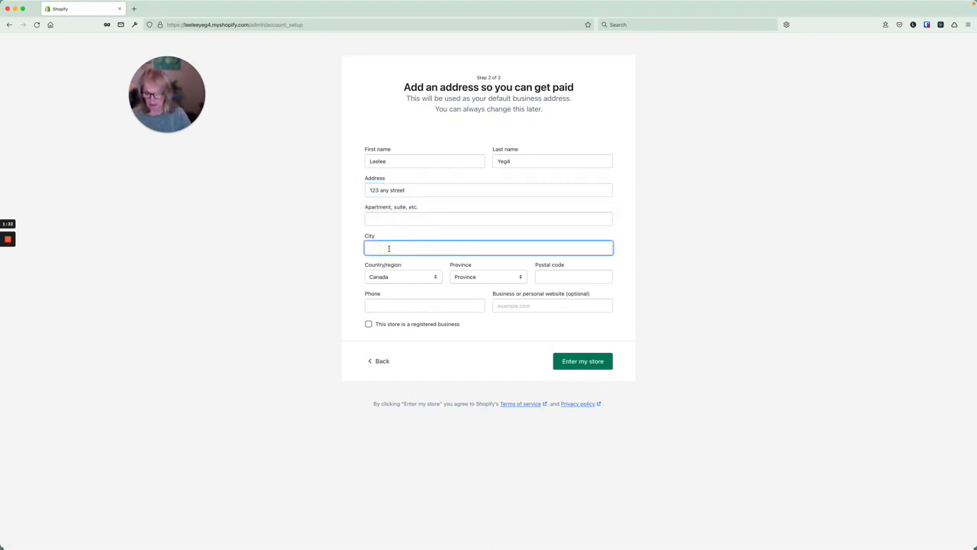
text(any town)
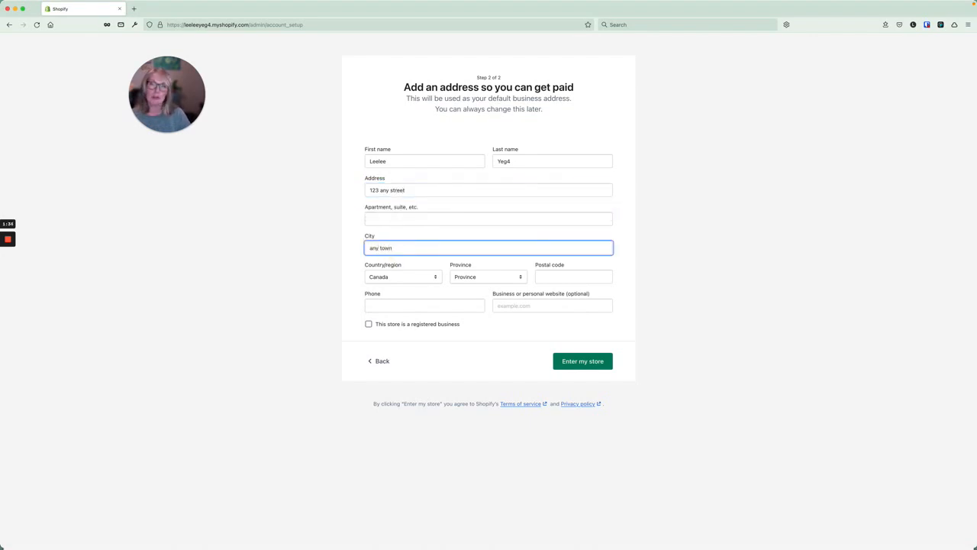
Choose Alberta as province, add the postal code and phone number, and enter the store.
click(467, 276)
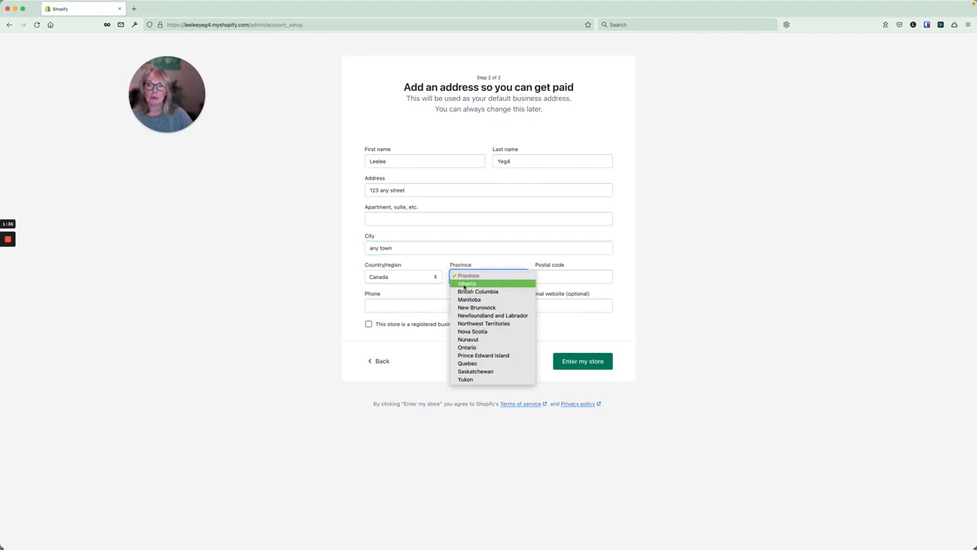
click(493, 283)
click(549, 277)
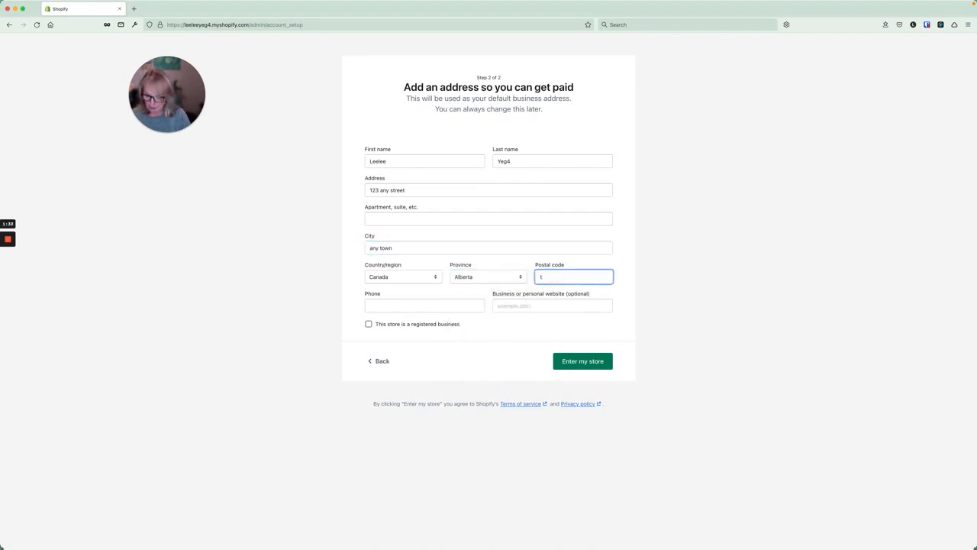
text(t6r3d2)
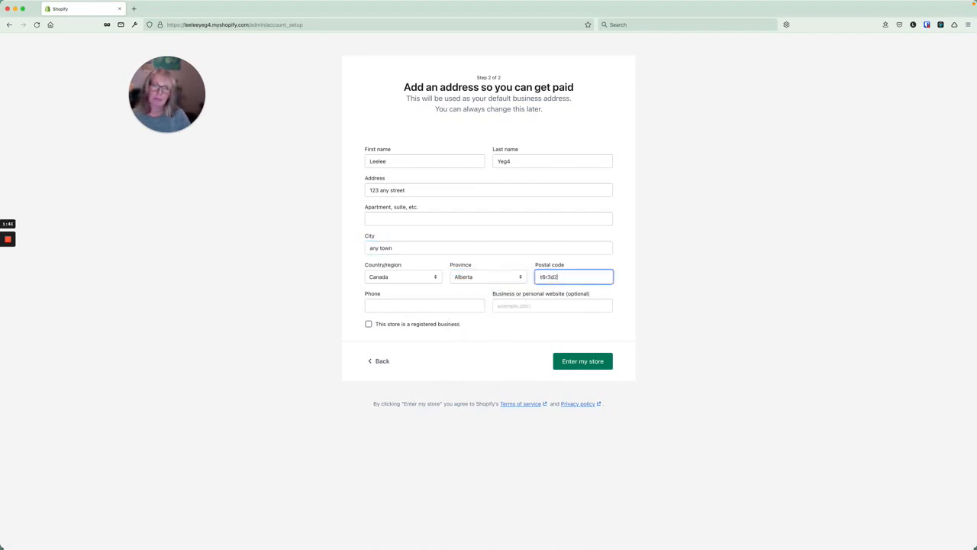
click(419, 309)
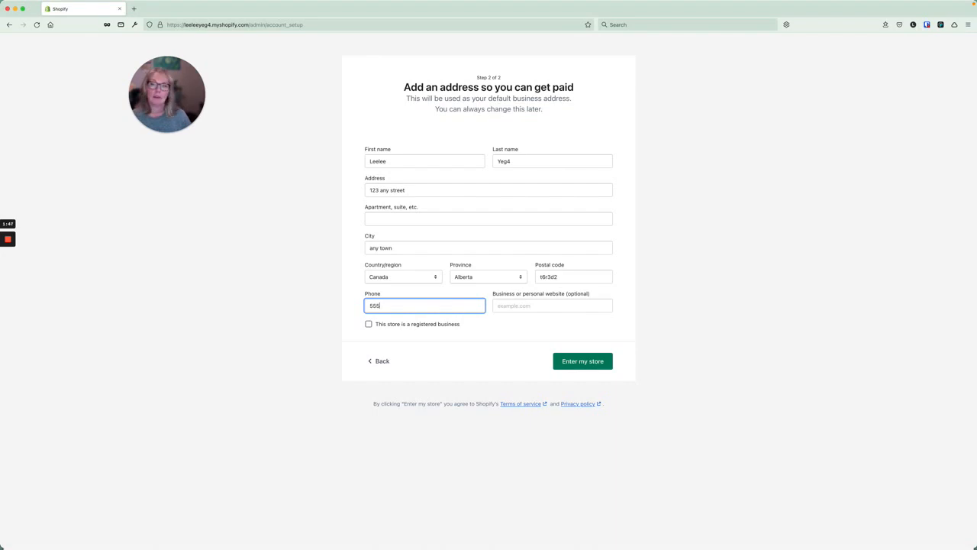
text(5556668)
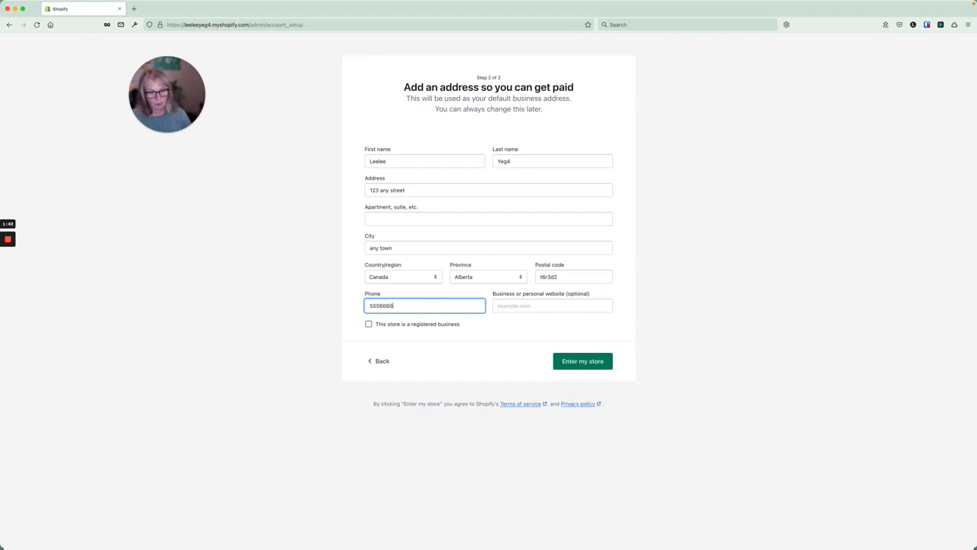
text(888)
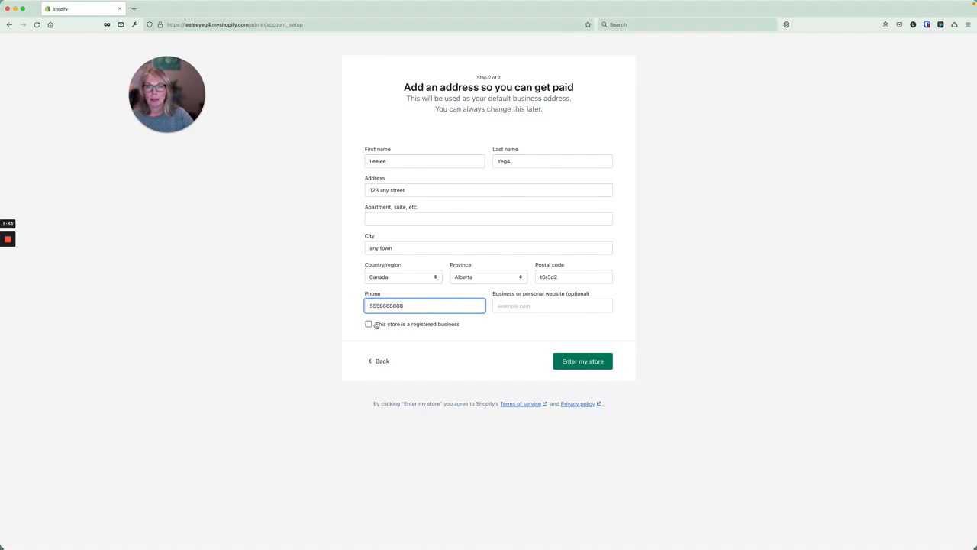
click(579, 363)
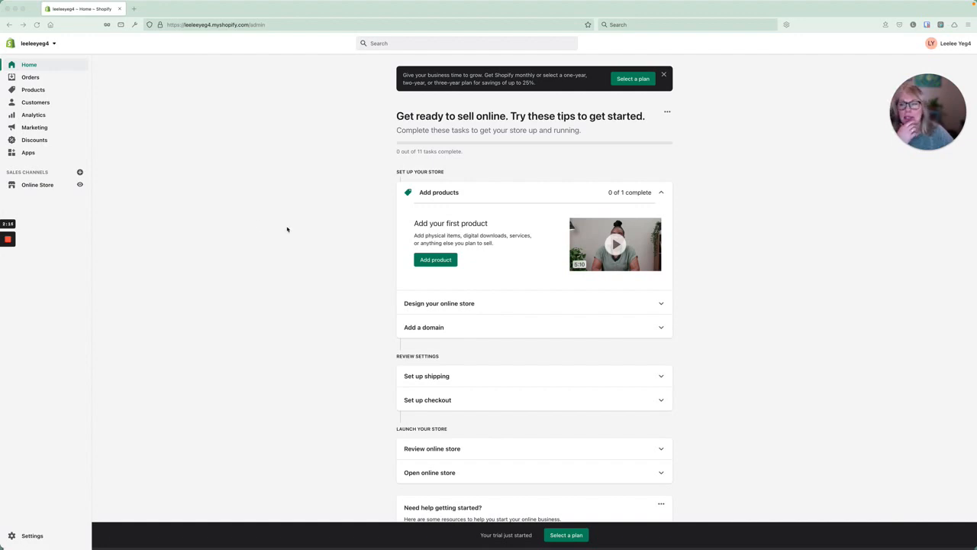
Open the Online Store channel's Themes page from the sidebar.
click(34, 185)
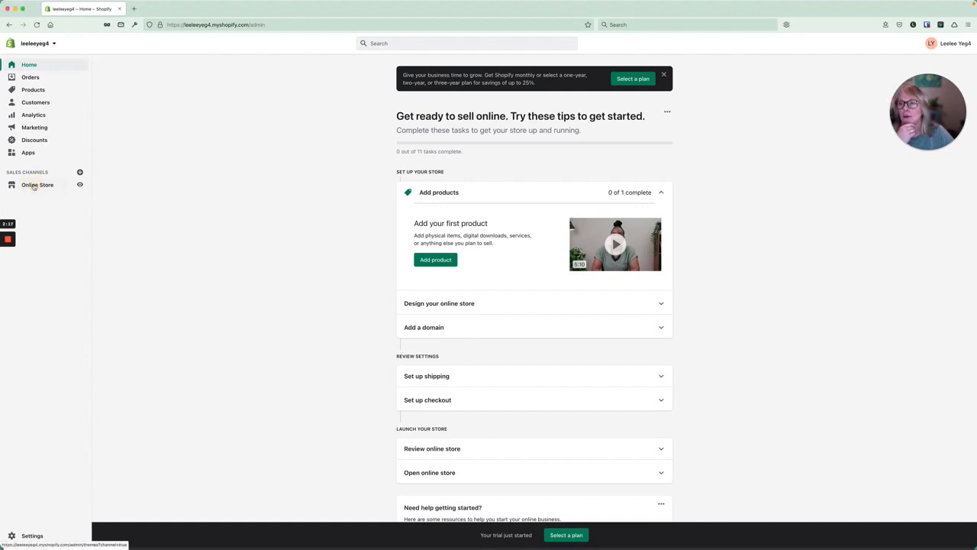
click(34, 186)
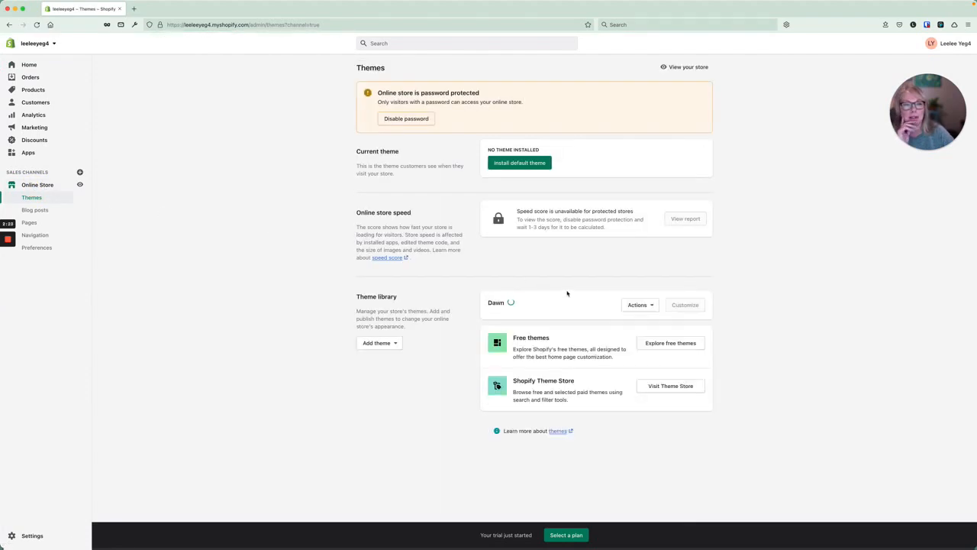
Browse the free themes and add Express to the theme library.
click(679, 343)
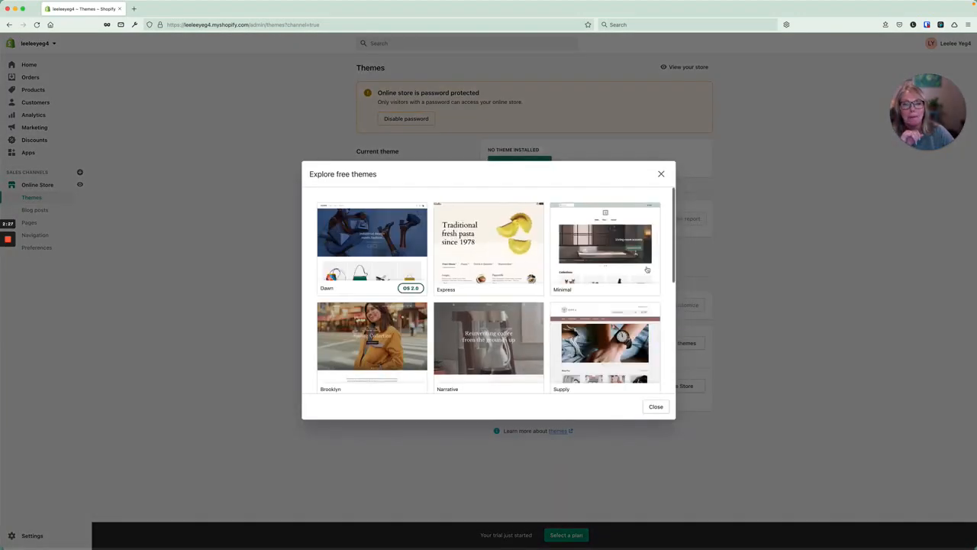
scroll(519, 321, down, 5)
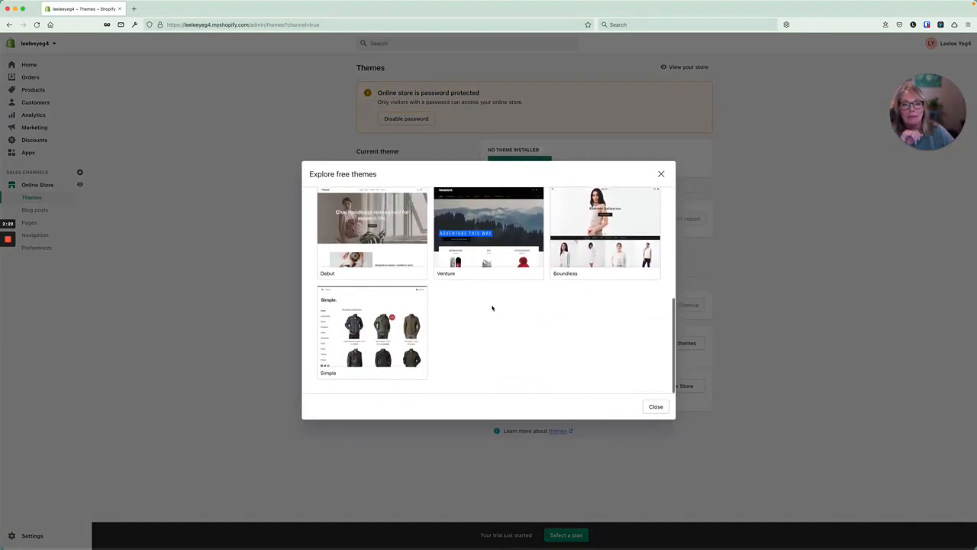
scroll(493, 308, up, 5)
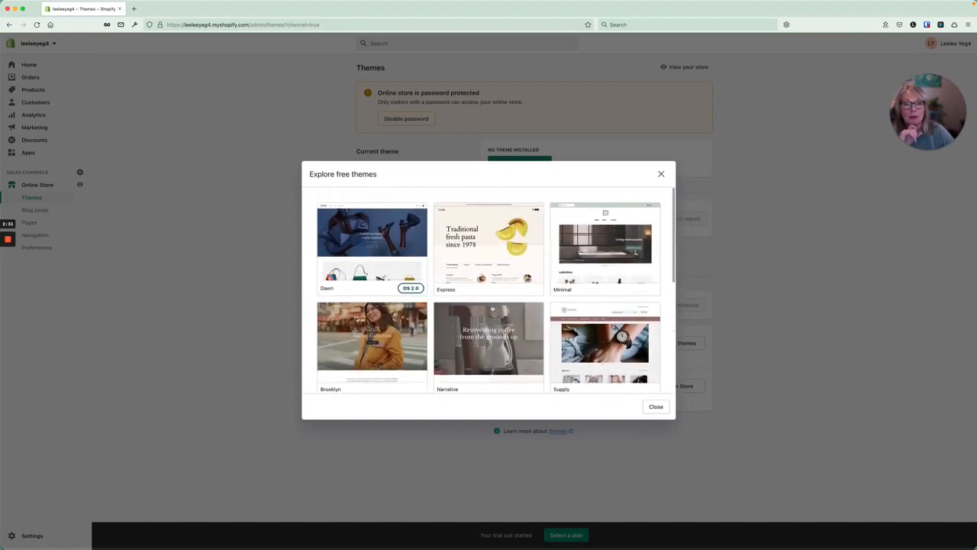
click(497, 247)
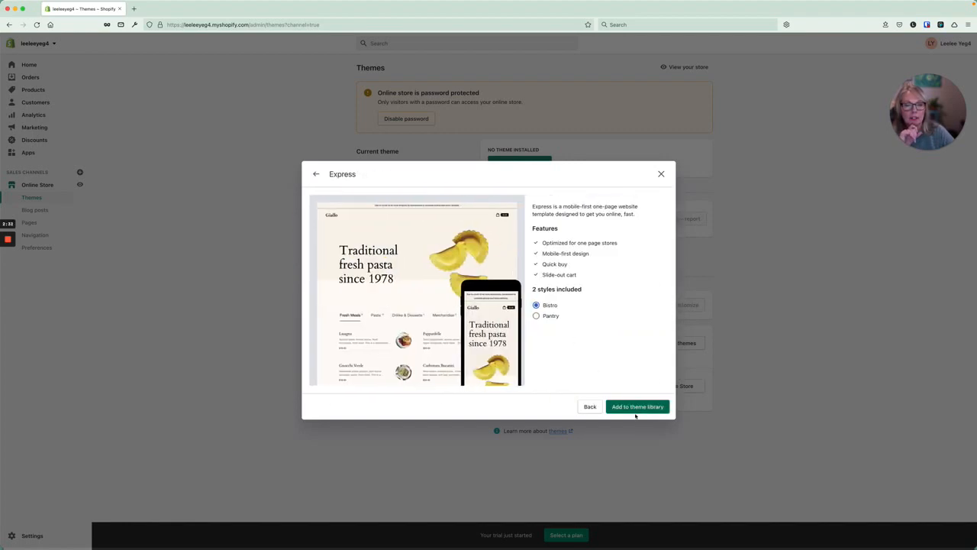
click(634, 407)
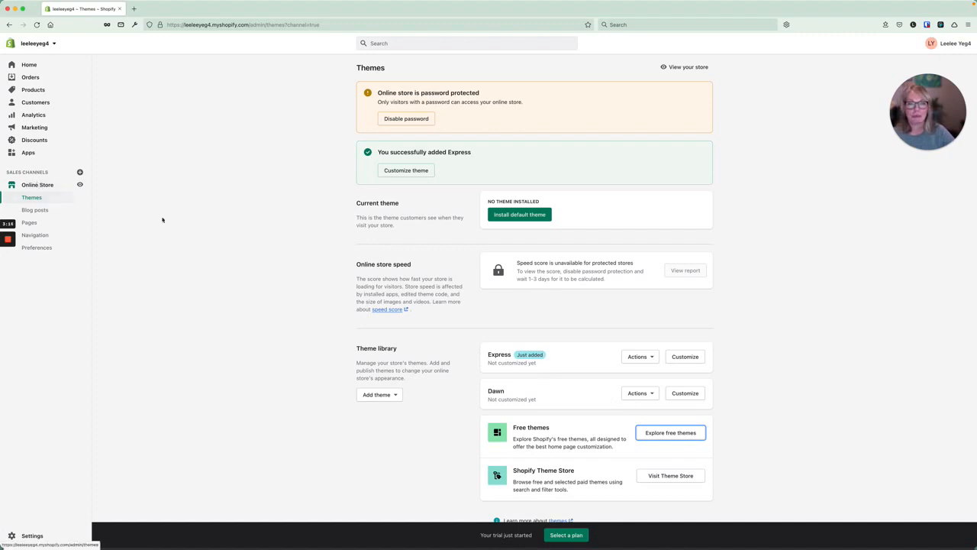
Customize the Express theme's home page and open the Featured product section settings.
click(684, 356)
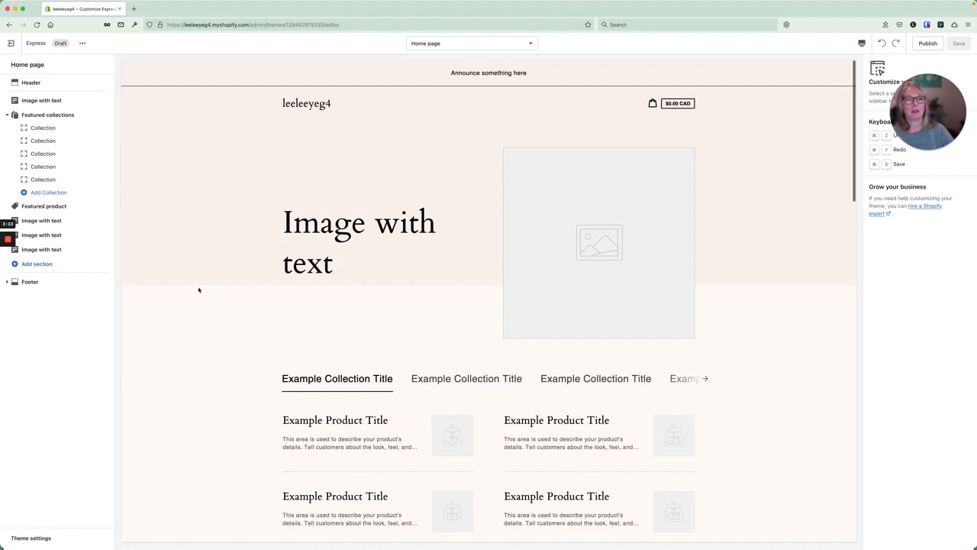
drag(932, 85, 812, 97)
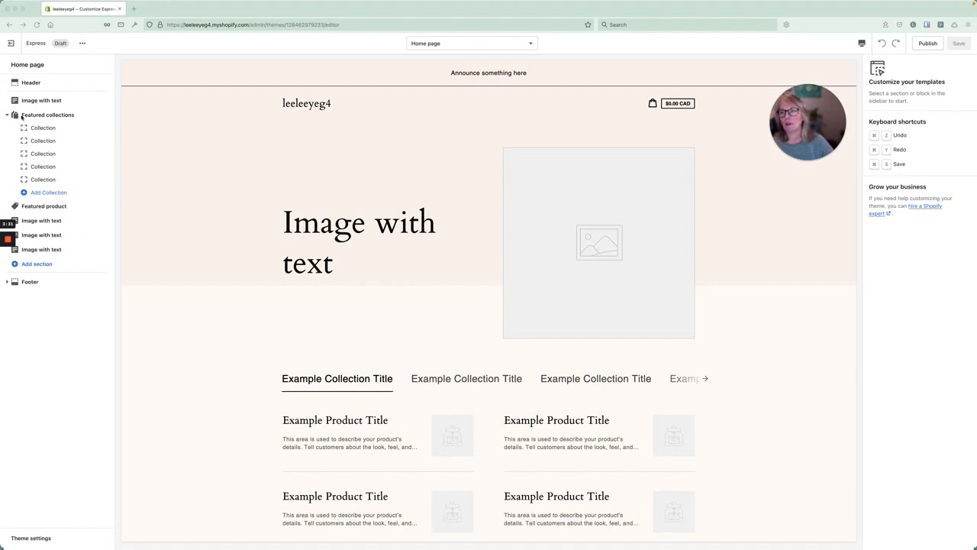
click(43, 206)
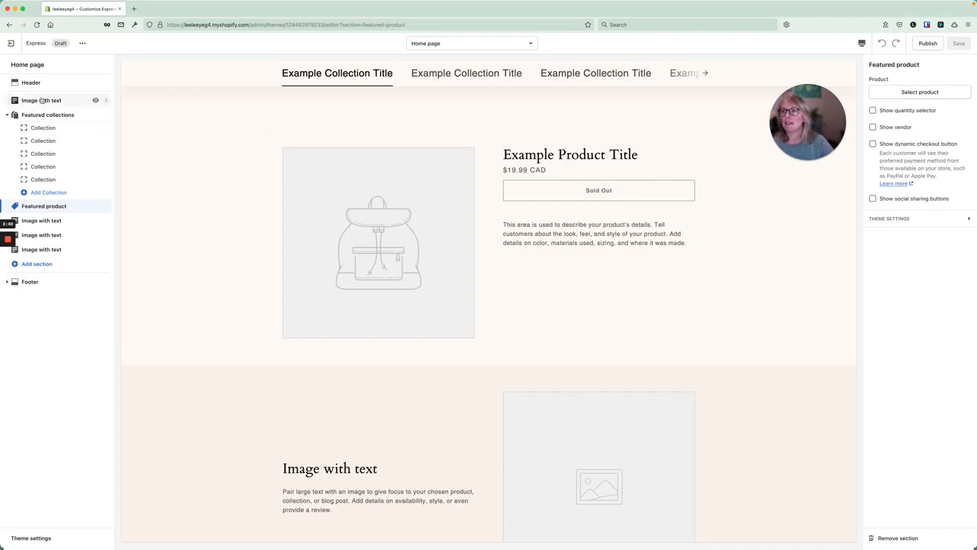
Set the Header's custom logo width to 120px.
click(31, 84)
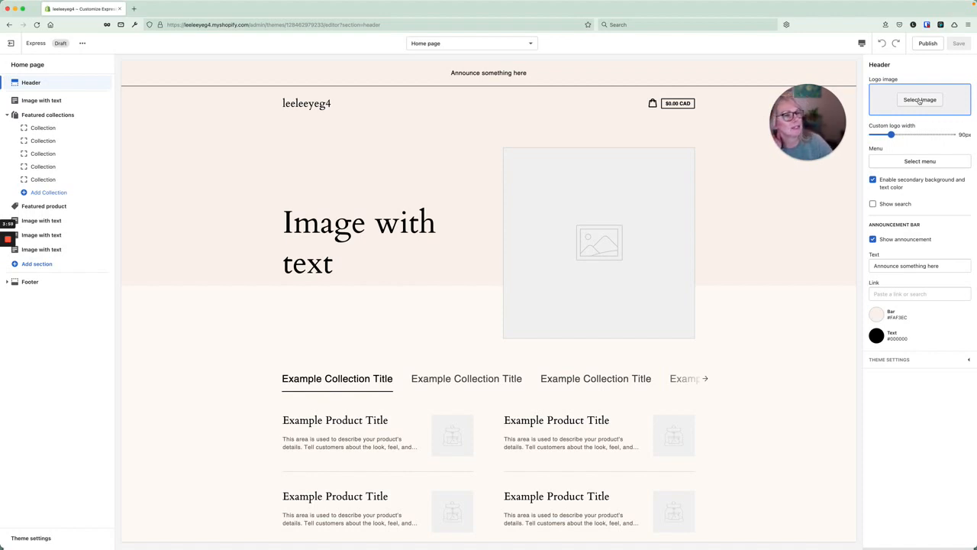
mouse_move(890, 135)
mouse_down()
mouse_move(945, 135)
mouse_move(904, 134)
mouse_up()
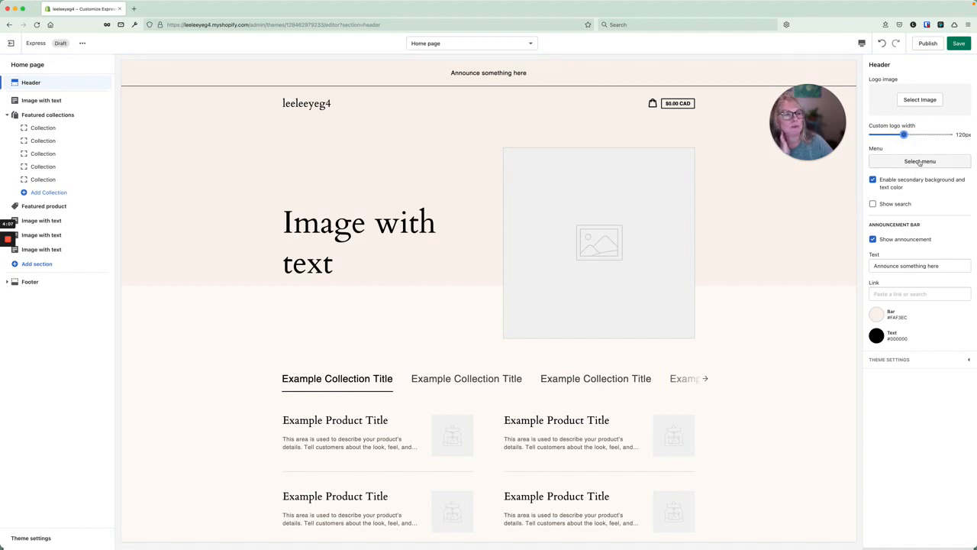
Assign Main menu as the header navigation and enable Show search.
click(920, 161)
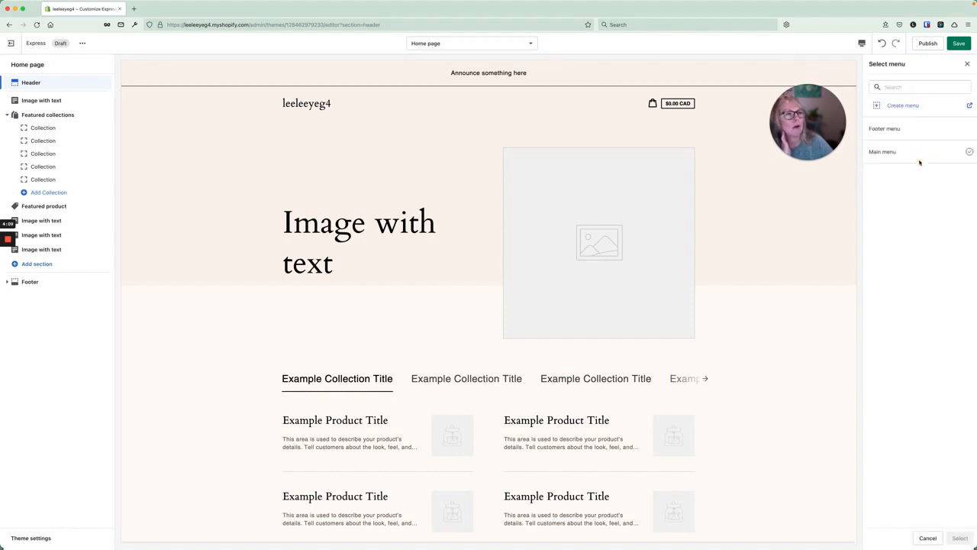
click(889, 151)
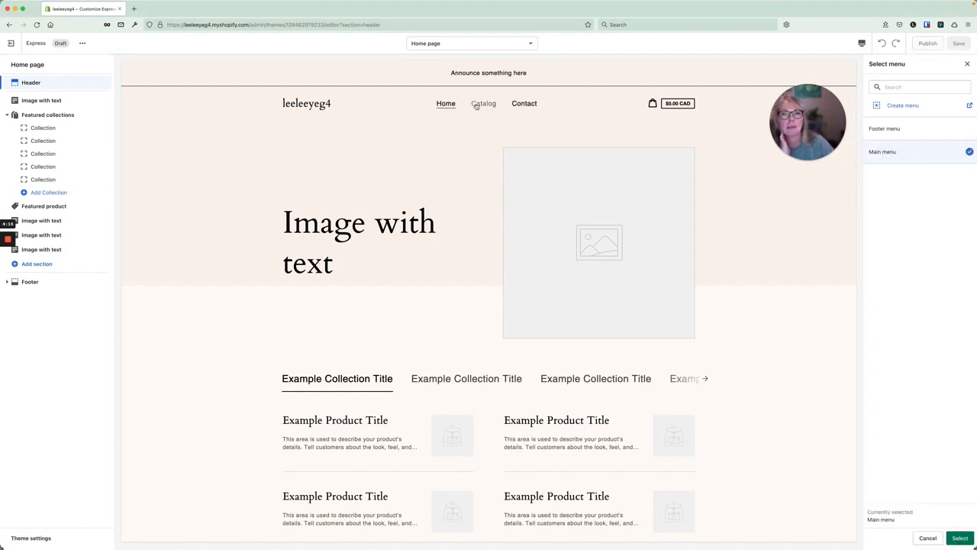
click(960, 538)
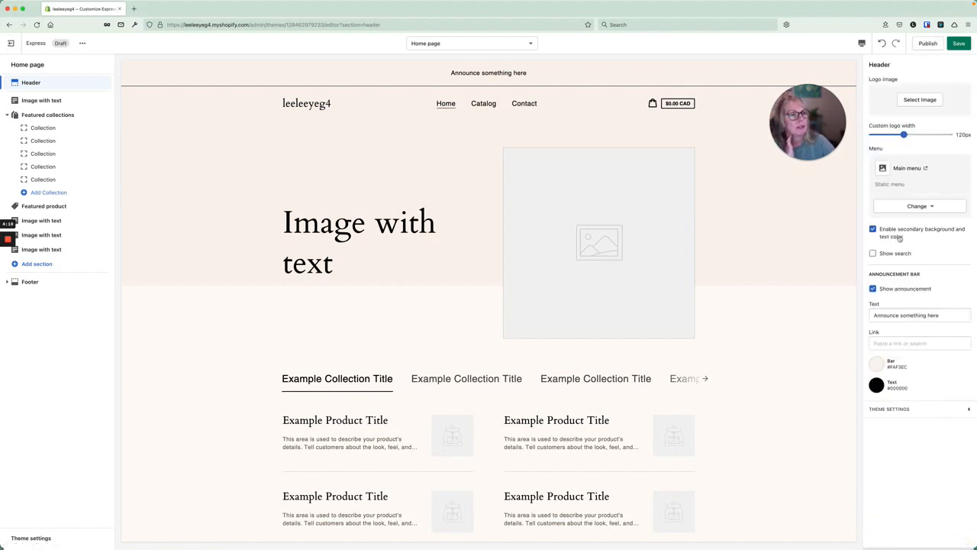
click(873, 253)
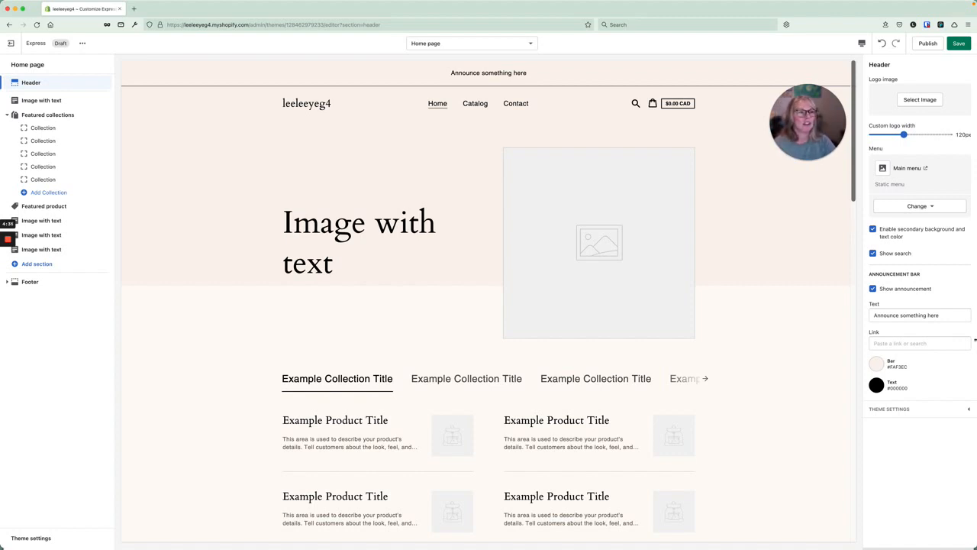
Change the announcement text to 'go to the shop' and link it to All collections.
drag(947, 315, 874, 315)
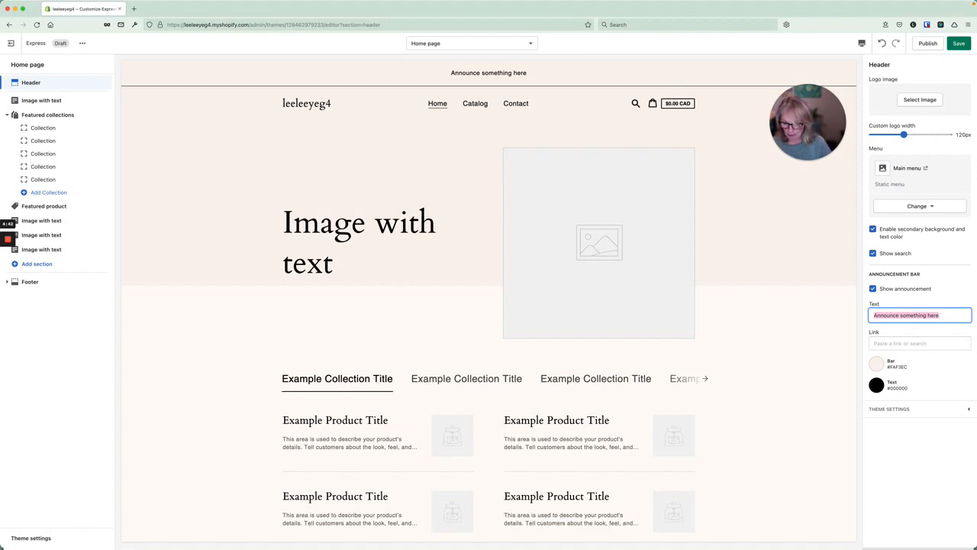
text(go to the s)
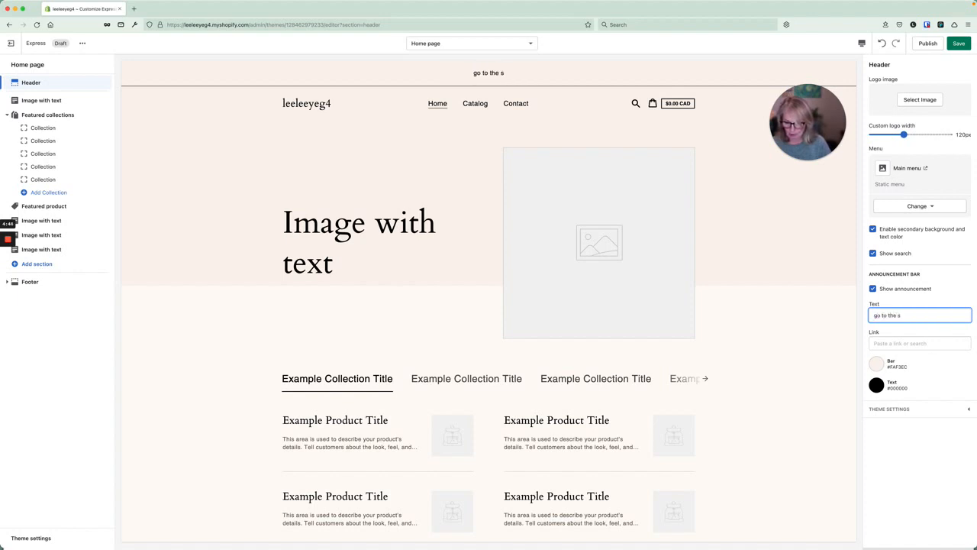
text(hop)
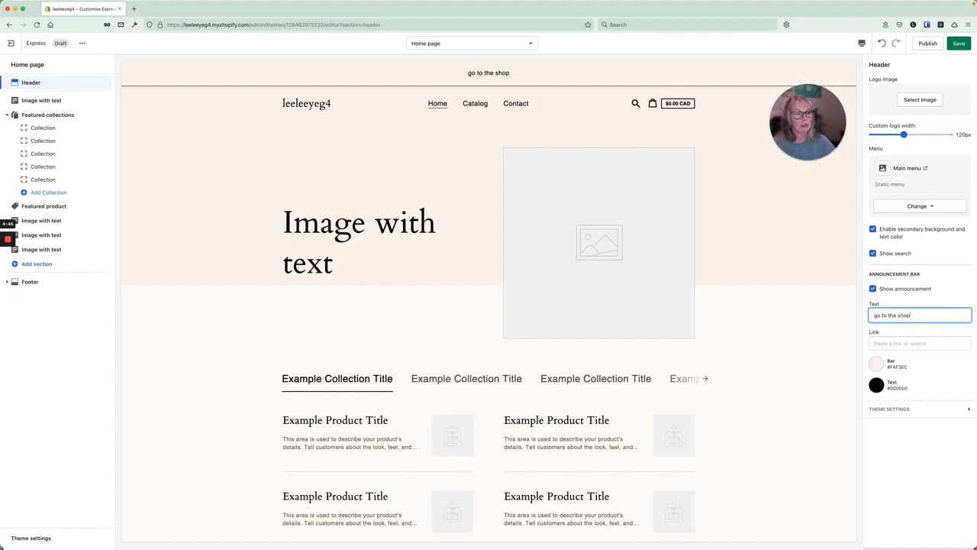
click(896, 344)
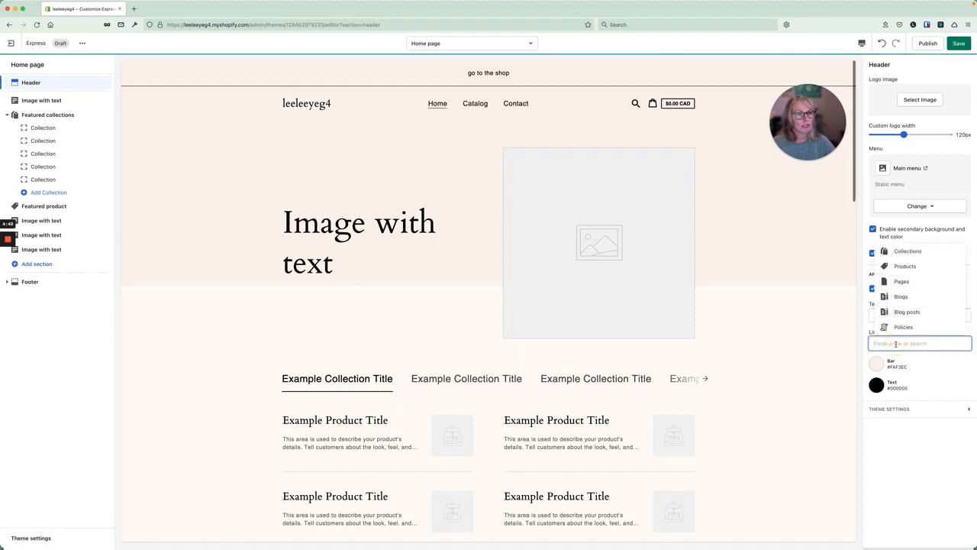
click(915, 253)
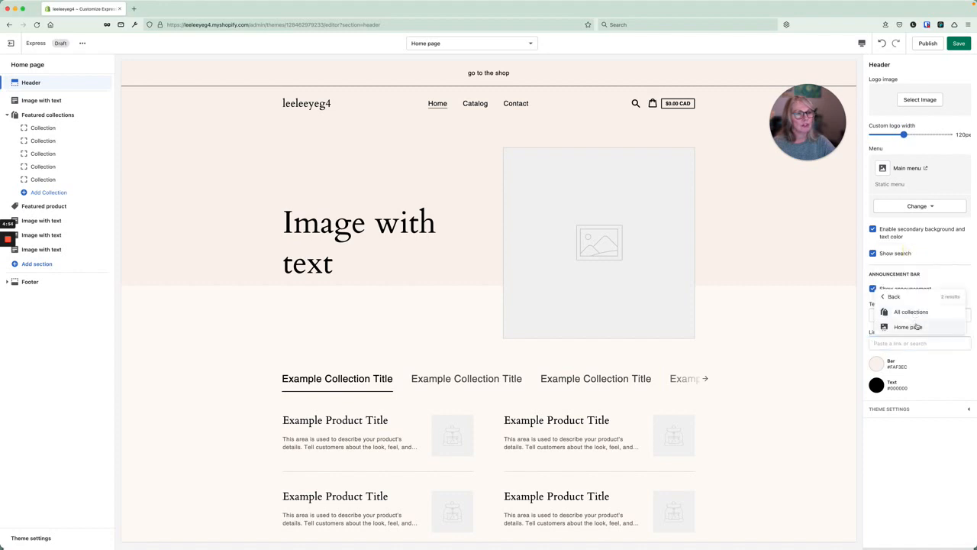
click(921, 312)
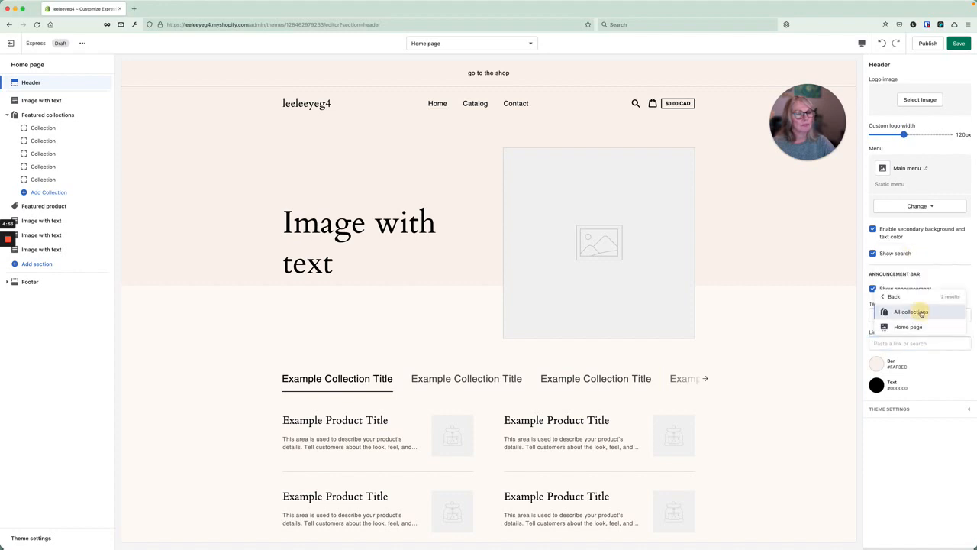
Set the announcement bar colour to FFFBF6 and expand Theme settings.
click(878, 366)
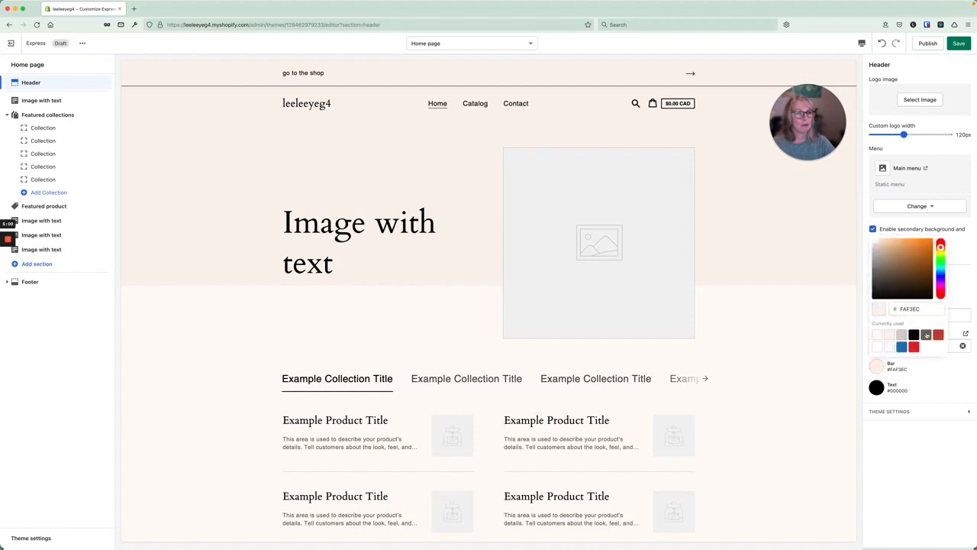
click(878, 335)
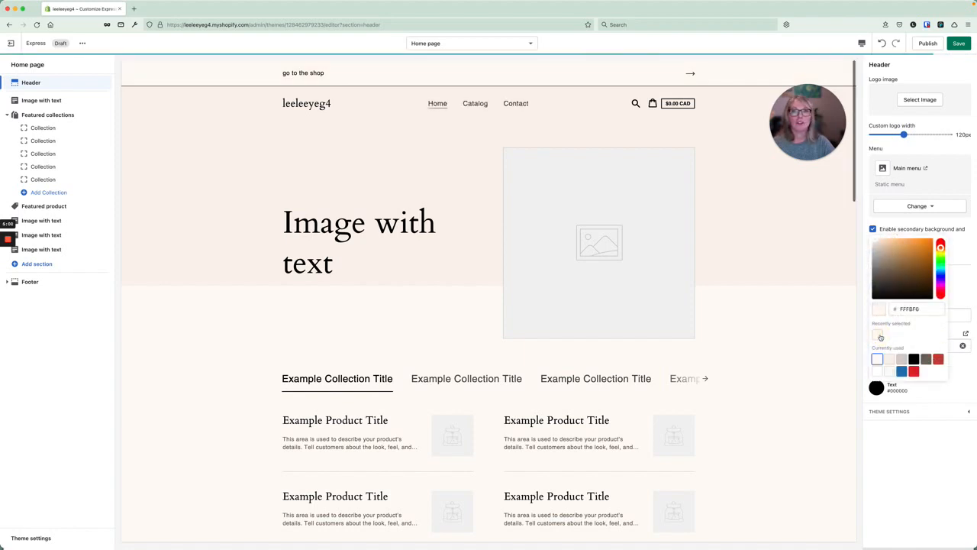
click(926, 393)
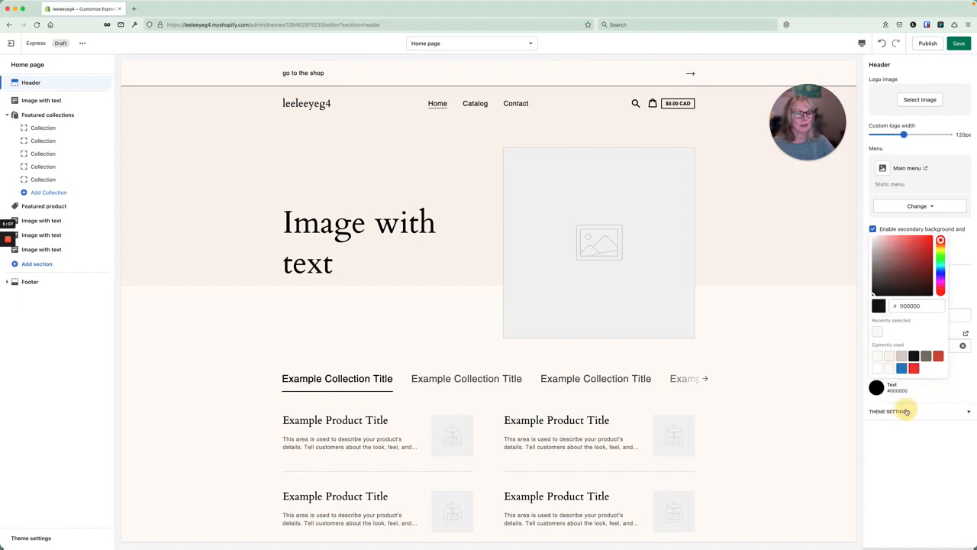
click(906, 412)
scroll(912, 429, down, 5)
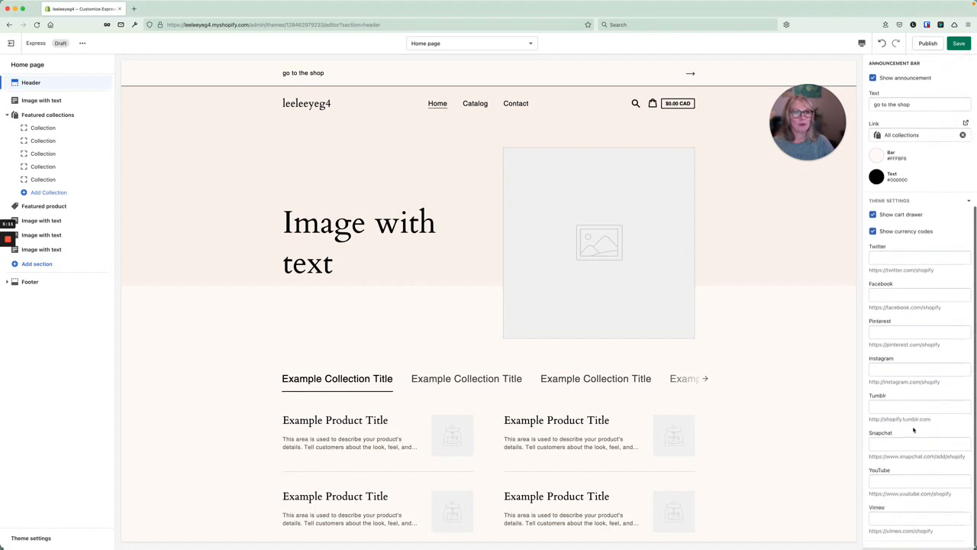
scroll(761, 409, down, 5)
scroll(761, 409, down, 10)
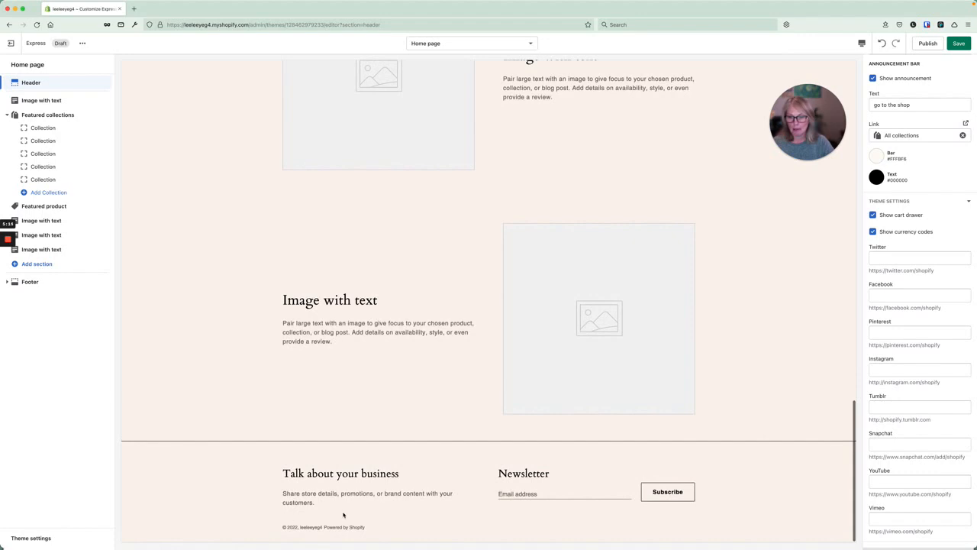
scroll(582, 271, up, 15)
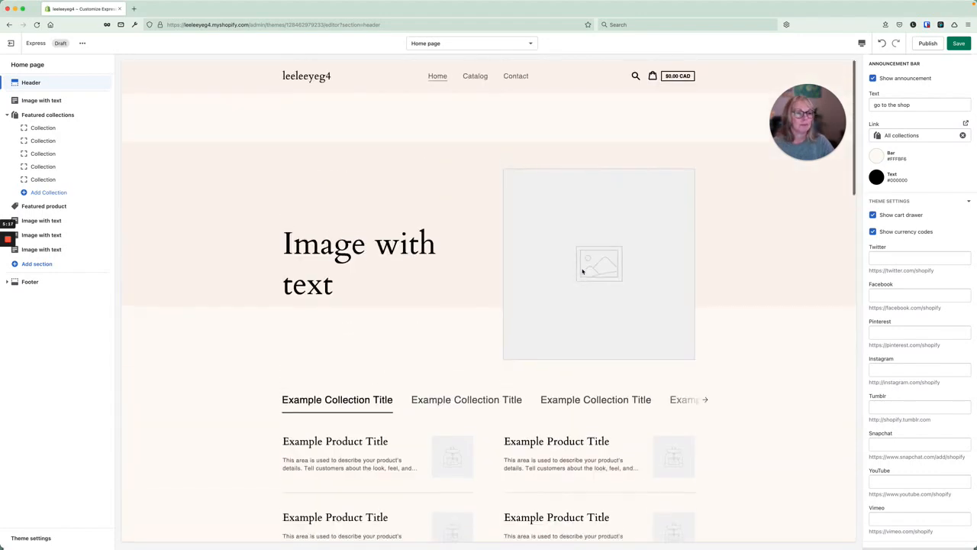
click(895, 259)
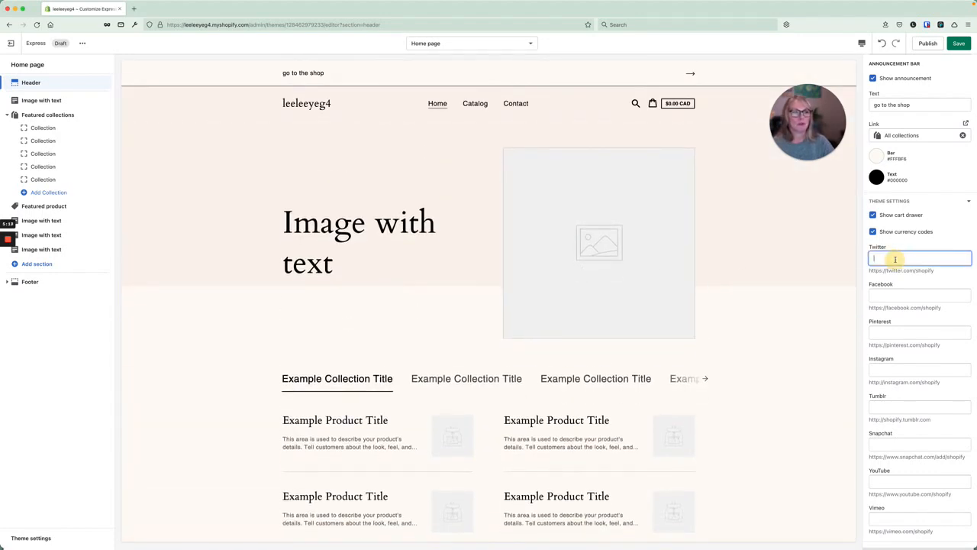
text(prou)
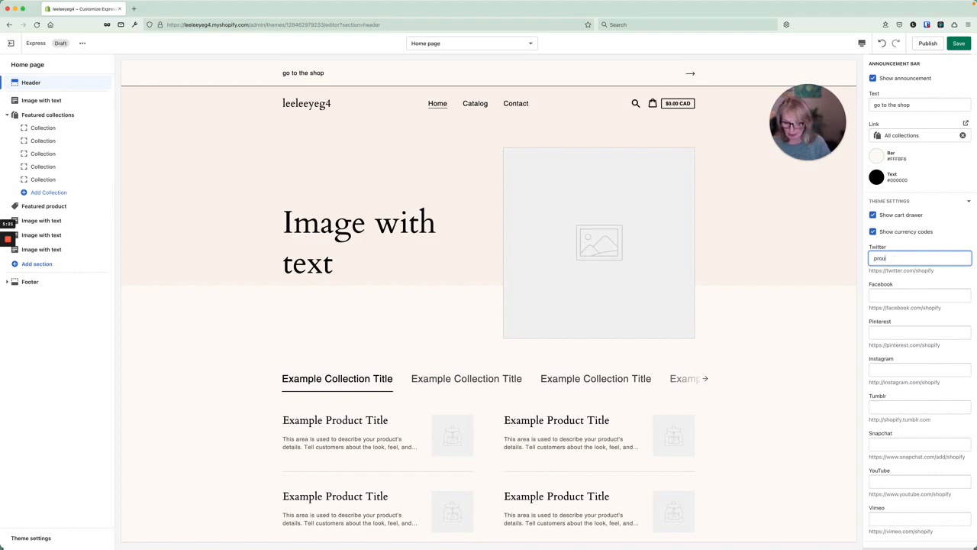
text(dp)
key(BackSpace)
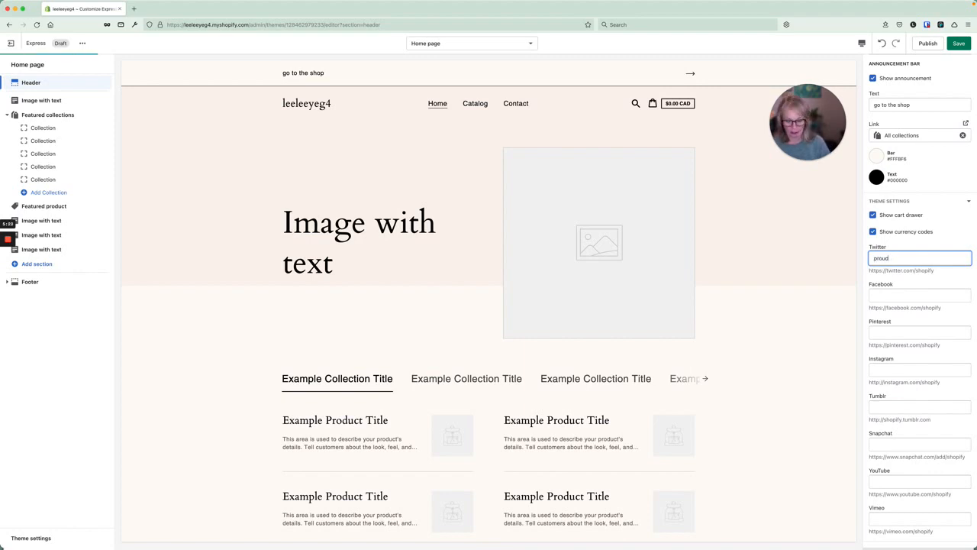
text(pupmedia)
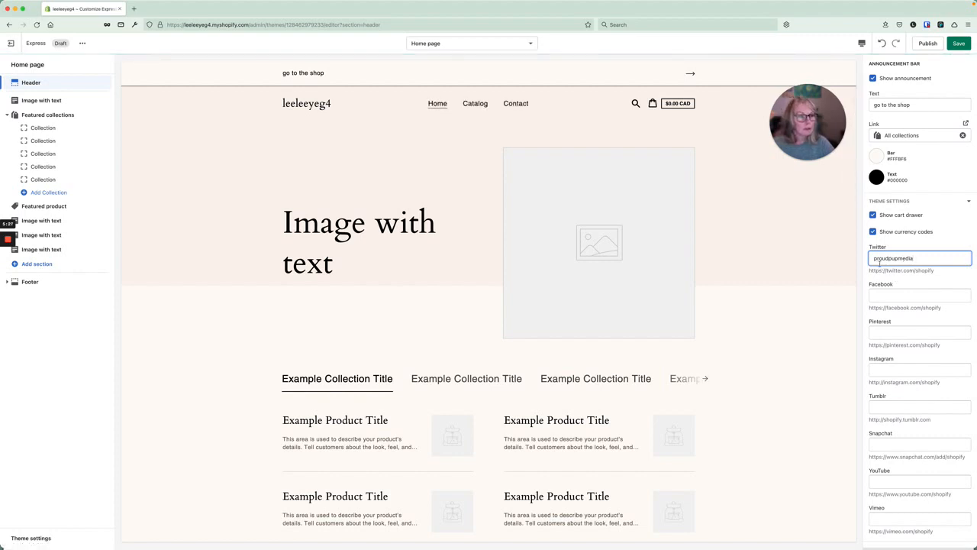
drag(869, 271, 913, 270)
key(super+c)
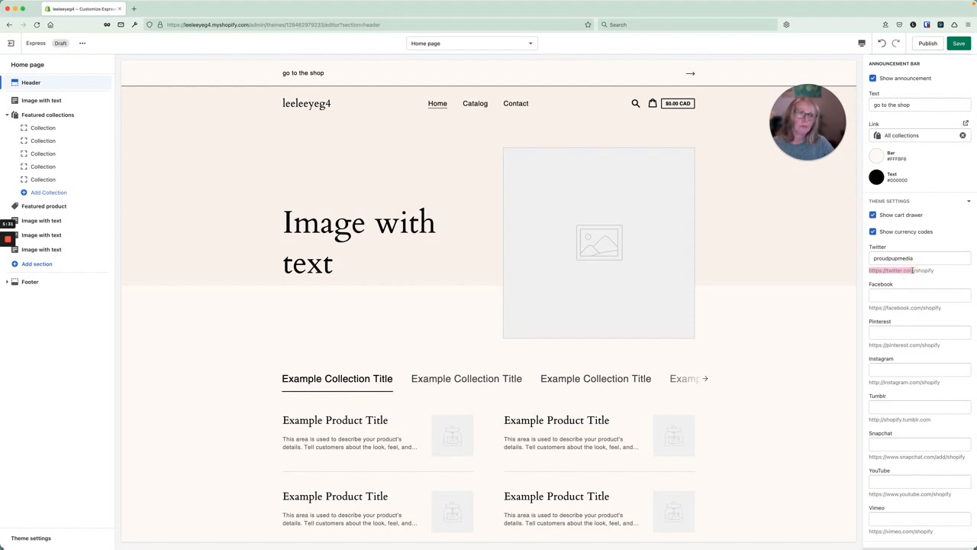
click(875, 259)
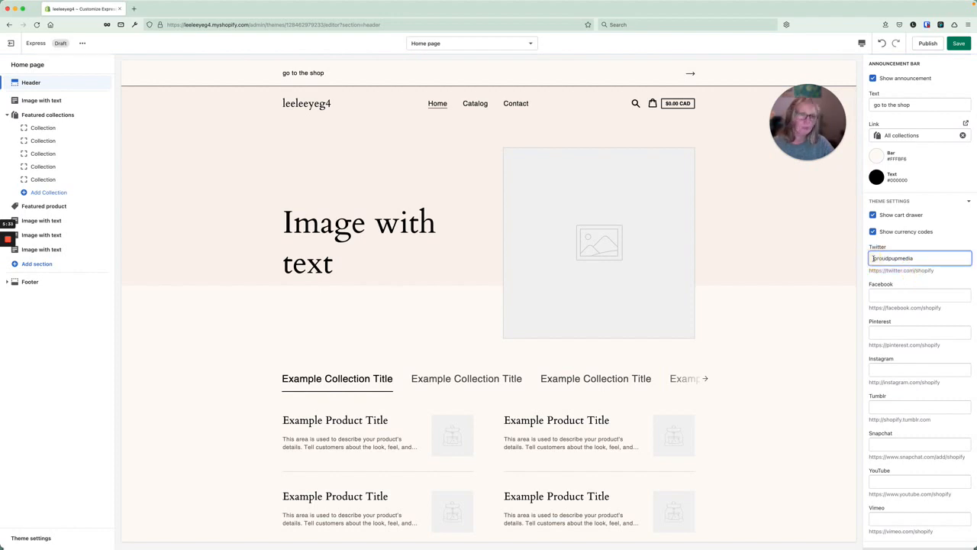
key(super+v)
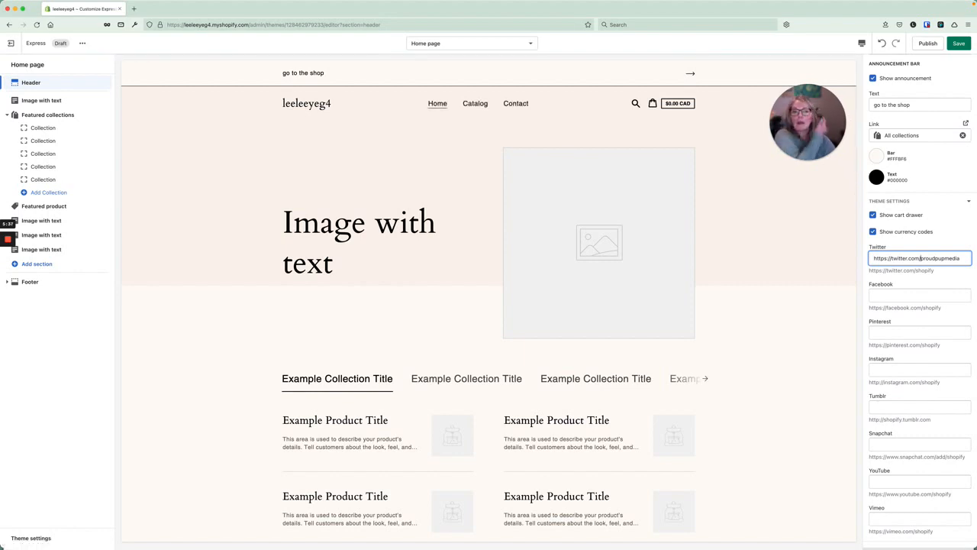
Save the theme changes.
scroll(606, 256, down, 15)
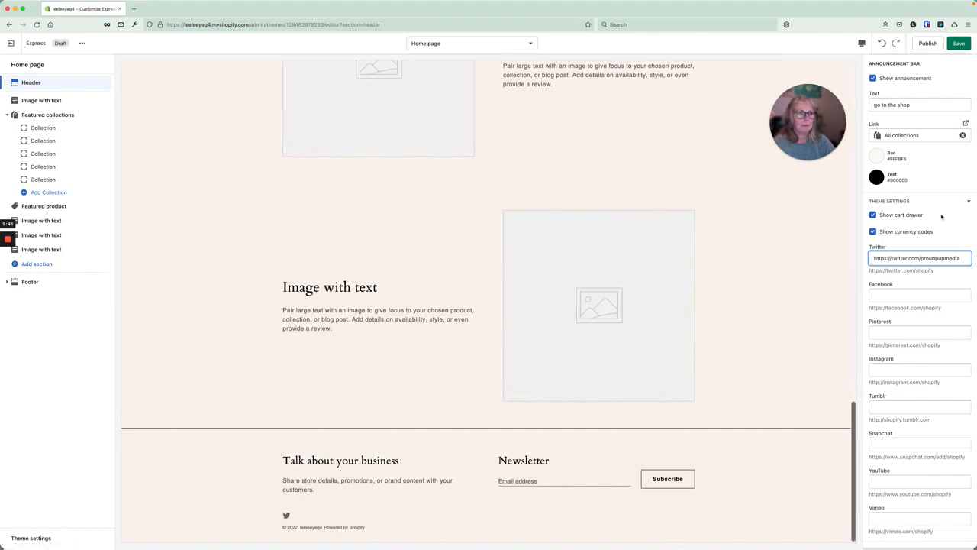
scroll(905, 465, down, 2)
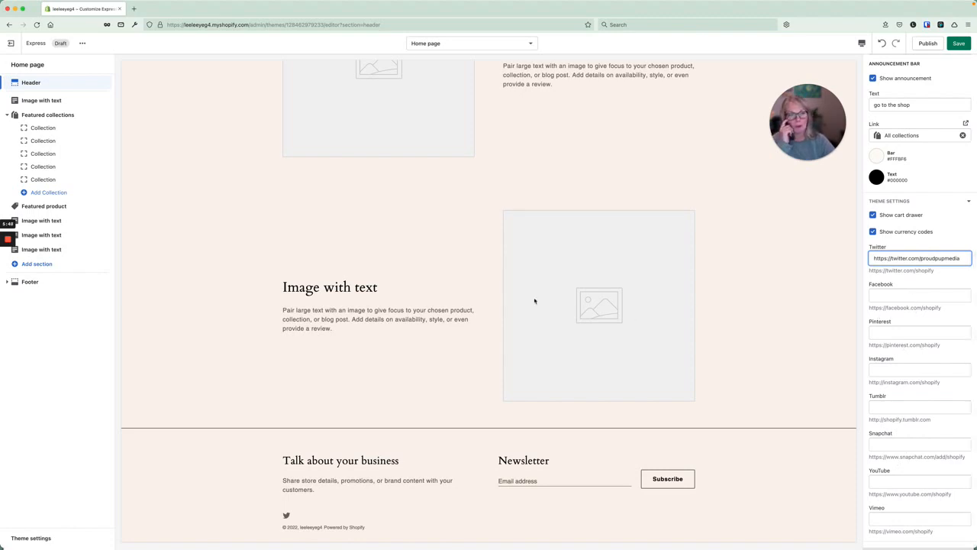
scroll(534, 300, up, 5)
scroll(534, 301, up, 10)
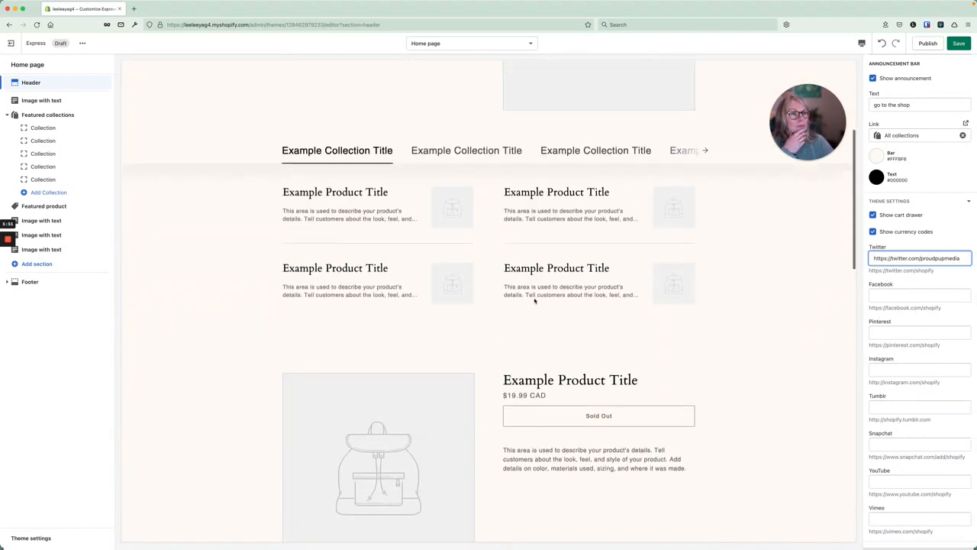
click(958, 44)
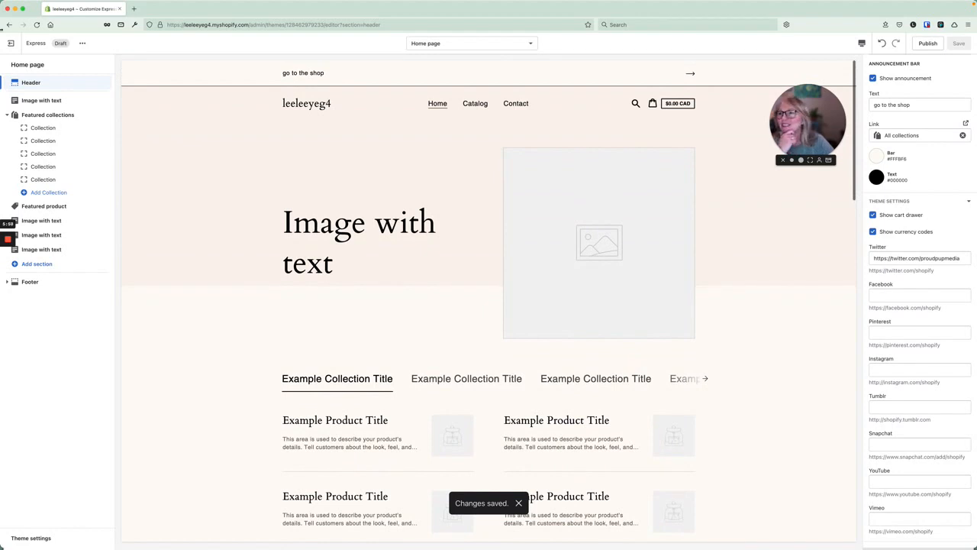
In the first Image with text section, change the heading to 'Hats' and the text to 'cool hats'.
click(39, 100)
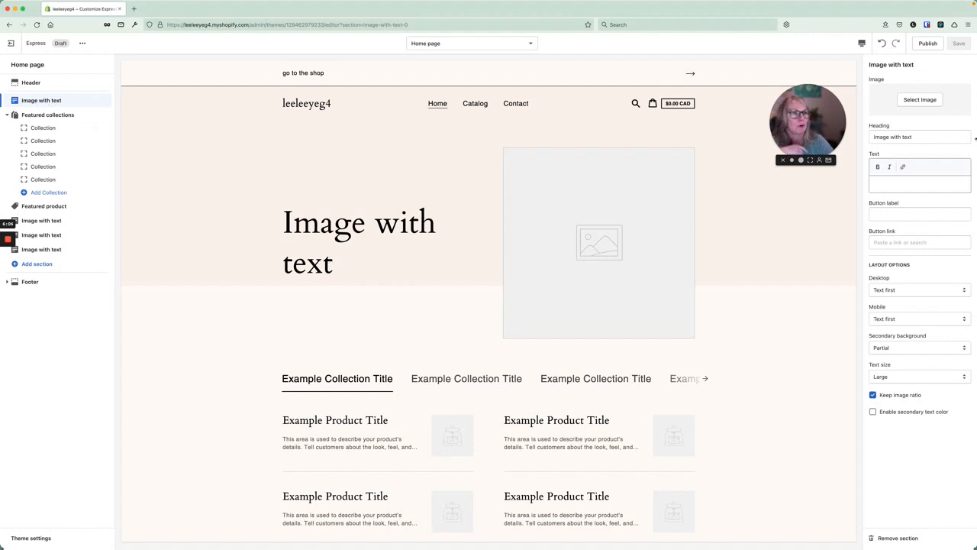
drag(912, 136, 868, 137)
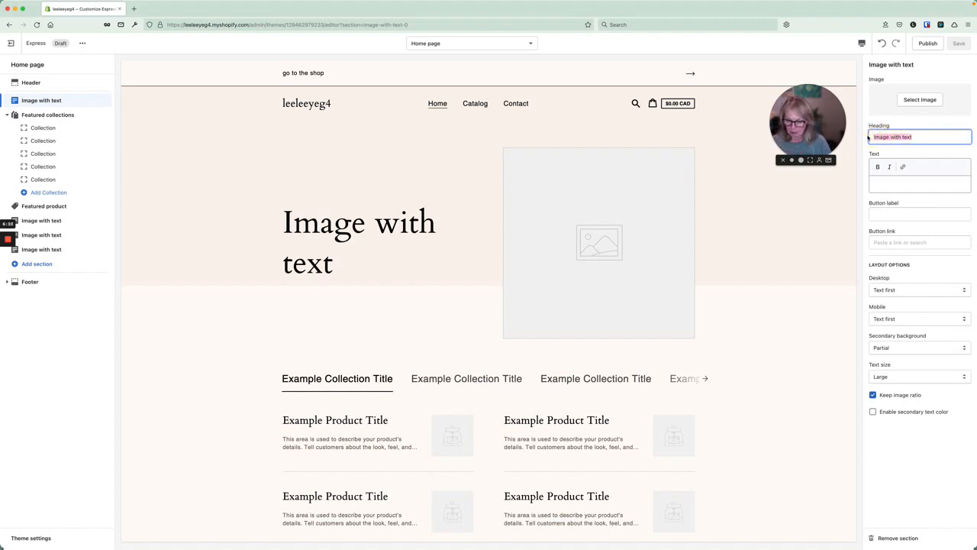
text(Hats)
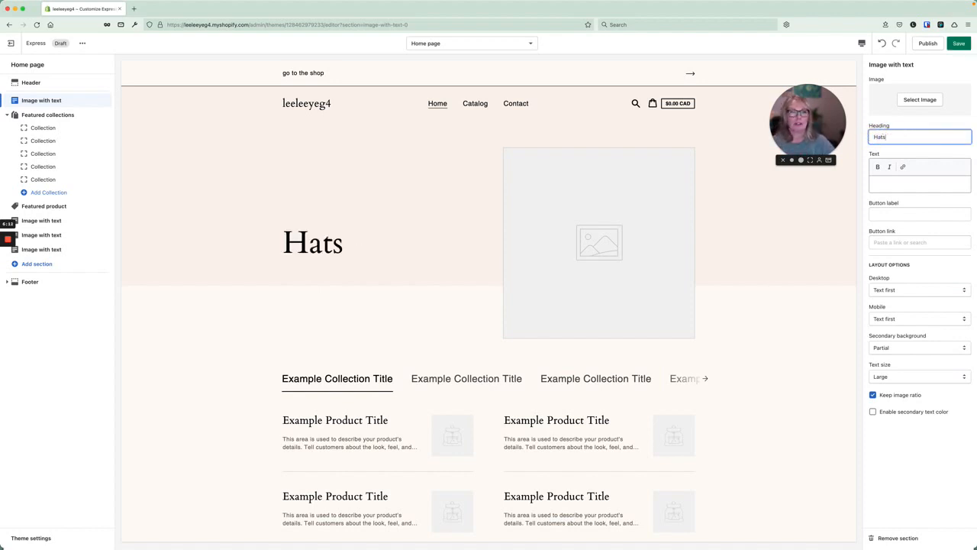
click(901, 185)
text(c)
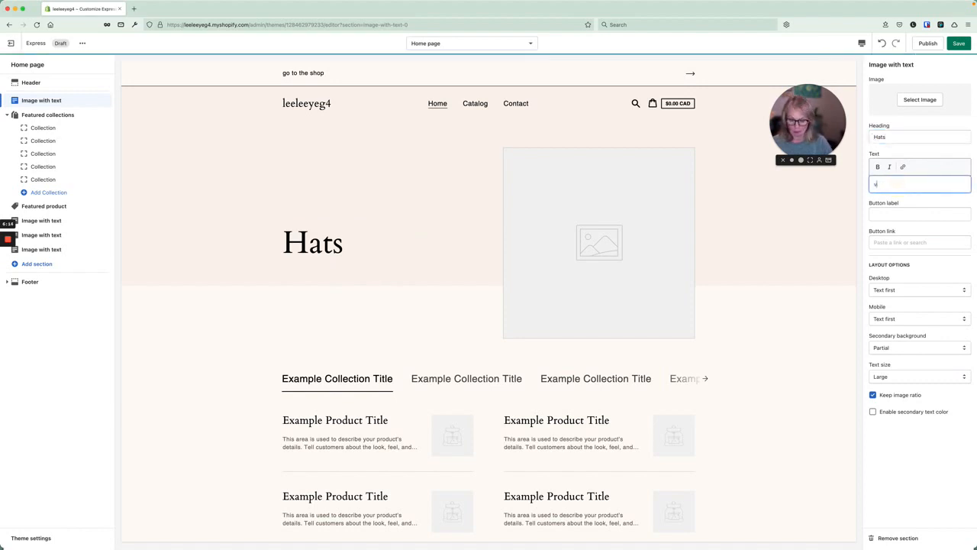
text(ool hats)
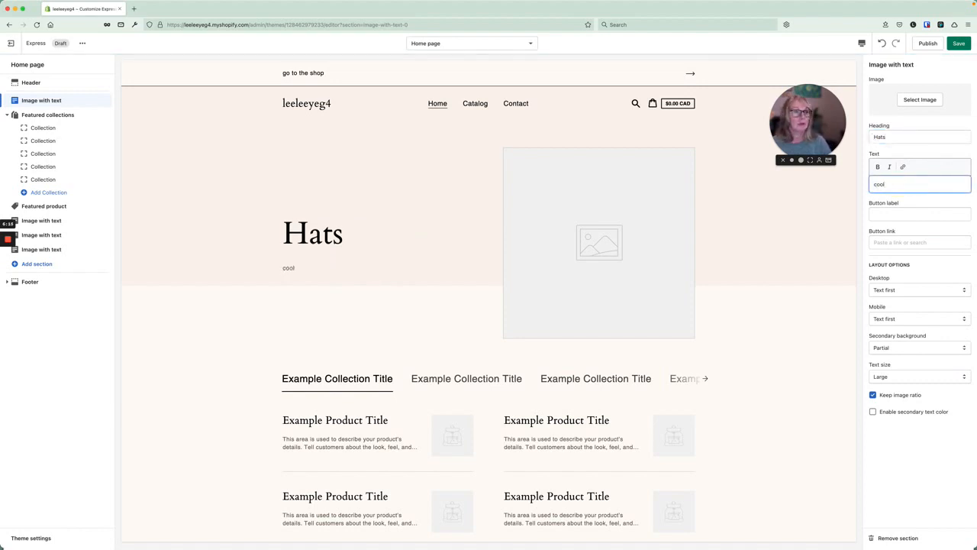
Add a 'buy hats' button label and link the button to Products > All products.
click(889, 212)
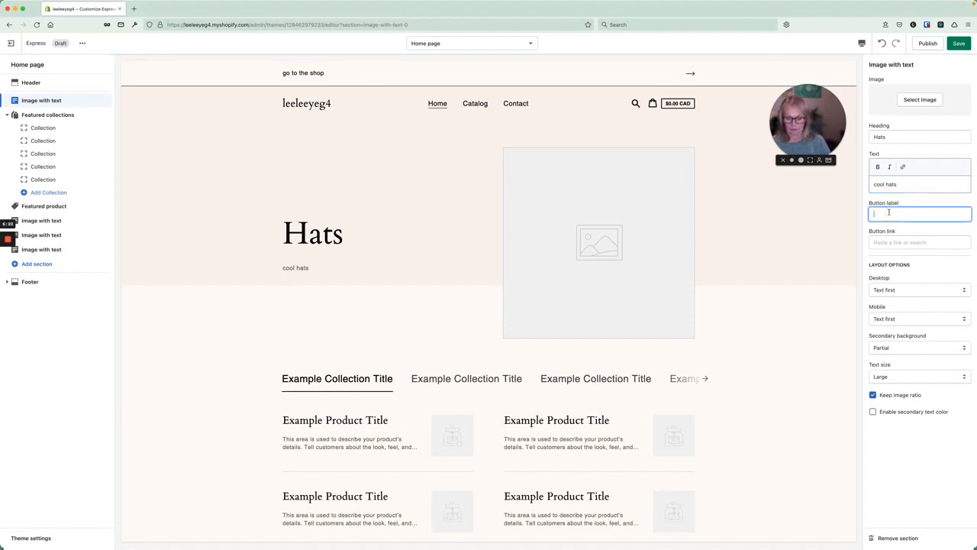
text(buy h)
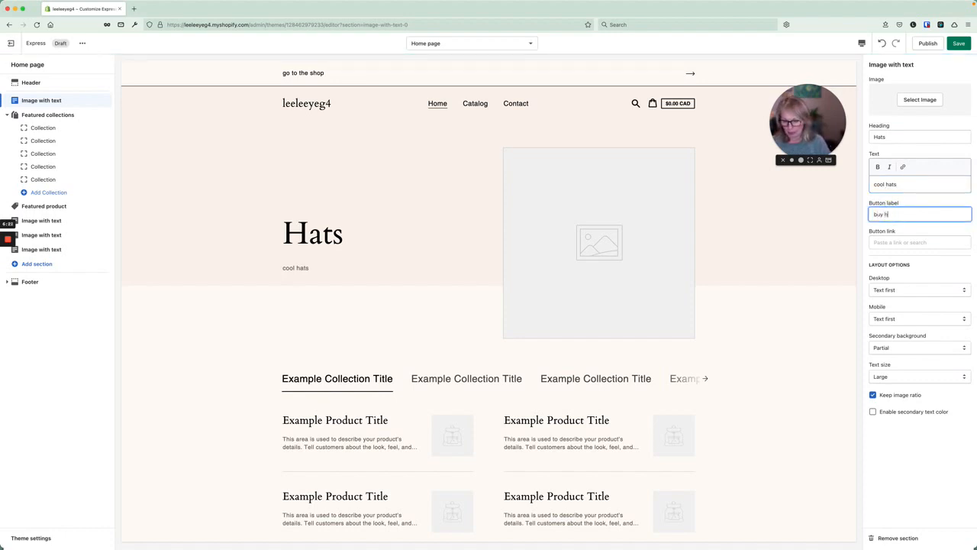
text(ats)
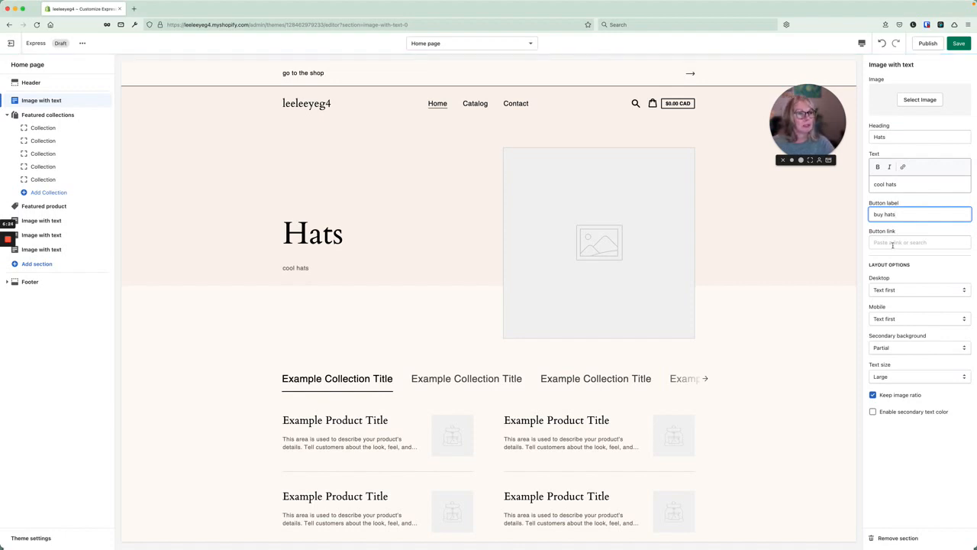
click(892, 243)
click(916, 165)
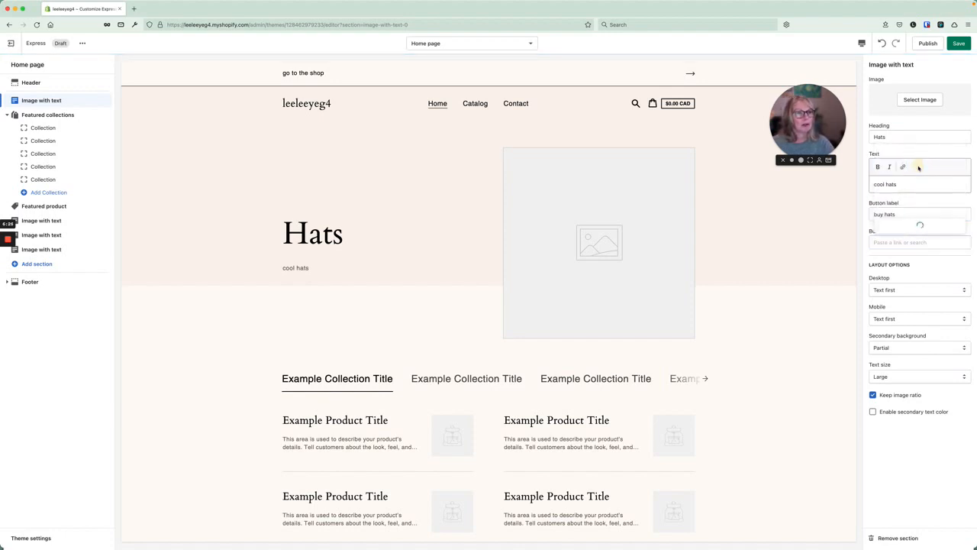
click(905, 227)
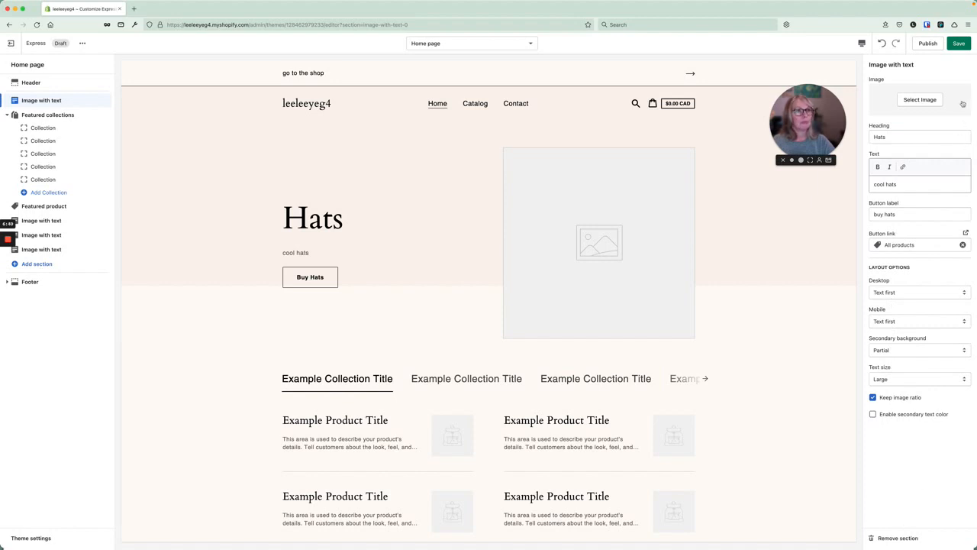
Search the free stock images for hats and set the dog-in-a-hat photo as the section image.
click(920, 100)
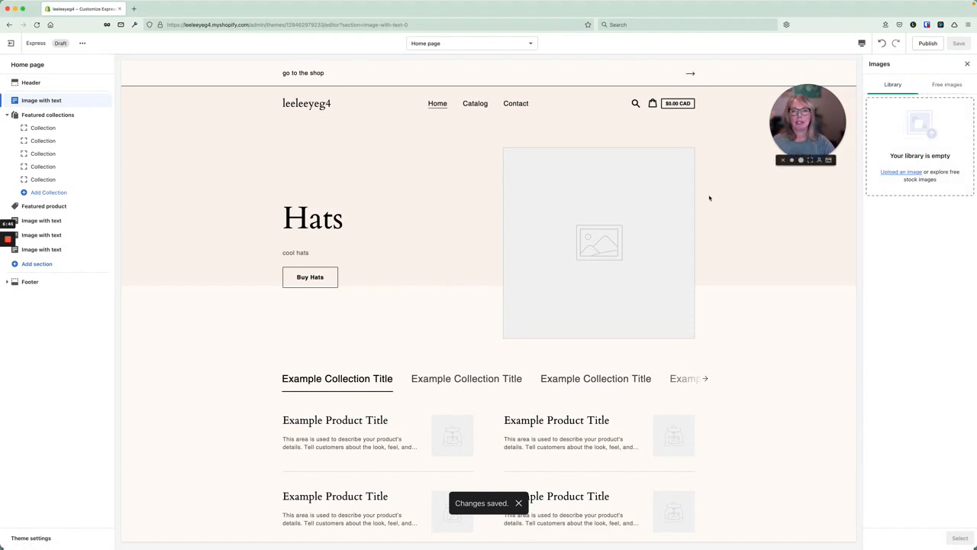
click(945, 84)
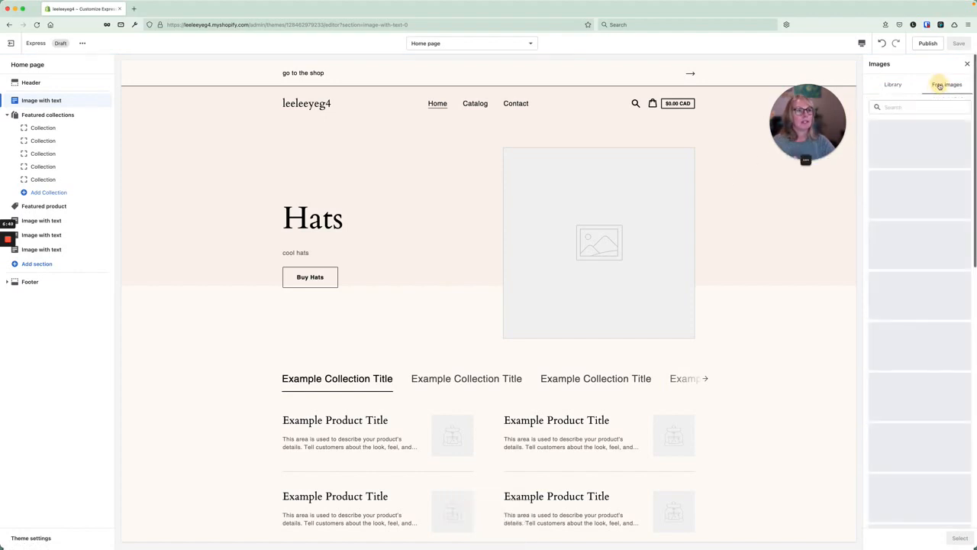
click(901, 107)
text(ats)
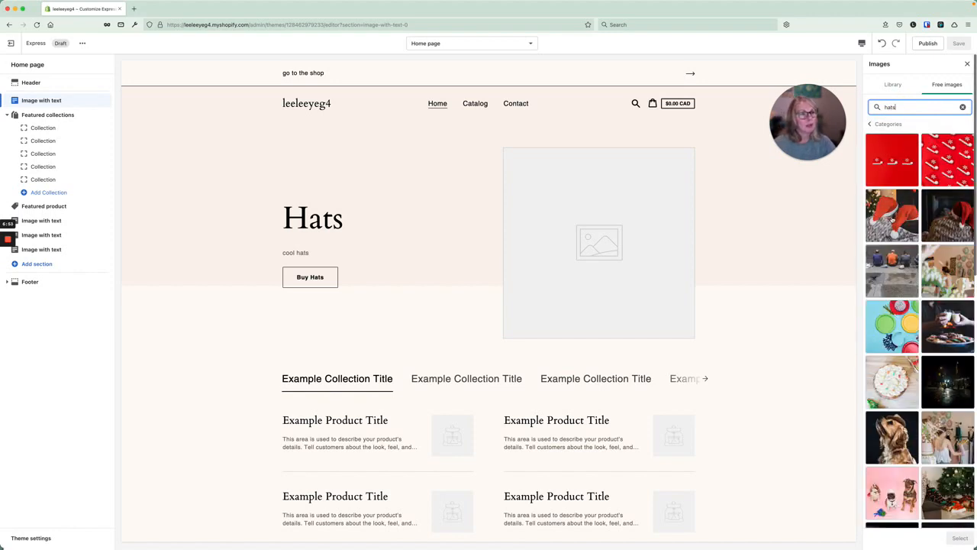
scroll(891, 367, down, 2)
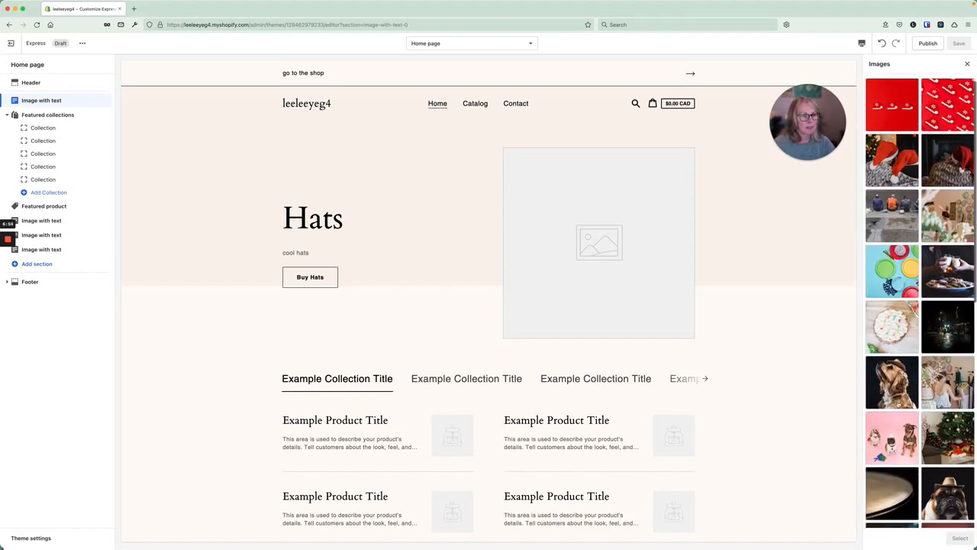
click(891, 381)
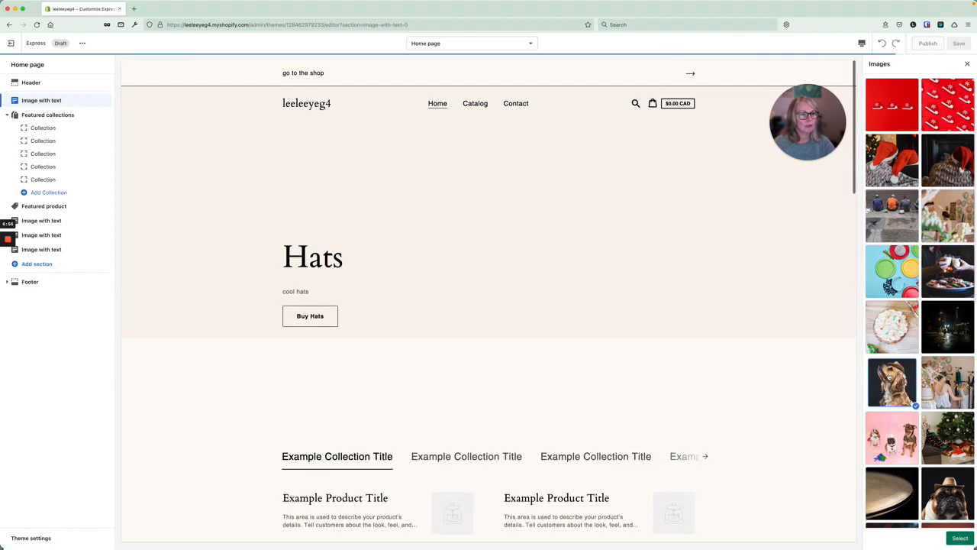
click(960, 537)
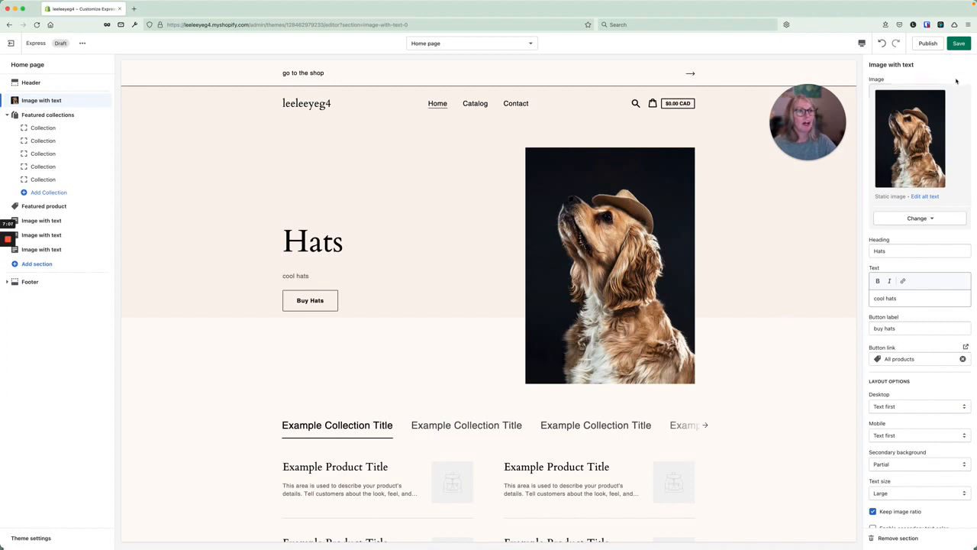
Save the Image with text changes and check the updated Hats section.
key(super+s)
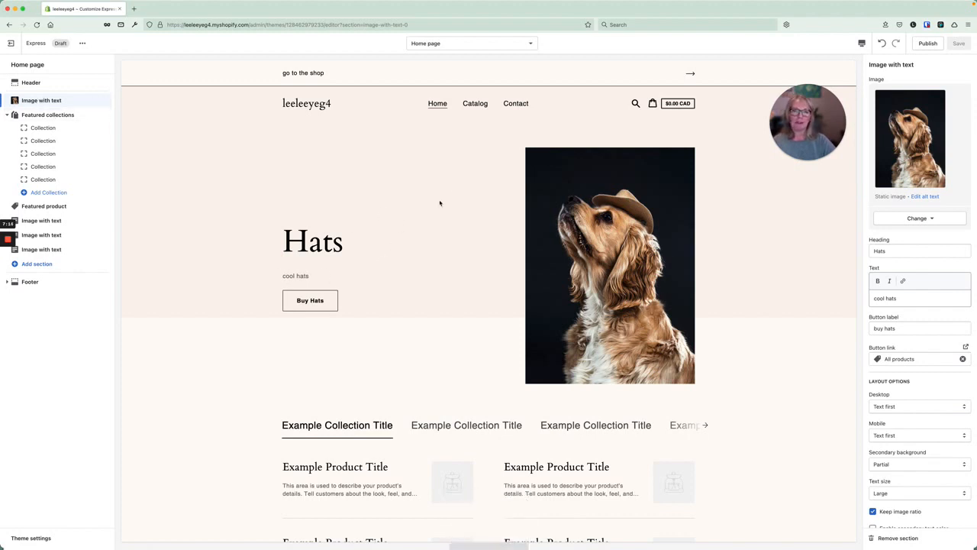
scroll(445, 270, down, 3)
scroll(427, 267, up, 3)
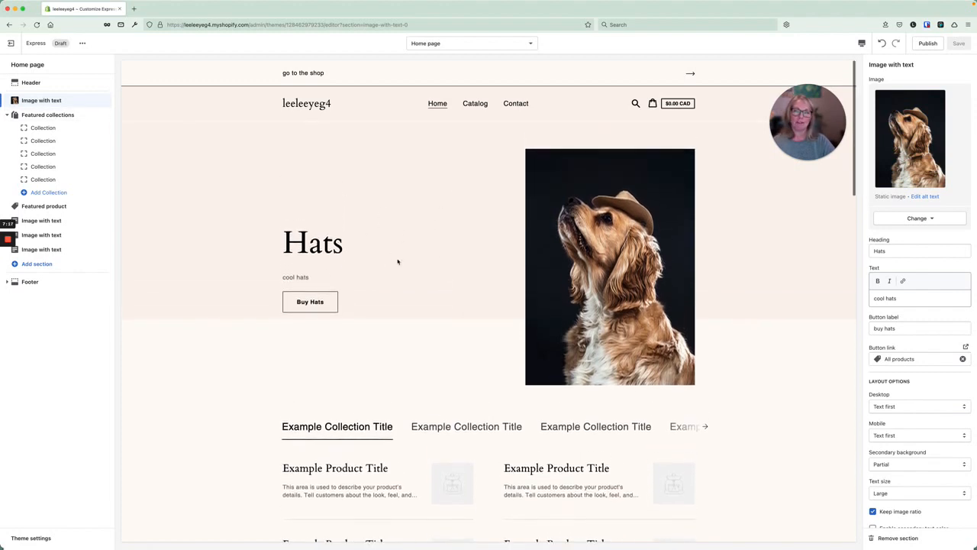
Check all five Featured collections slots, then open the collection picker for the first slot.
click(26, 115)
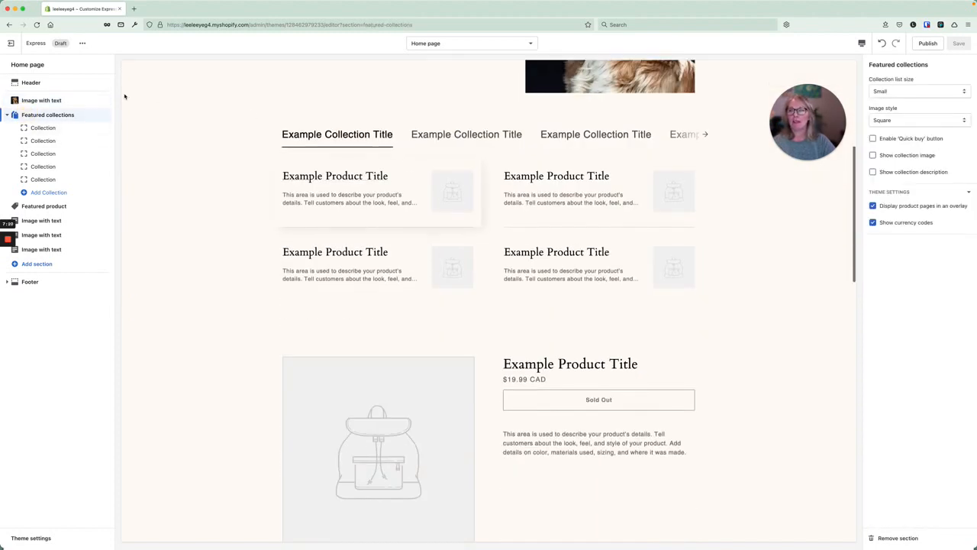
click(42, 129)
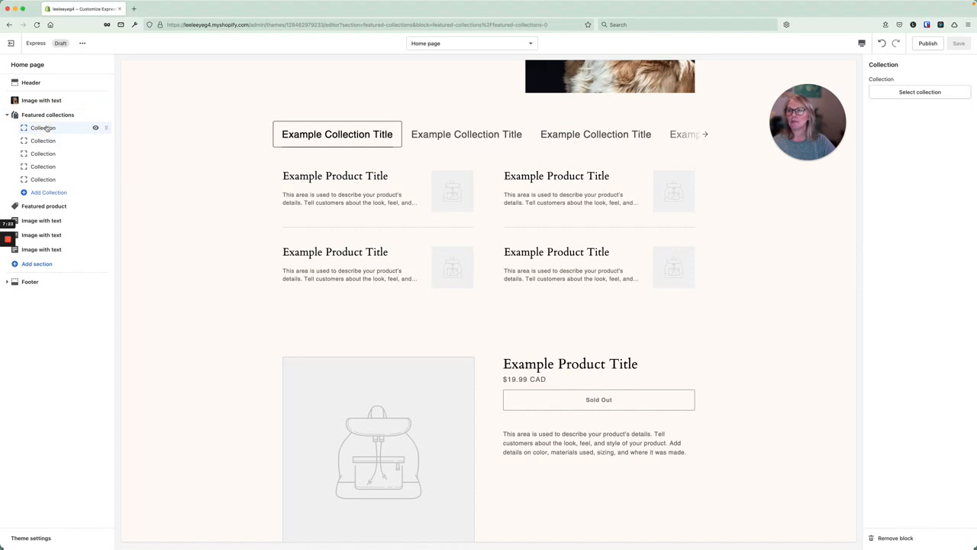
click(39, 141)
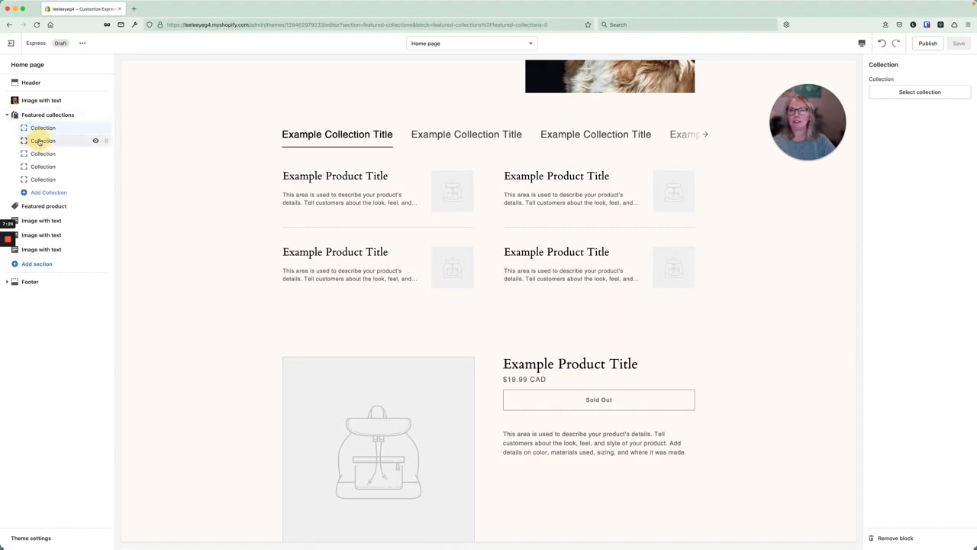
click(44, 154)
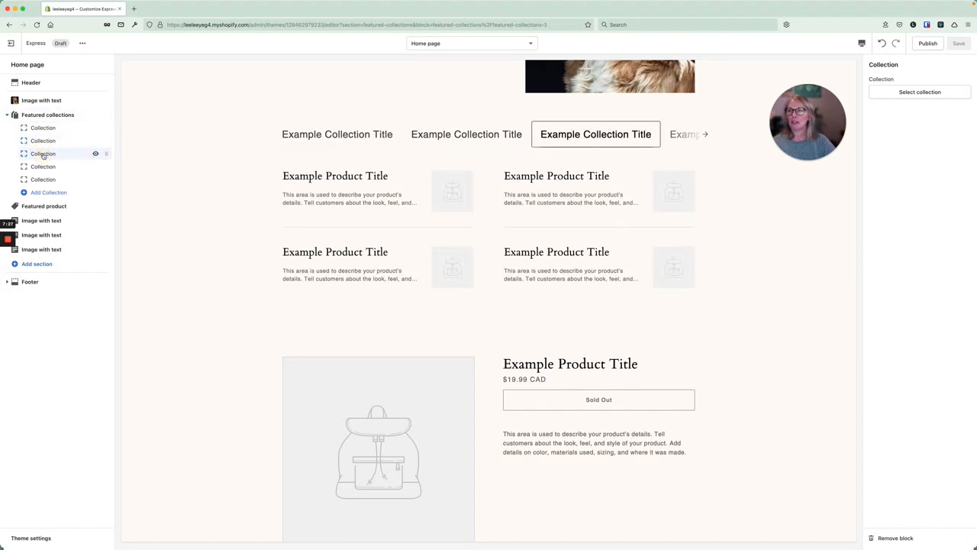
click(44, 166)
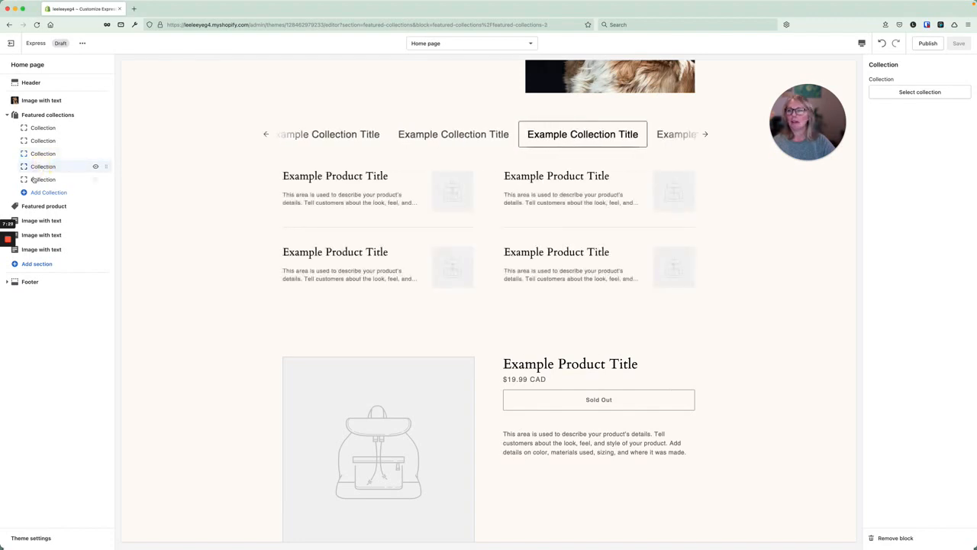
click(43, 179)
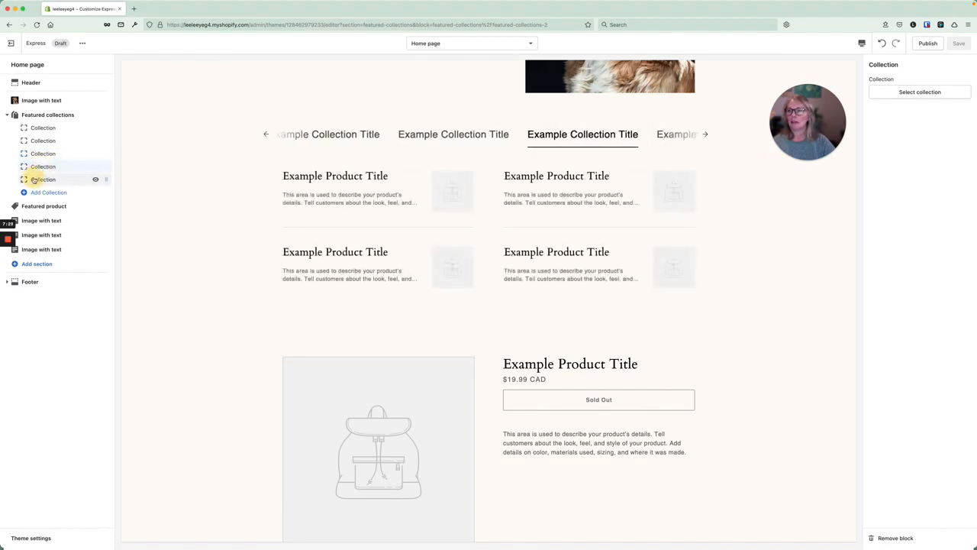
click(41, 129)
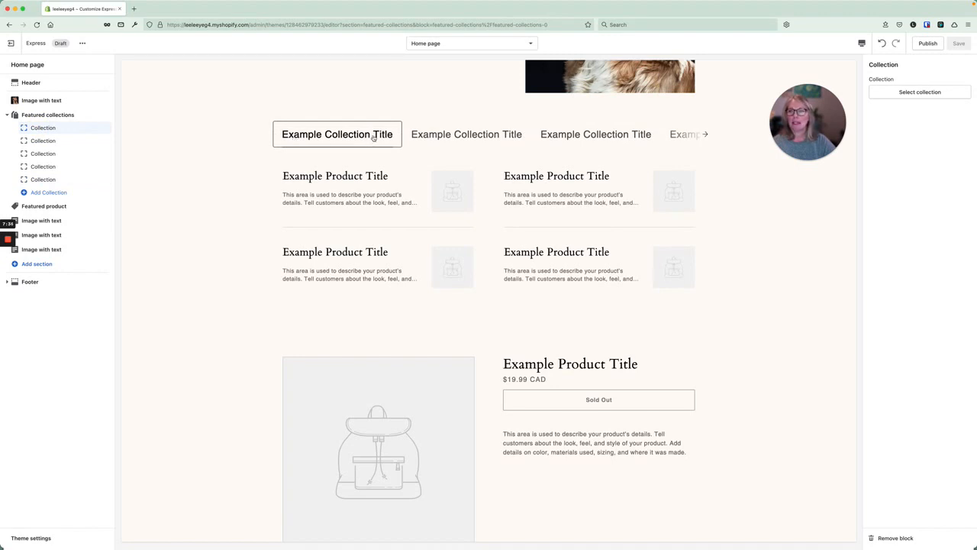
click(919, 92)
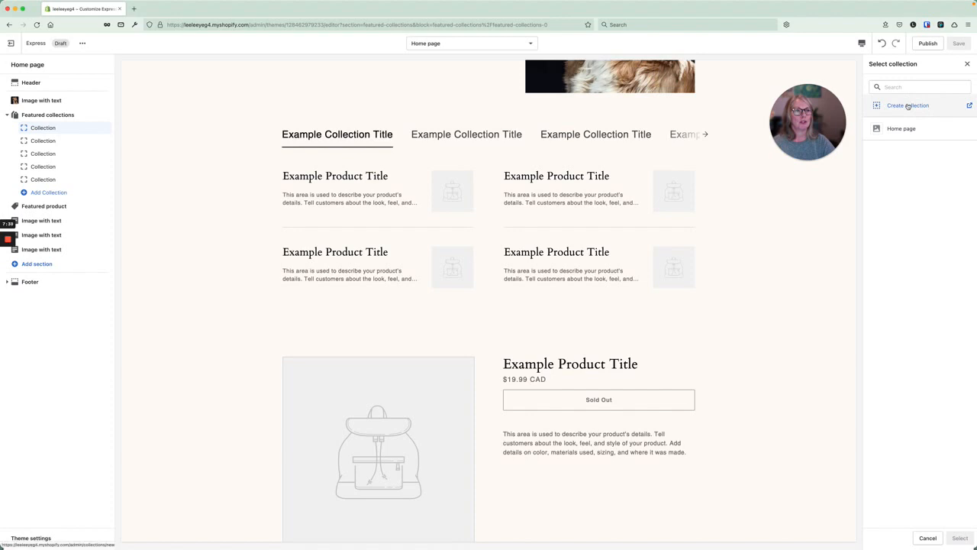
From the picker, create a new collection titled 'hat 1' with the description 'red'.
click(907, 106)
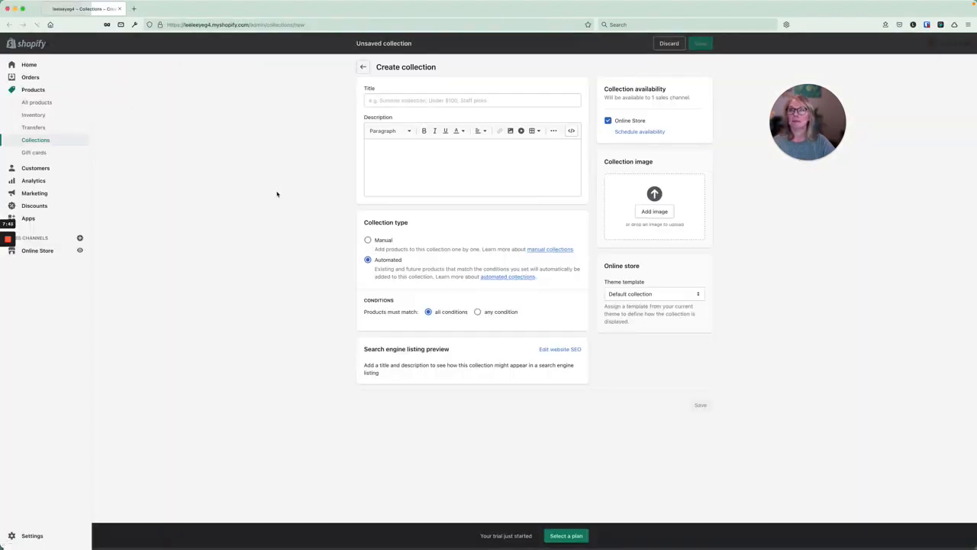
click(403, 101)
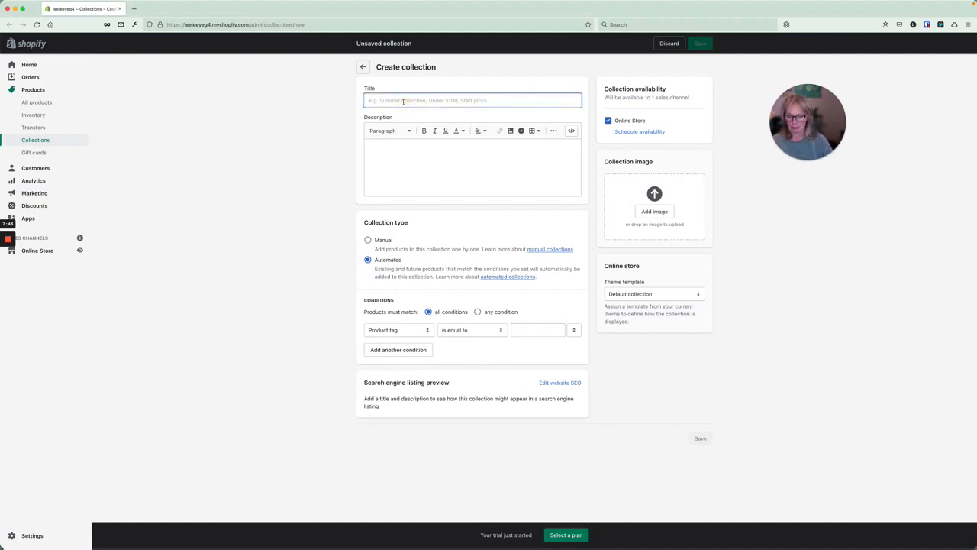
text(hat t)
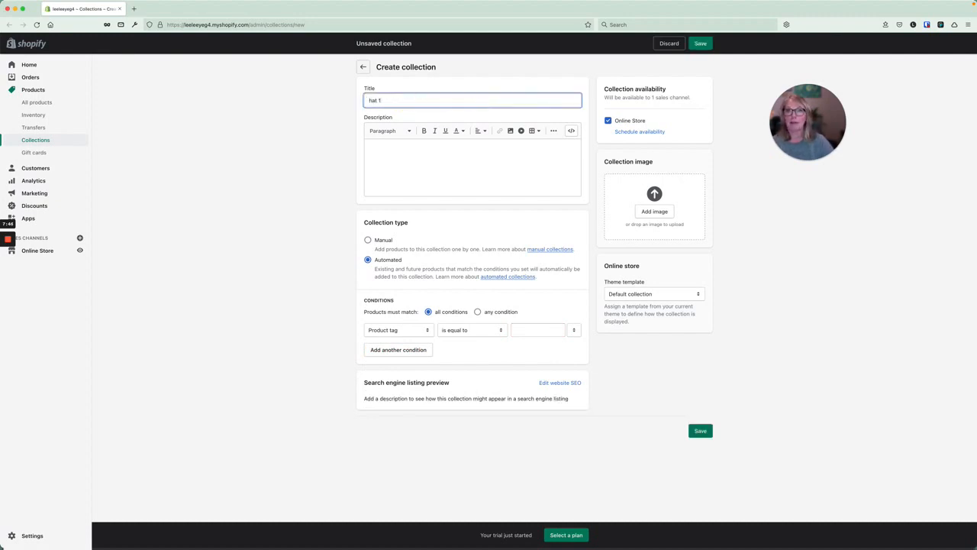
click(393, 156)
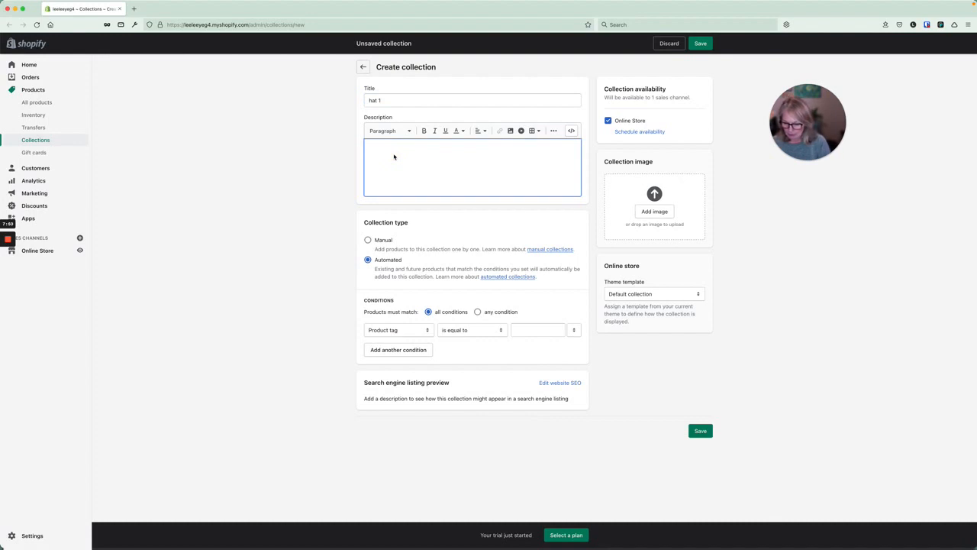
text(red)
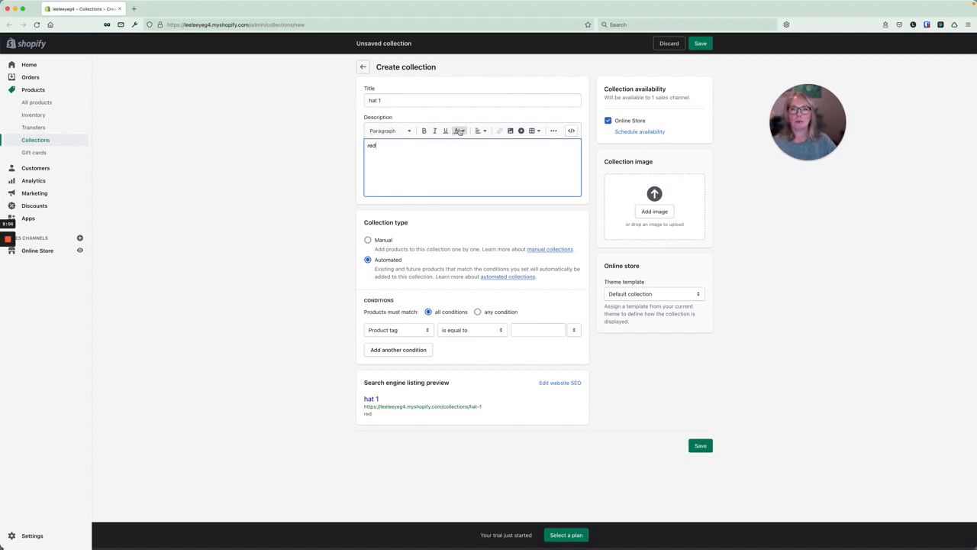
Keep the Paragraph style and make the description word 'red' bold and green.
click(391, 131)
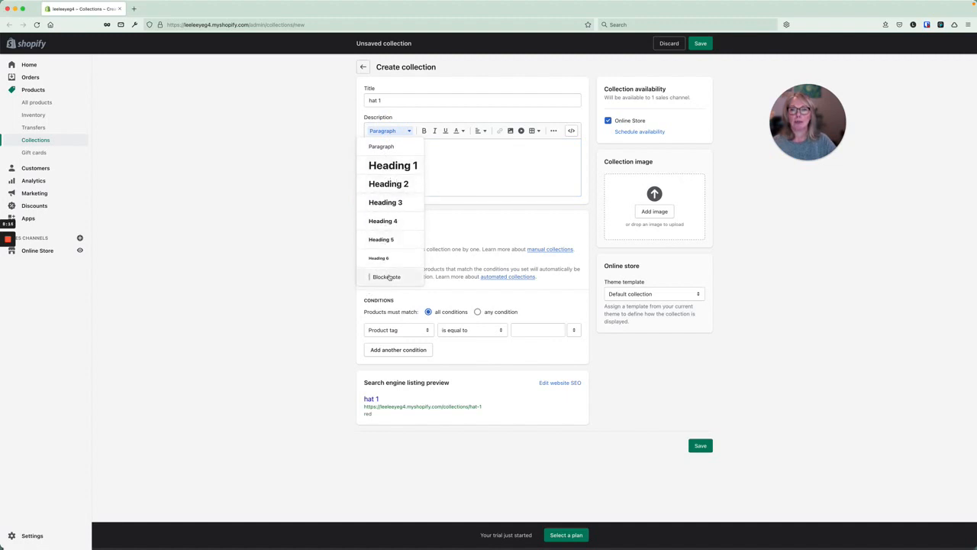
click(473, 167)
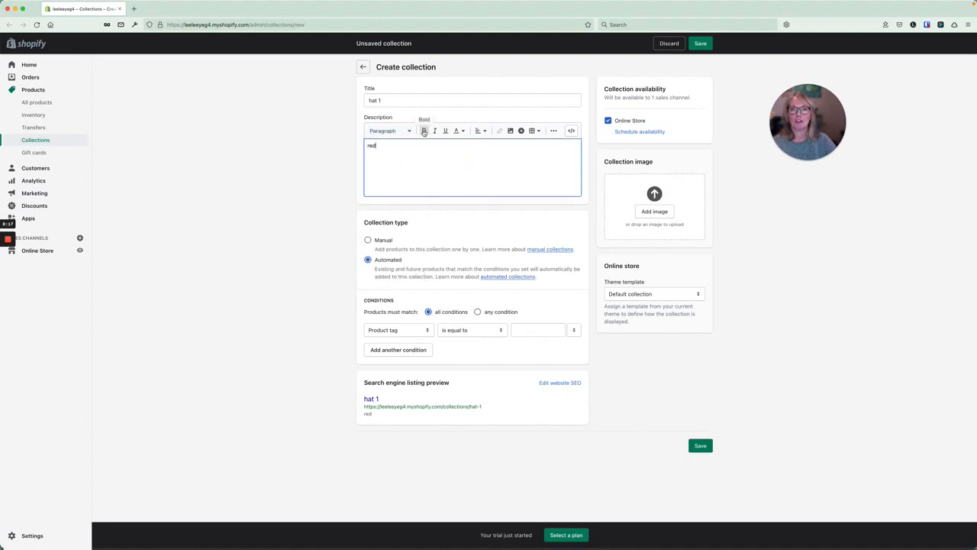
double_click(371, 145)
click(424, 131)
click(458, 130)
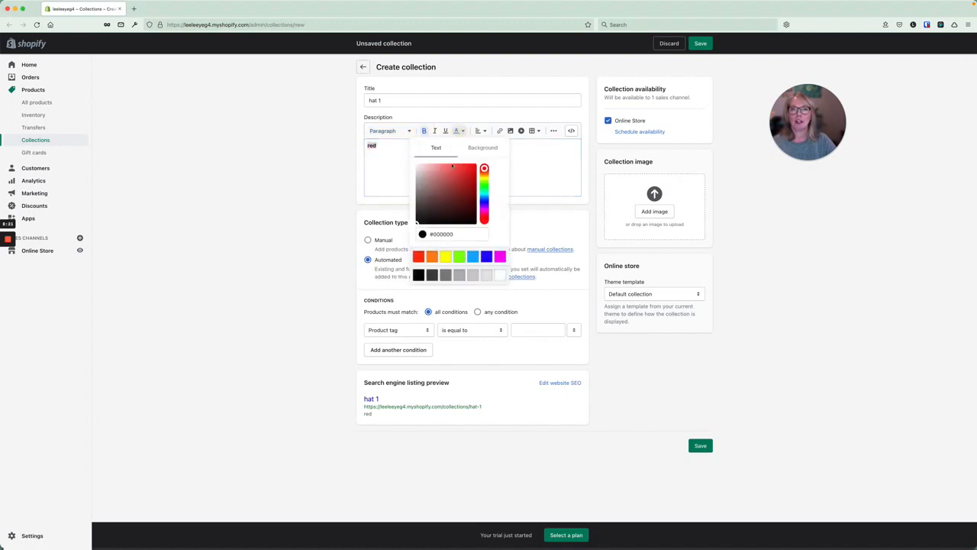
click(462, 255)
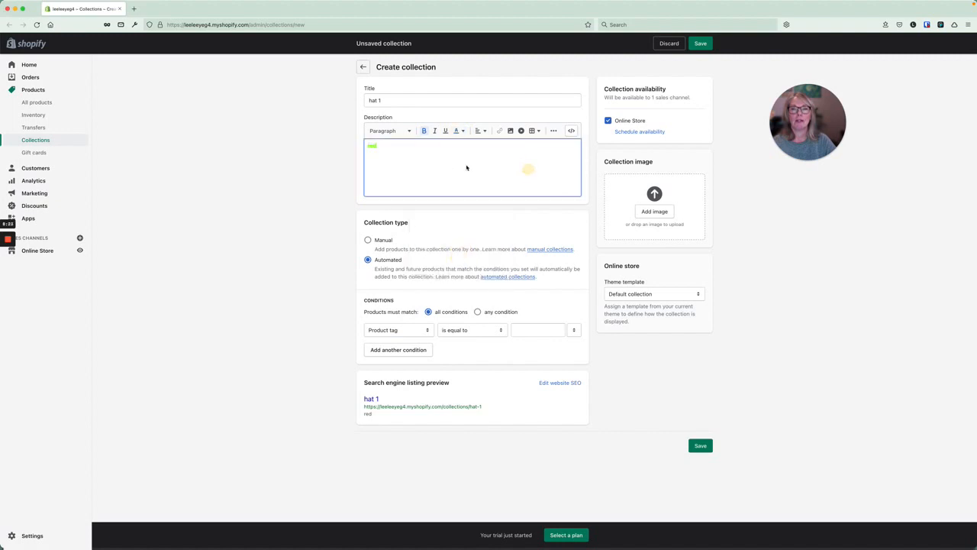
Insert the uploaded dog-in-a-hat photo into the collection description.
click(510, 131)
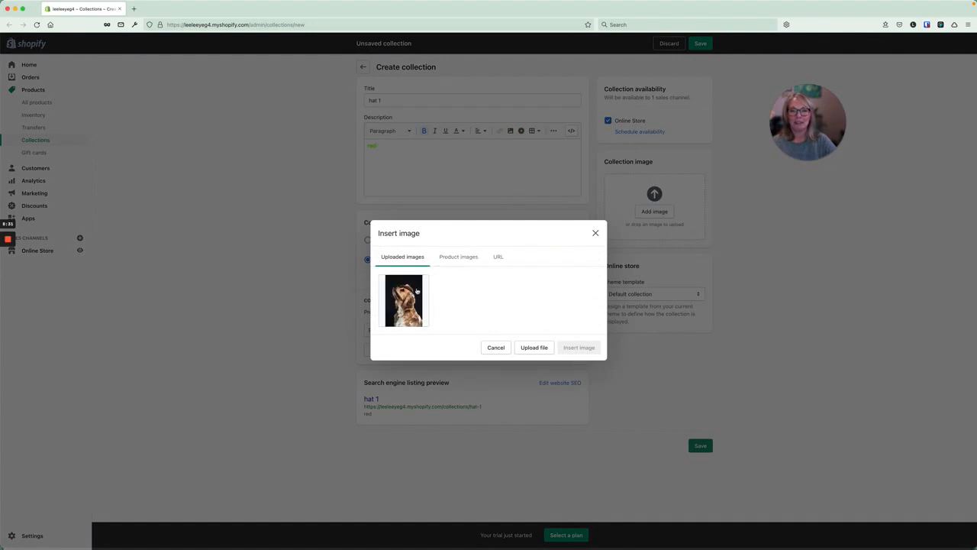
click(414, 289)
click(570, 387)
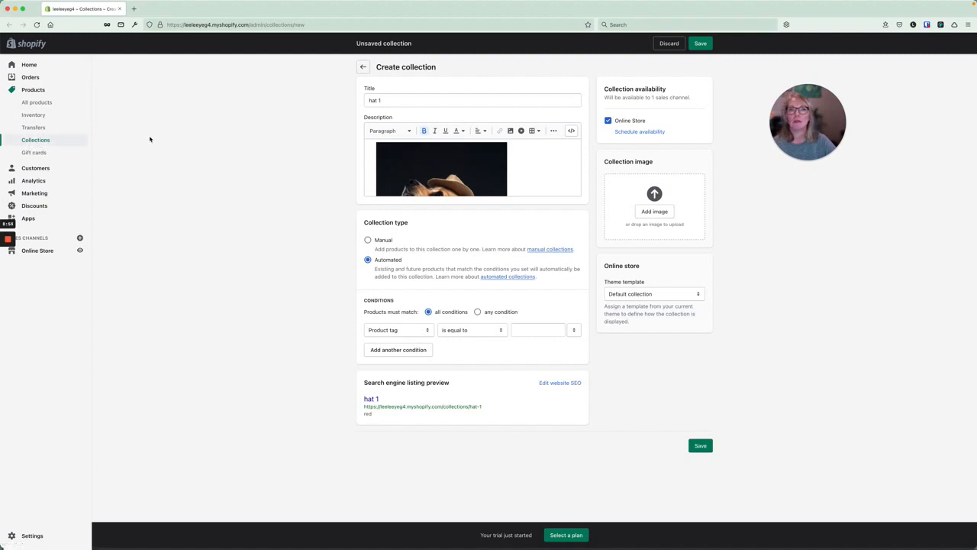
Stay on the unsaved collection and keep the Automated type and Default collection template.
click(40, 142)
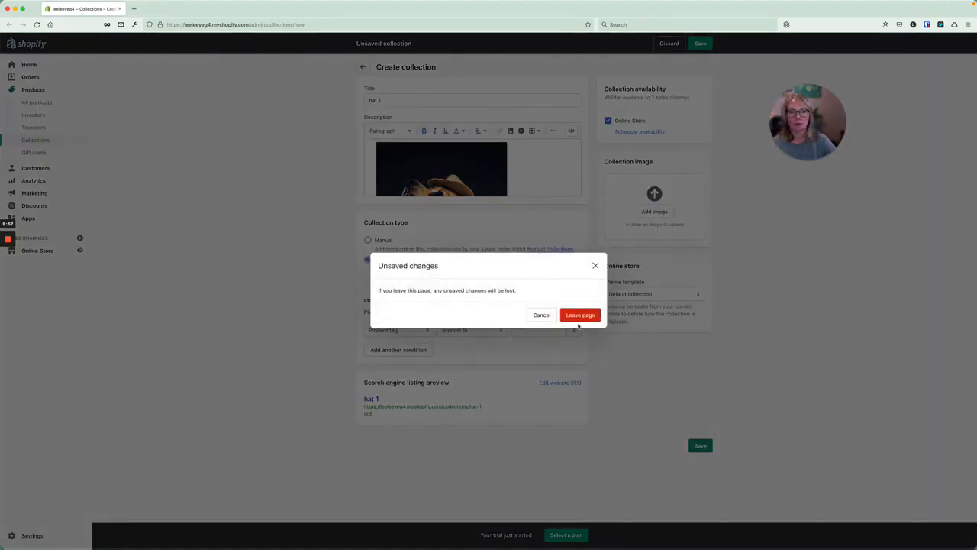
click(534, 314)
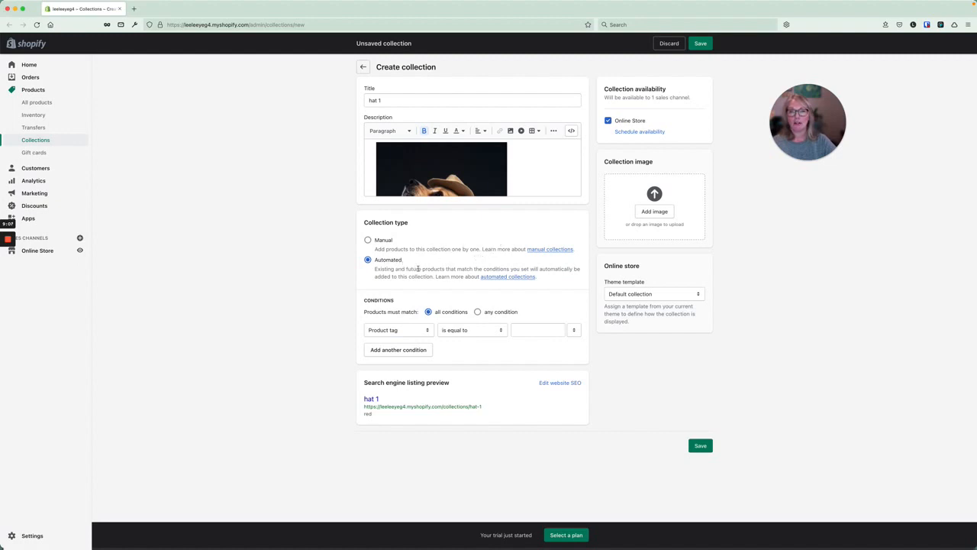
click(368, 241)
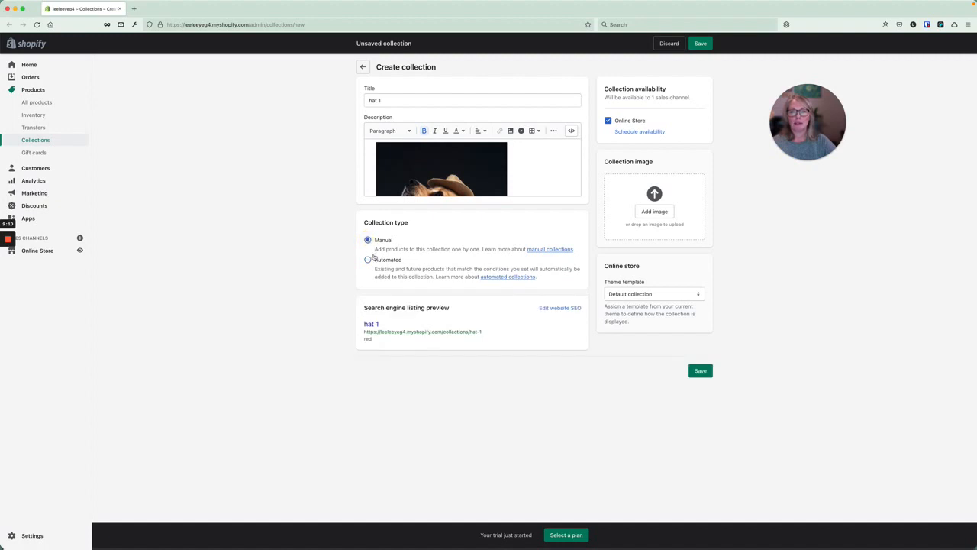
click(368, 260)
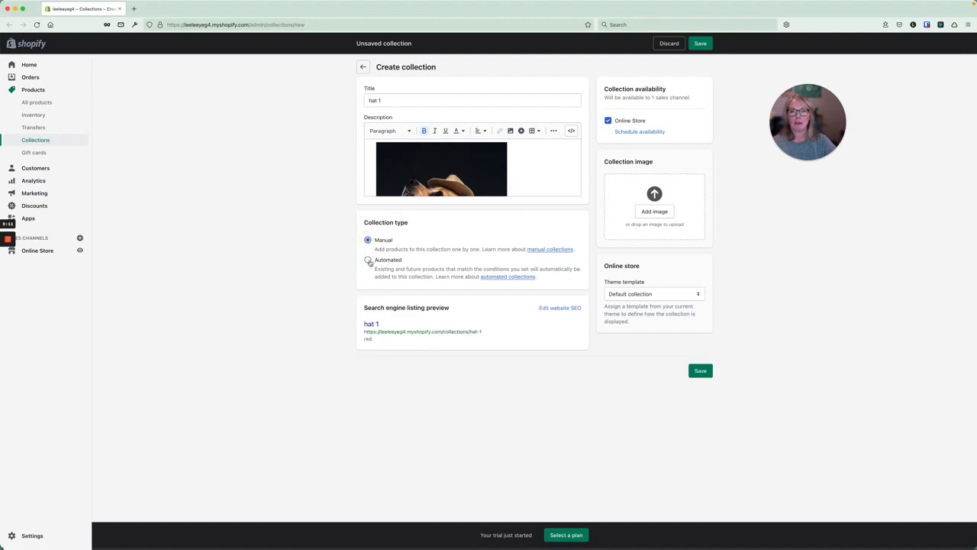
click(659, 296)
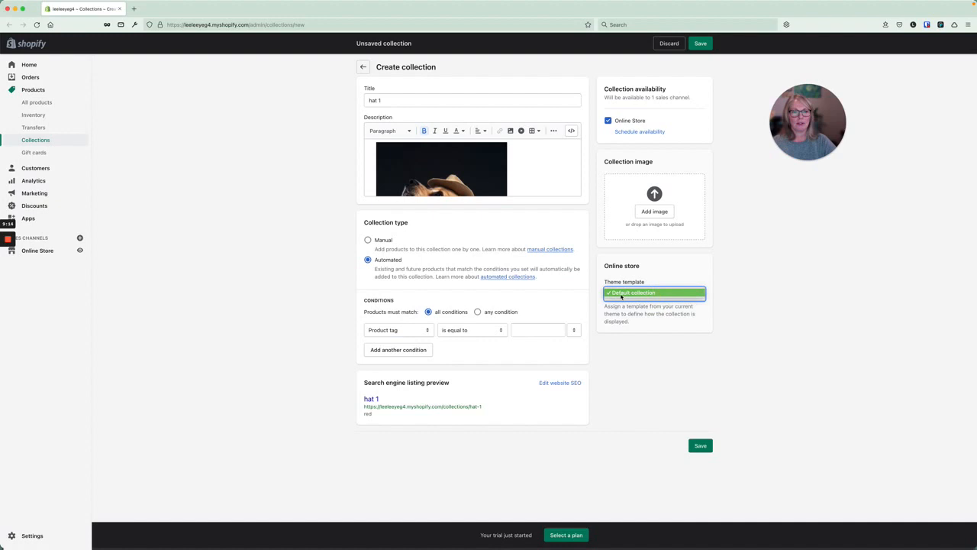
click(657, 279)
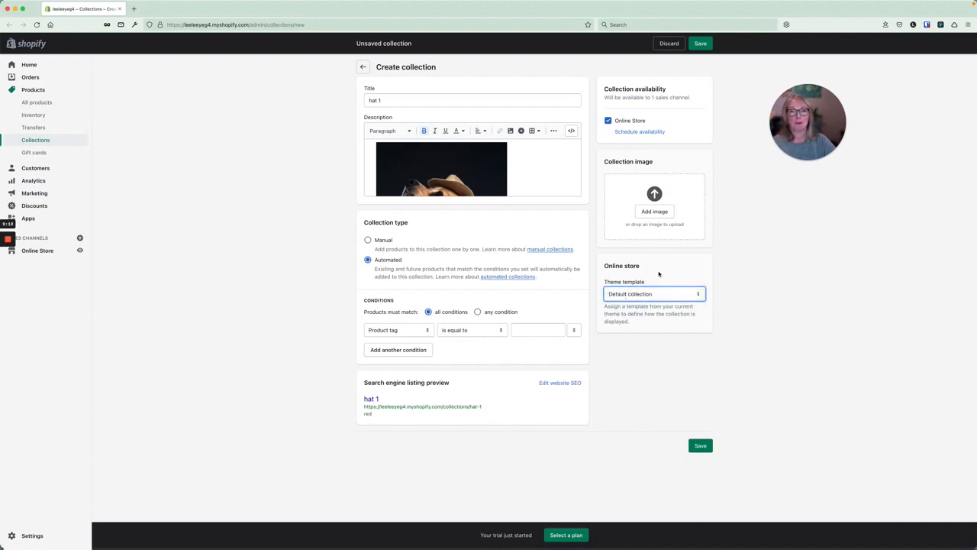
Skip the collection image and save, which flags the empty Product tag condition.
click(654, 212)
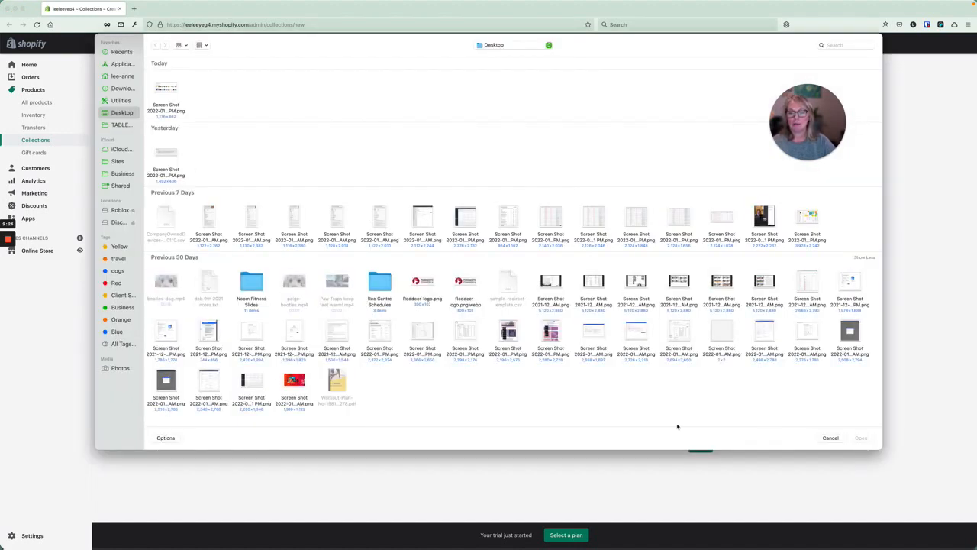
click(829, 437)
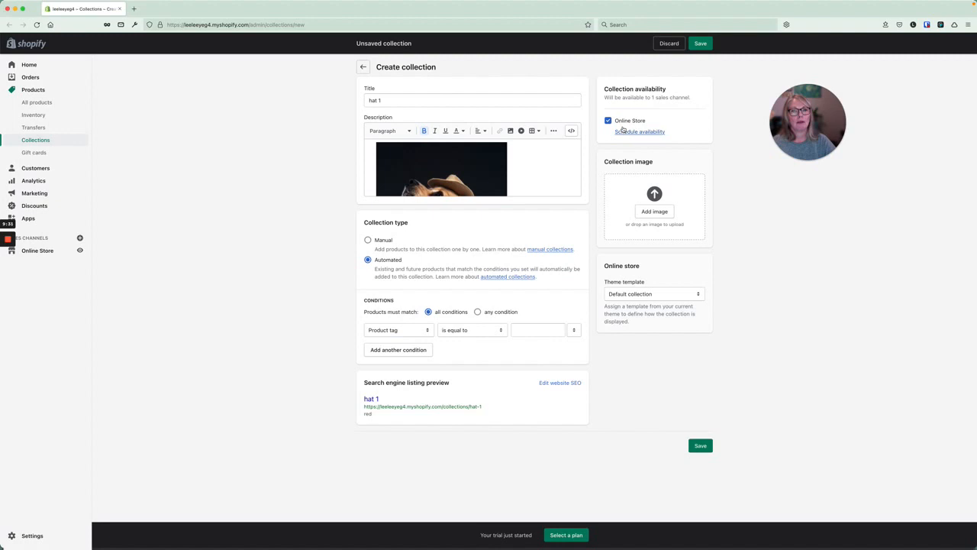
click(699, 42)
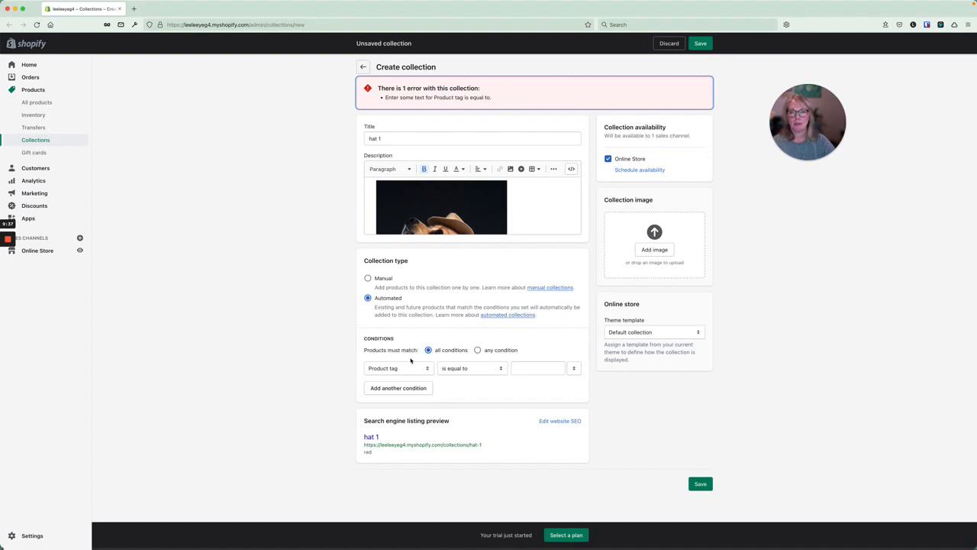
Set the condition to Product tag is equal to 'hat' and save the hat 1 collection.
click(530, 367)
text(h)
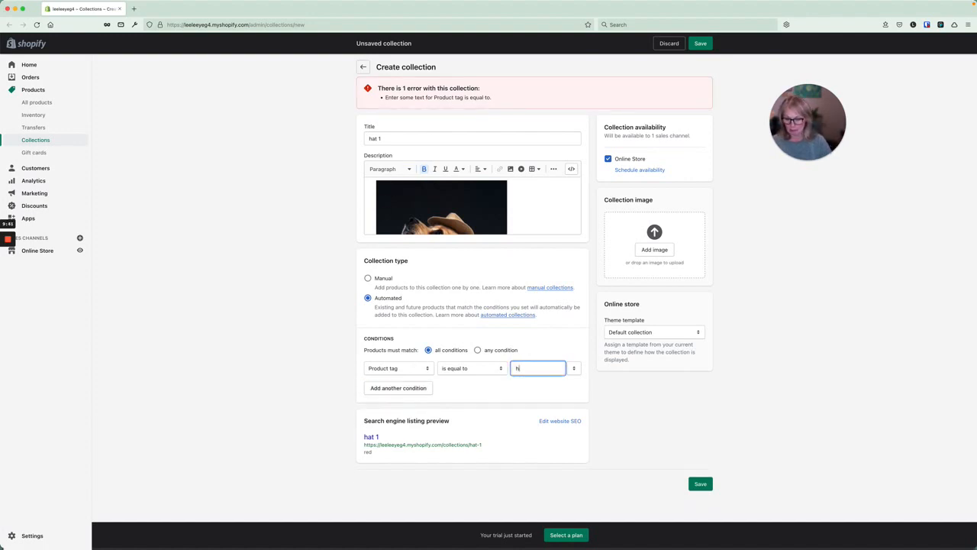
text(at)
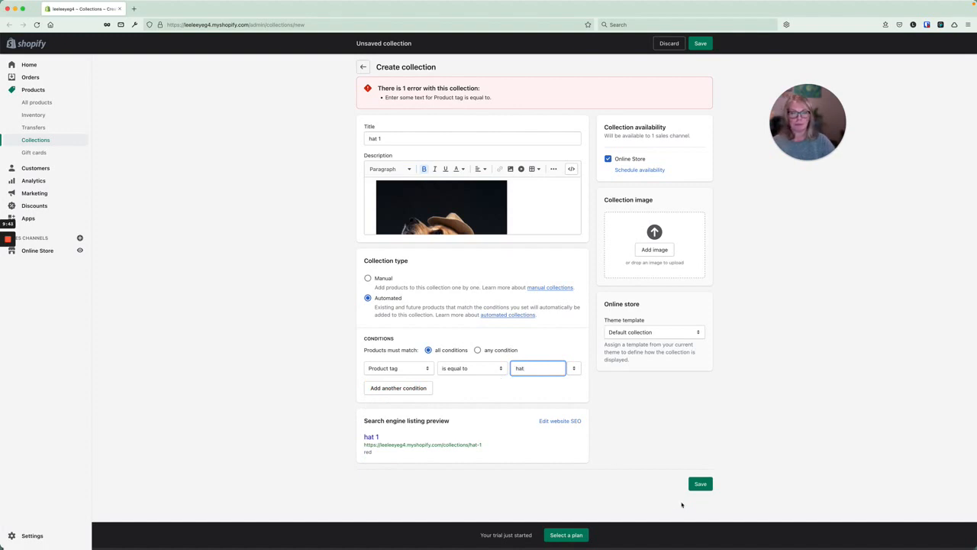
click(701, 484)
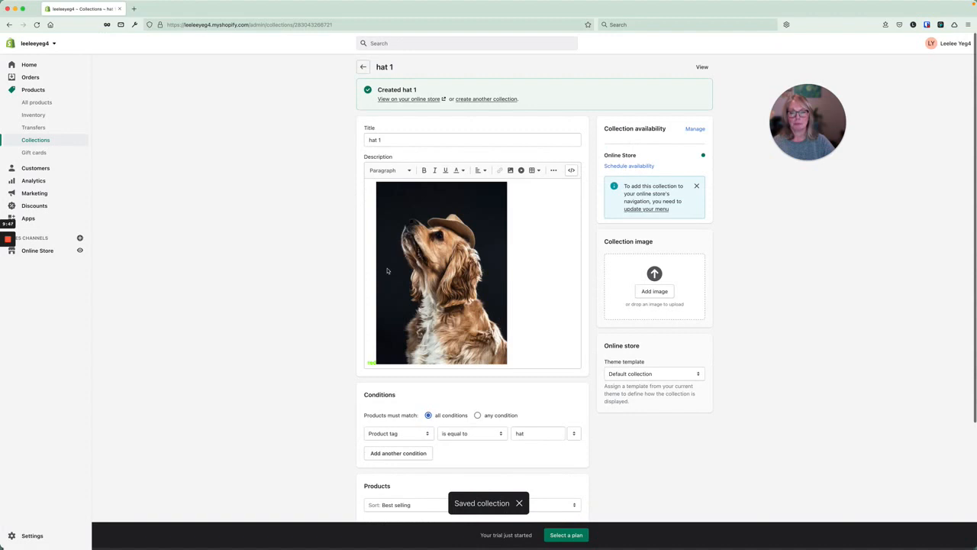
scroll(387, 271, down, 4)
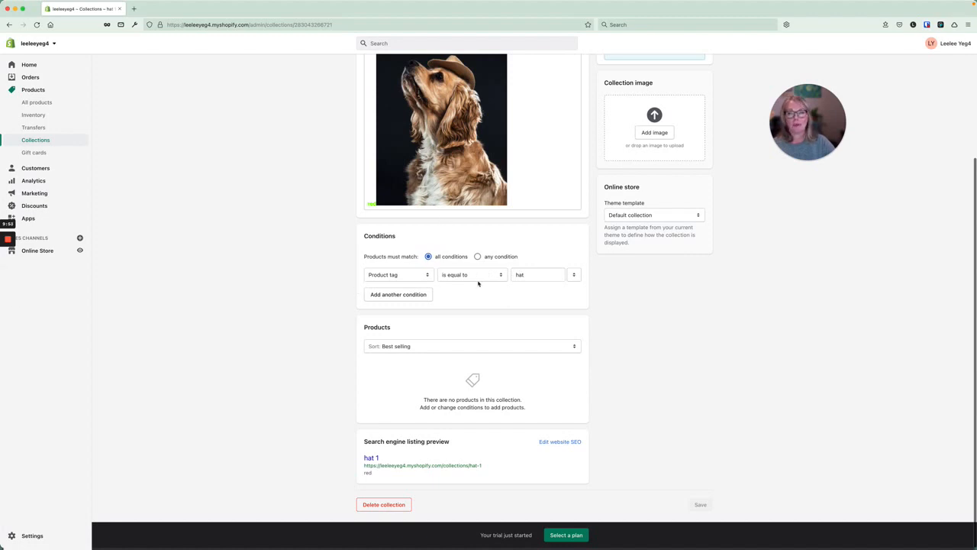
scroll(437, 250, up, 4)
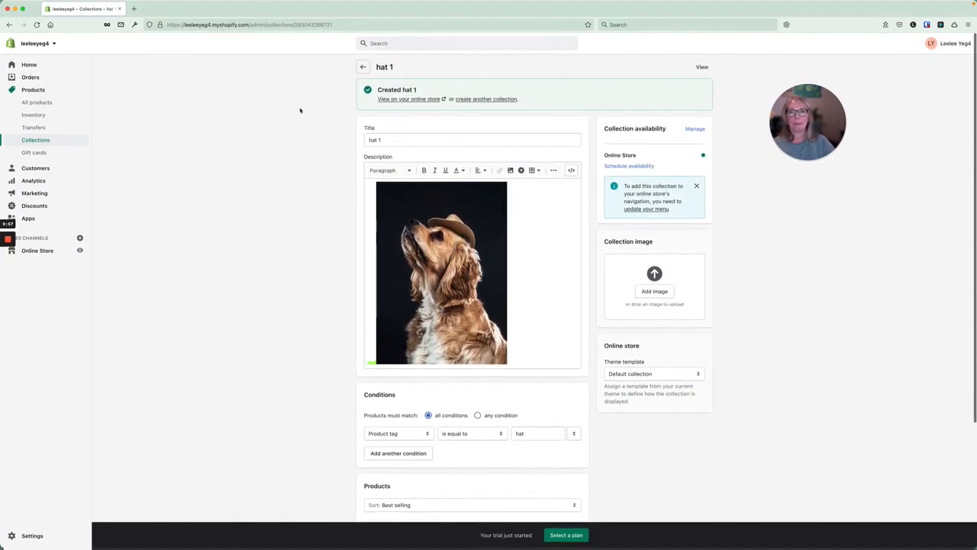
Go from the collections list to All products and open a blank Add product form.
click(363, 67)
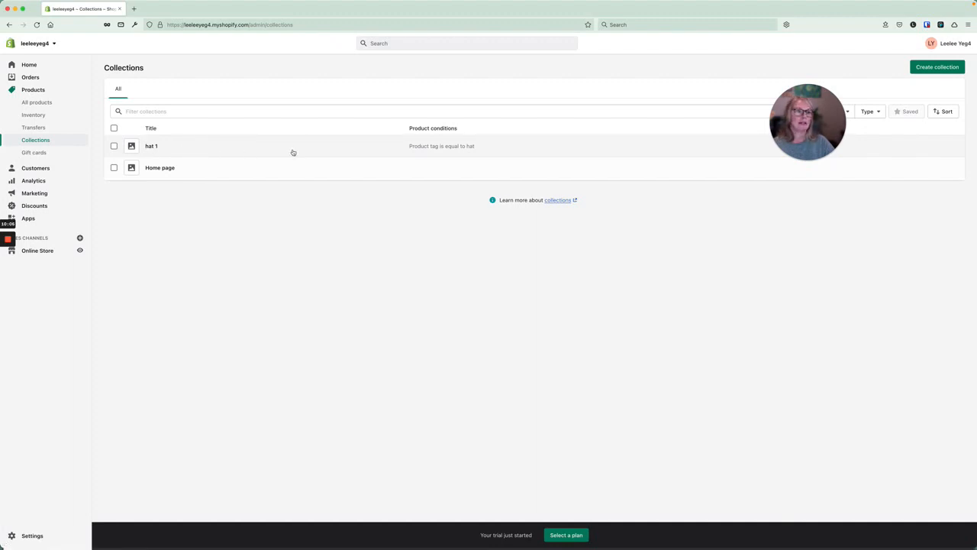
click(937, 66)
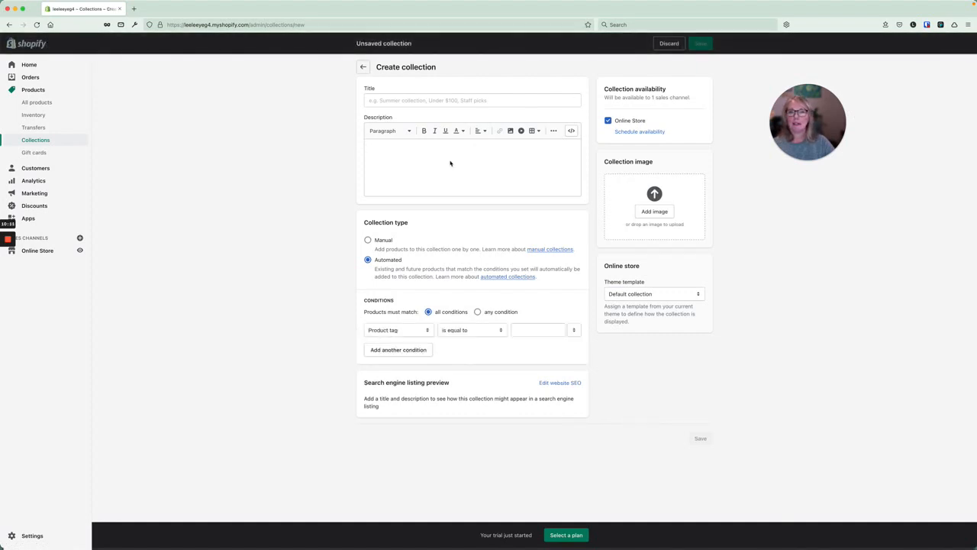
click(39, 141)
click(37, 102)
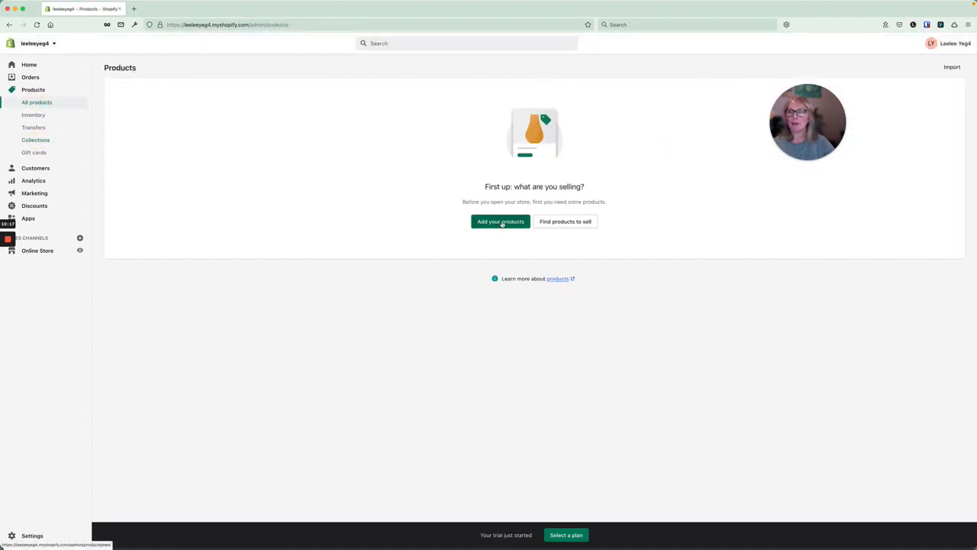
click(501, 221)
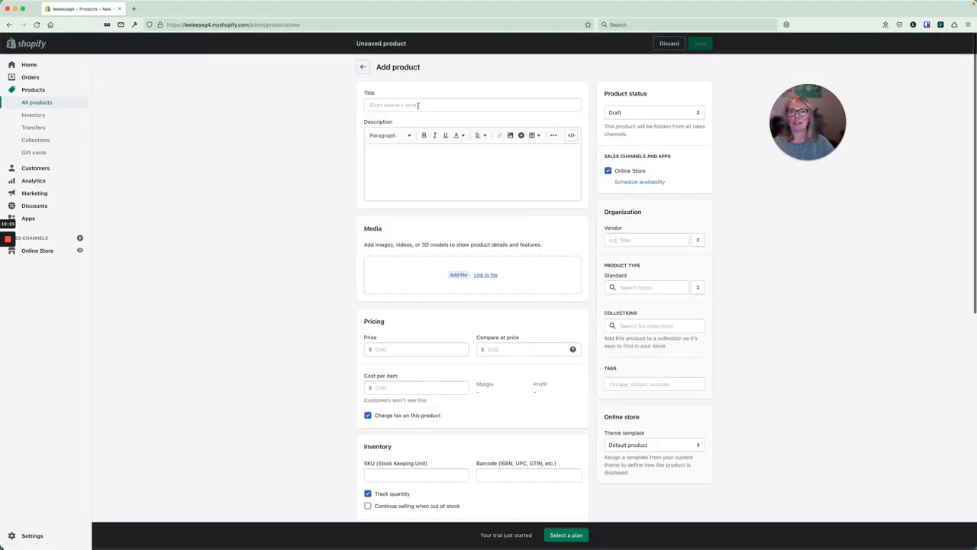
click(417, 105)
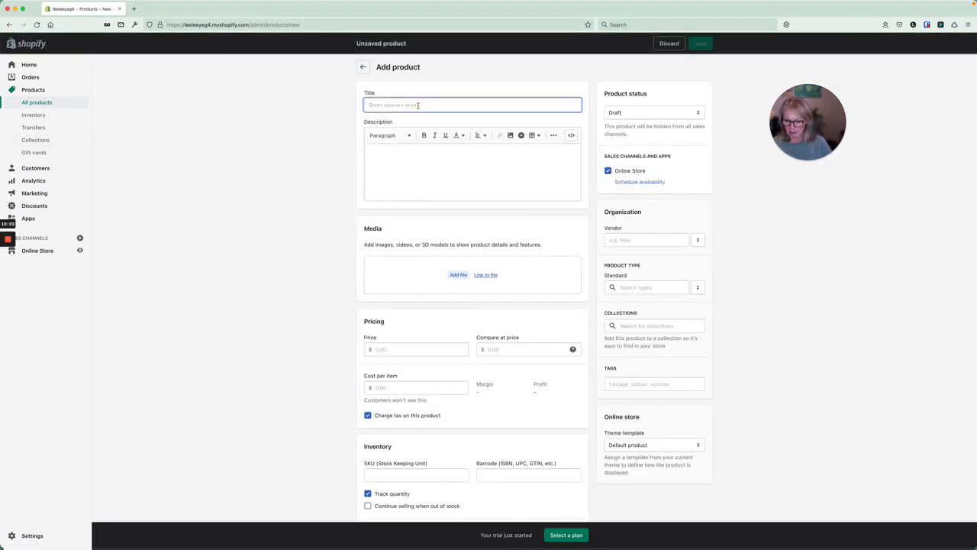
Enter 'hat' as the product title, then discard the unsaved product.
text(hat)
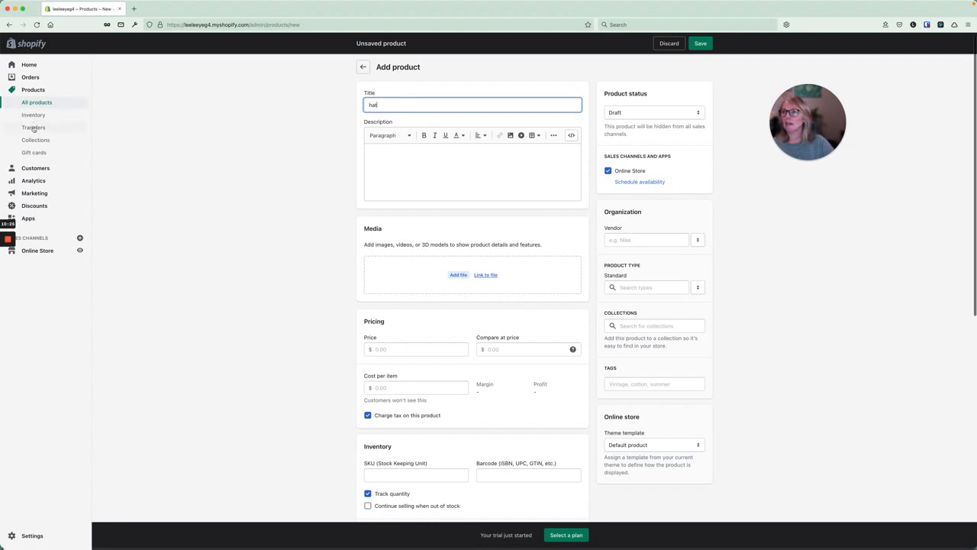
click(34, 127)
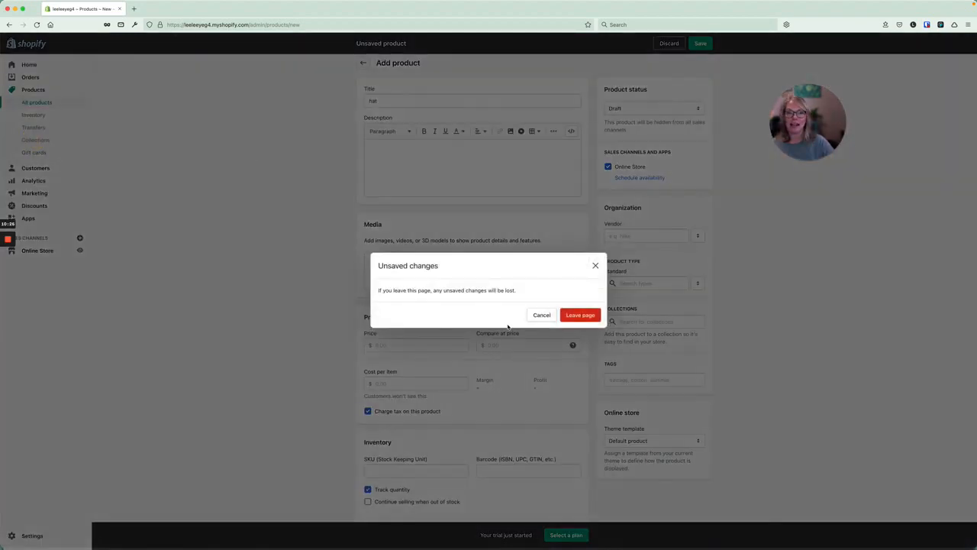
click(572, 314)
Rename the hat 1 collection to 'Hats', save it, and go back to All products.
click(152, 146)
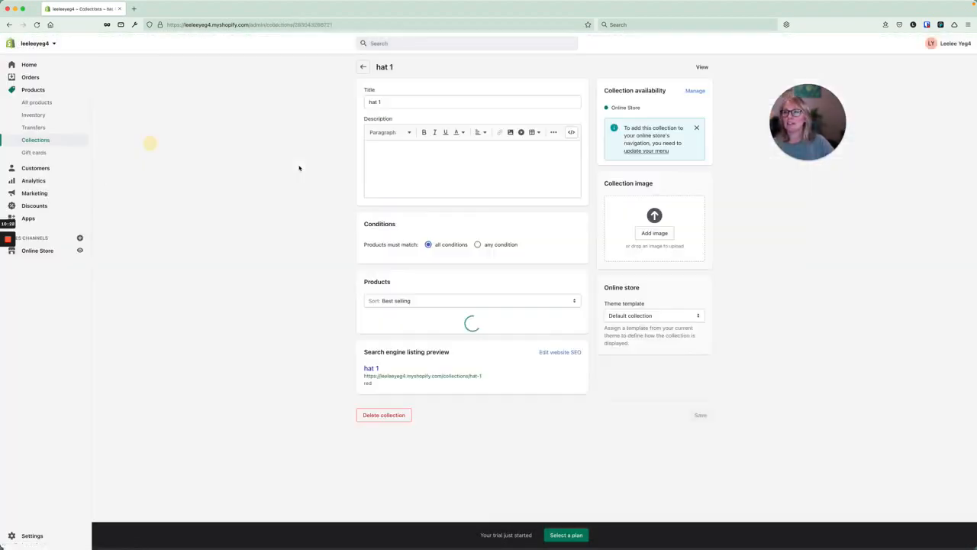
drag(382, 102, 355, 100)
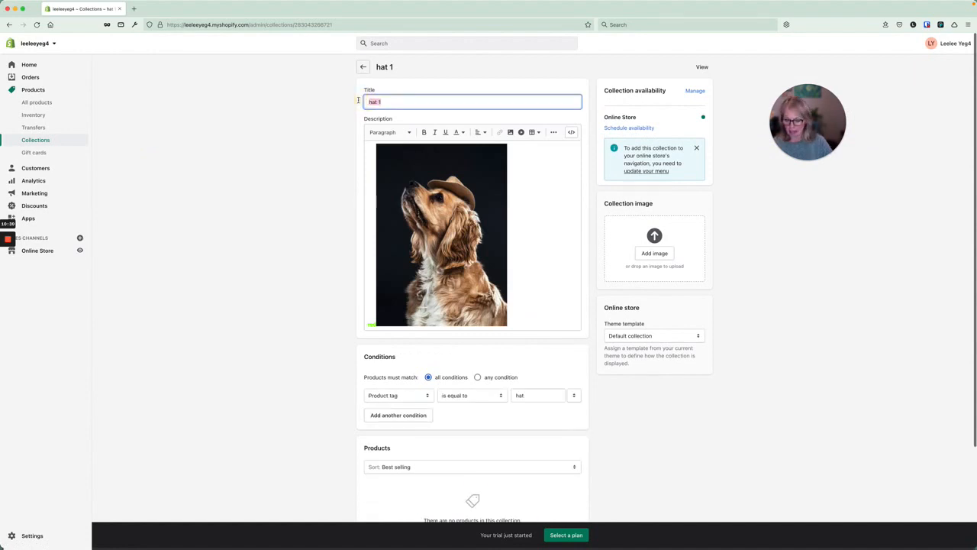
text(Hats)
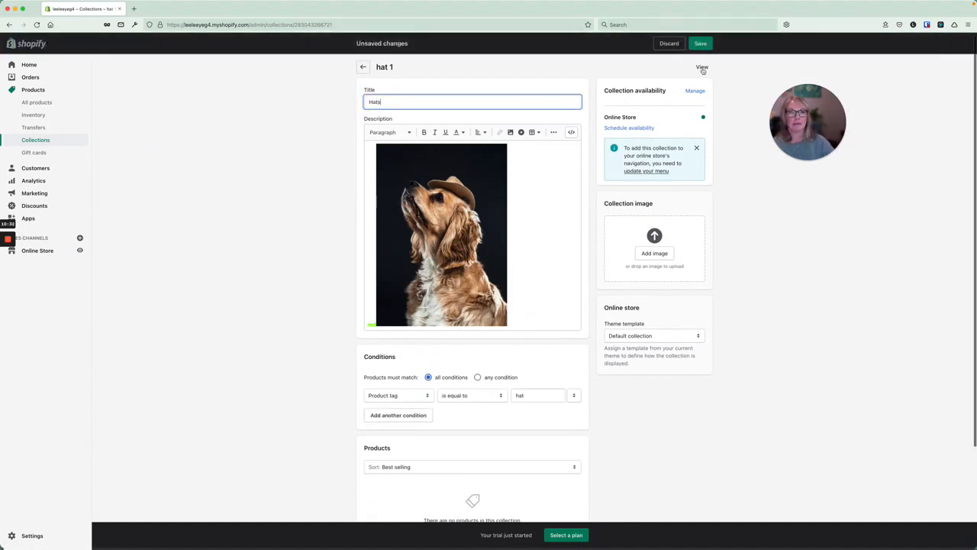
click(705, 43)
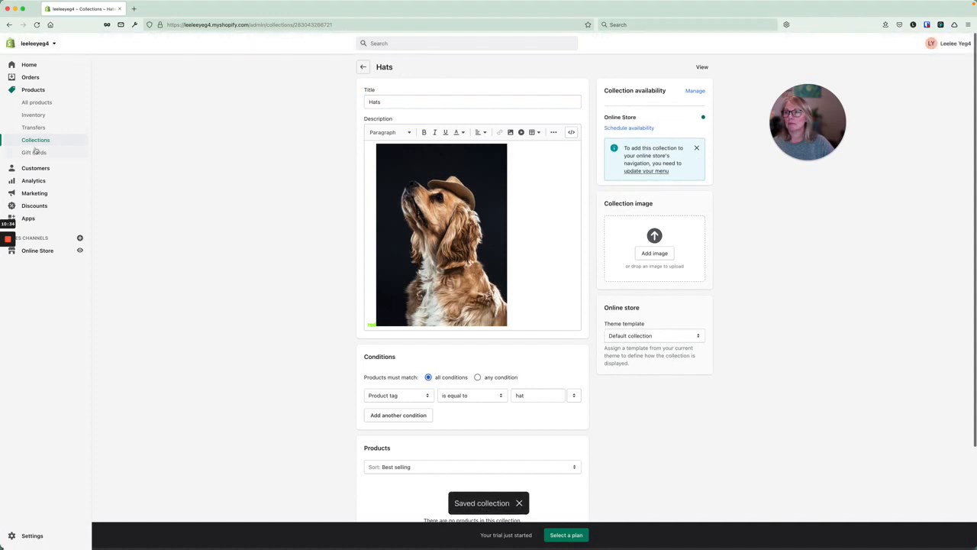
click(33, 104)
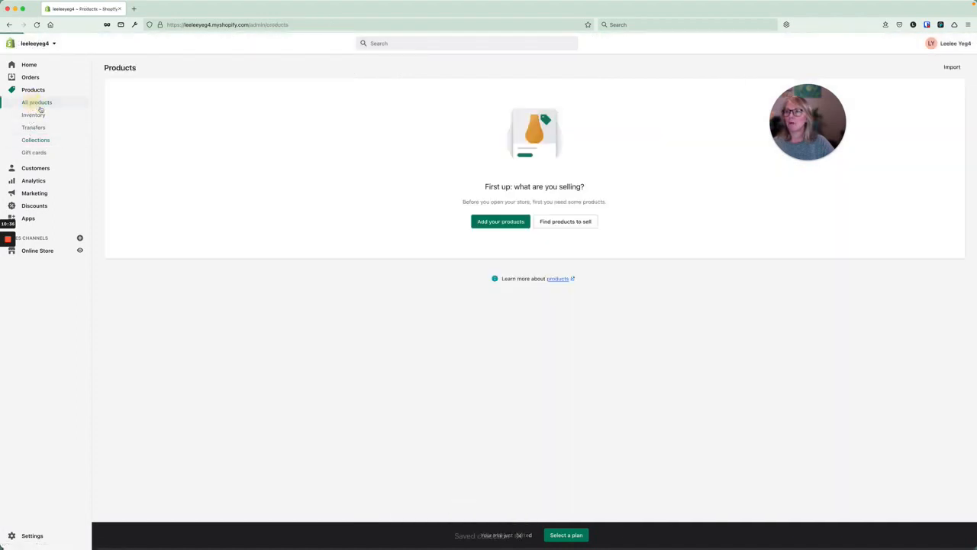
Start a new product titled 'hat 1' with the description 'blue'.
click(492, 222)
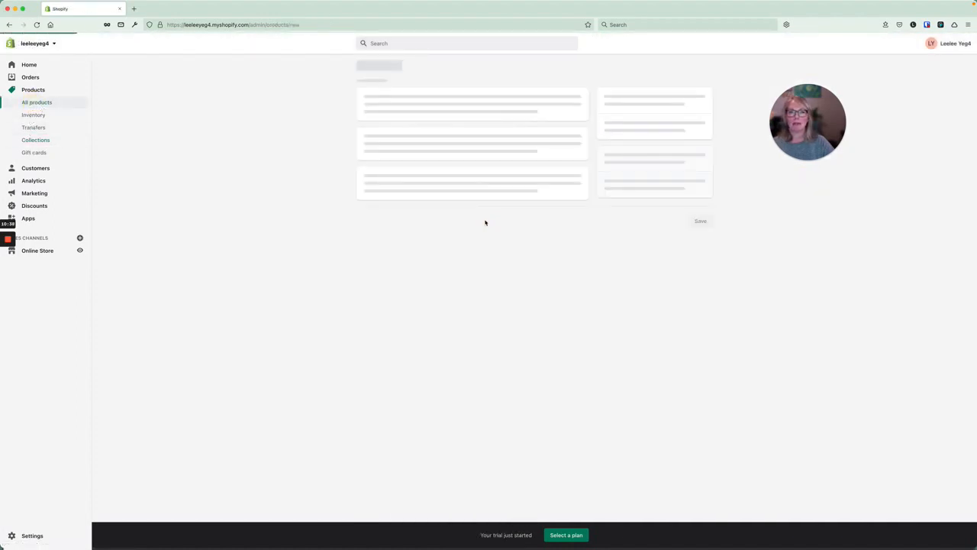
click(407, 106)
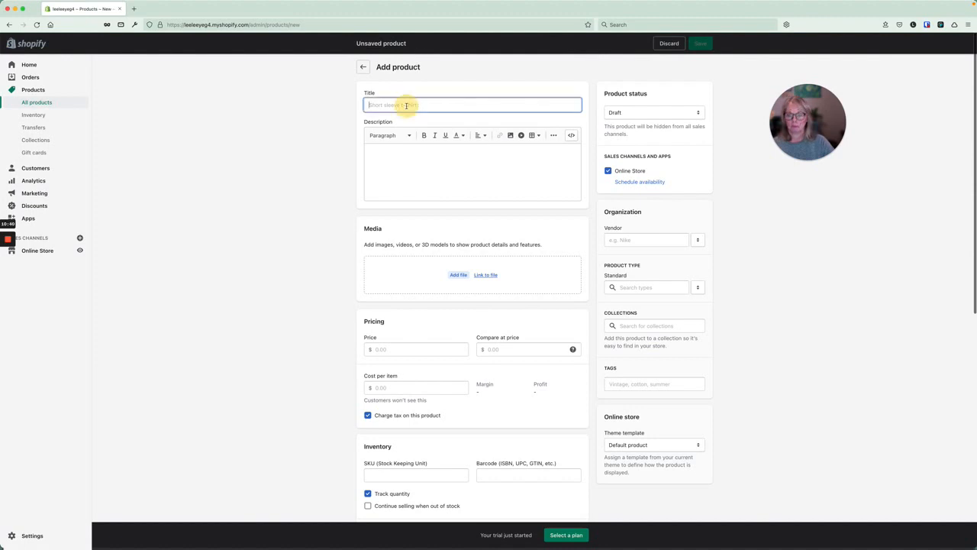
text(hat 1)
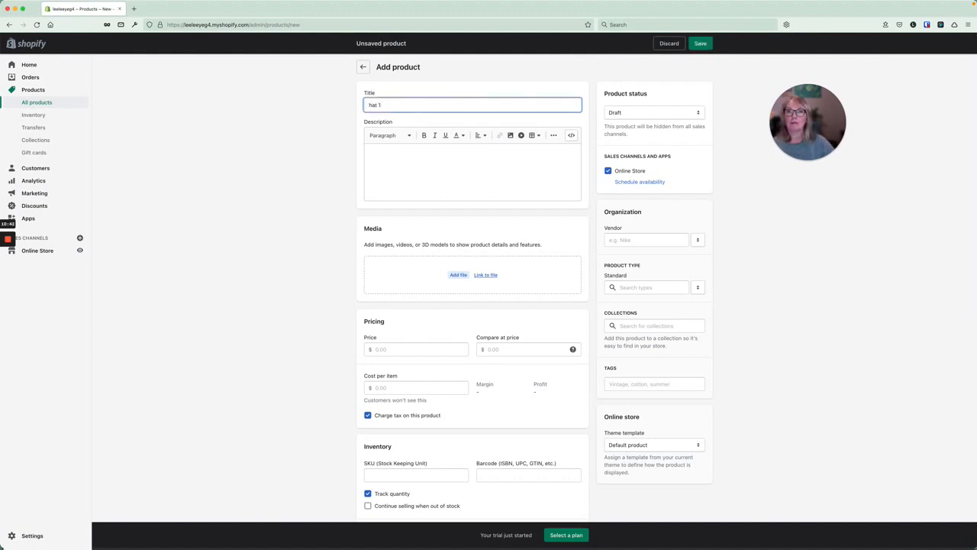
click(410, 157)
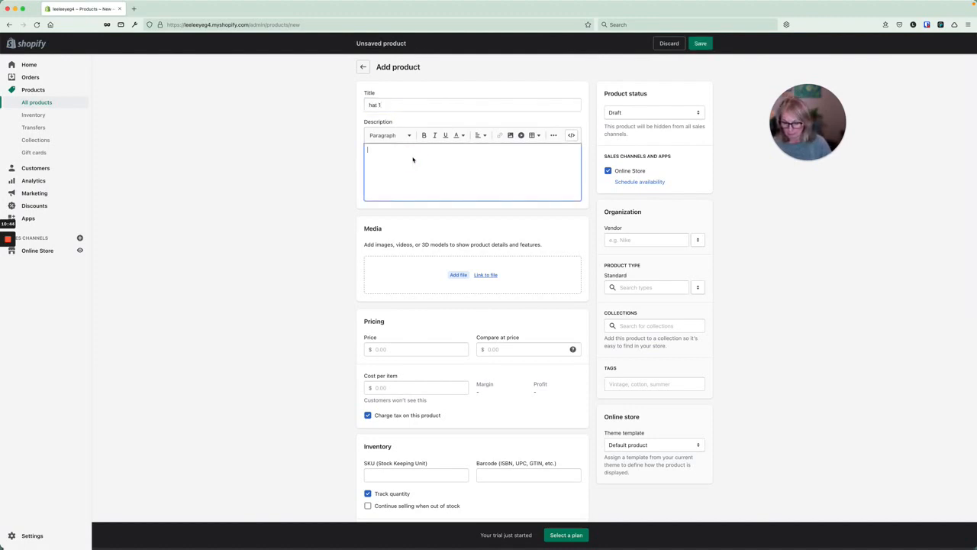
text(blue)
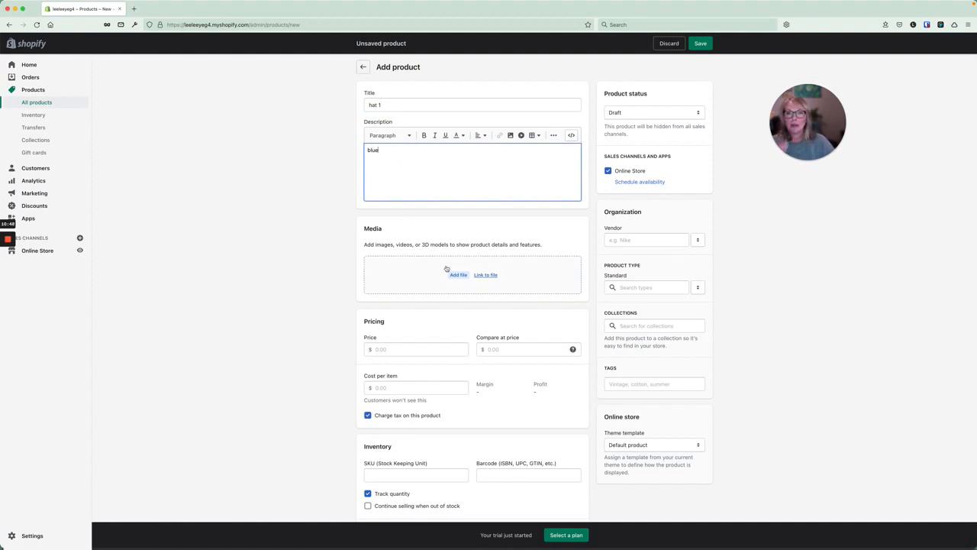
Set the product's available inventory quantity to 5.
scroll(425, 273, down, 1)
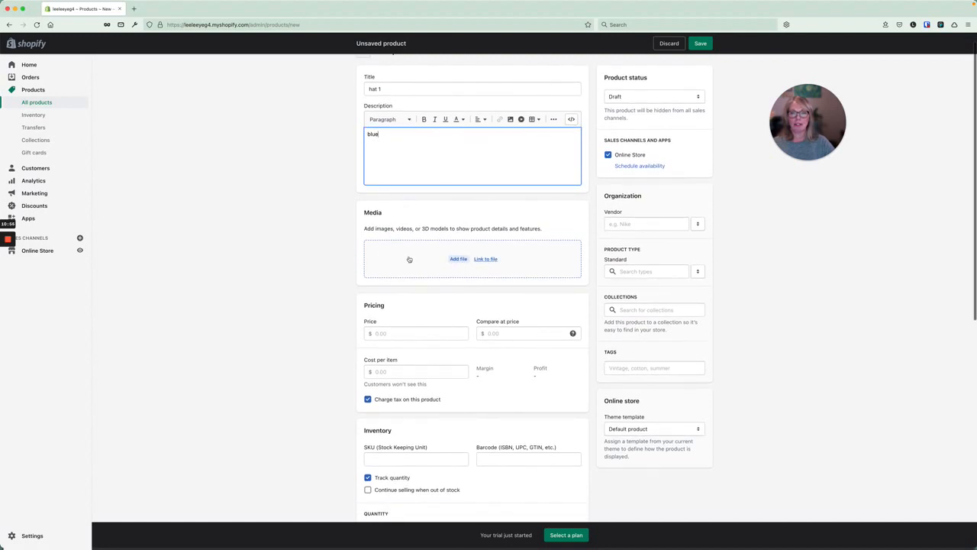
scroll(429, 324, down, 3)
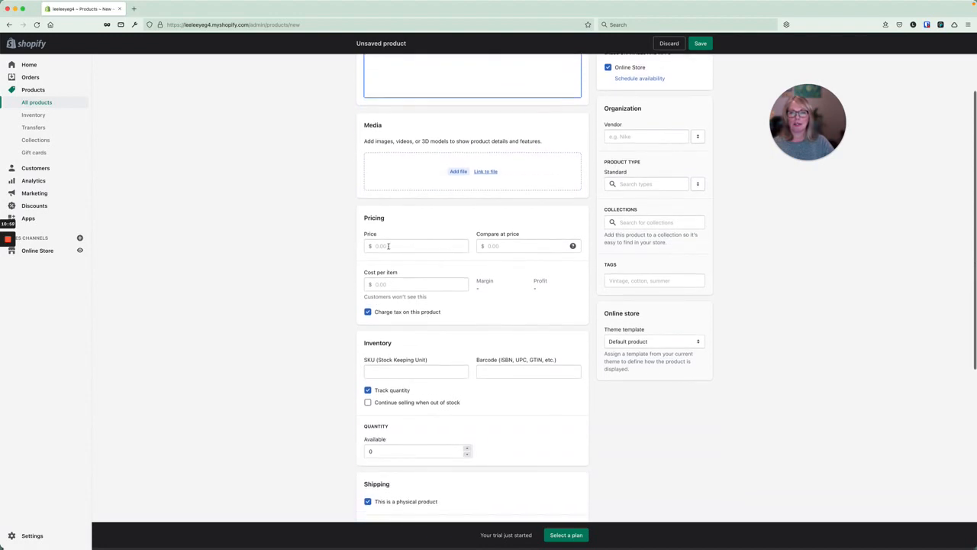
scroll(429, 339, down, 3)
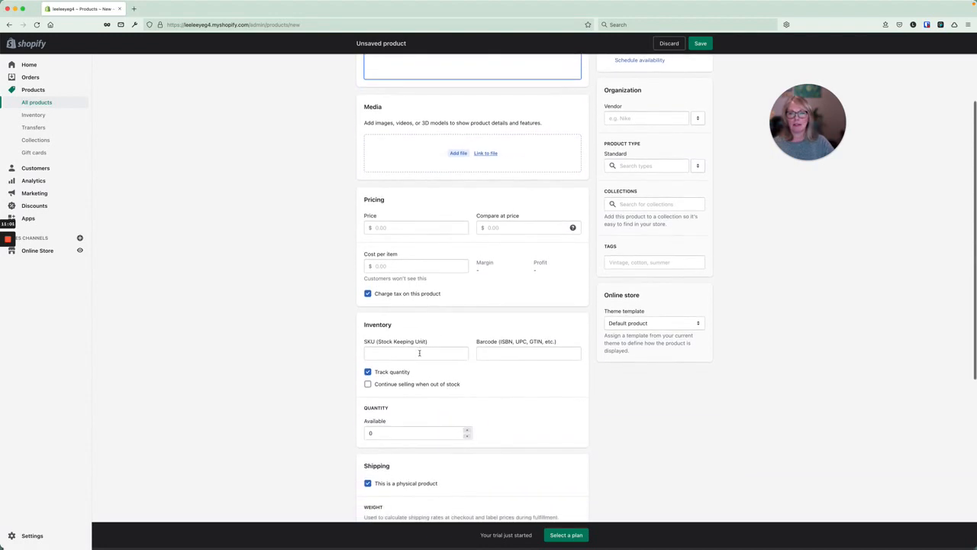
scroll(412, 352, down, 1)
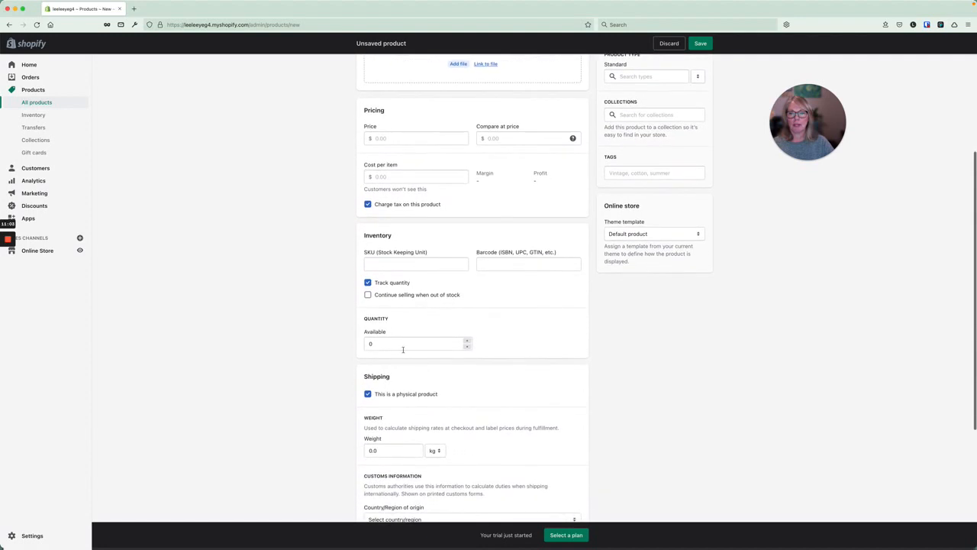
click(349, 343)
text(5)
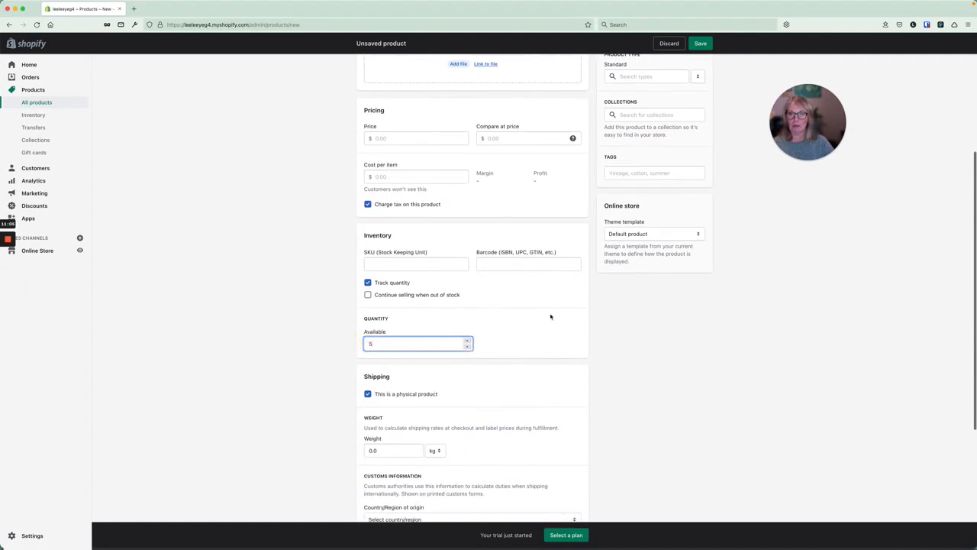
scroll(552, 315, down, 5)
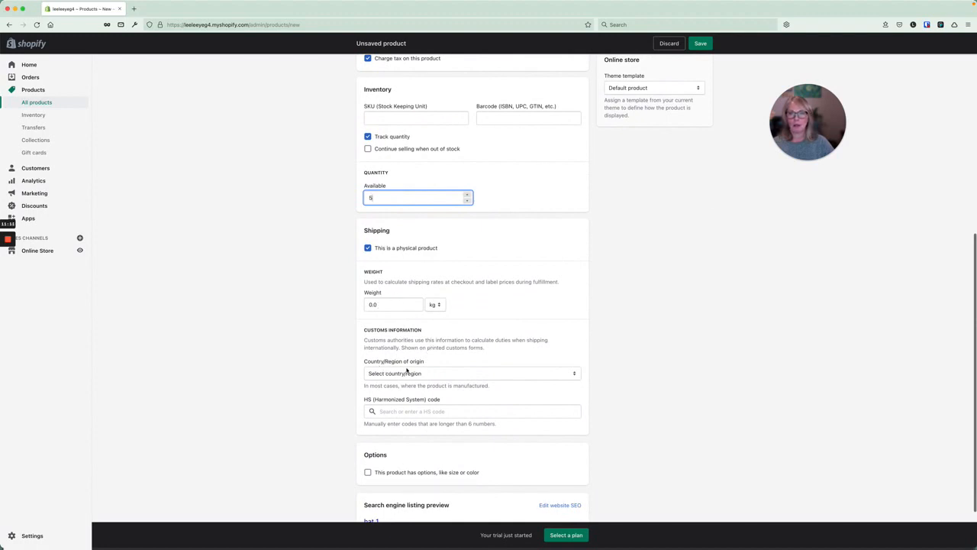
scroll(407, 371, down, 2)
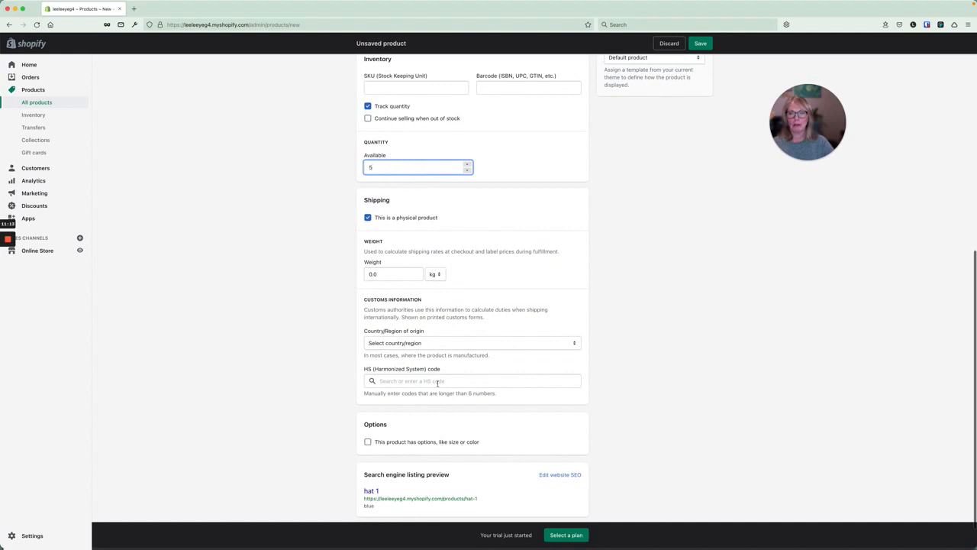
scroll(438, 384, down, 2)
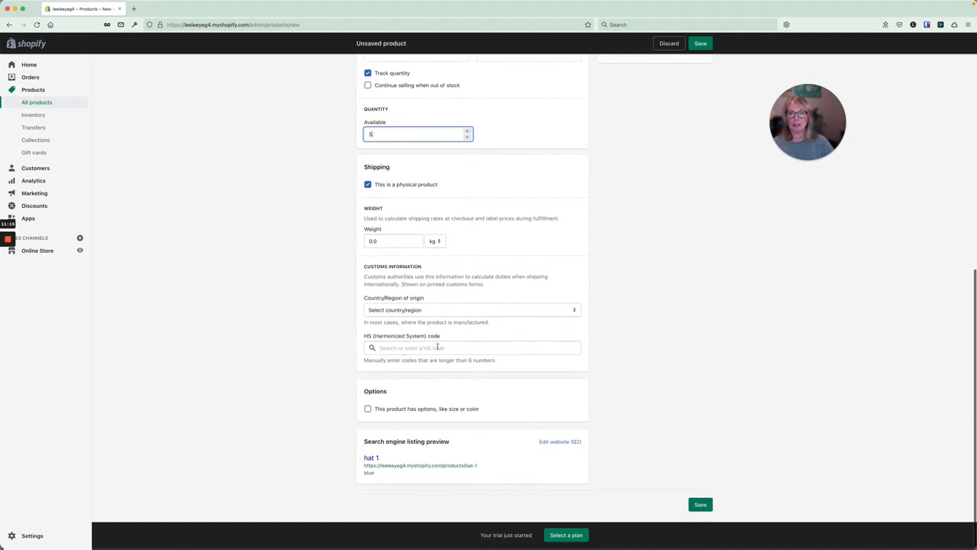
Add a Size option to hat 1 with values large, medium and kids, creating three variants.
click(367, 409)
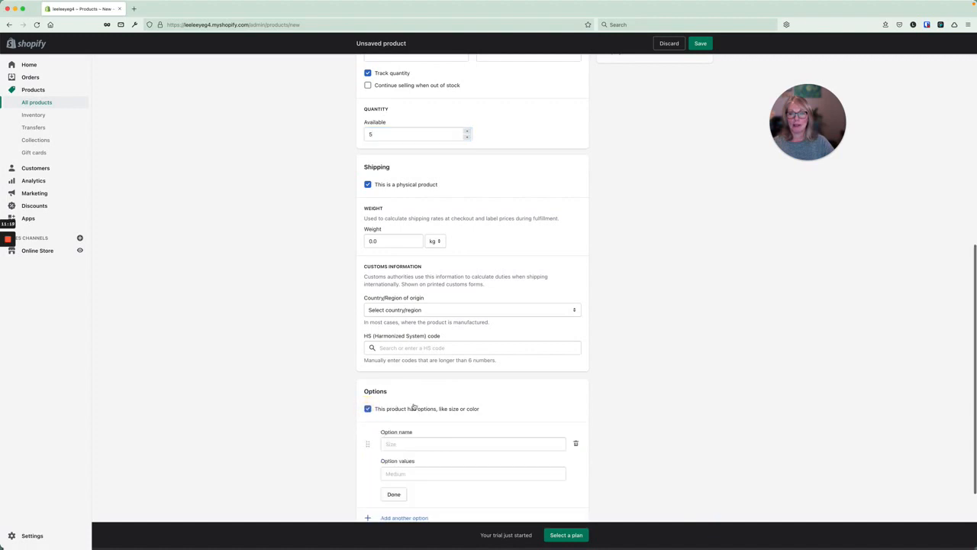
scroll(414, 406, down, 5)
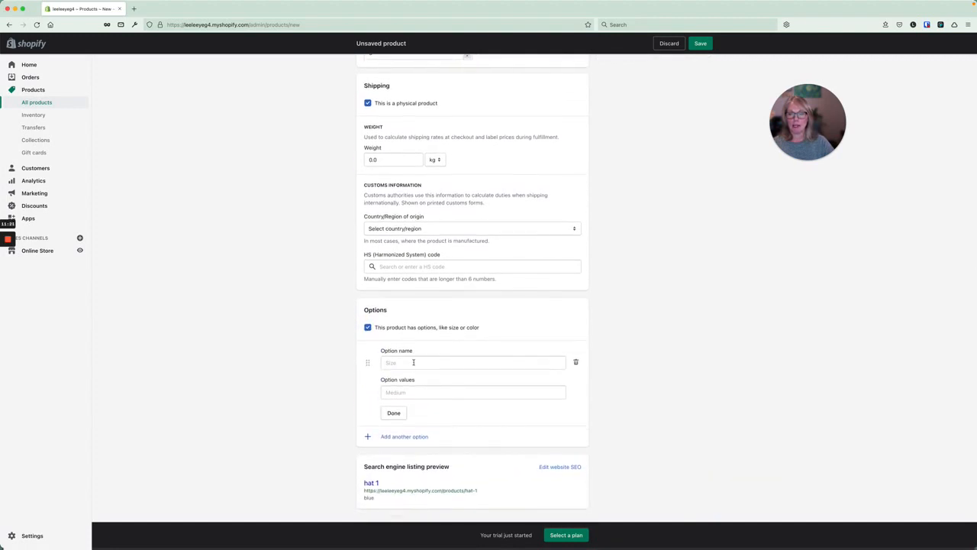
click(413, 362)
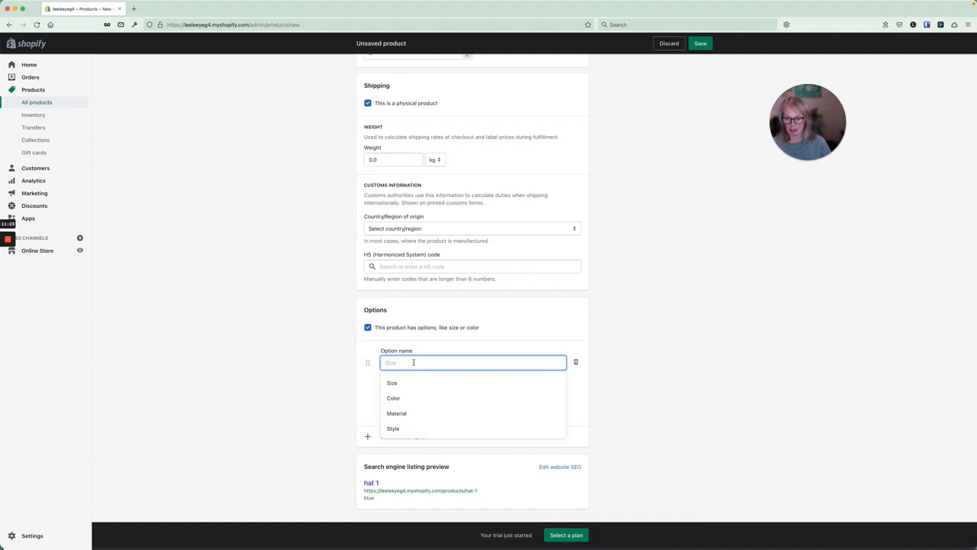
text(large)
click(407, 382)
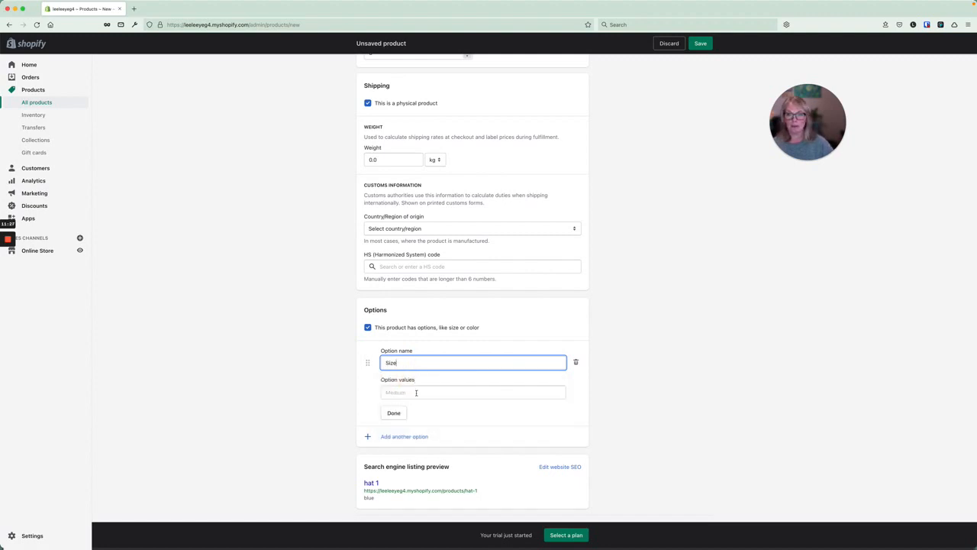
click(416, 392)
text(le)
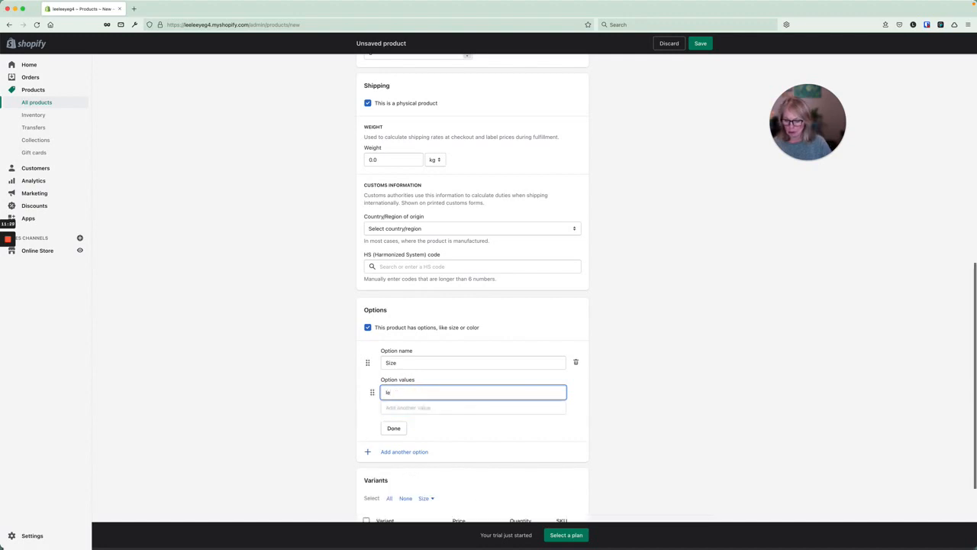
text(rg)
key(Tab)
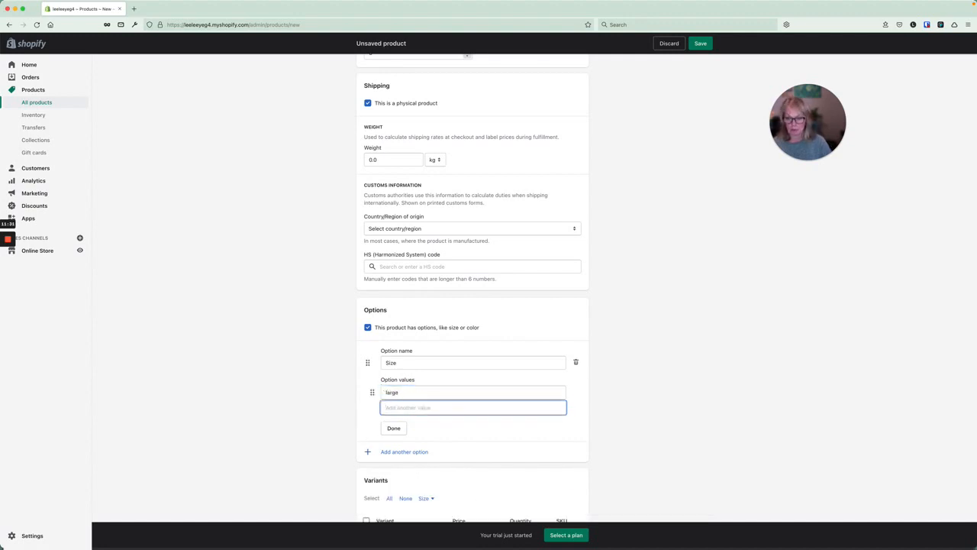
text(medium)
key(Tab)
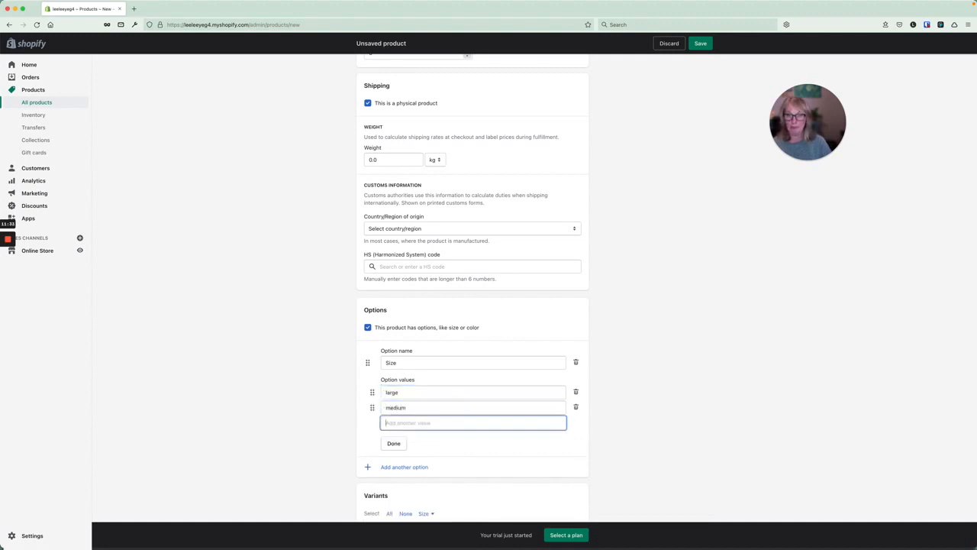
text(kids)
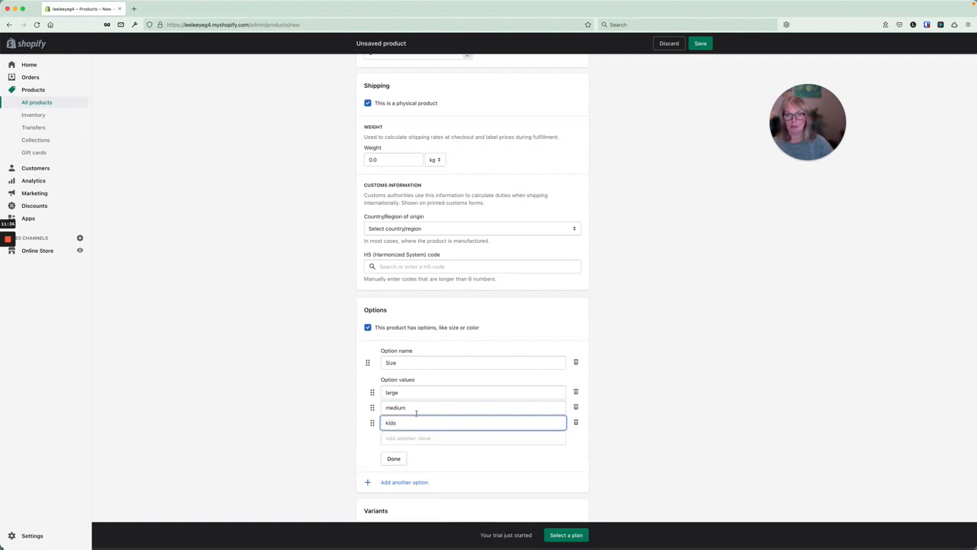
click(393, 458)
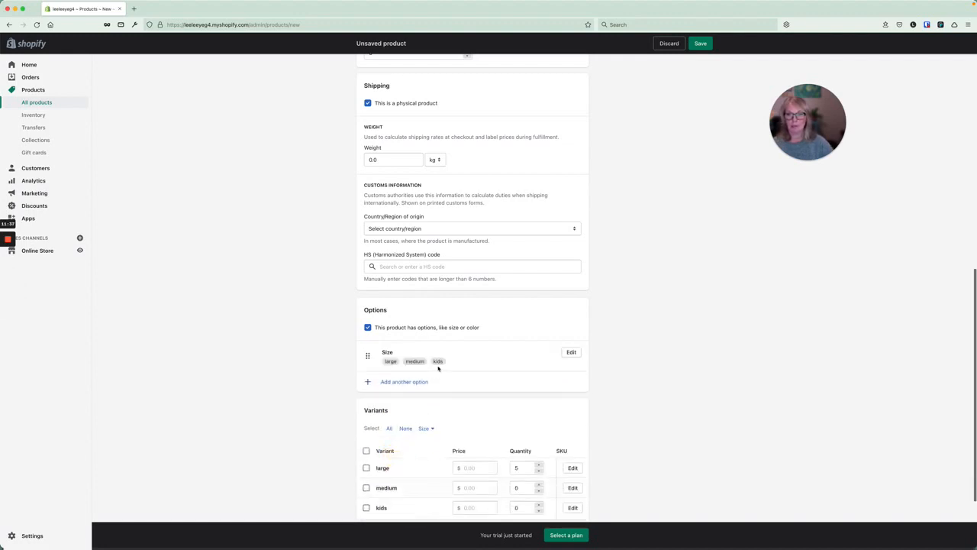
Set the stock quantity of the medium and kids variants to 5.
scroll(439, 391, down, 3)
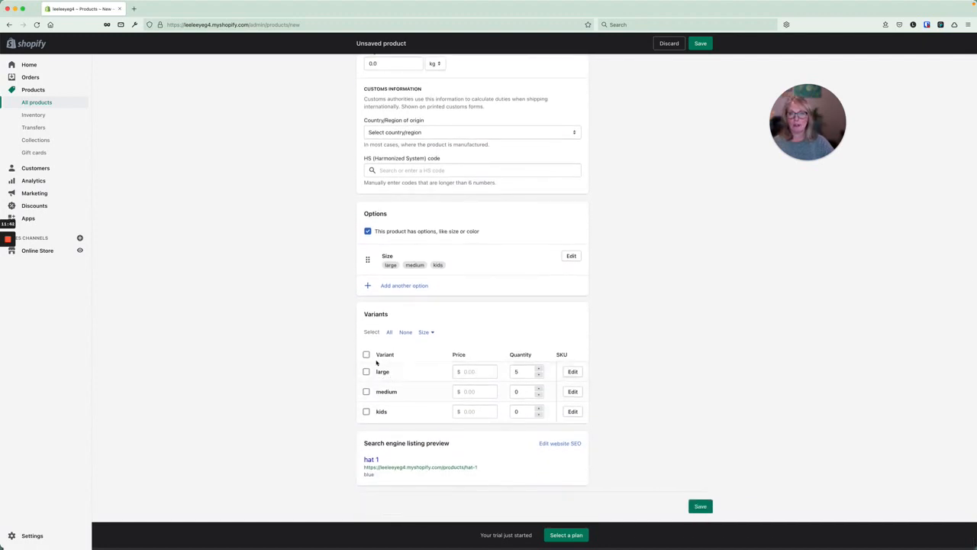
scroll(449, 370, right, 1)
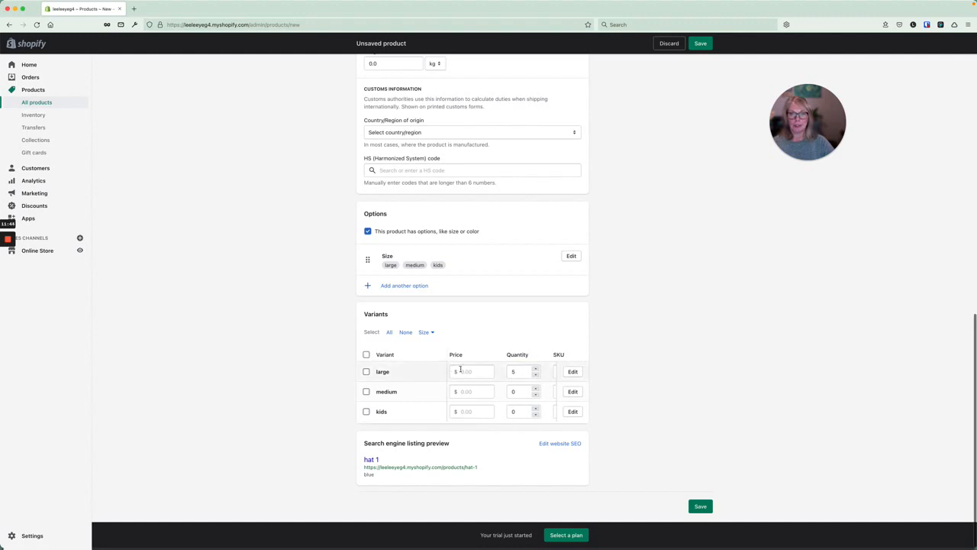
double_click(514, 391)
text(5)
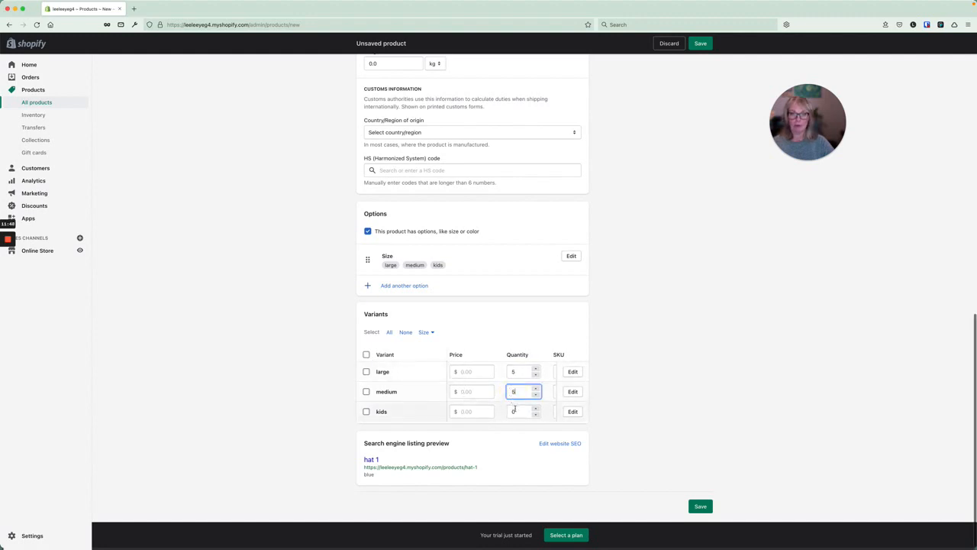
double_click(514, 411)
text(5)
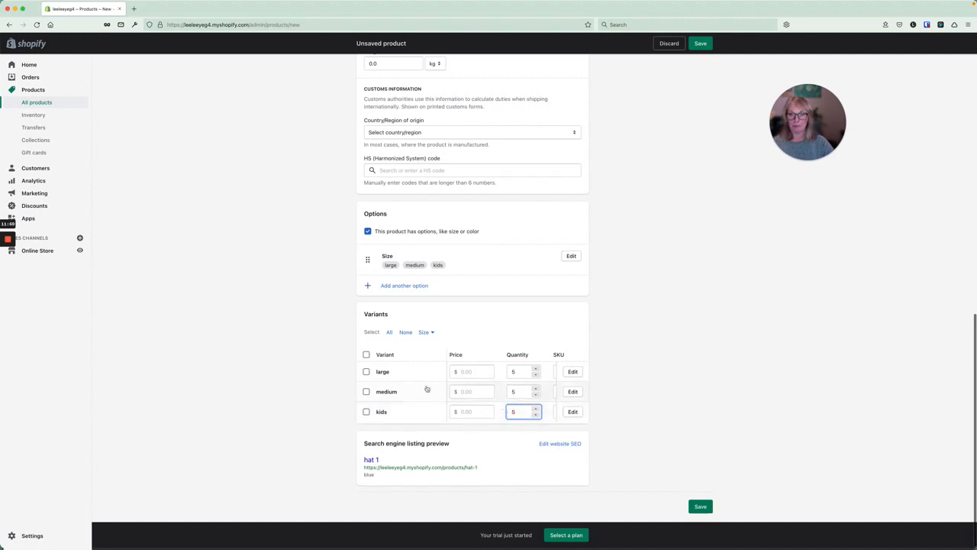
Price the variants at 10 (large), 8 (medium) and 6 (kids), then save.
click(470, 371)
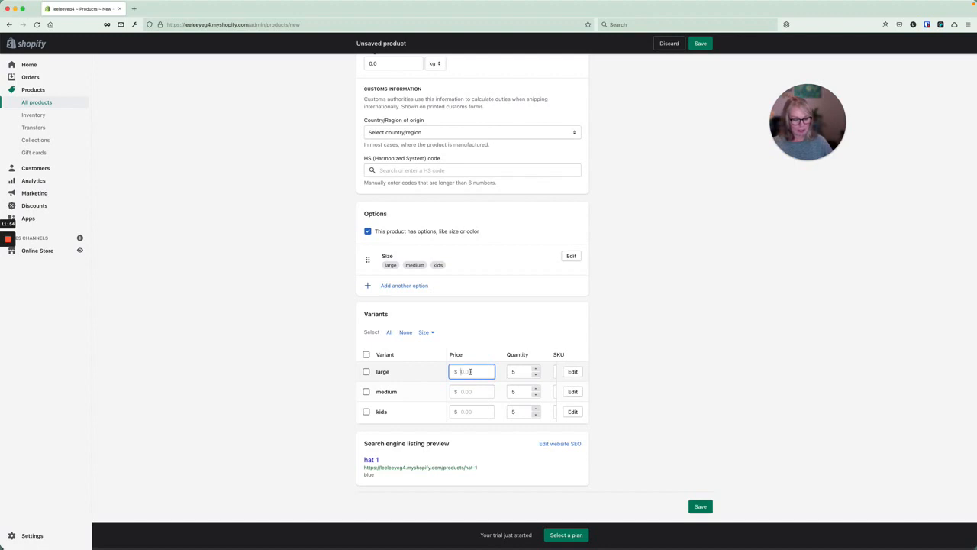
text(10)
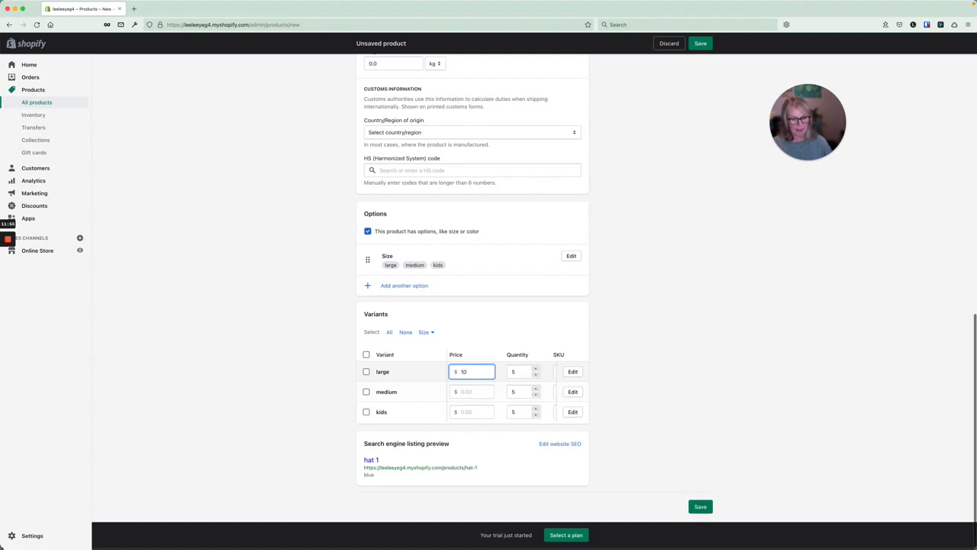
click(469, 391)
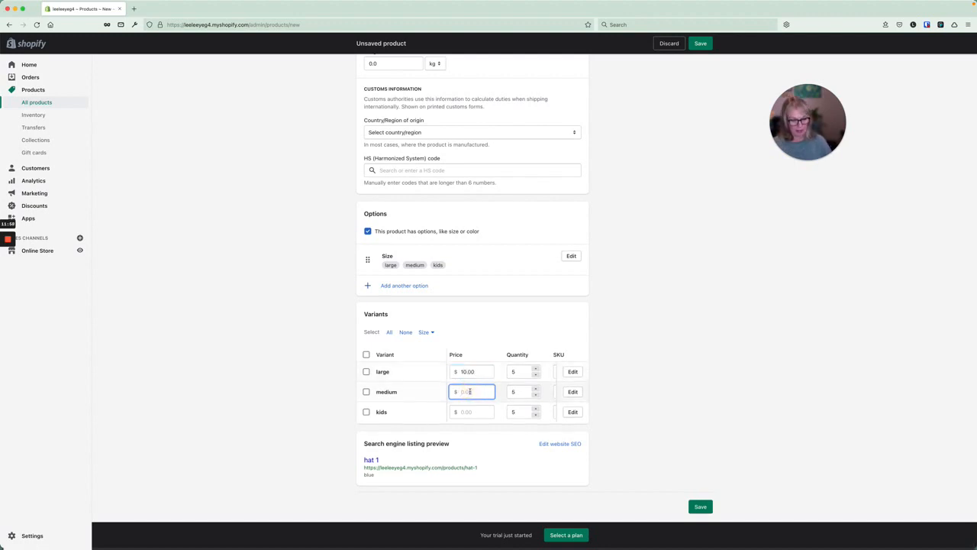
text(8)
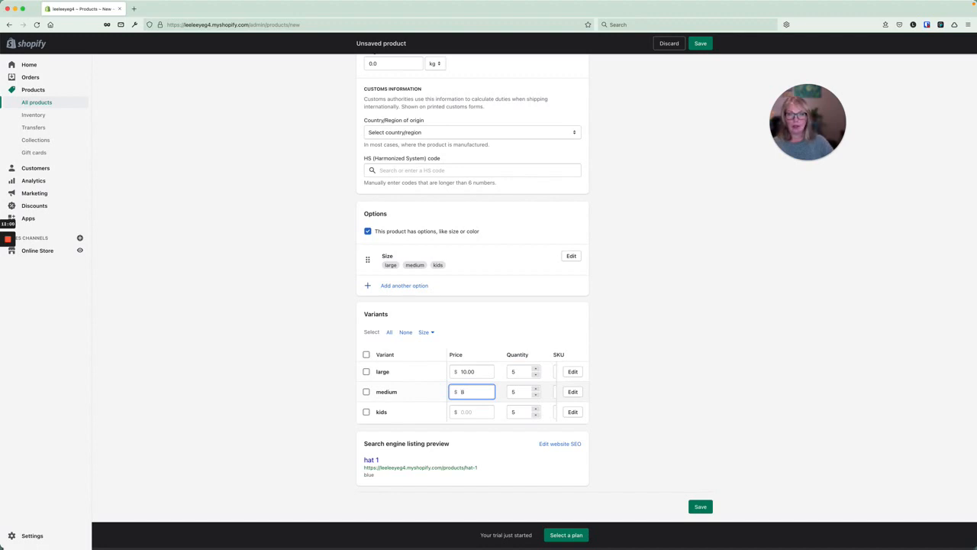
click(470, 409)
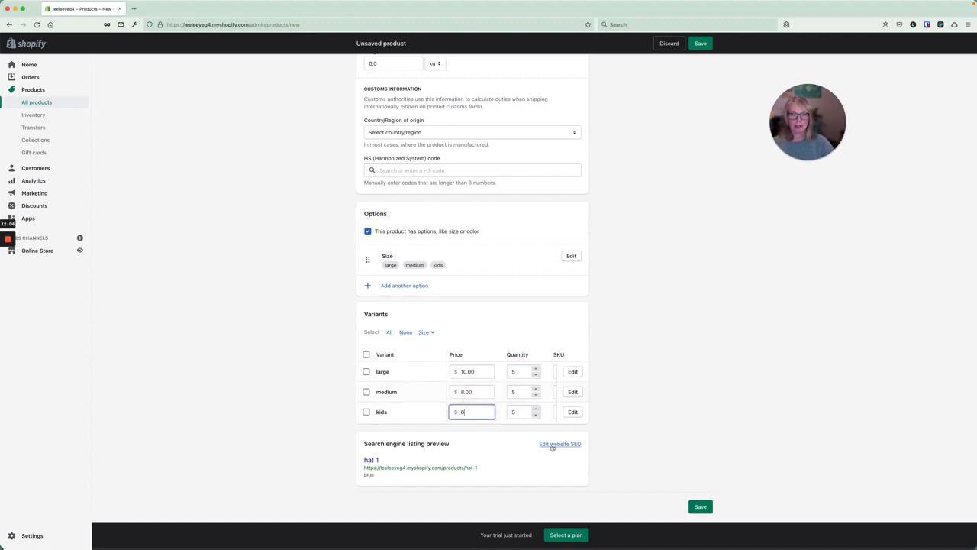
click(700, 506)
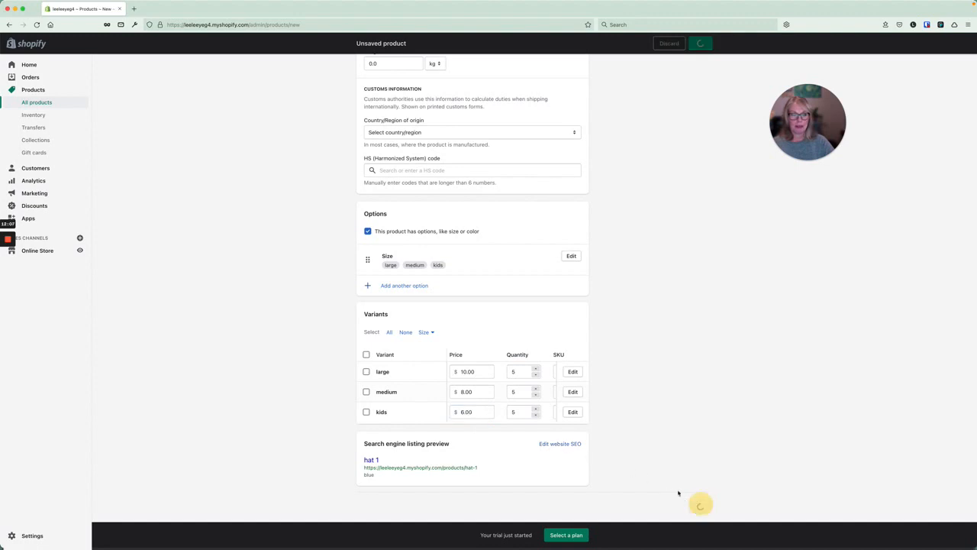
Try adding an image to the large variant, then cancel the upload and close the chooser.
scroll(540, 377, right, 3)
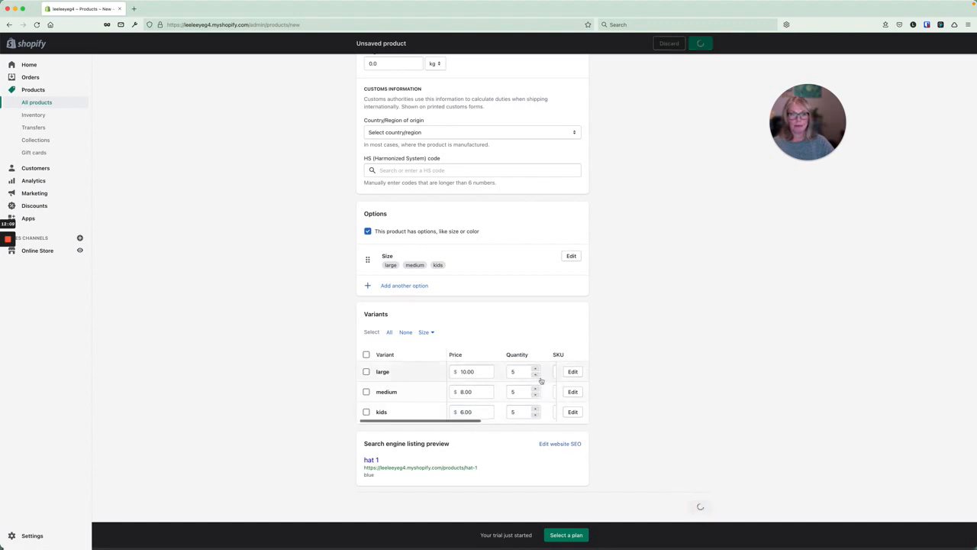
scroll(541, 377, right, 3)
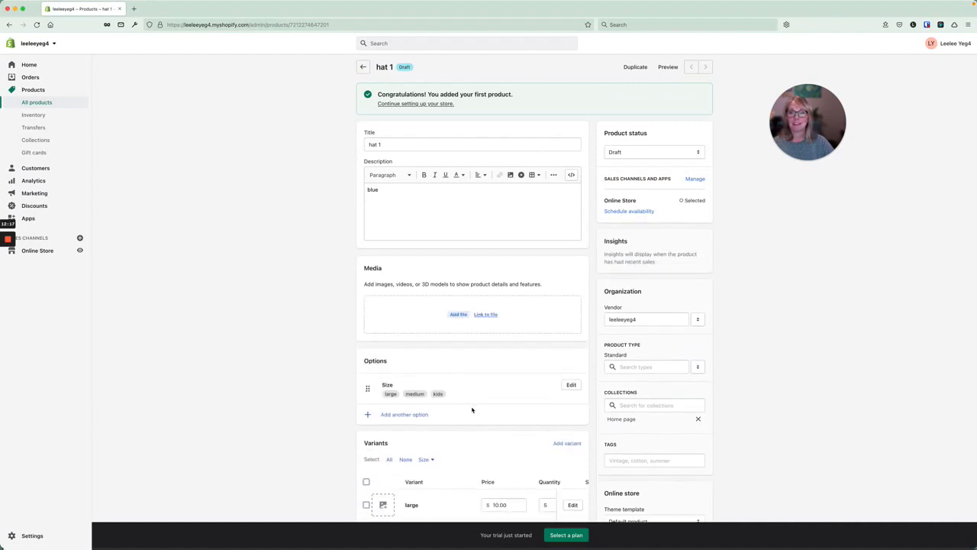
scroll(472, 410, down, 4)
scroll(472, 410, down, 1)
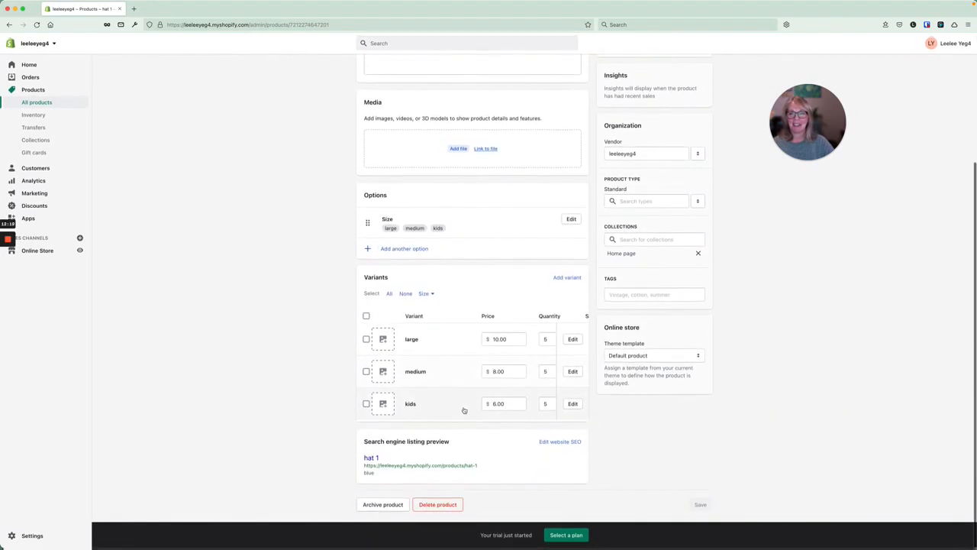
click(383, 340)
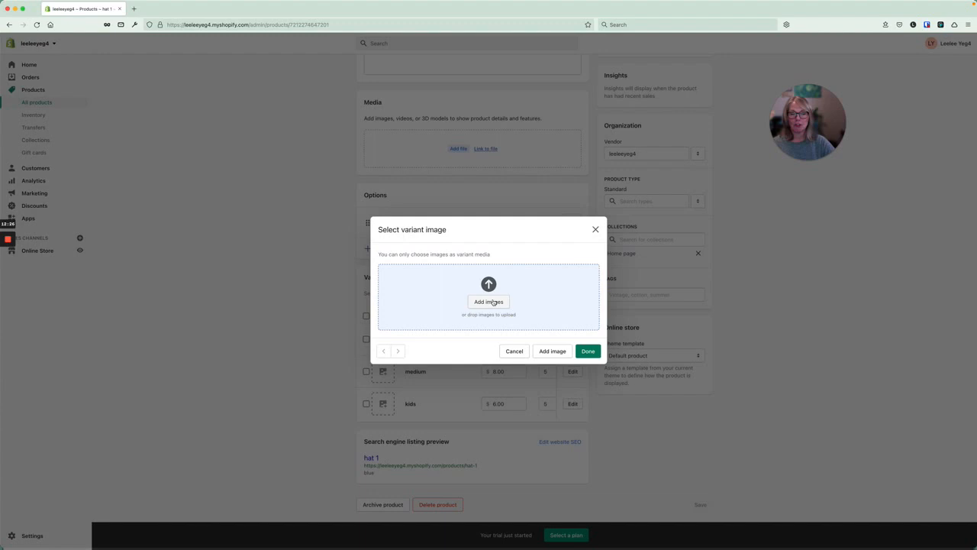
click(551, 351)
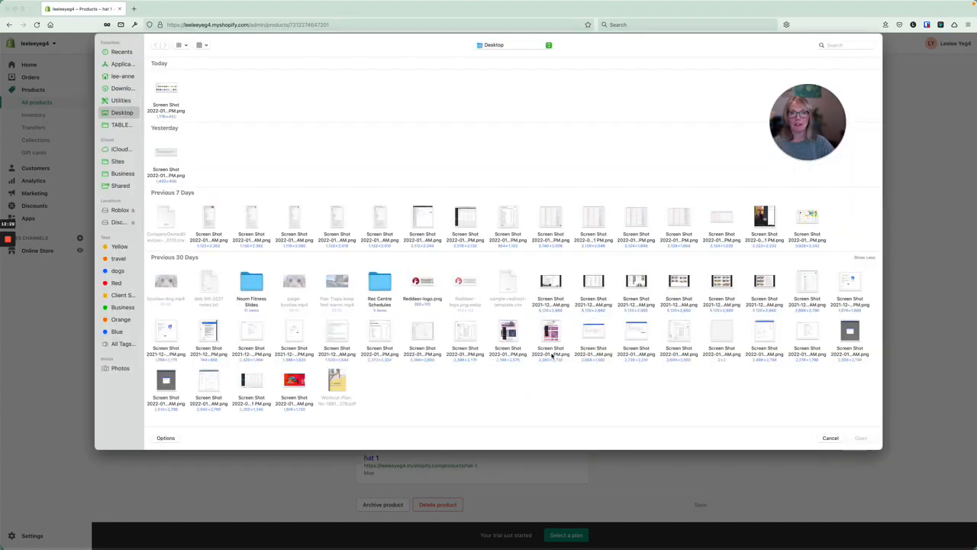
click(830, 438)
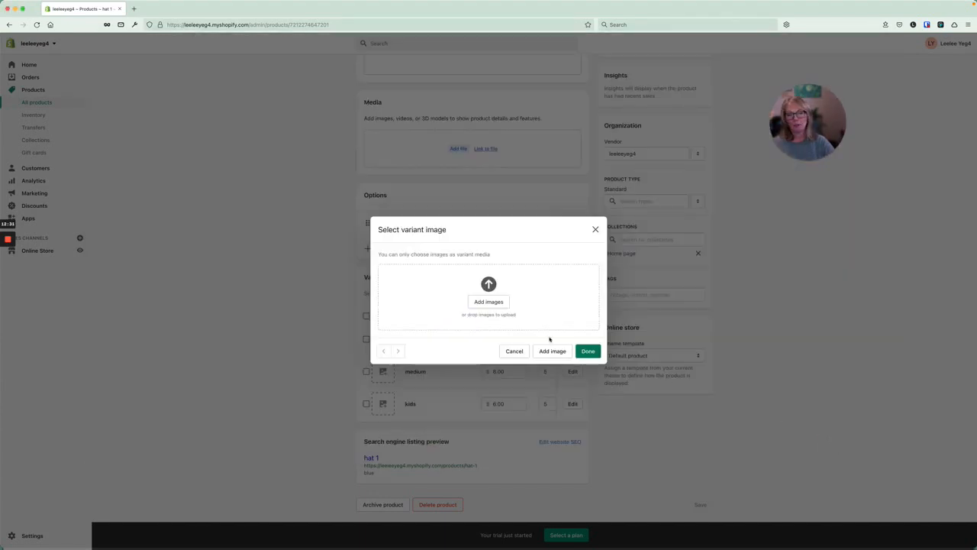
click(596, 229)
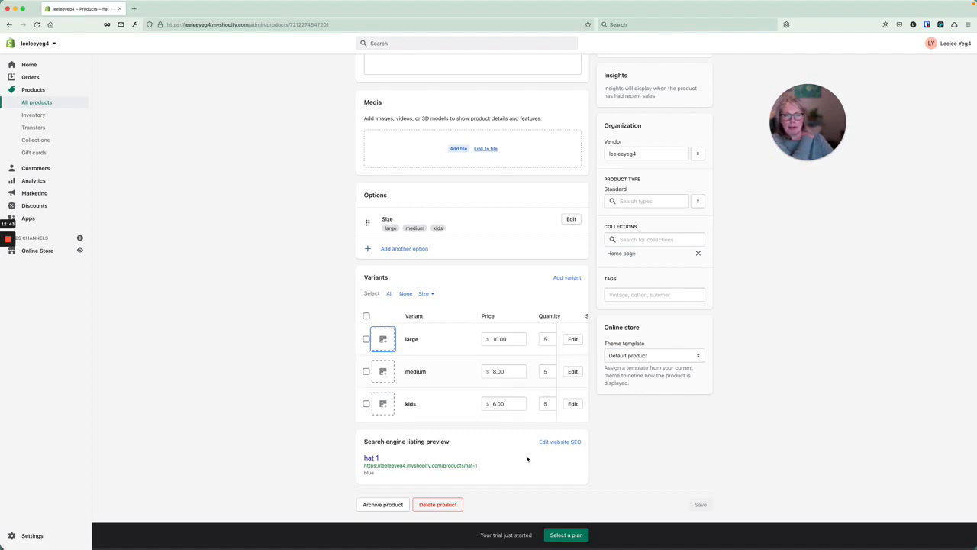
click(557, 442)
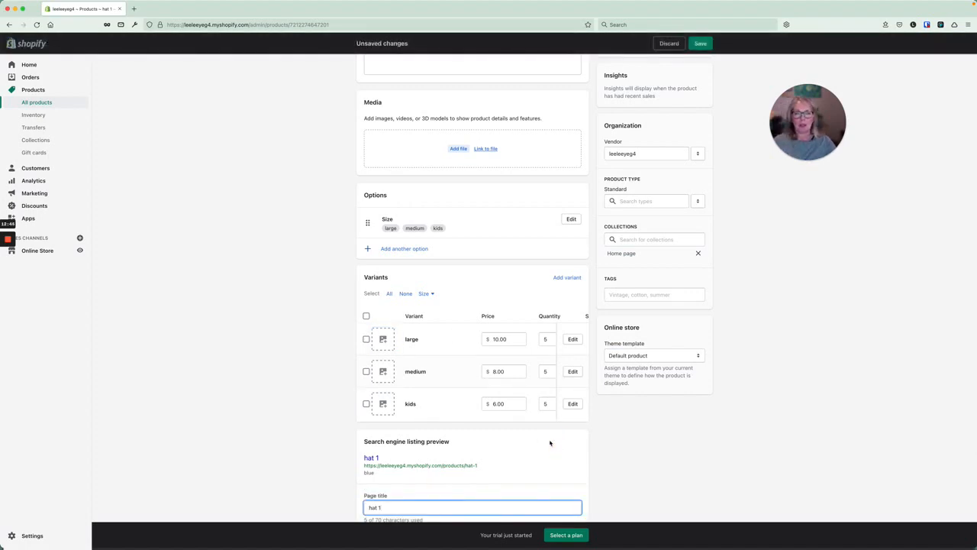
scroll(514, 441, down, 4)
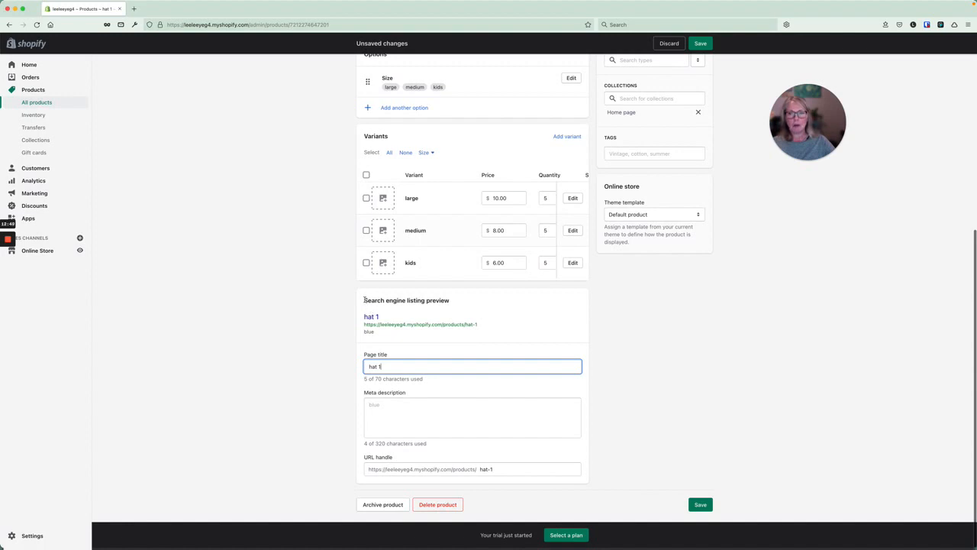
drag(364, 300, 454, 306)
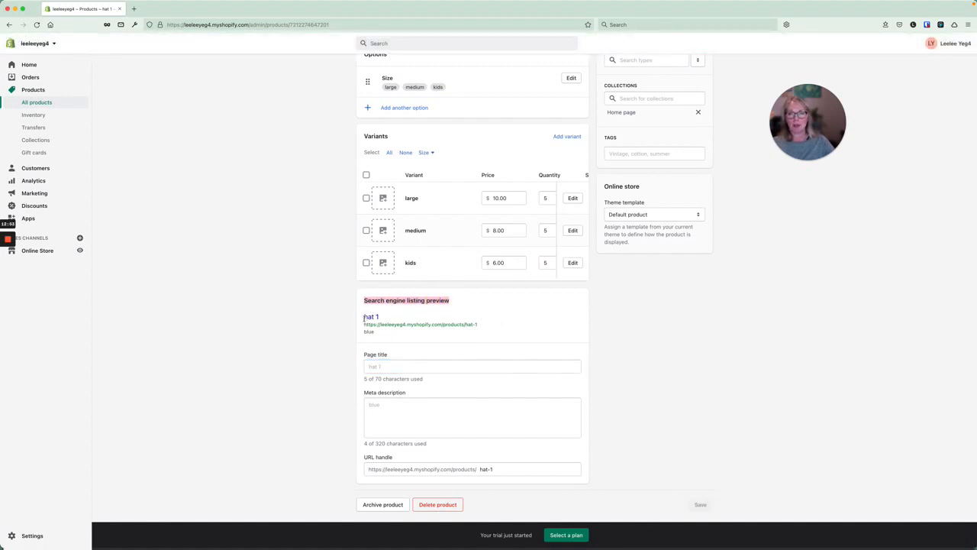
drag(364, 317, 391, 319)
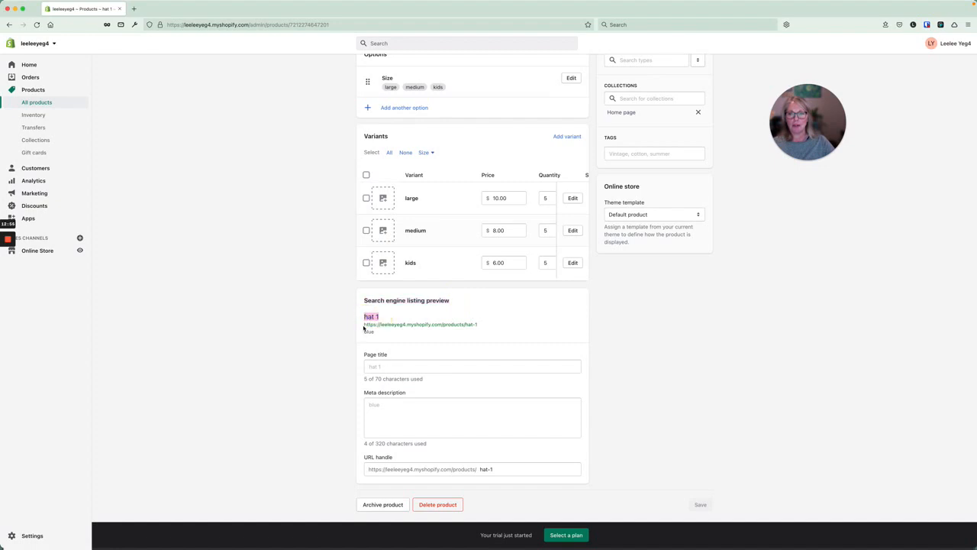
drag(481, 327, 363, 332)
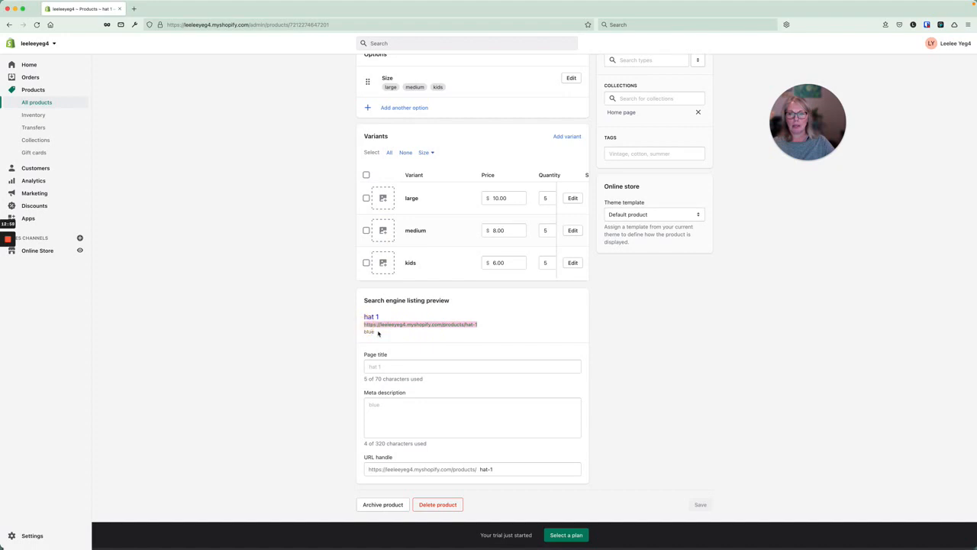
double_click(367, 330)
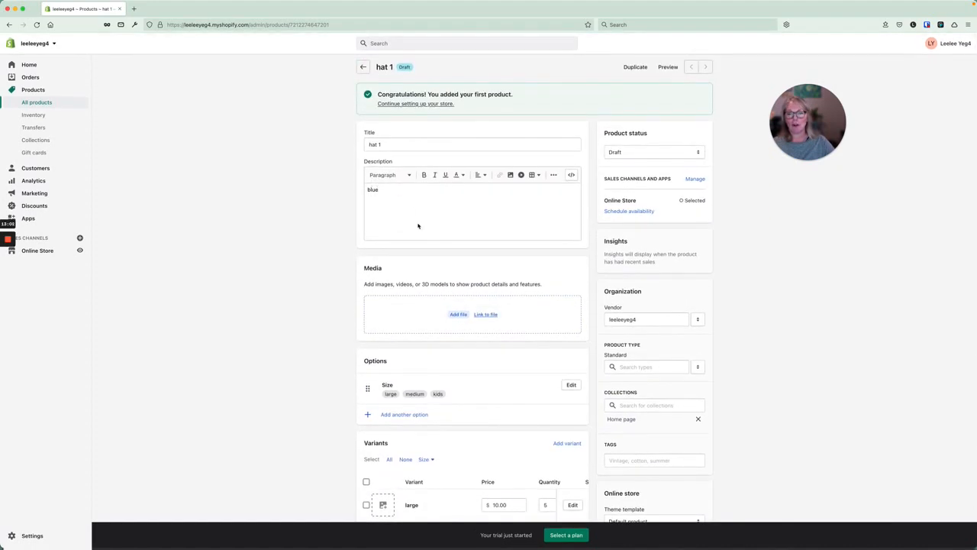
scroll(418, 226, down, 8)
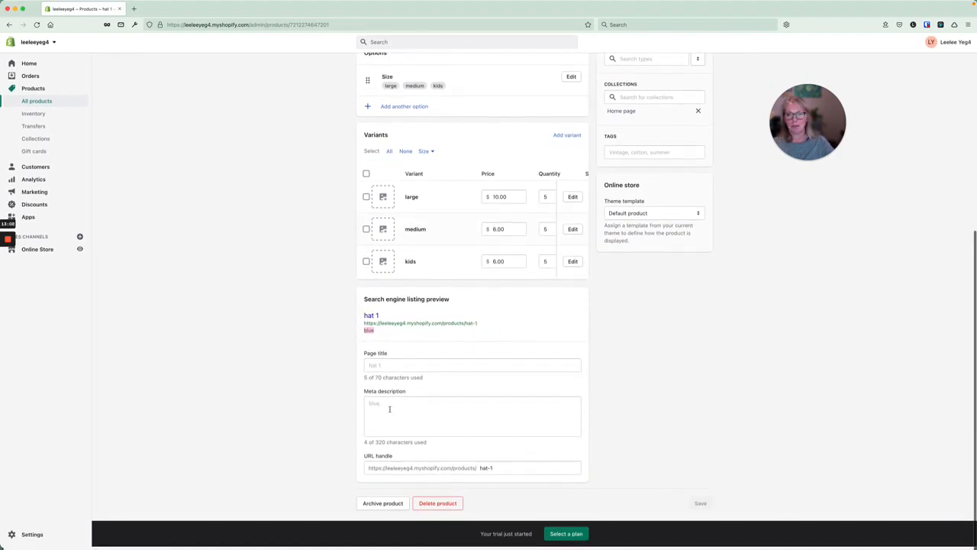
Enter 'hat for adults' as the search listing page title.
click(384, 366)
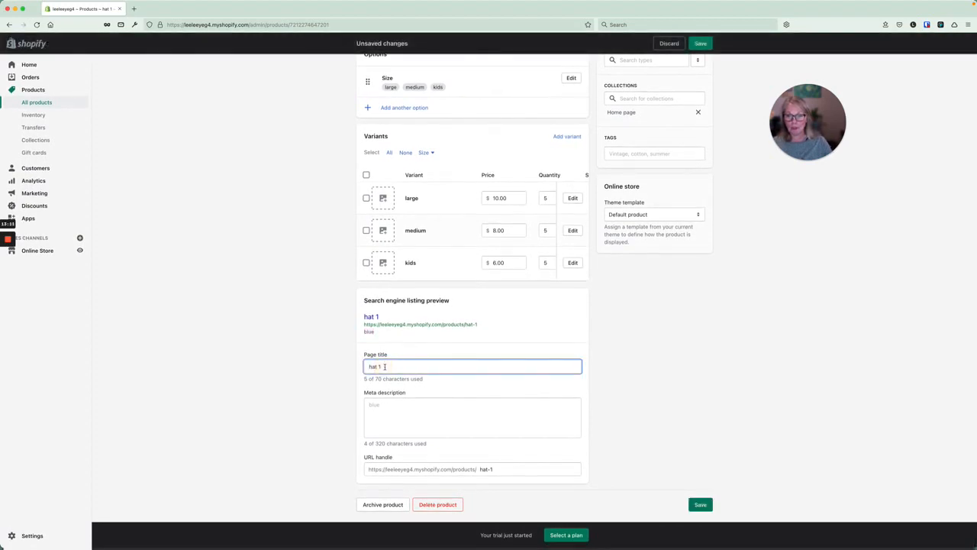
text(hat)
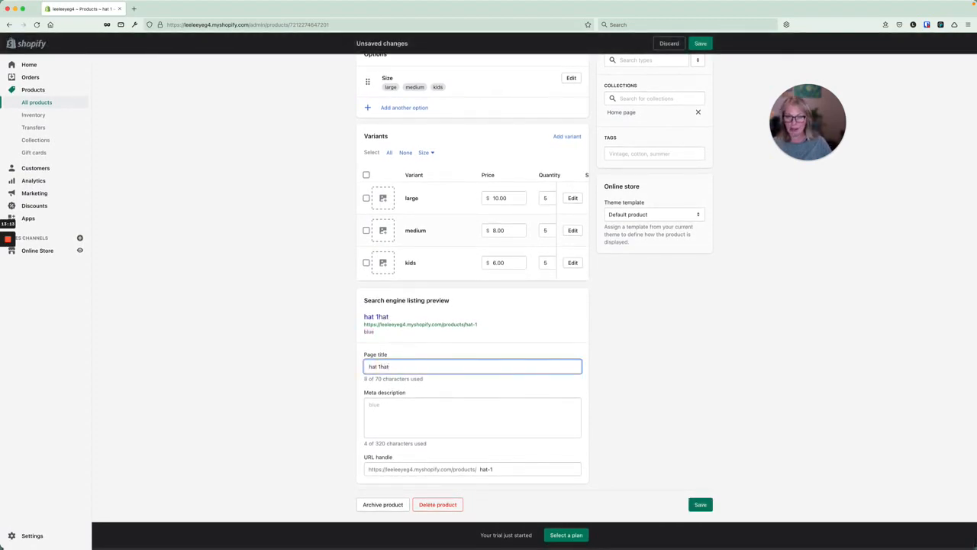
key(BackSpace)
key(BackSpace)
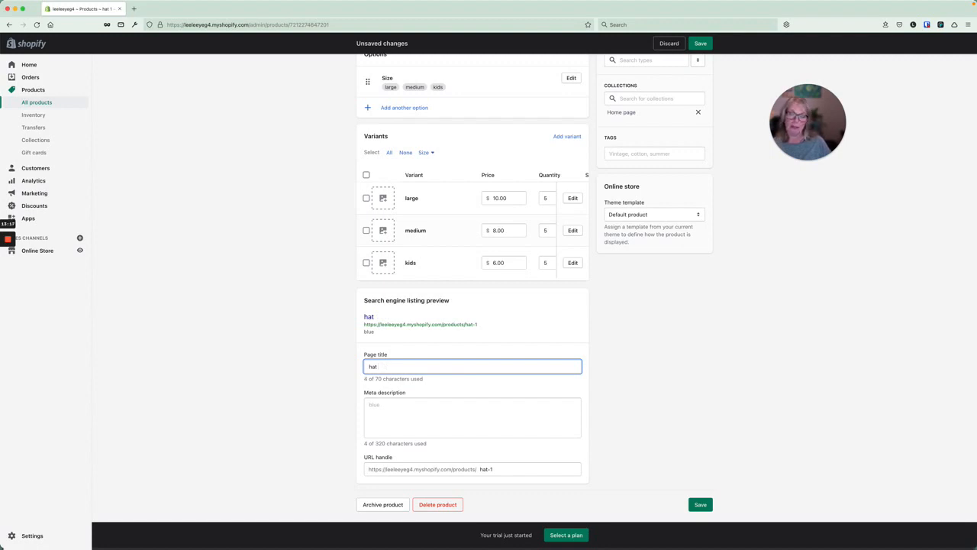
text(for adults)
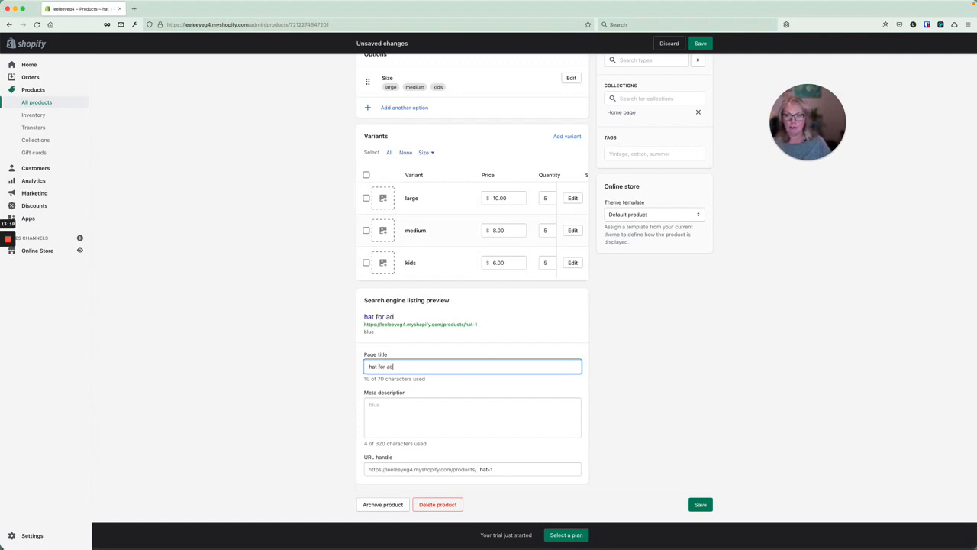
Write the meta description 'blue hat for adult size' and set the URL handle to hat-1.
click(386, 403)
text(hat for adult)
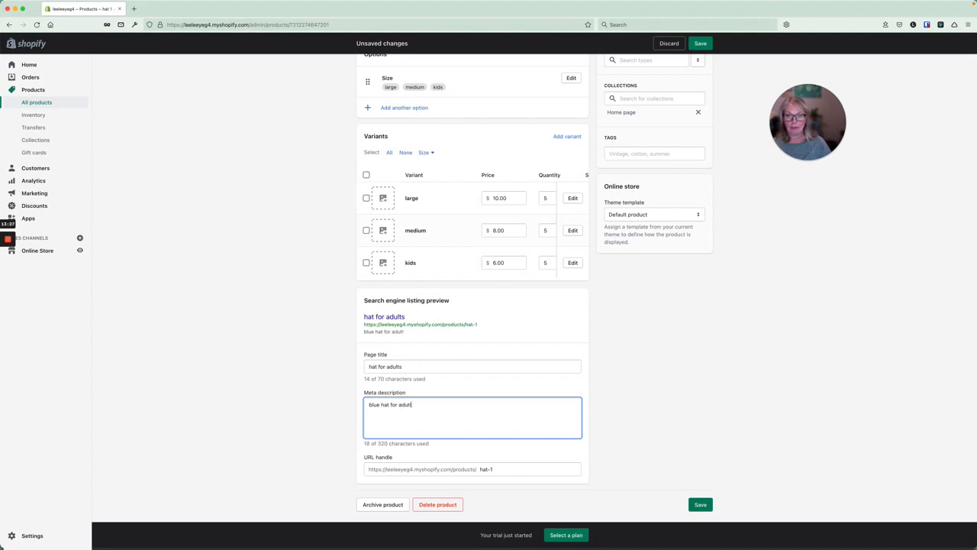
text(si)
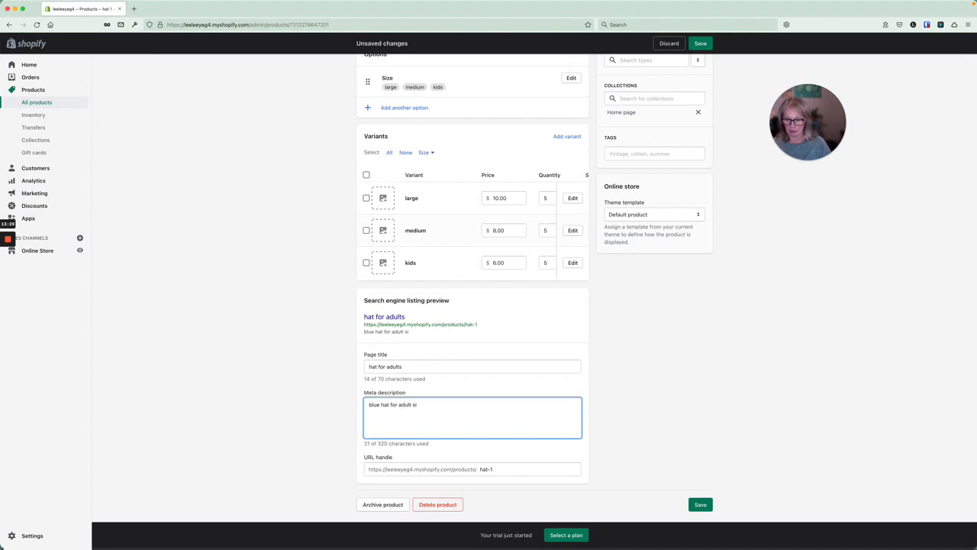
text(ze)
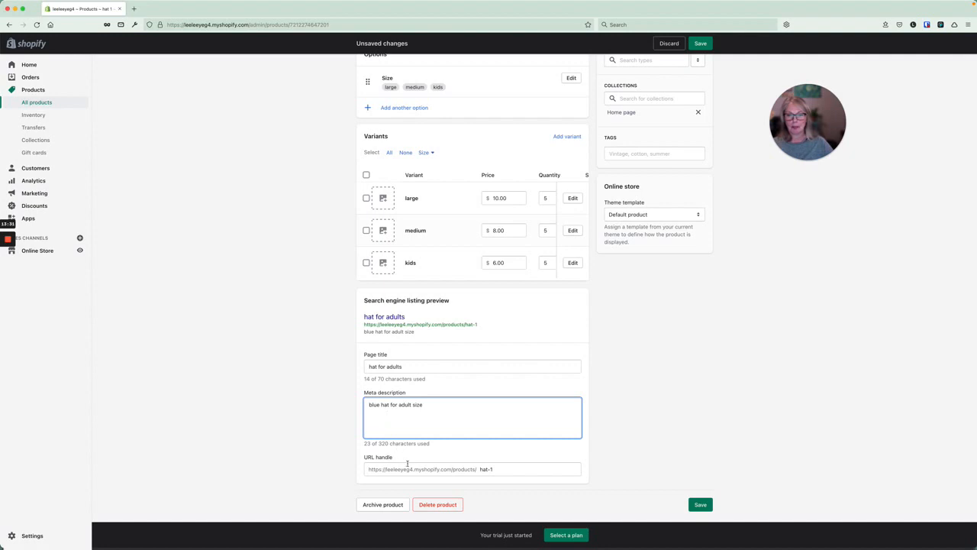
drag(479, 469, 495, 469)
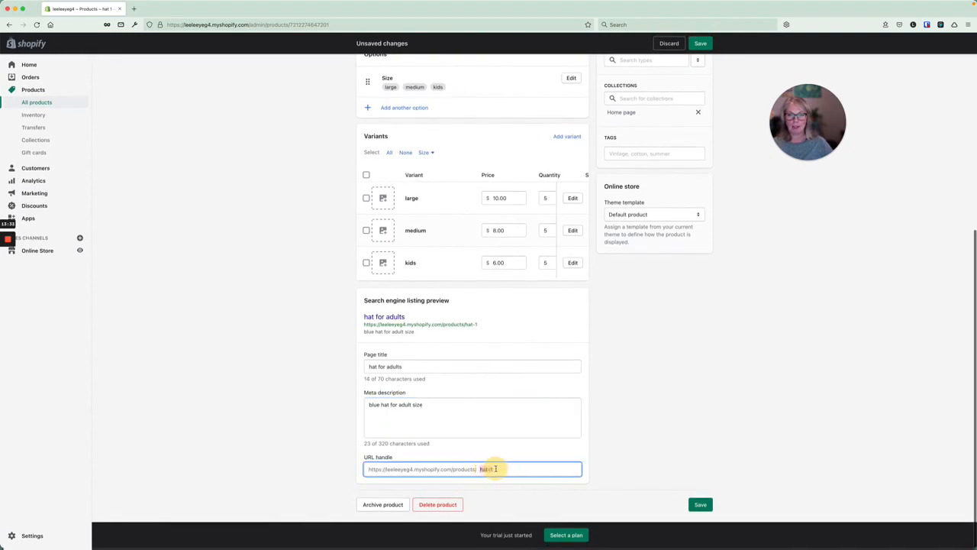
text(hat-)
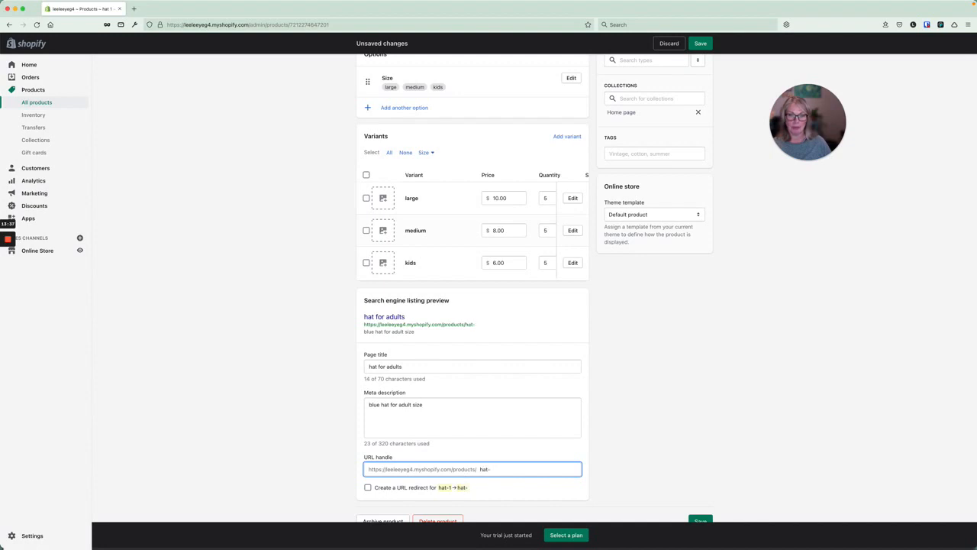
text(1)
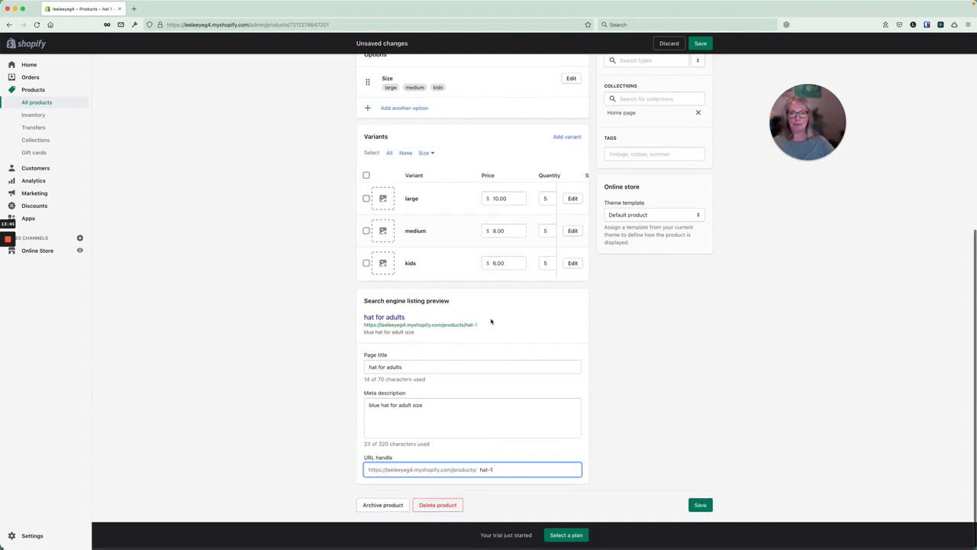
Give the large hat variant the SKU 13234.
scroll(478, 229, up, 3)
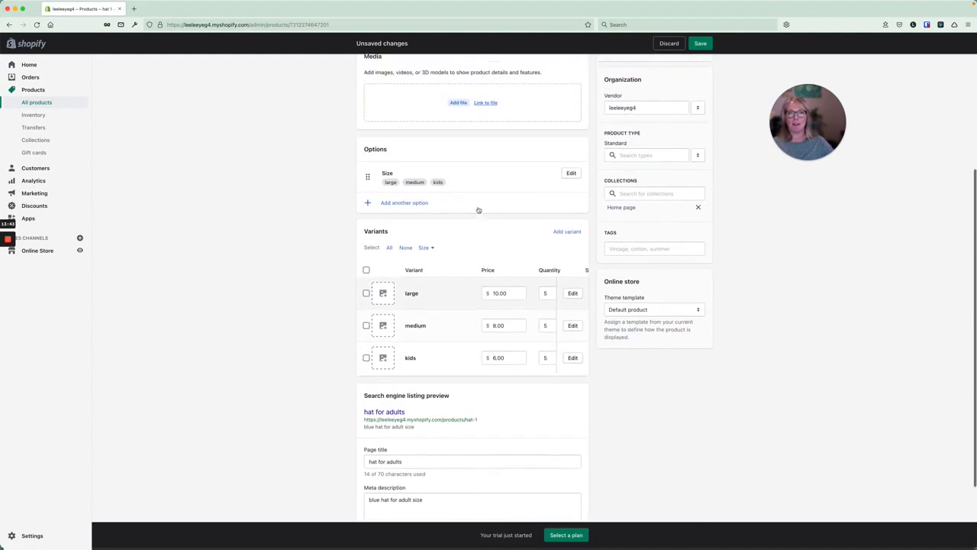
scroll(479, 210, up, 6)
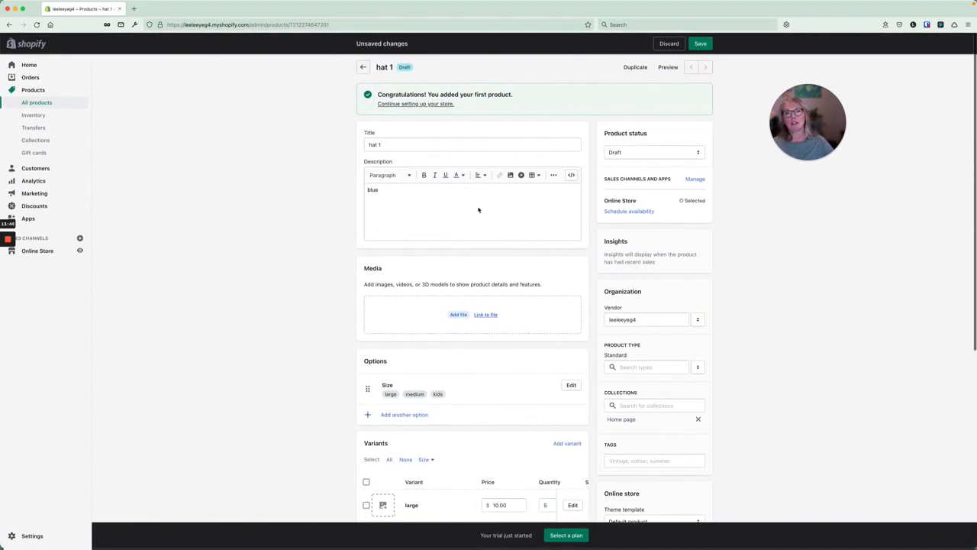
scroll(479, 210, down, 1)
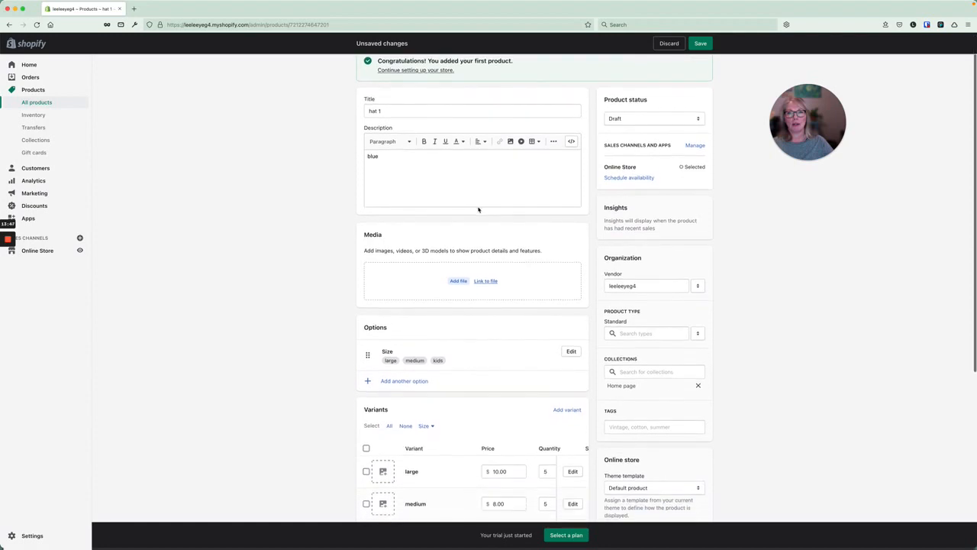
scroll(478, 213, down, 3)
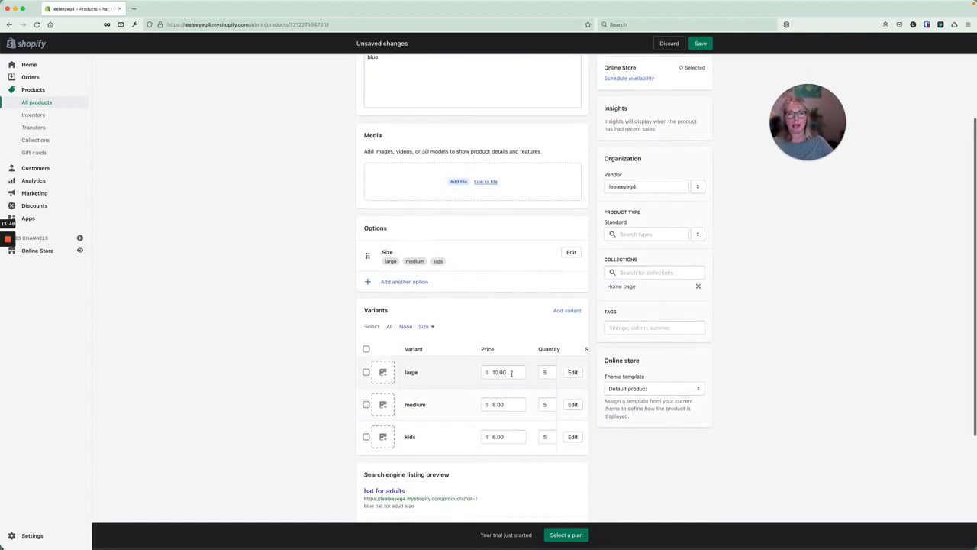
scroll(511, 372, right, 5)
scroll(511, 373, down, 3)
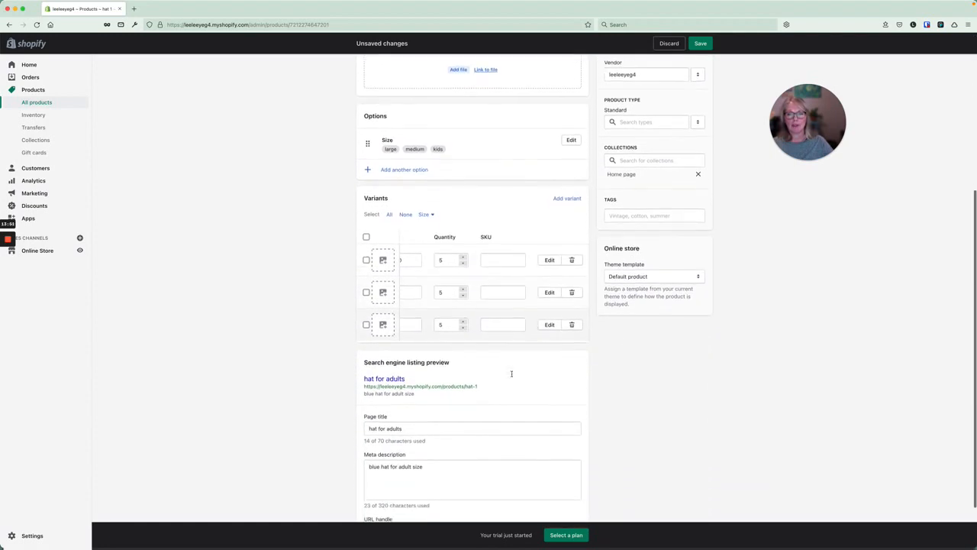
scroll(512, 372, down, 2)
click(505, 472)
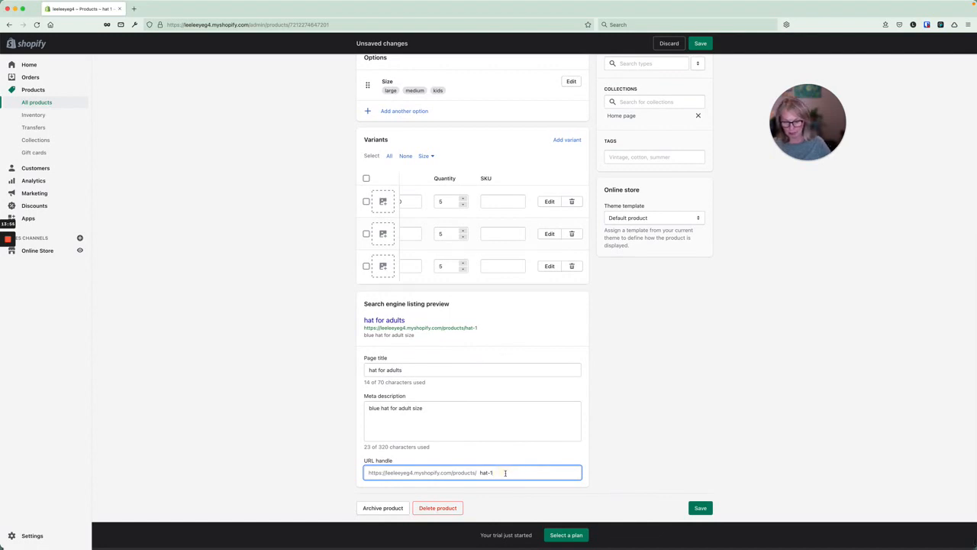
click(496, 201)
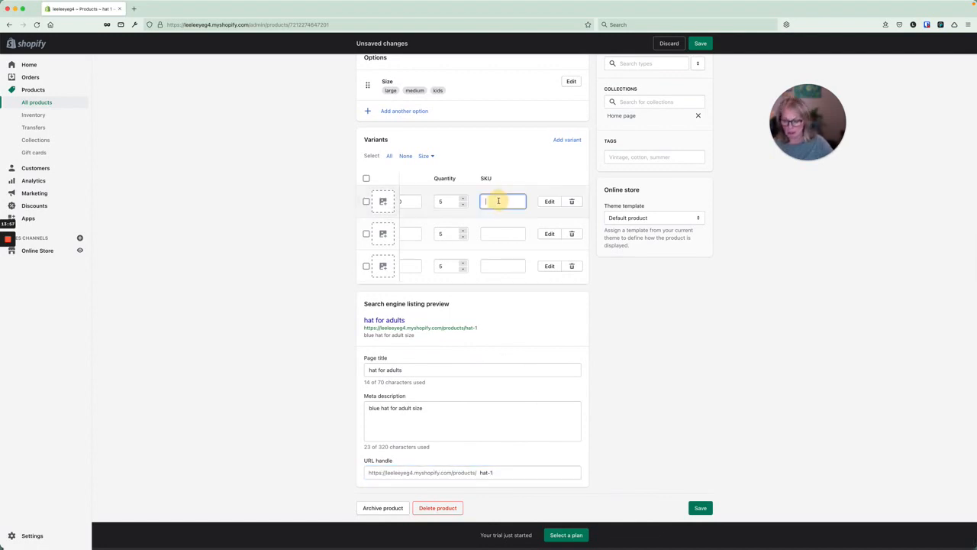
text(1323)
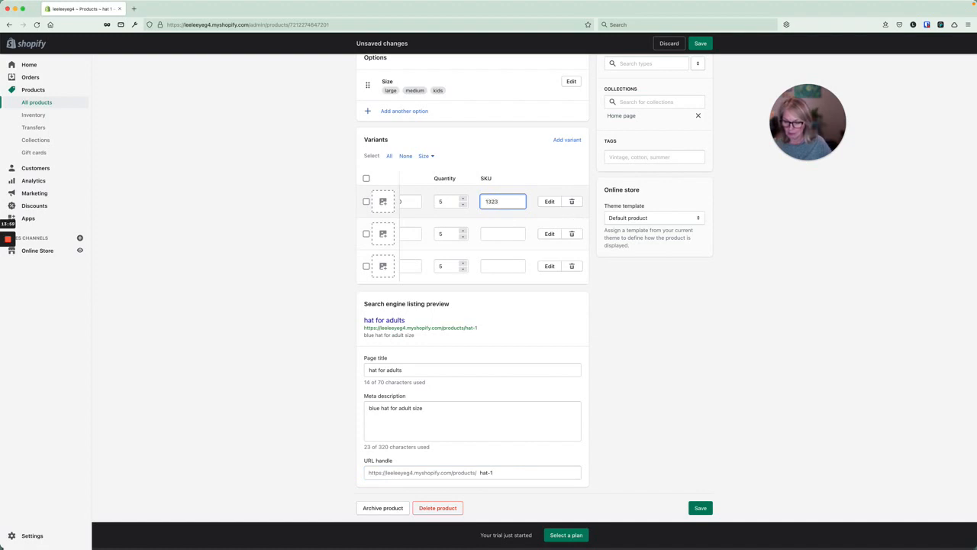
text(4)
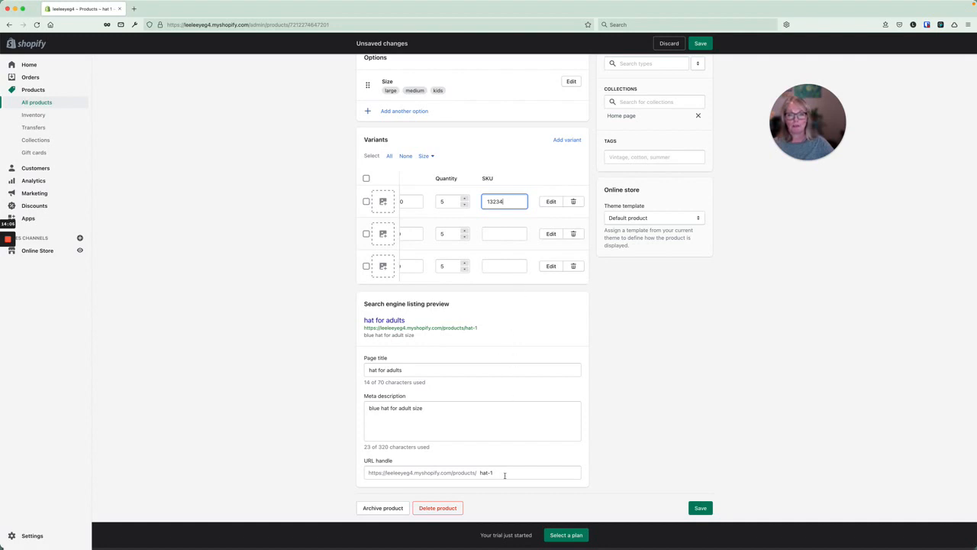
click(498, 321)
Change the URL handle to hat-1/13234 and save the product.
click(502, 472)
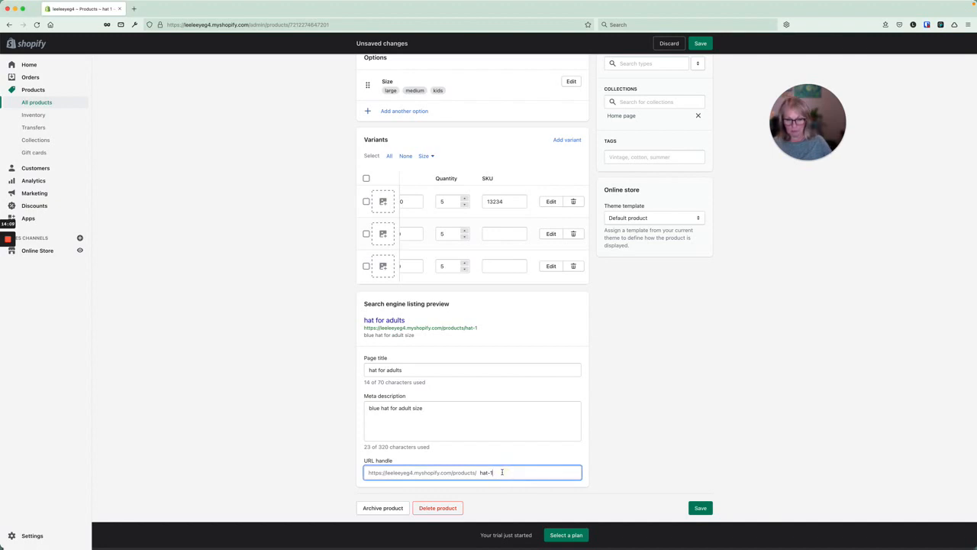
text(/)
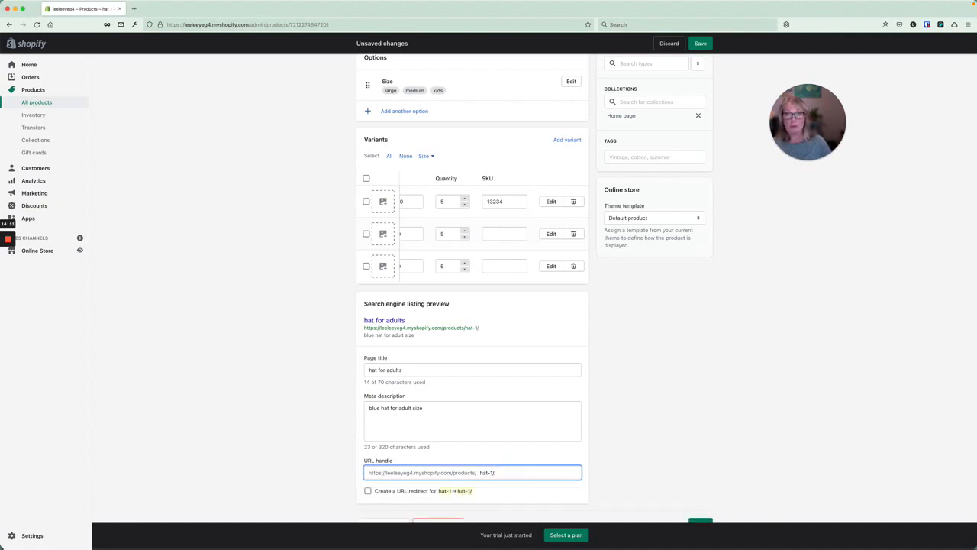
text(13)
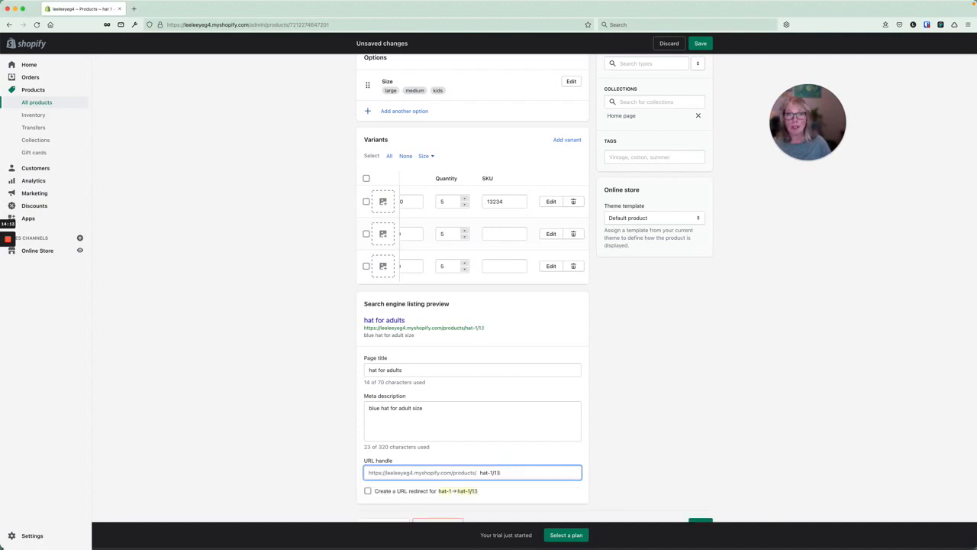
text(2)
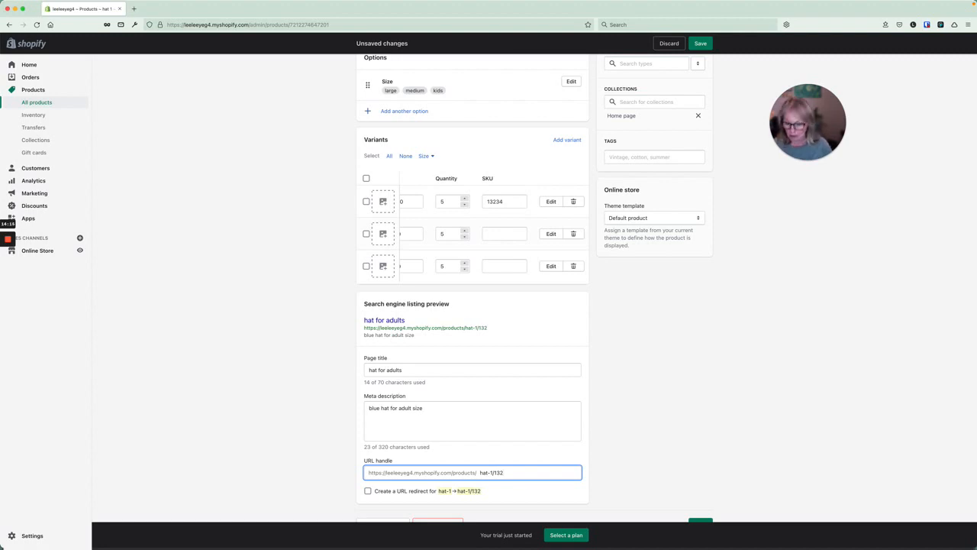
text(34)
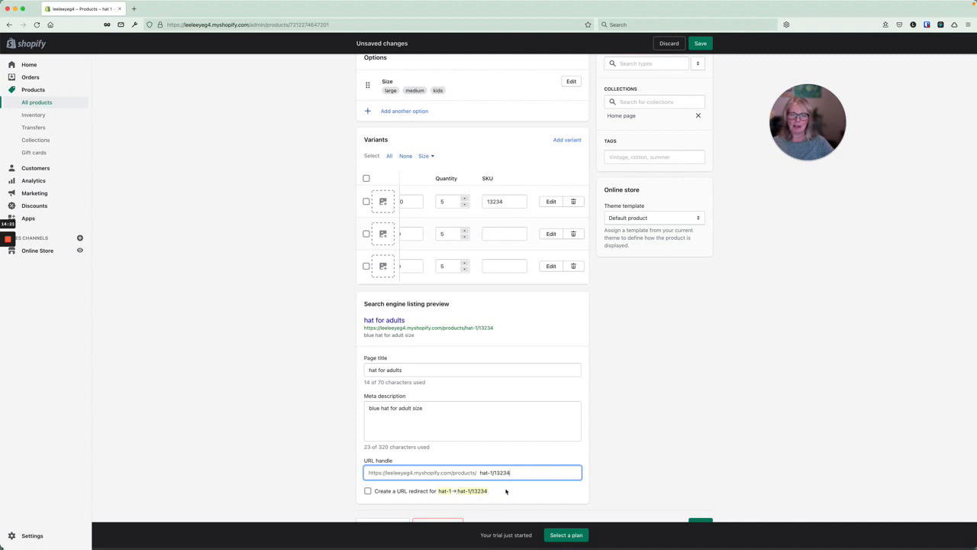
scroll(505, 491, down, 1)
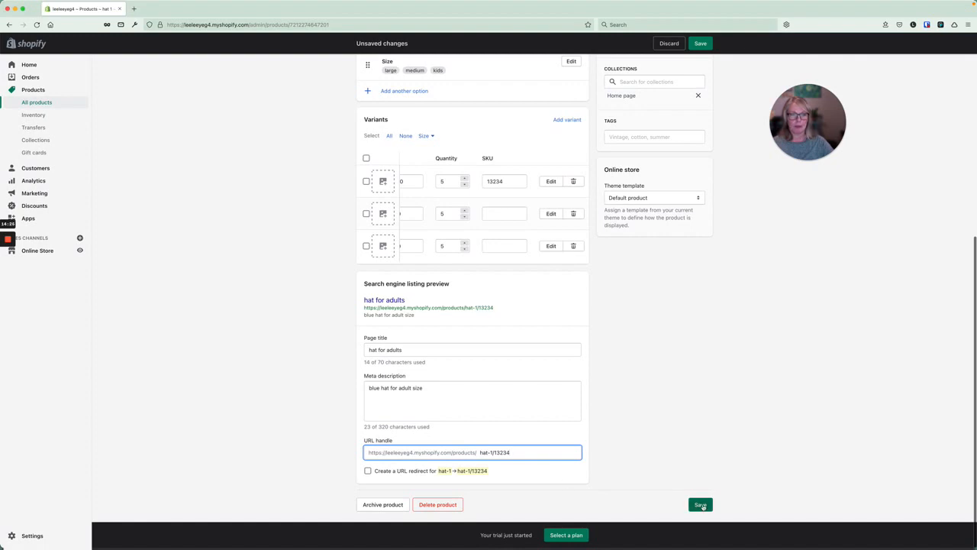
click(699, 503)
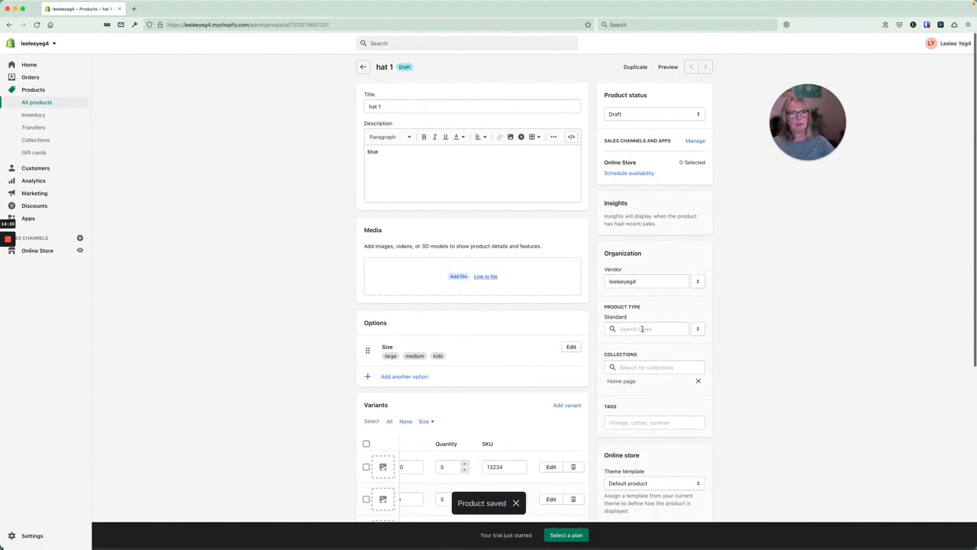
Change hat 1's product status from Draft to Active.
click(637, 113)
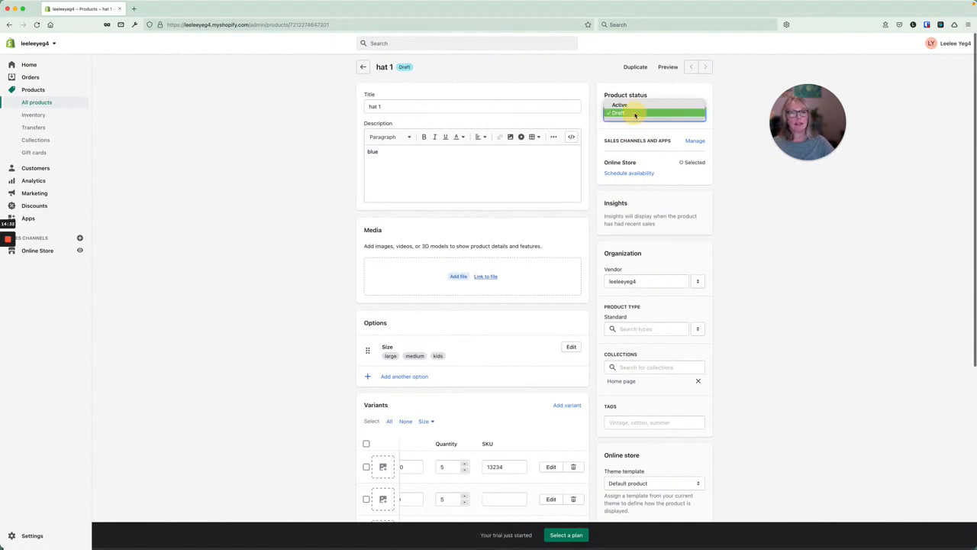
click(632, 106)
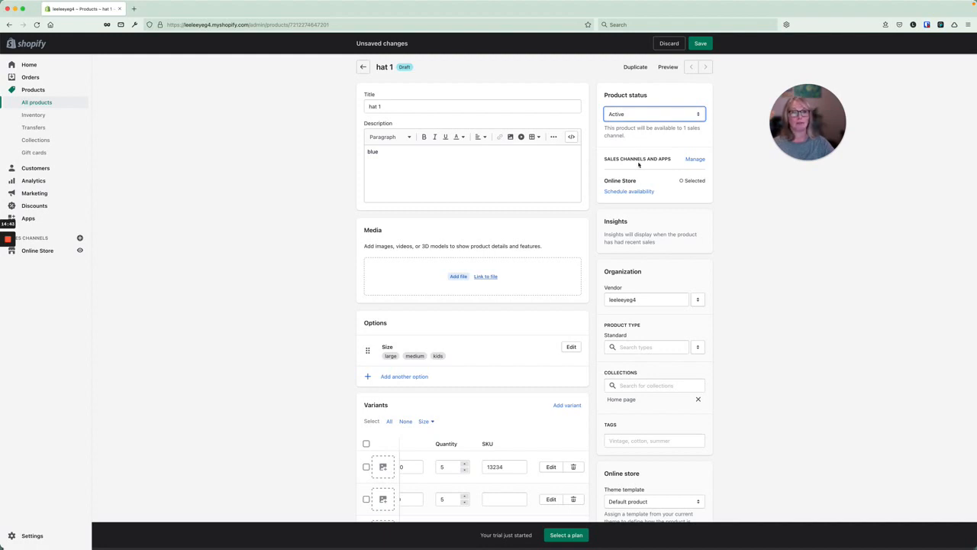
Confirm Online Store as hat 1's only sales channel.
click(698, 161)
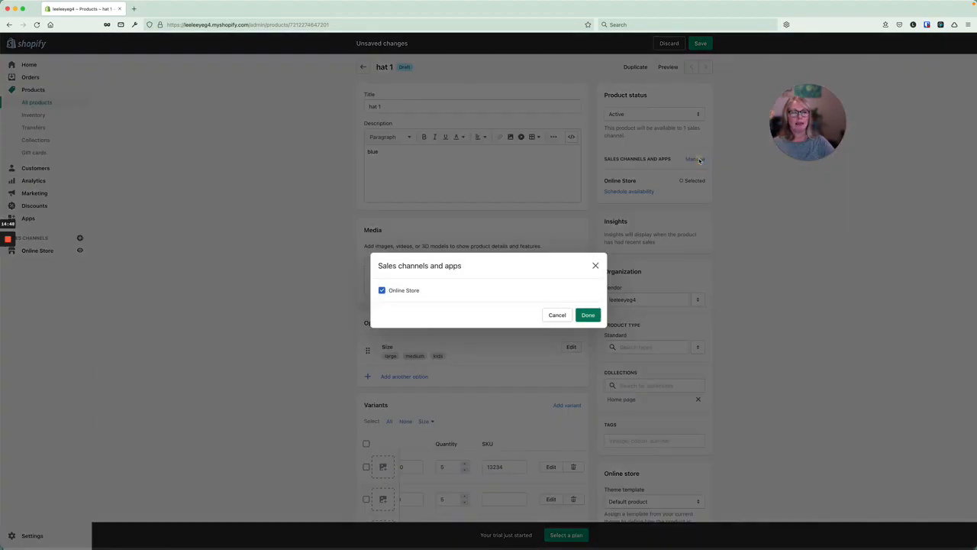
click(588, 315)
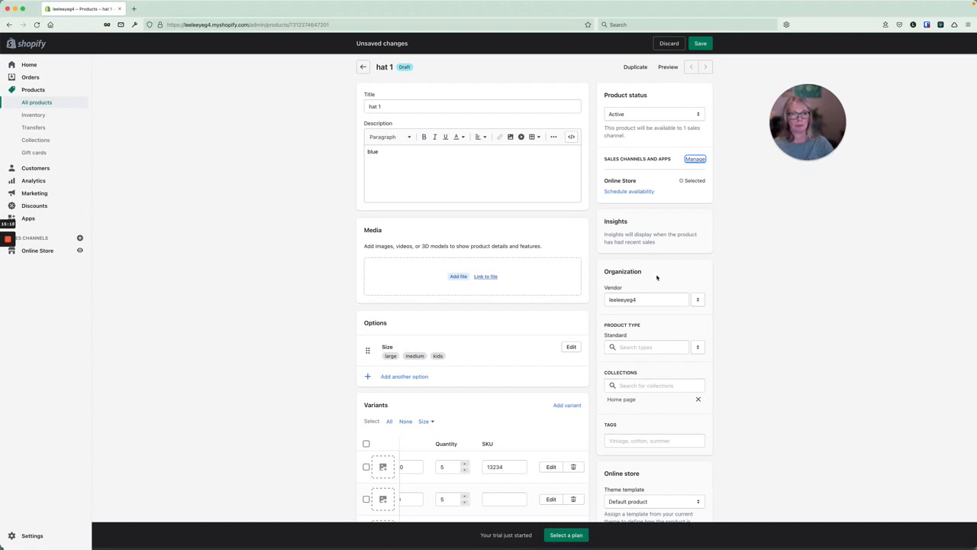
Choose Apparel & Accessories > Clothing Accessories > Hats as the product type.
scroll(656, 277, down, 3)
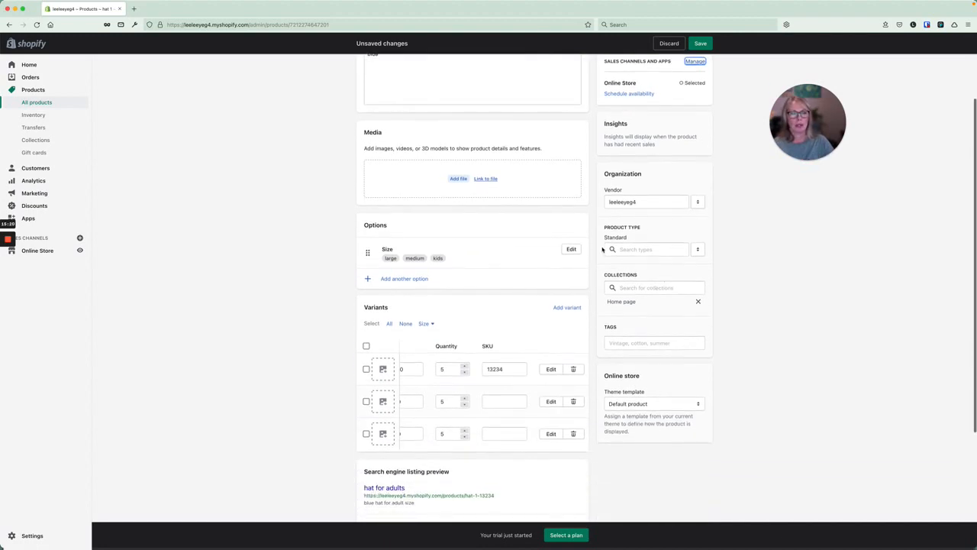
click(650, 249)
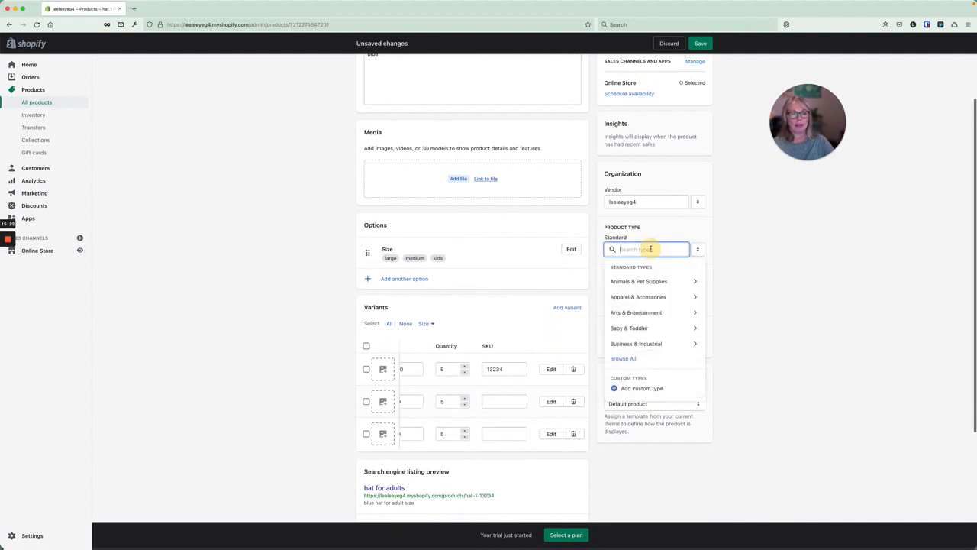
click(641, 297)
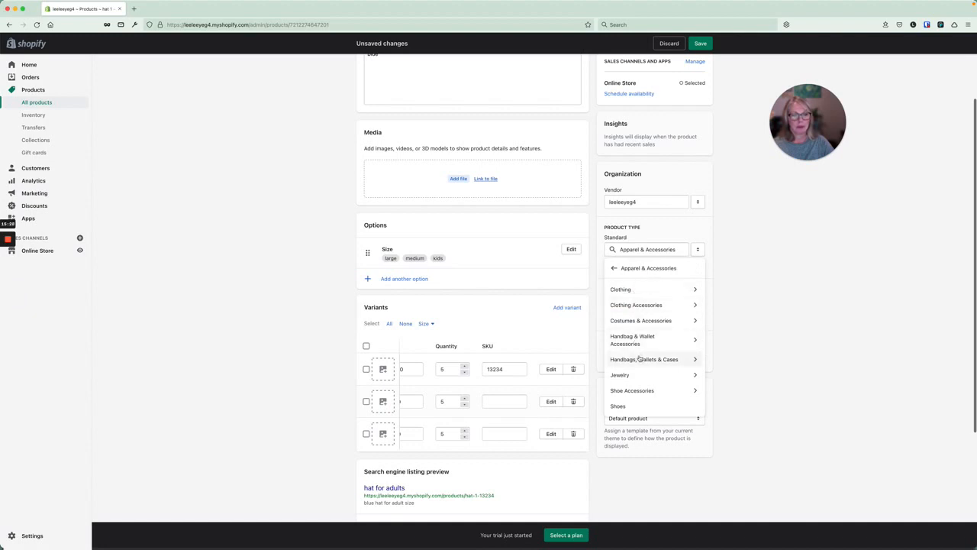
scroll(640, 359, down, 2)
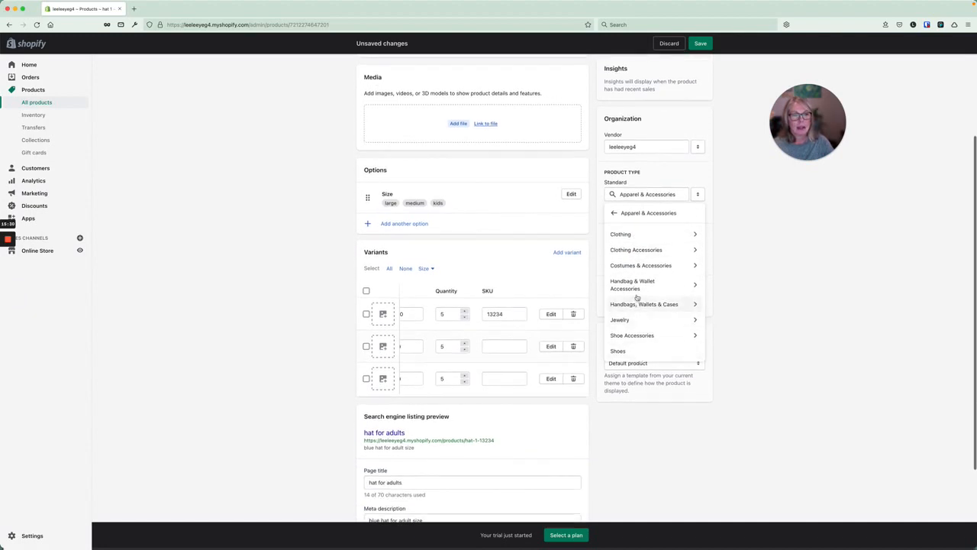
click(634, 249)
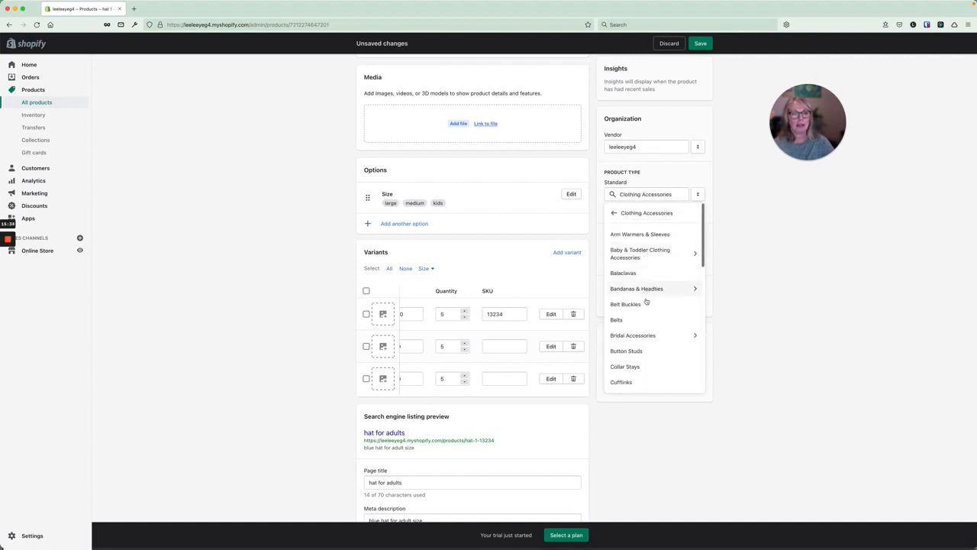
scroll(646, 325, down, 1)
scroll(646, 326, down, 4)
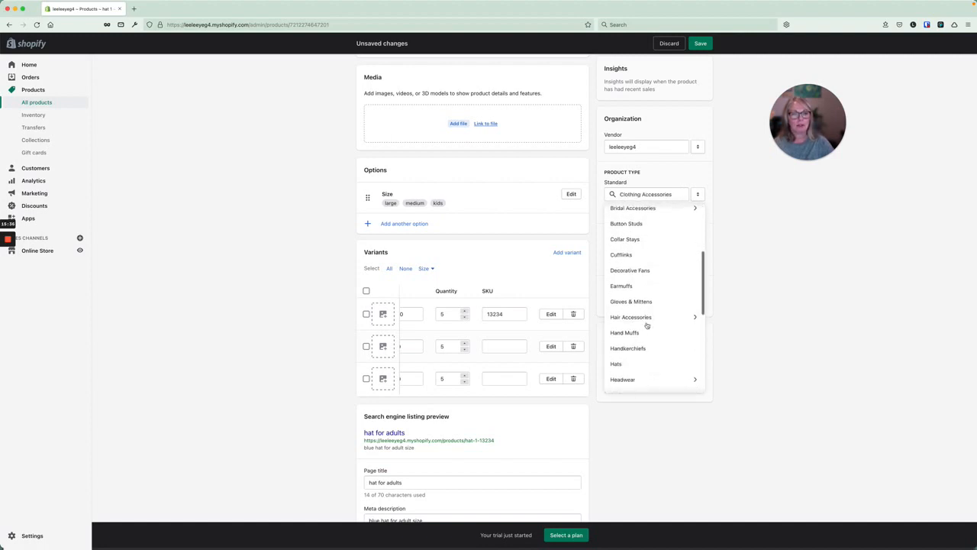
click(642, 363)
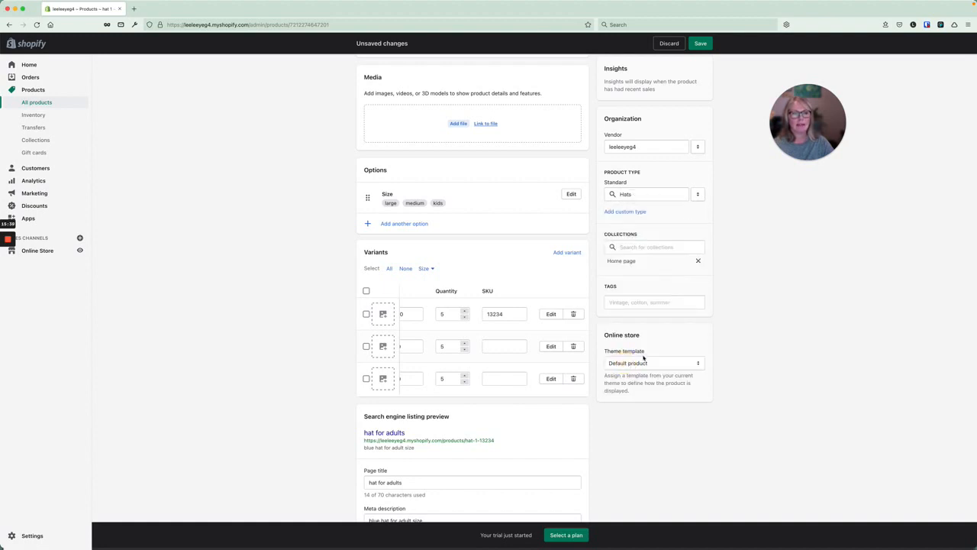
Keep hat 1 in the Home page collection, add the tag 'summer', and save.
click(655, 247)
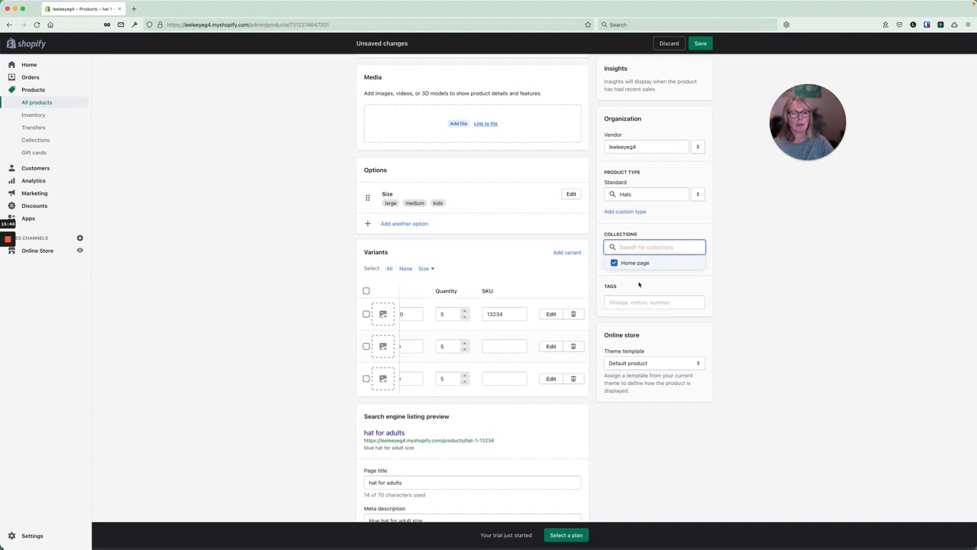
click(635, 280)
click(621, 303)
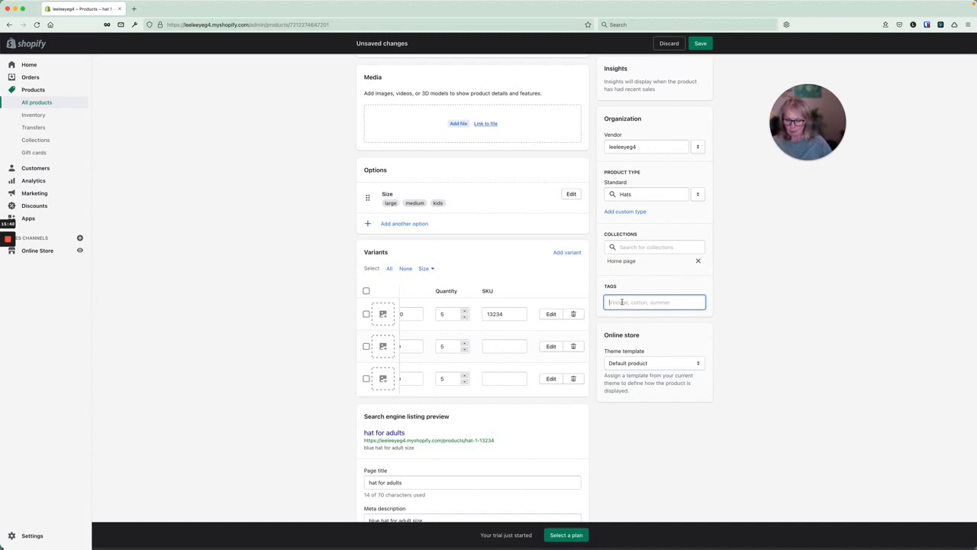
text(sum)
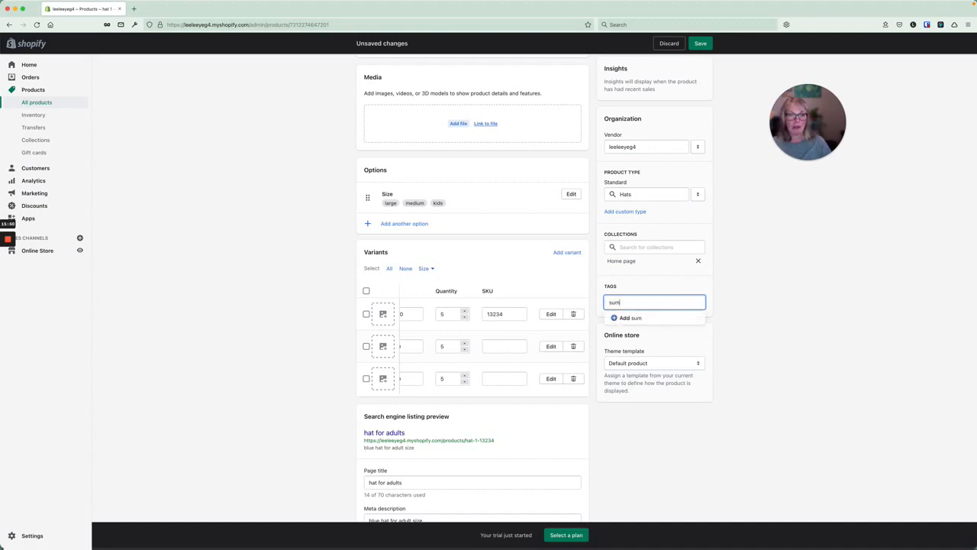
text(mer)
key(Return)
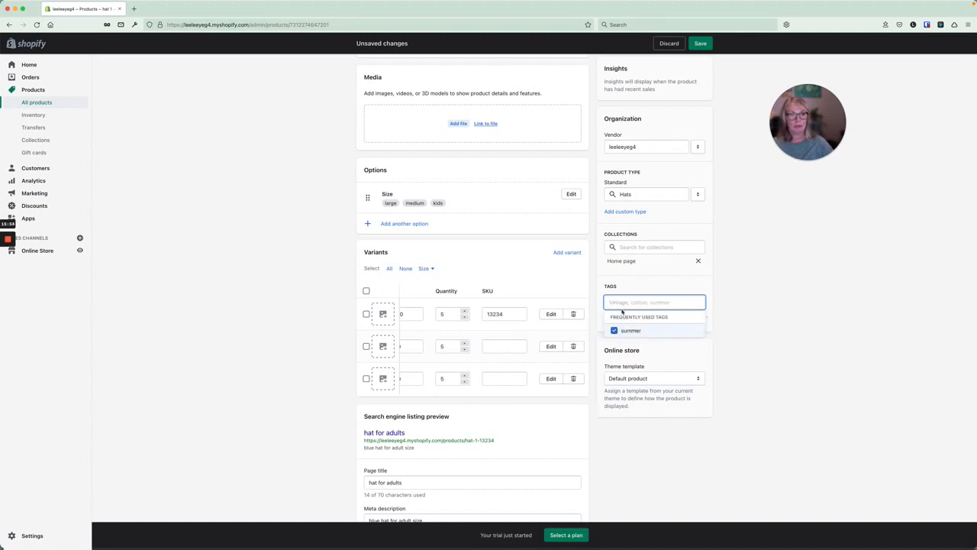
click(656, 352)
click(700, 44)
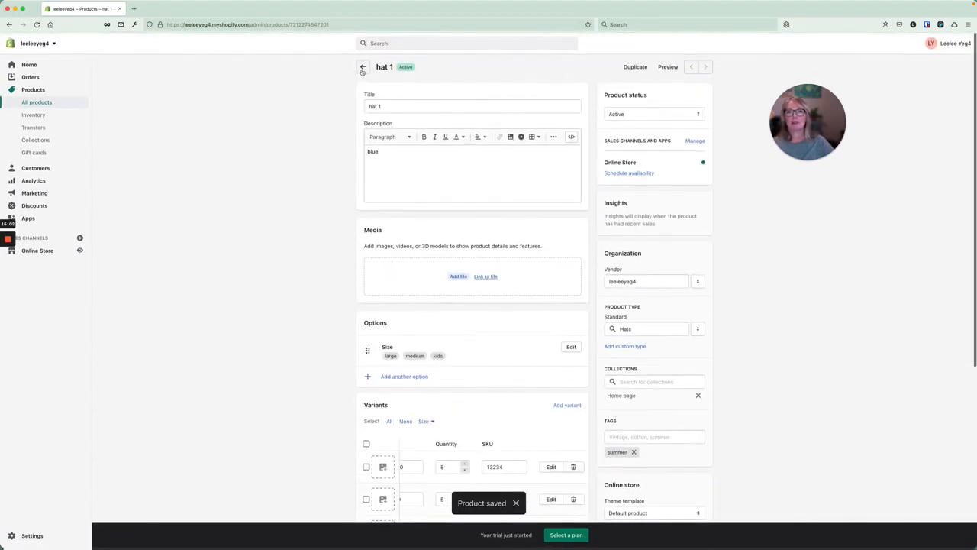
Start a new product from the product list and title it 'hat 2'.
click(364, 68)
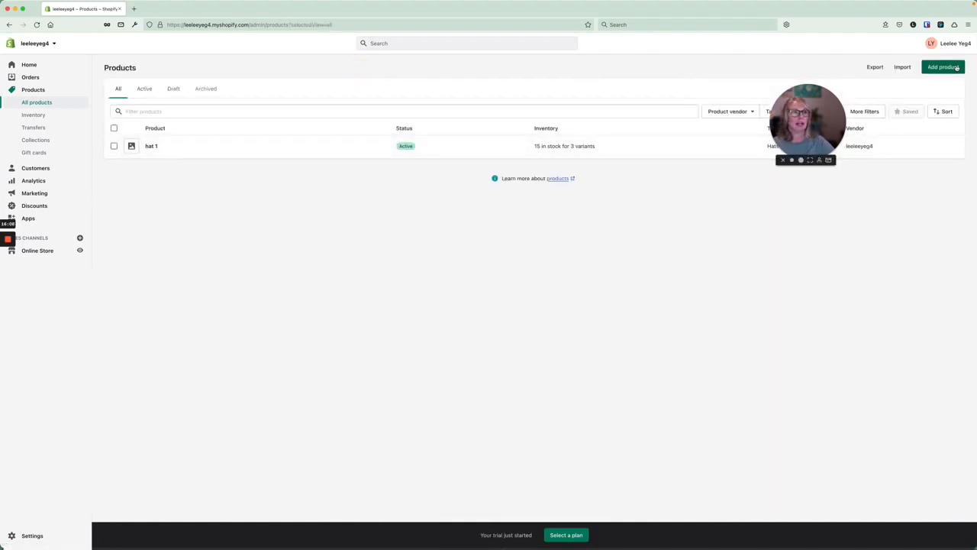
click(956, 67)
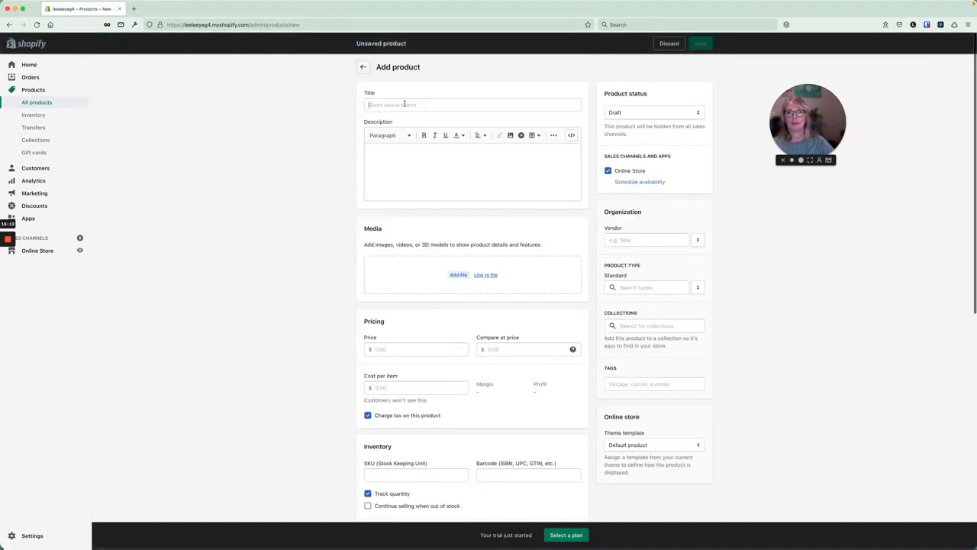
click(404, 104)
text(hat 2)
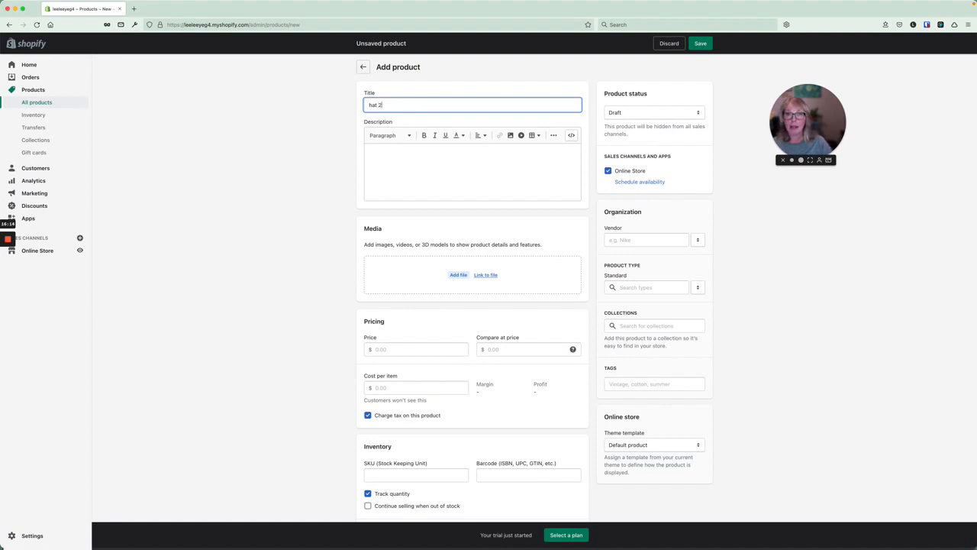
Enter 'content' as the hat 2 description and look over the rest of the form.
click(403, 151)
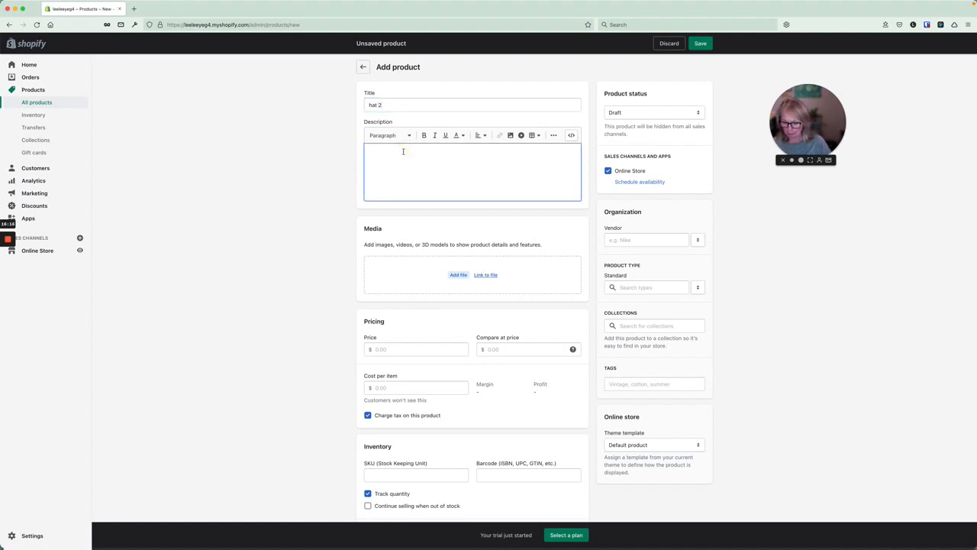
text(content)
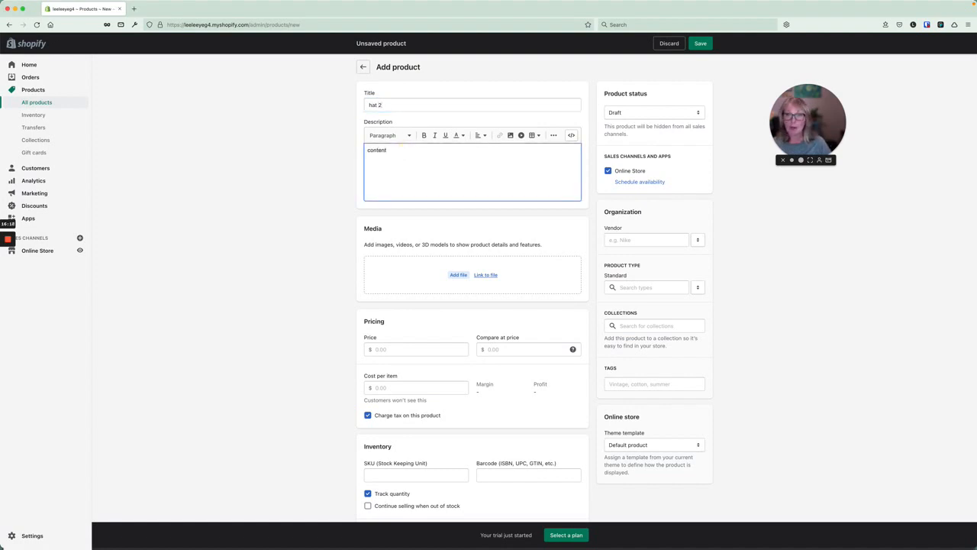
scroll(414, 259, down, 3)
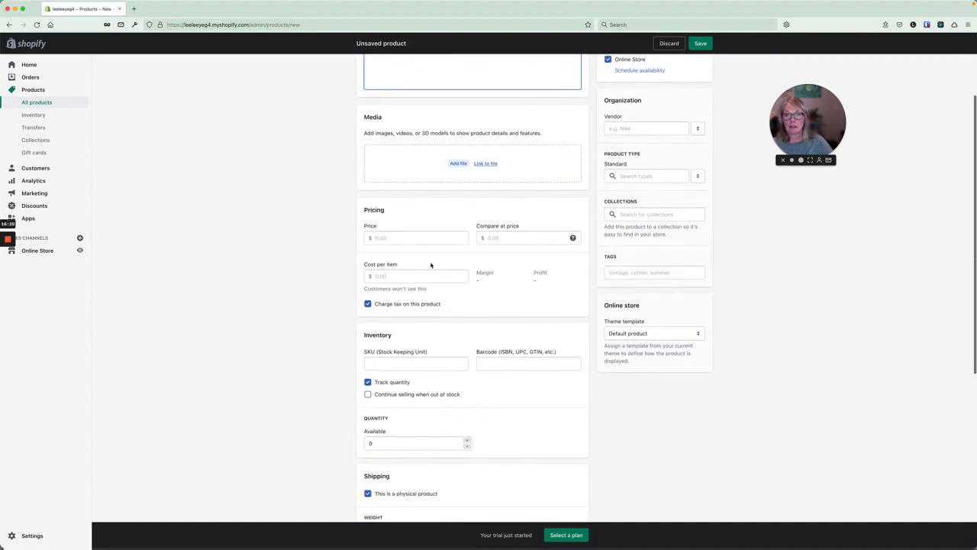
scroll(459, 324, down, 8)
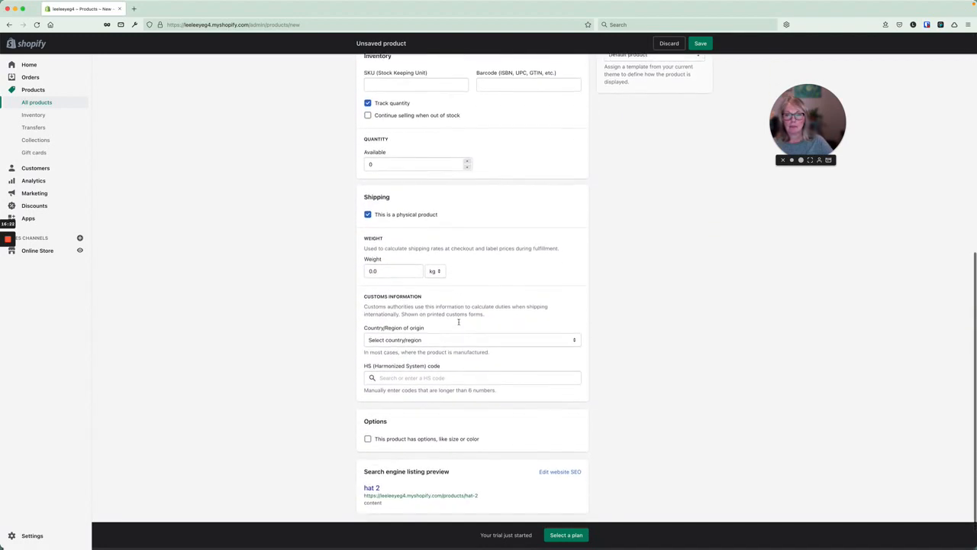
scroll(457, 321, up, 9)
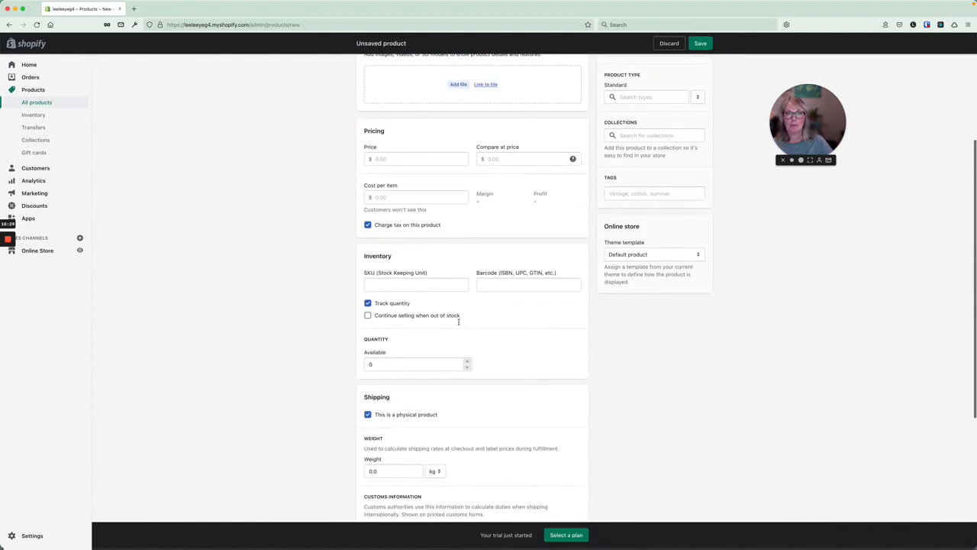
scroll(458, 323, down, 3)
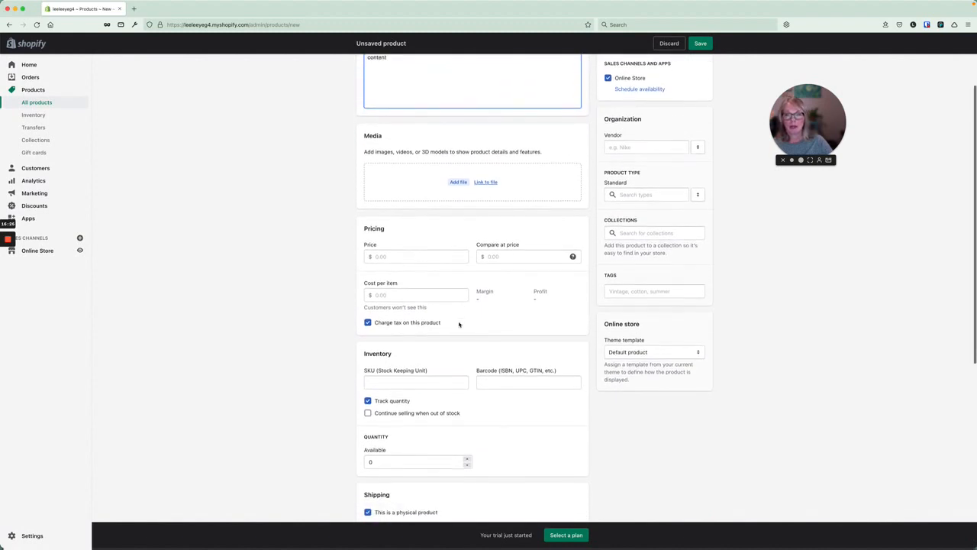
scroll(459, 324, up, 1)
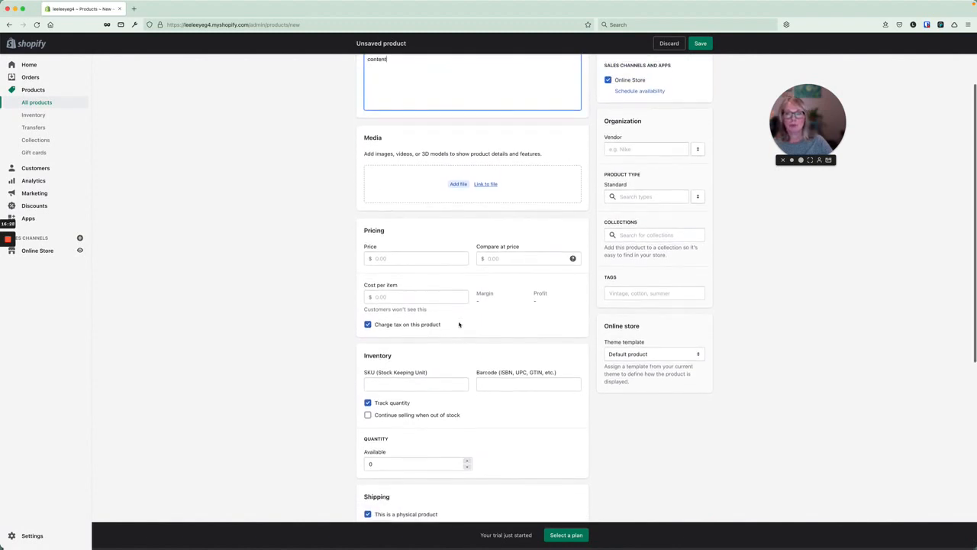
scroll(459, 324, down, 2)
scroll(459, 324, down, 6)
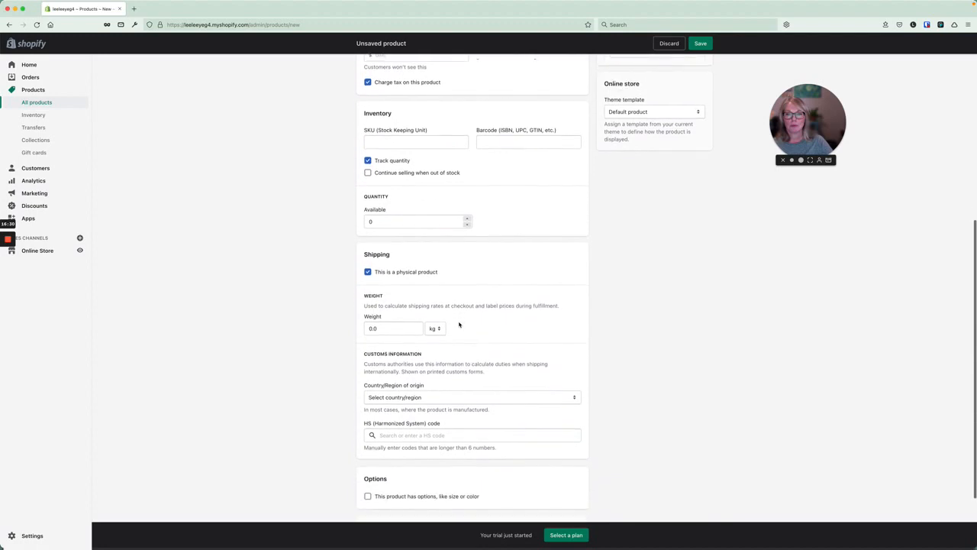
scroll(458, 324, down, 2)
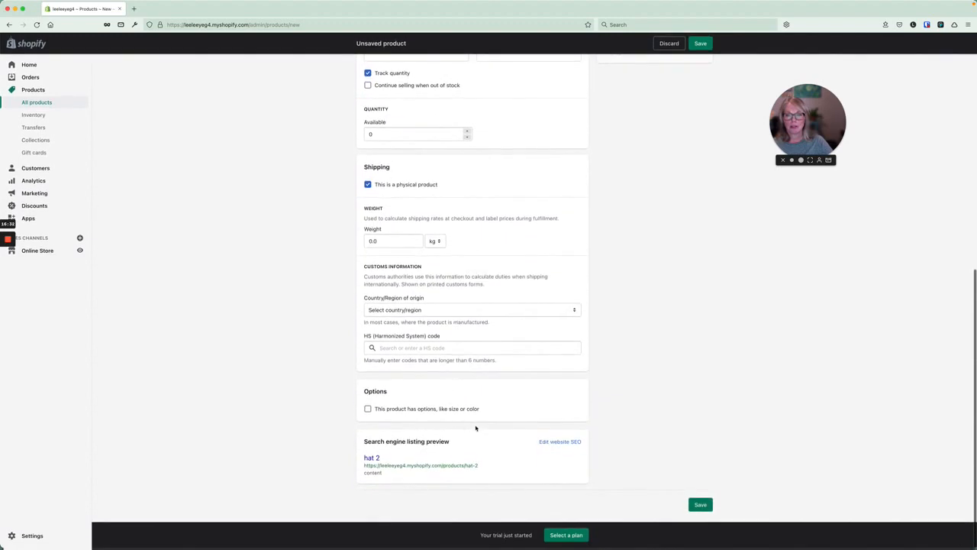
Add a Size option to hat 2 with the values large, medium and kids.
click(367, 409)
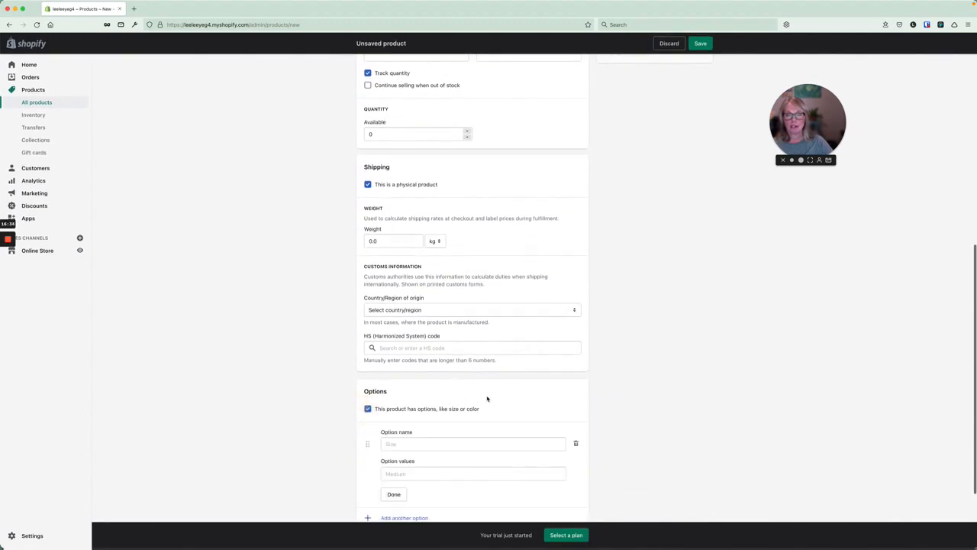
scroll(481, 382, down, 3)
click(415, 336)
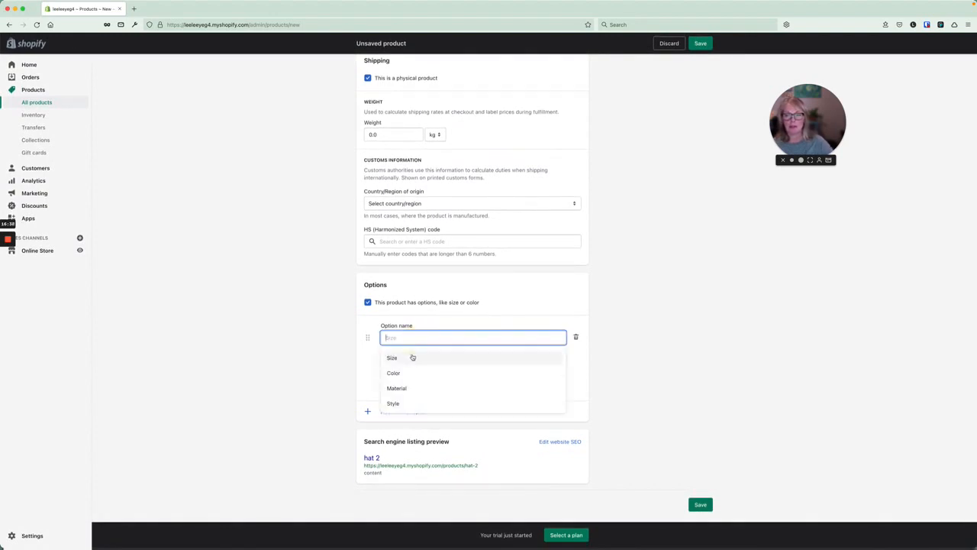
click(412, 357)
click(413, 366)
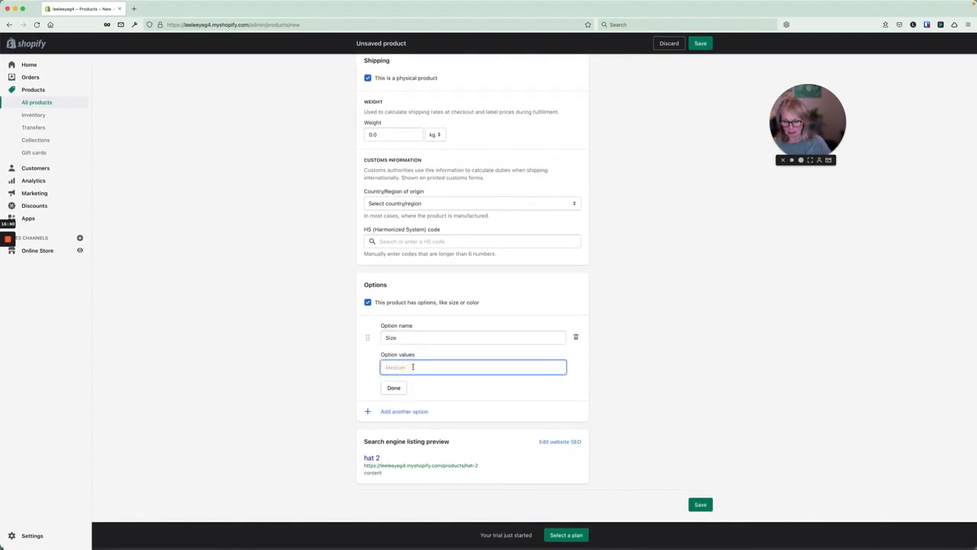
text(large)
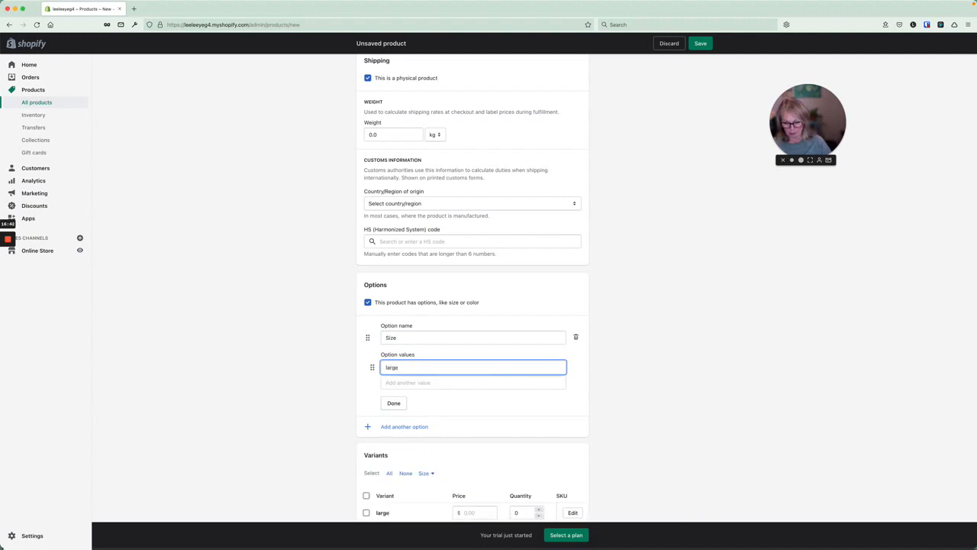
key(Tab)
text(medium)
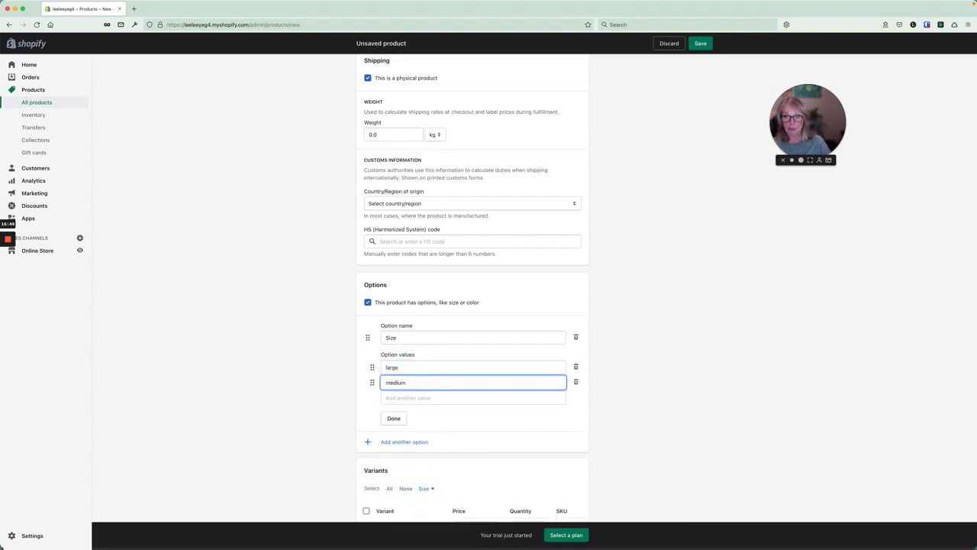
key(Tab)
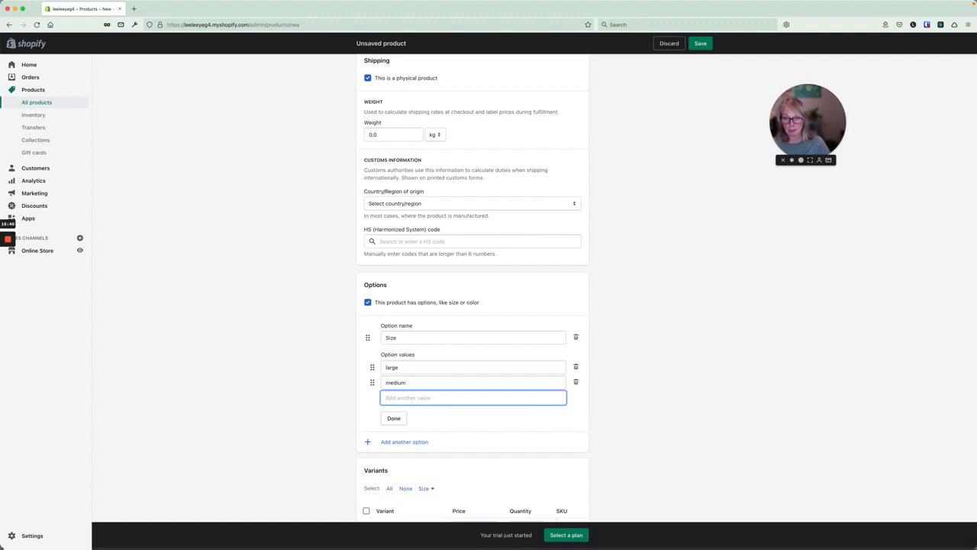
text(kids)
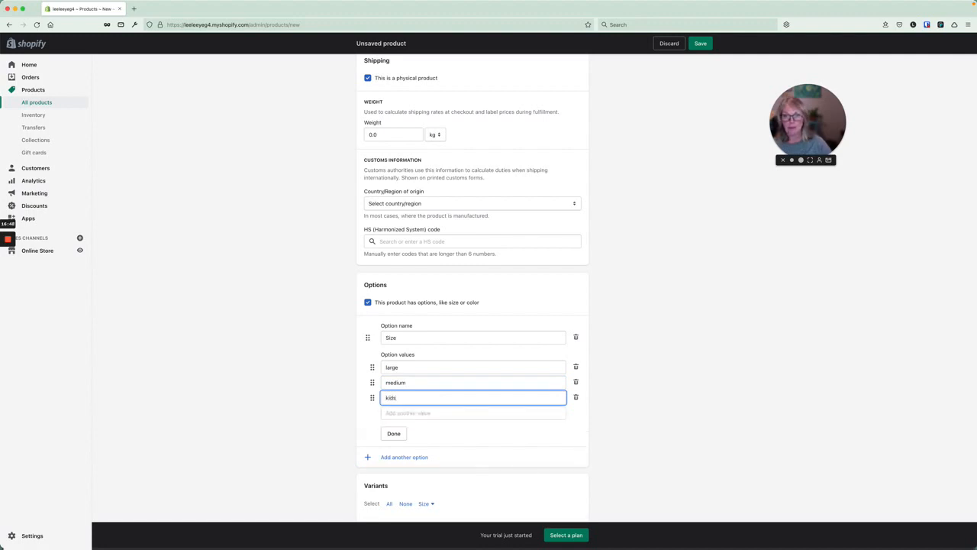
click(393, 433)
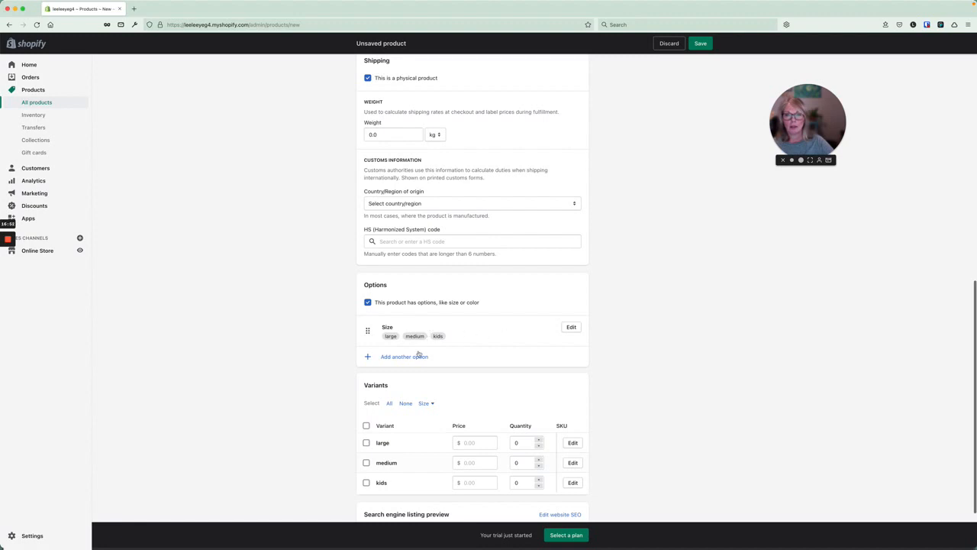
click(418, 355)
Add a Color option with the values black, blue and red.
click(401, 368)
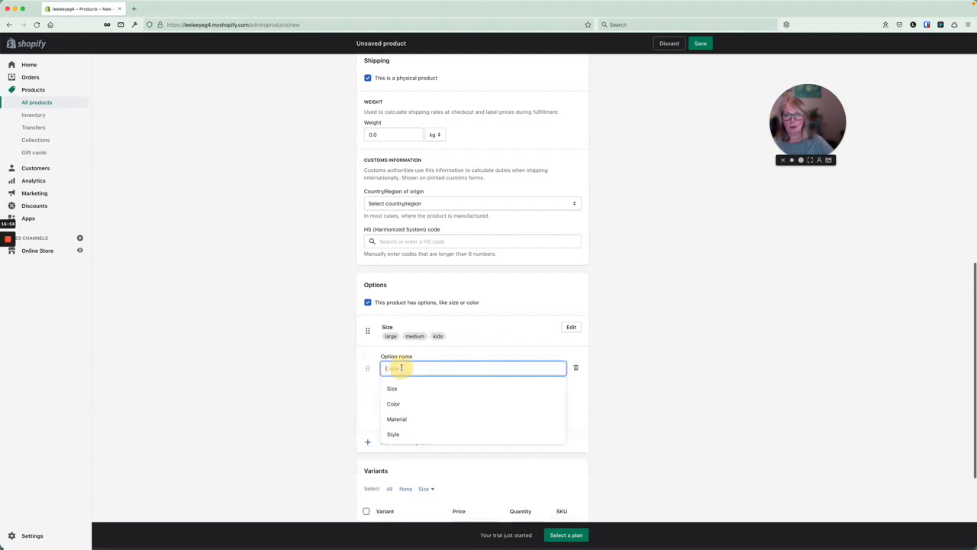
click(403, 404)
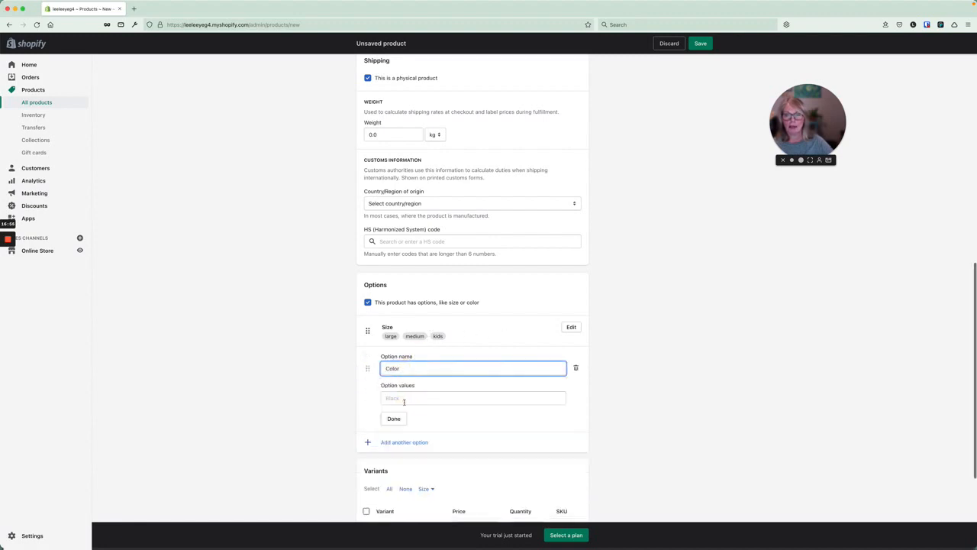
click(405, 396)
text(black)
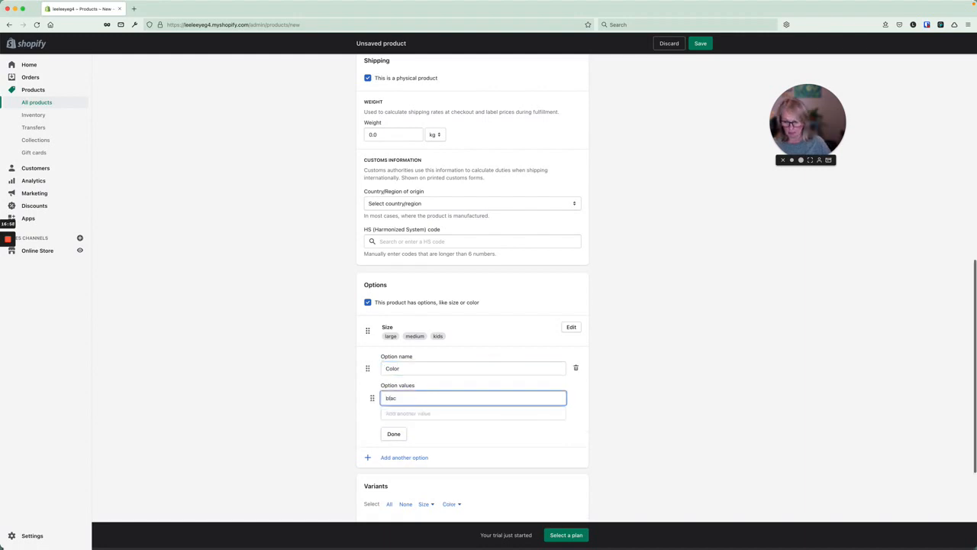
key(Tab)
text(blue)
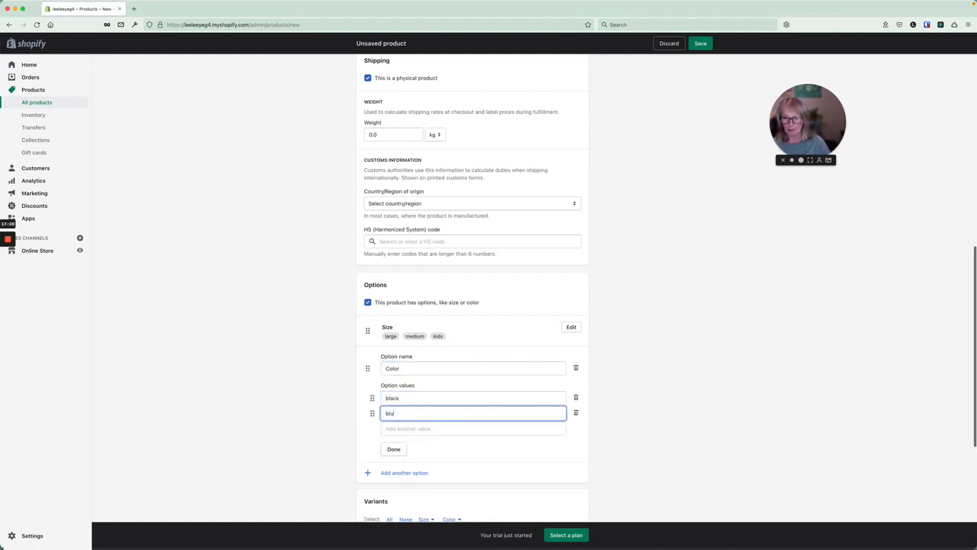
key(Tab)
text(red)
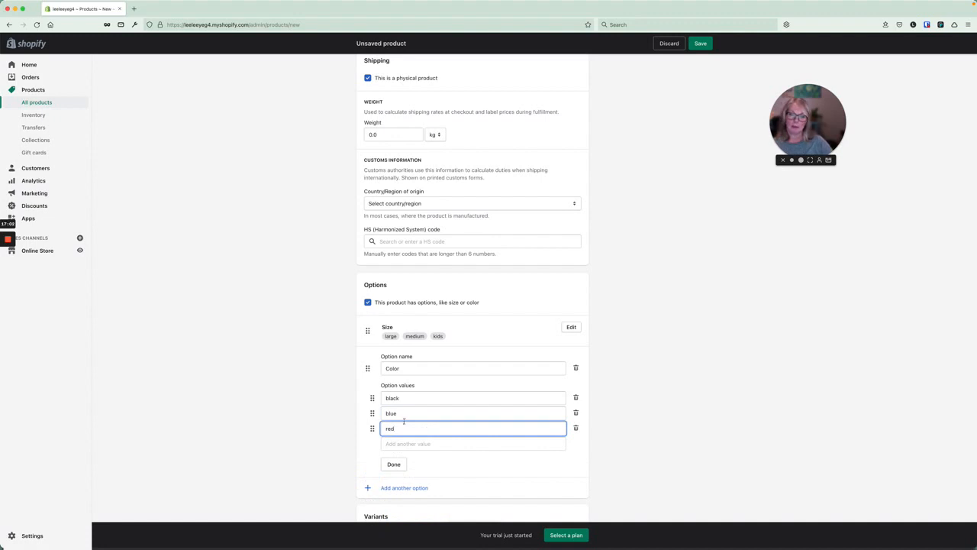
click(393, 464)
Add a third option, Material, with the values rubber, mesh and cotton.
scroll(412, 328, down, 3)
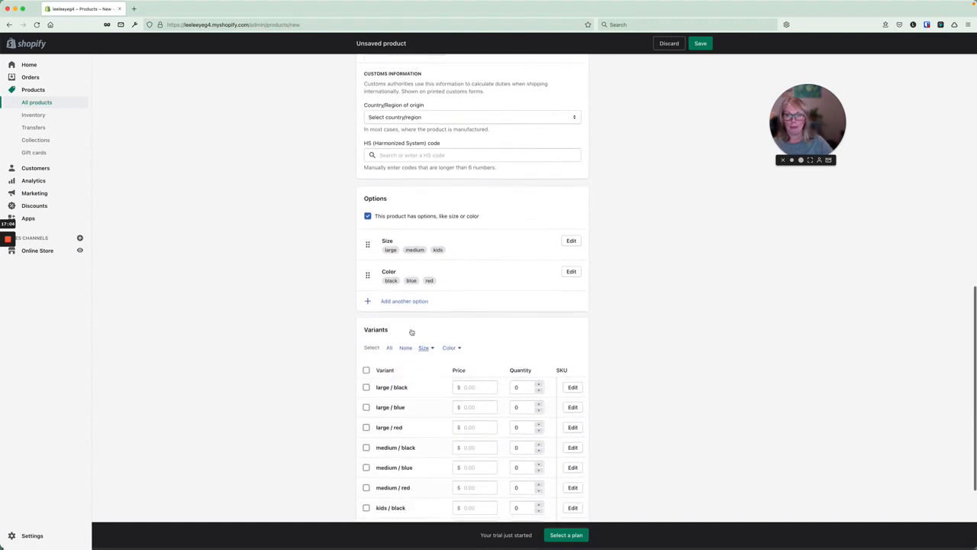
click(402, 276)
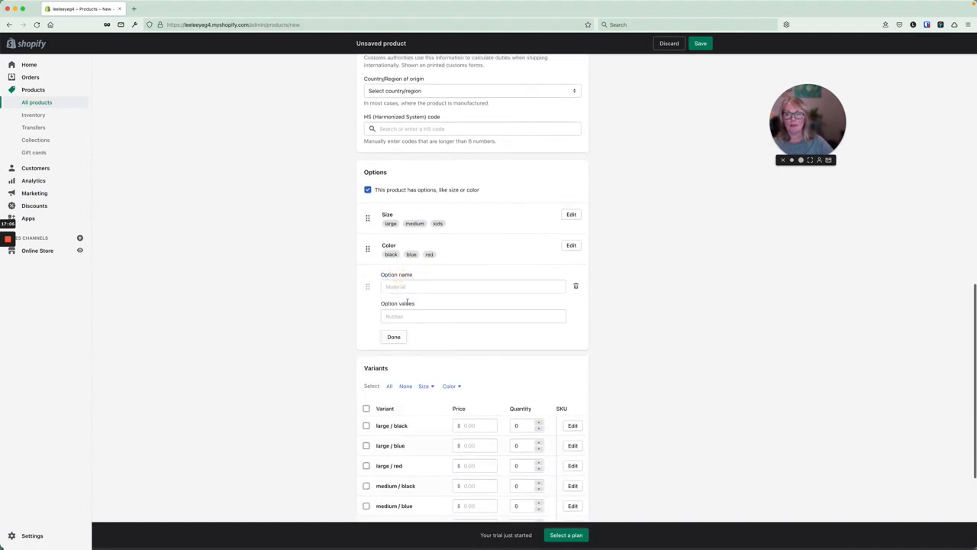
click(408, 286)
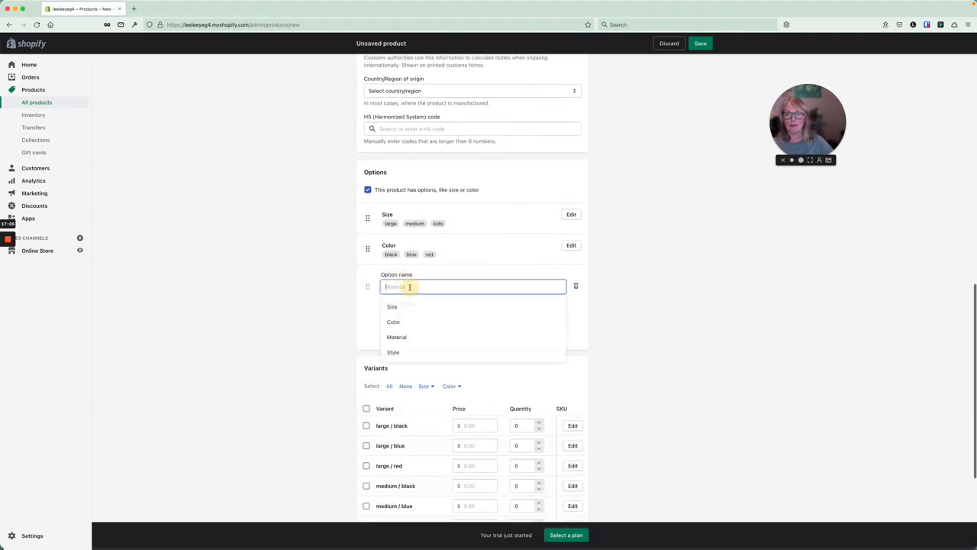
click(408, 337)
click(416, 316)
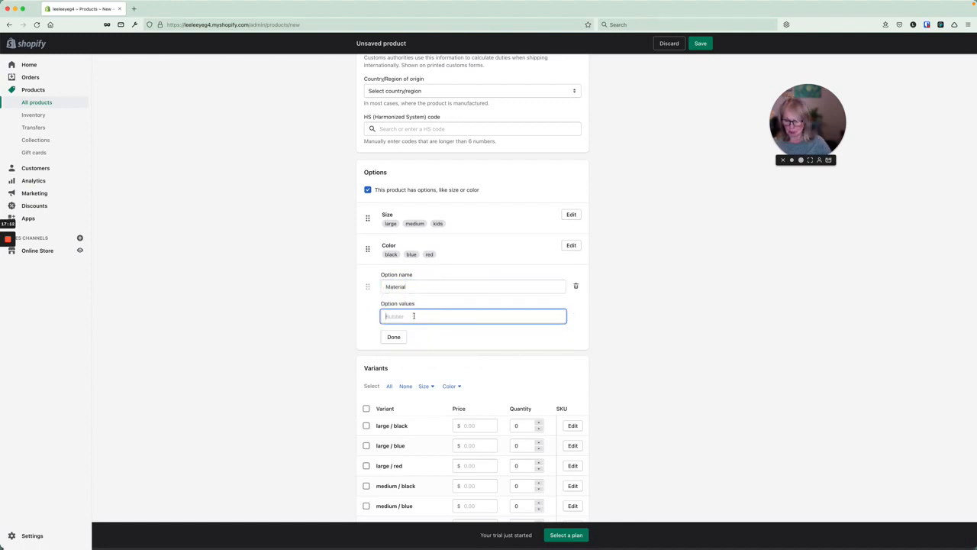
text(rubber)
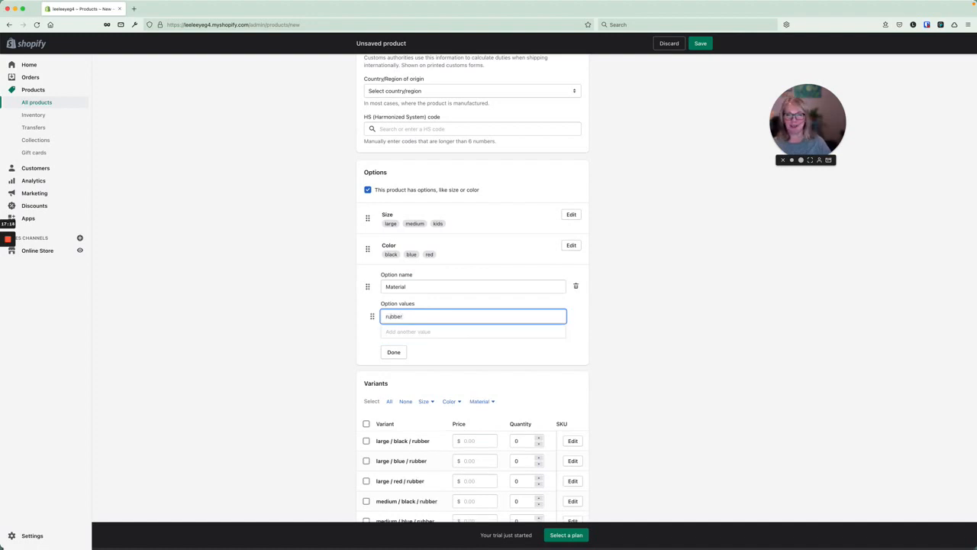
click(394, 333)
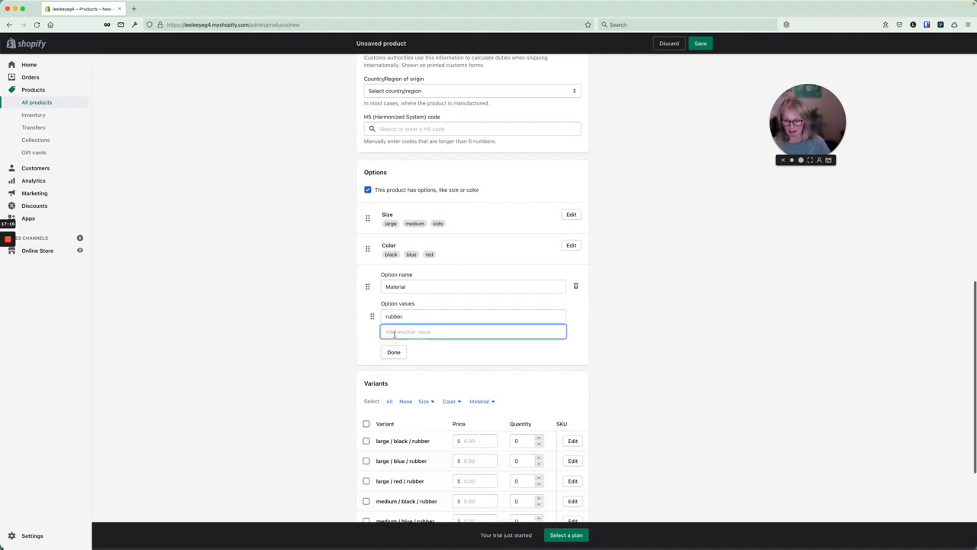
text(mesh)
key(Return)
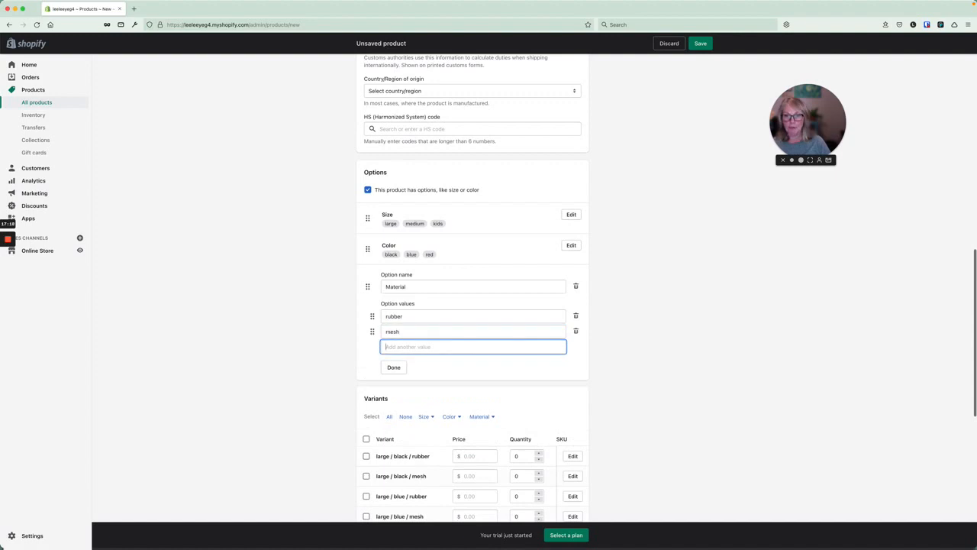
text(cotton)
key(Return)
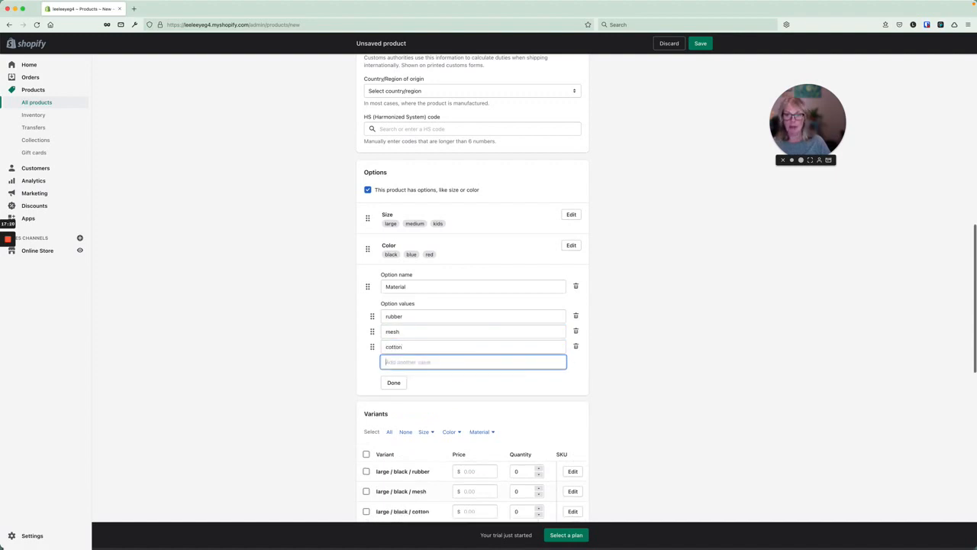
click(394, 383)
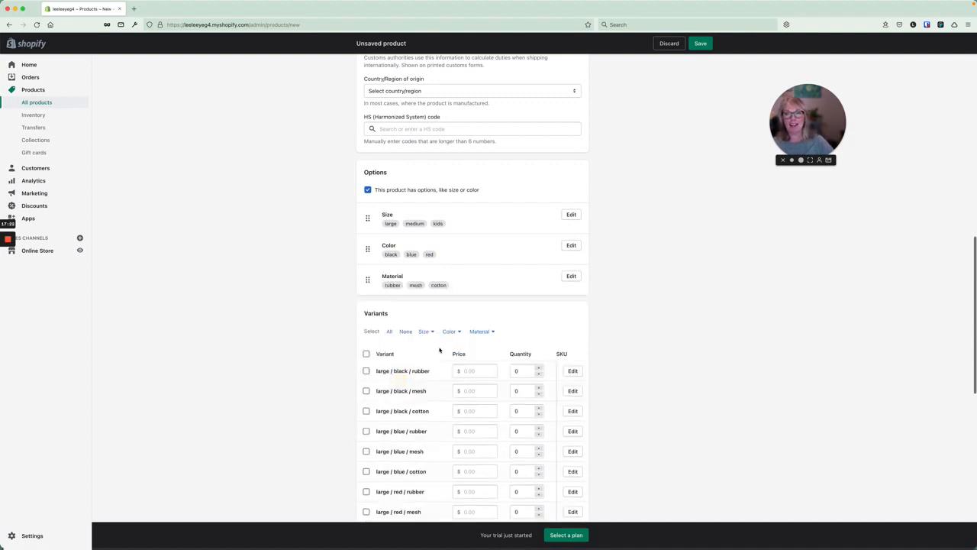
Review the generated size/colour/material variants and save the product.
scroll(441, 344, down, 5)
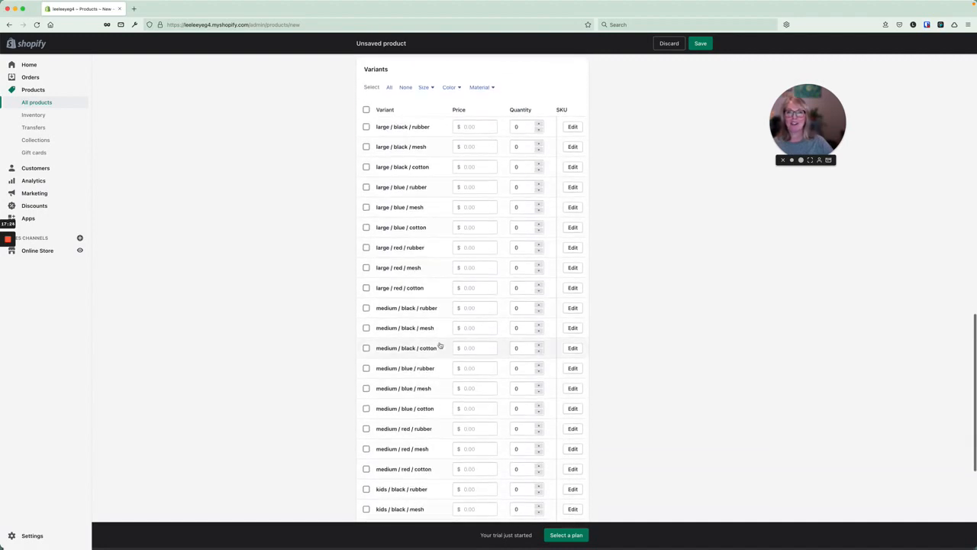
scroll(439, 345, down, 2)
scroll(439, 345, down, 1)
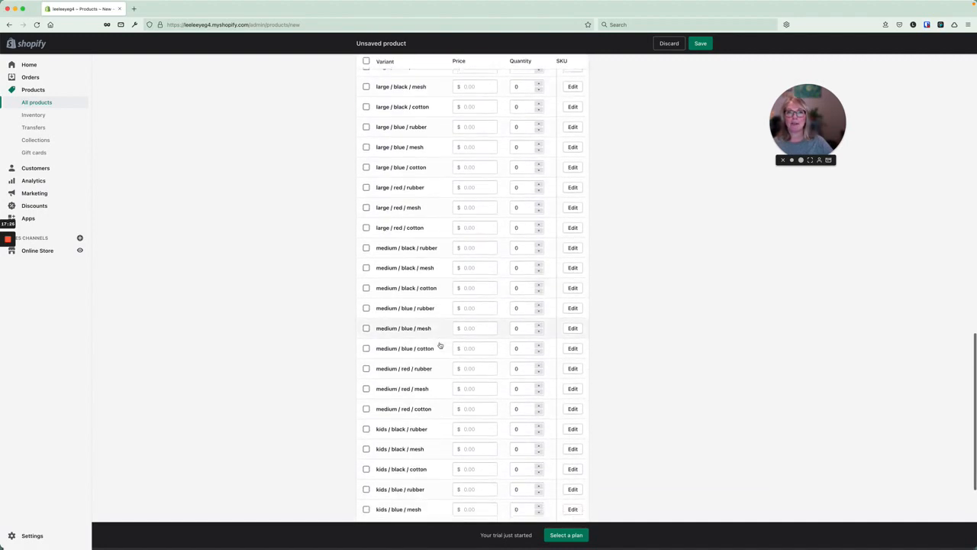
scroll(440, 345, up, 5)
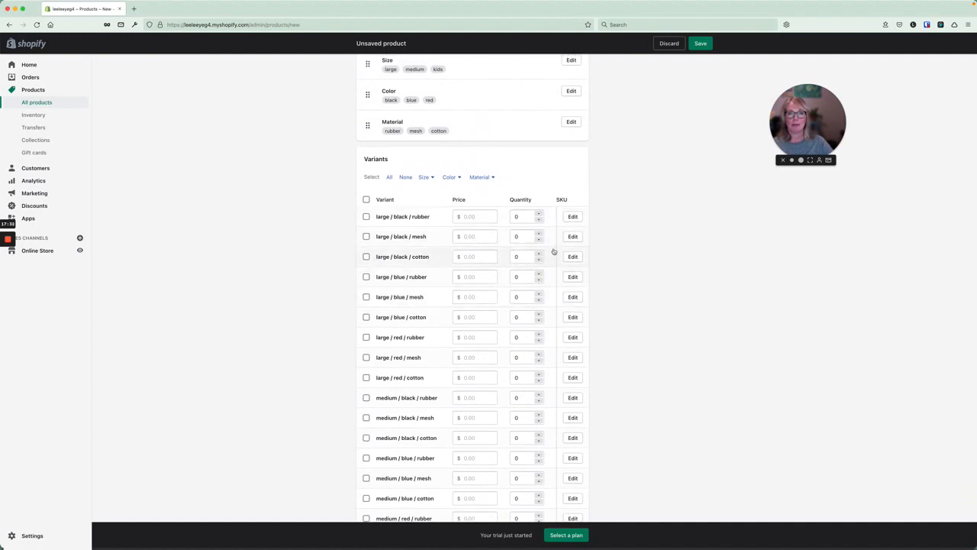
scroll(537, 229, right, 10)
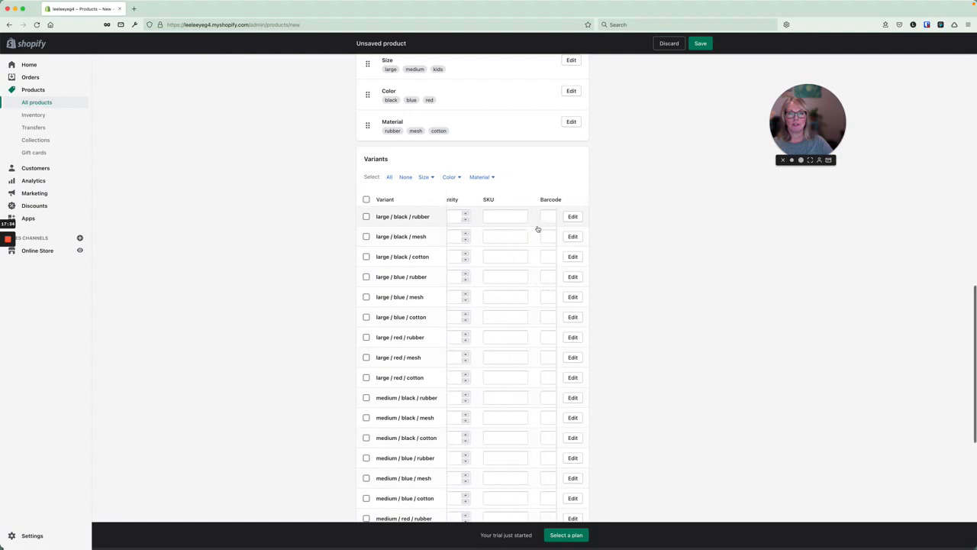
scroll(537, 229, left, 10)
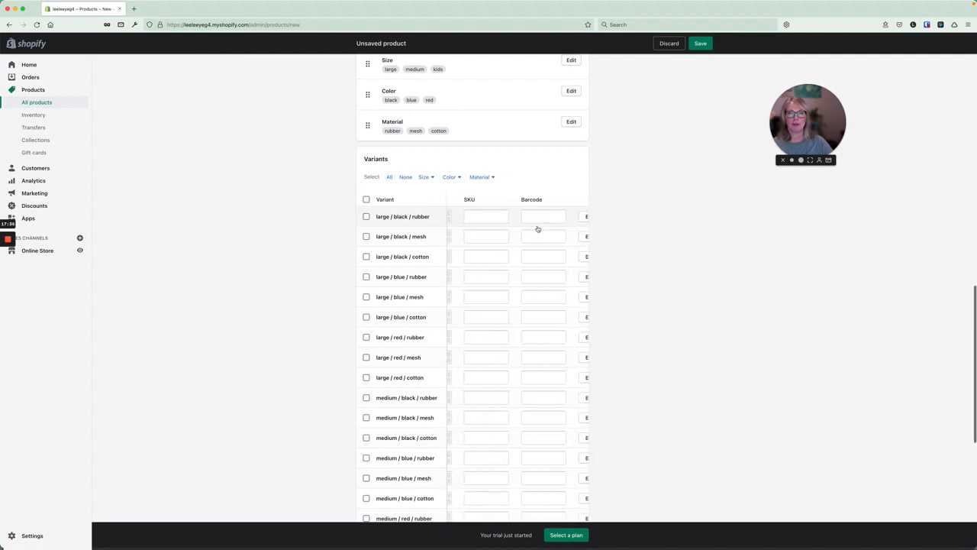
scroll(480, 257, down, 10)
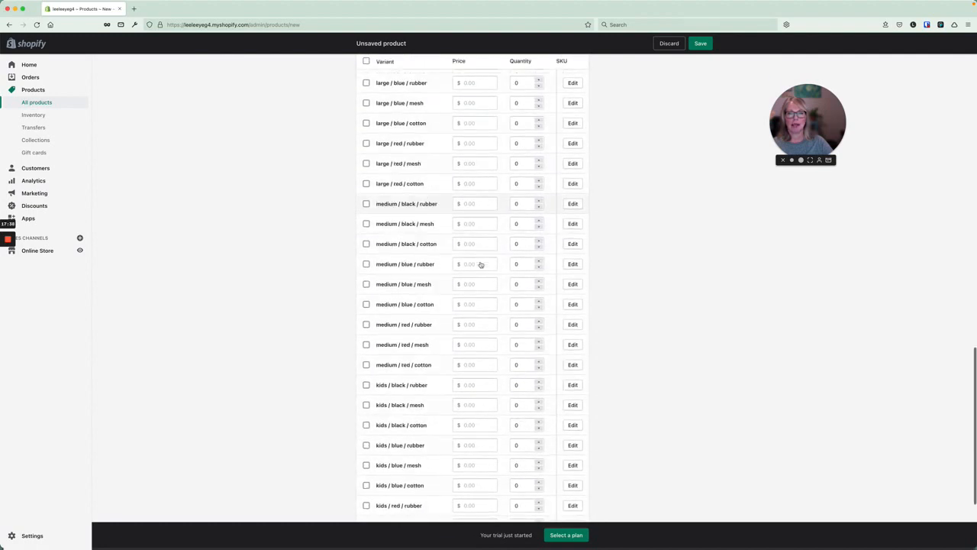
click(701, 509)
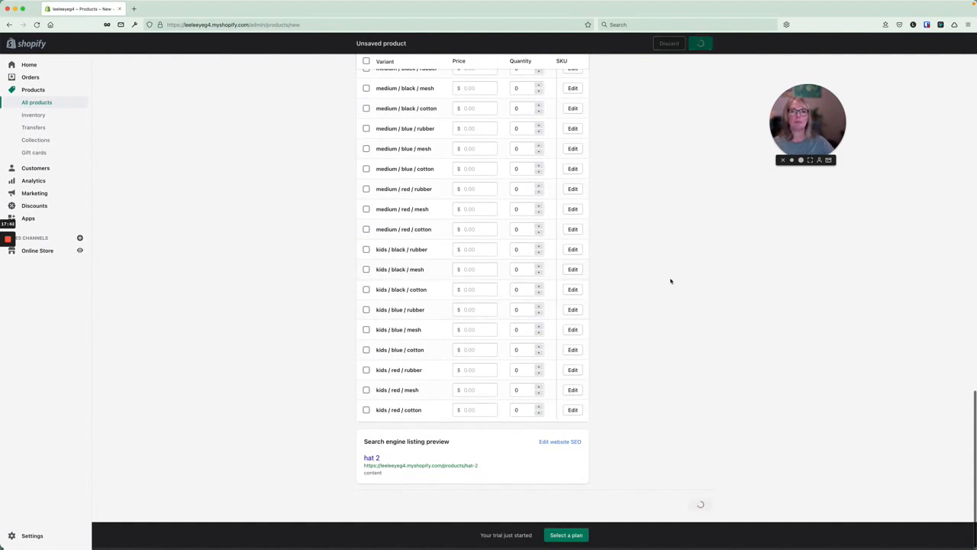
Set hat 2's product status to Active, save it, and go to the Online Store themes.
scroll(670, 279, up, 2)
scroll(670, 281, up, 15)
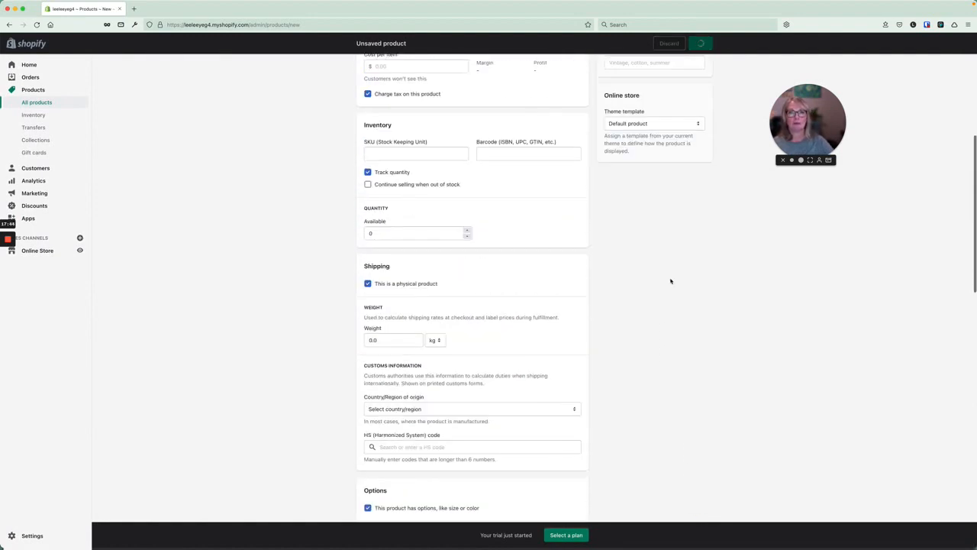
scroll(669, 279, up, 1)
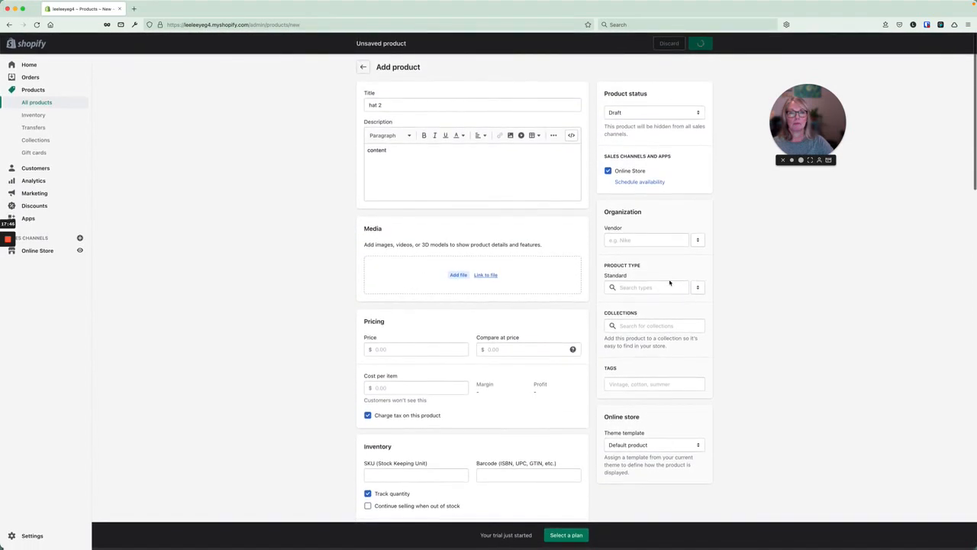
click(657, 114)
click(630, 106)
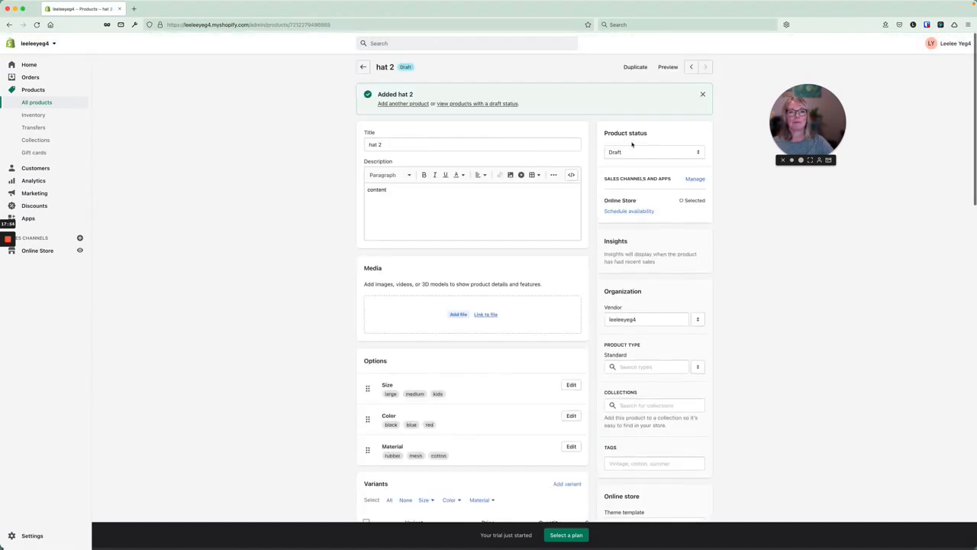
click(630, 148)
click(627, 145)
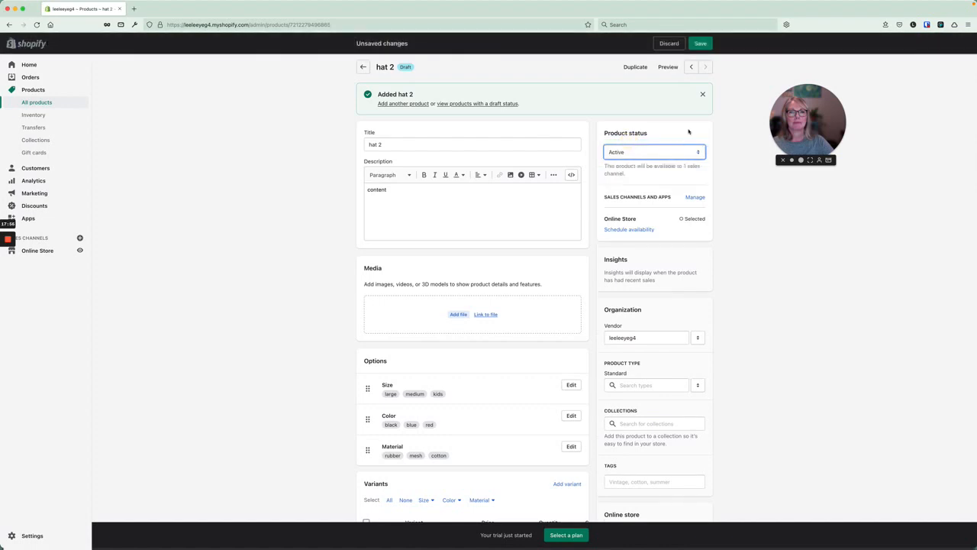
click(702, 43)
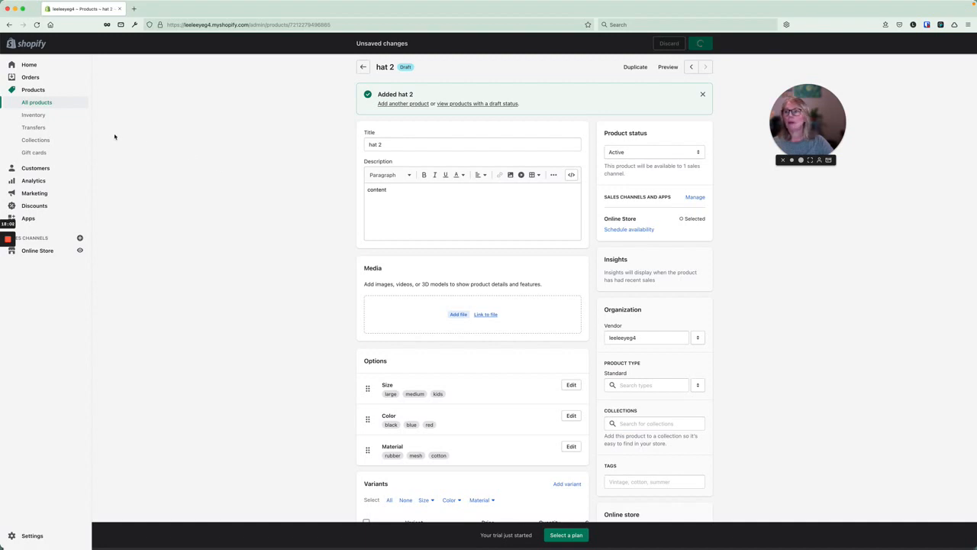
click(38, 251)
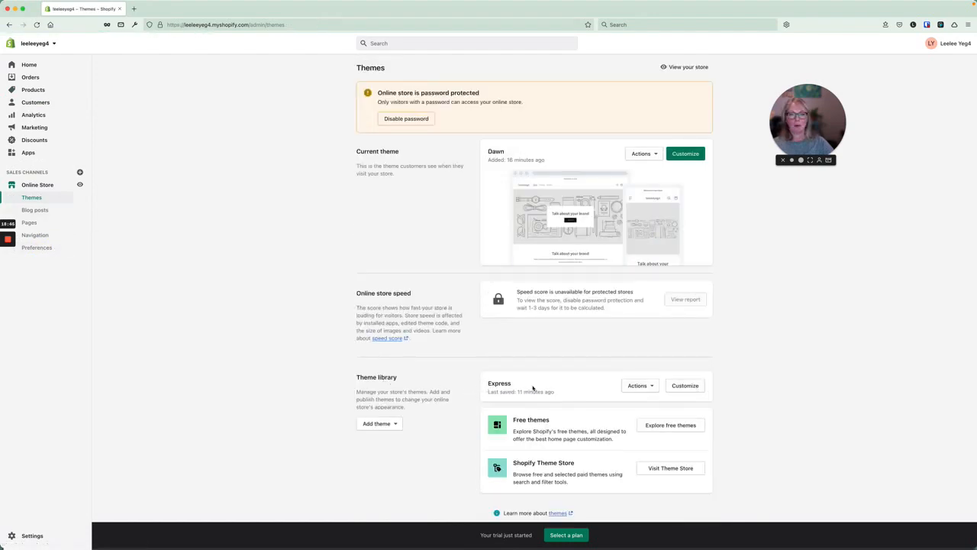
In the Express theme editor, set the first collection block to Hats, save, and exit.
click(686, 386)
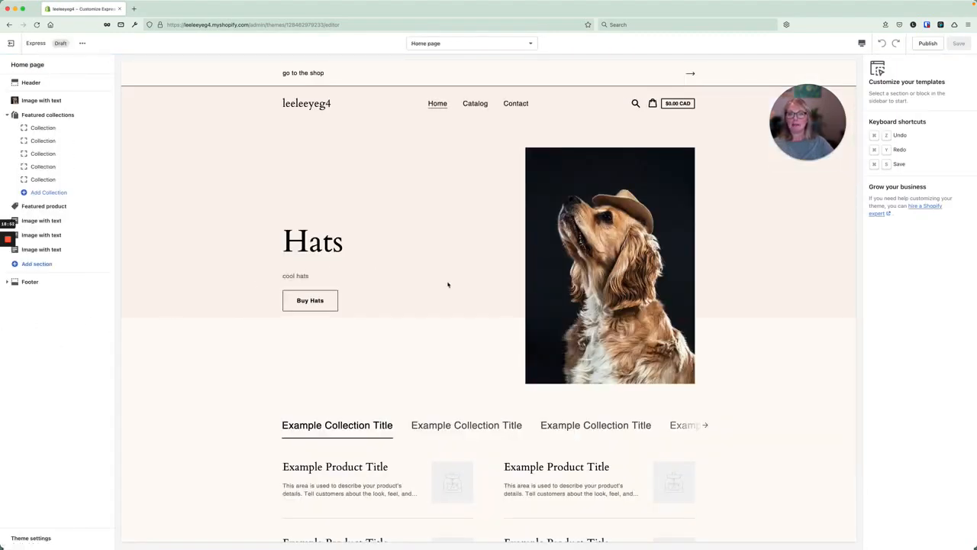
scroll(448, 284, down, 3)
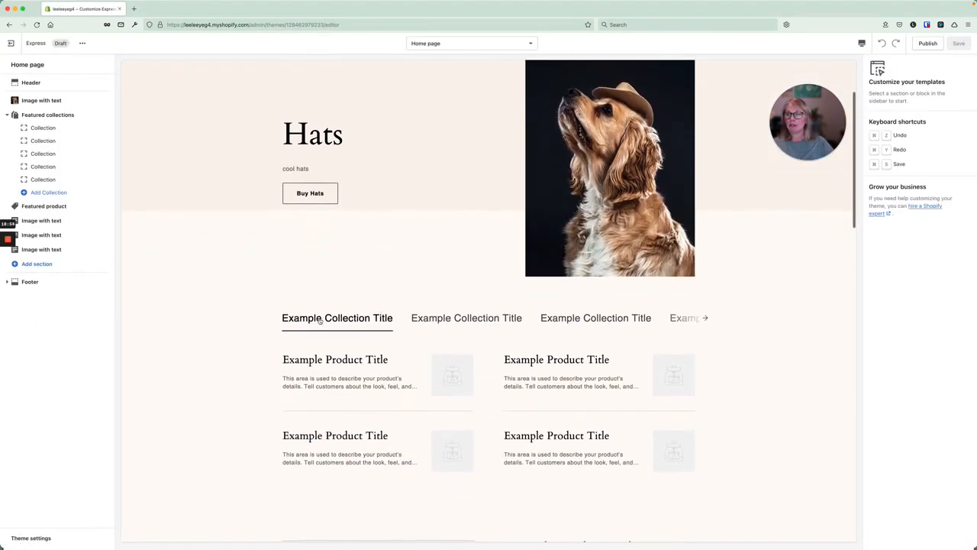
click(57, 129)
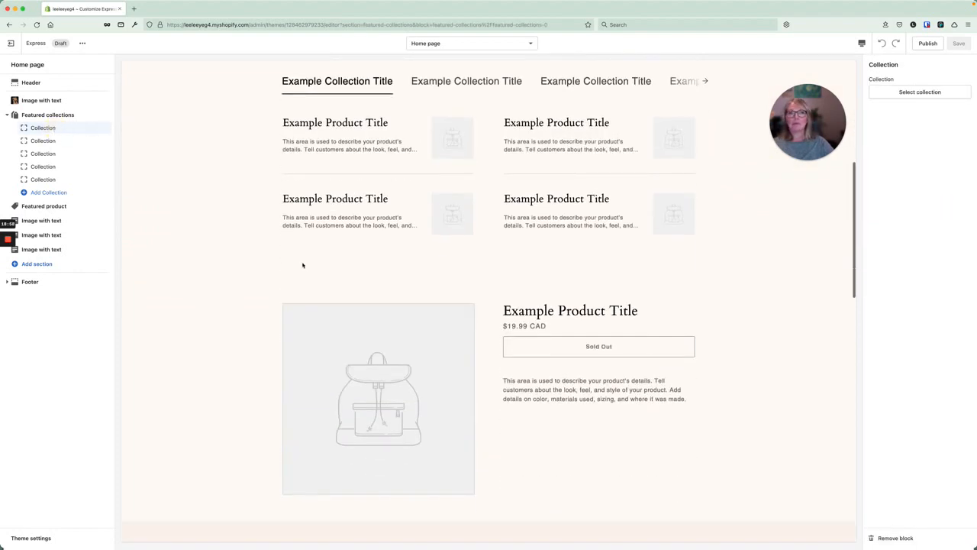
click(916, 92)
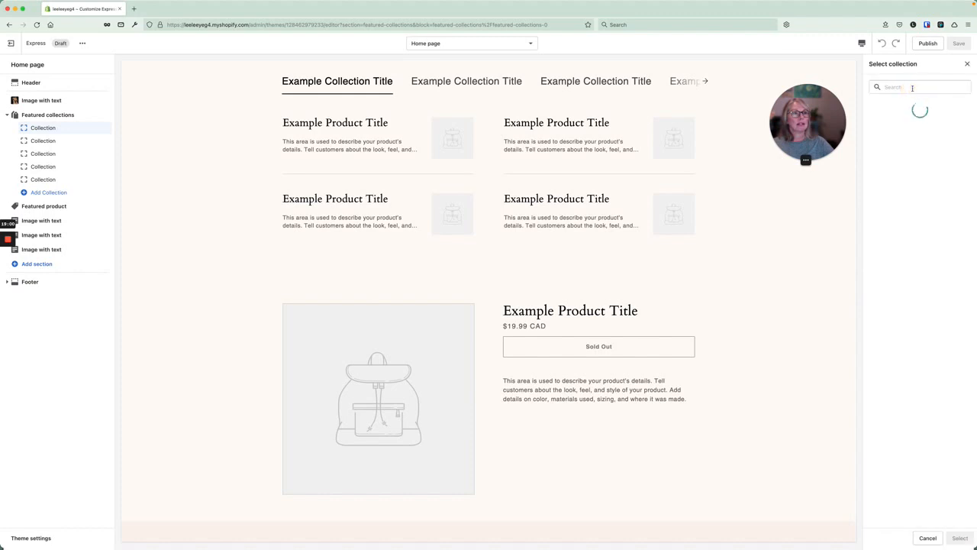
click(894, 129)
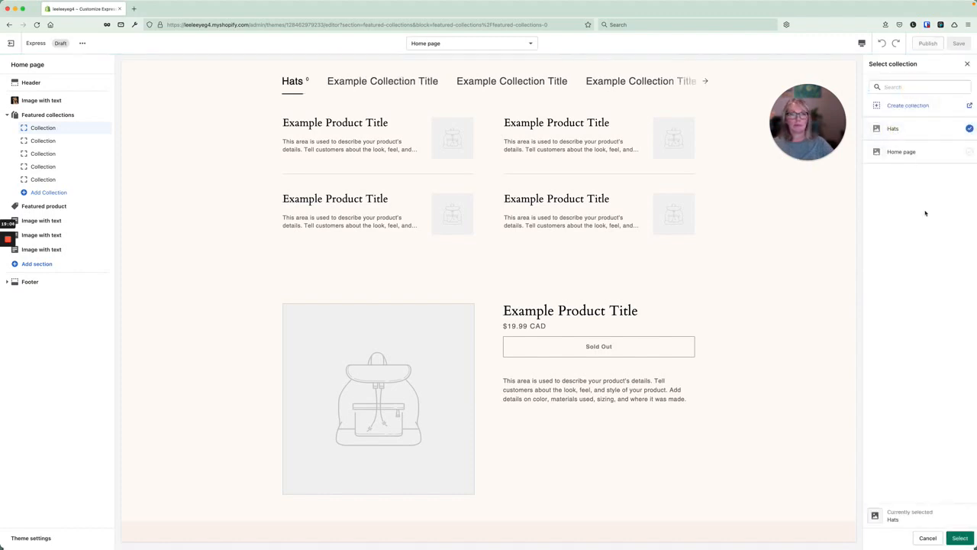
click(960, 537)
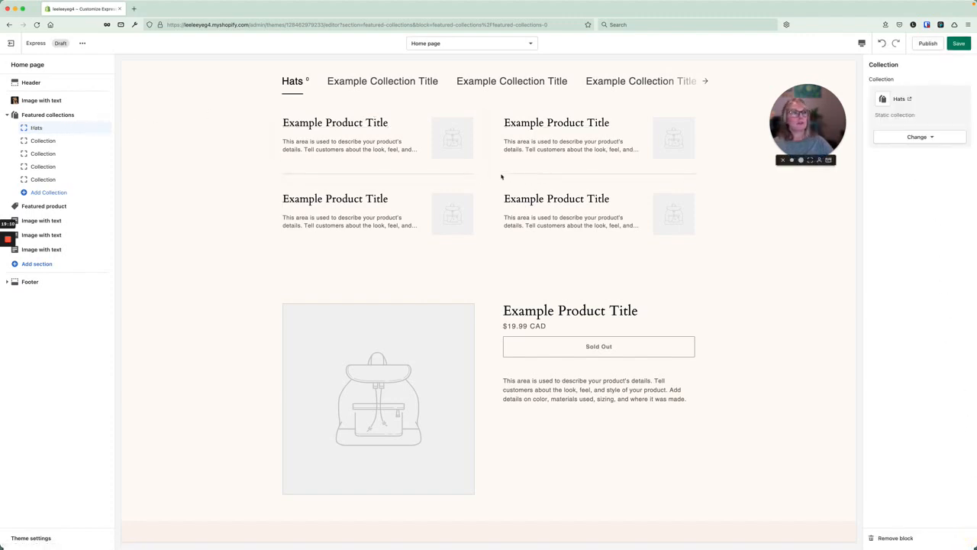
scroll(407, 160, up, 1)
scroll(406, 160, up, 4)
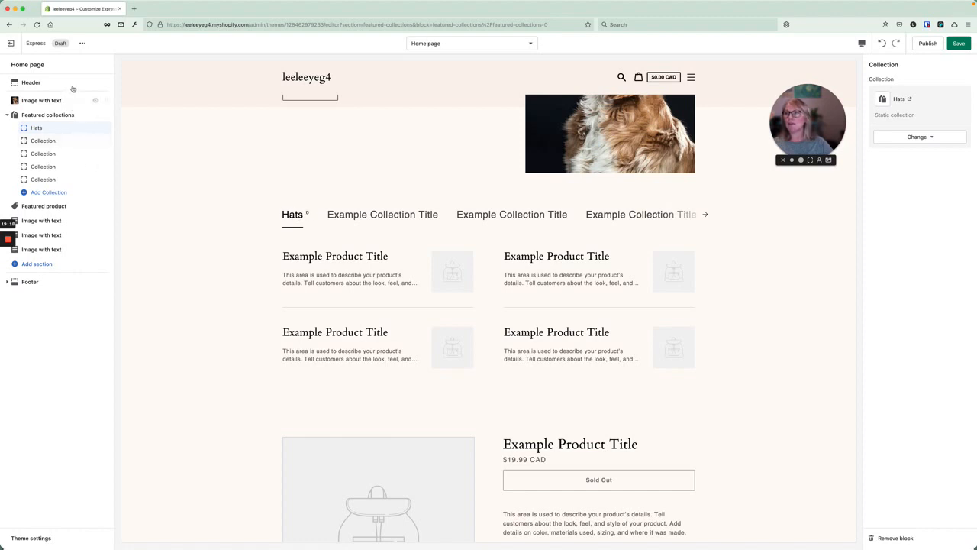
click(959, 42)
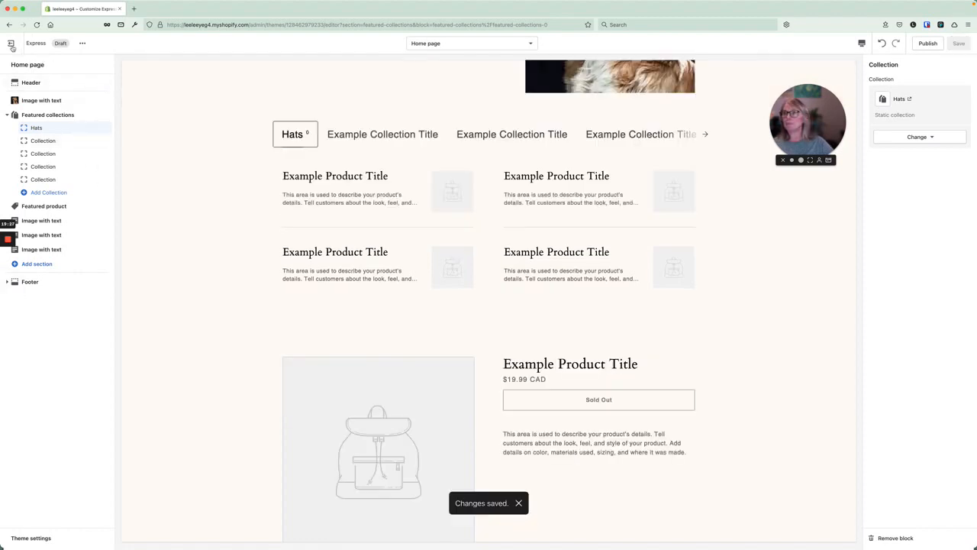
click(11, 43)
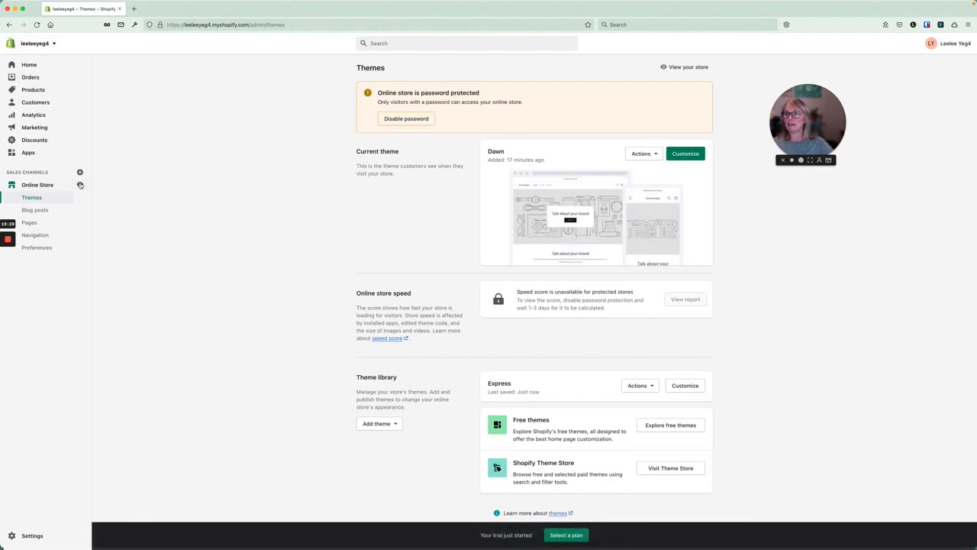
click(81, 185)
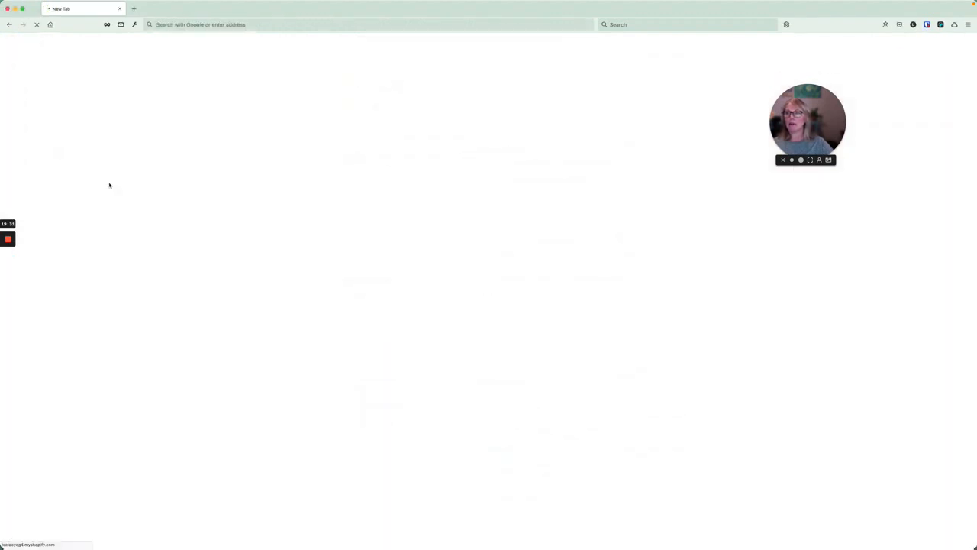
scroll(282, 179, down, 5)
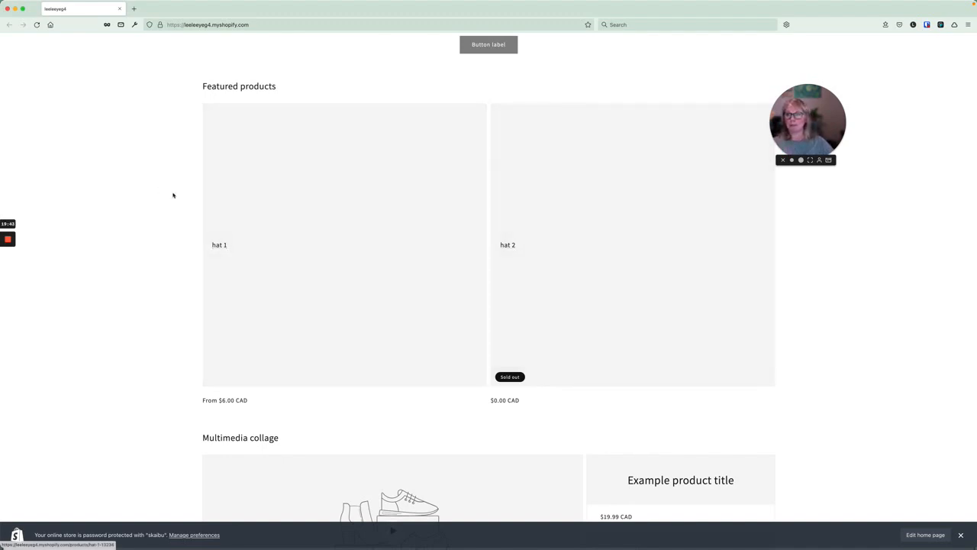
click(7, 9)
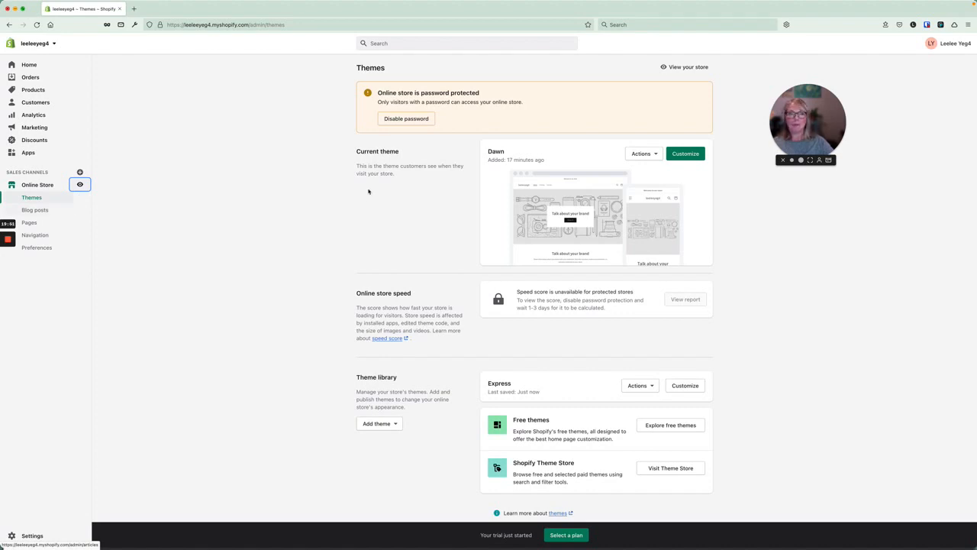
In Express's Image with text section, change the heading to 'headline' and the text to 'text box'.
click(687, 386)
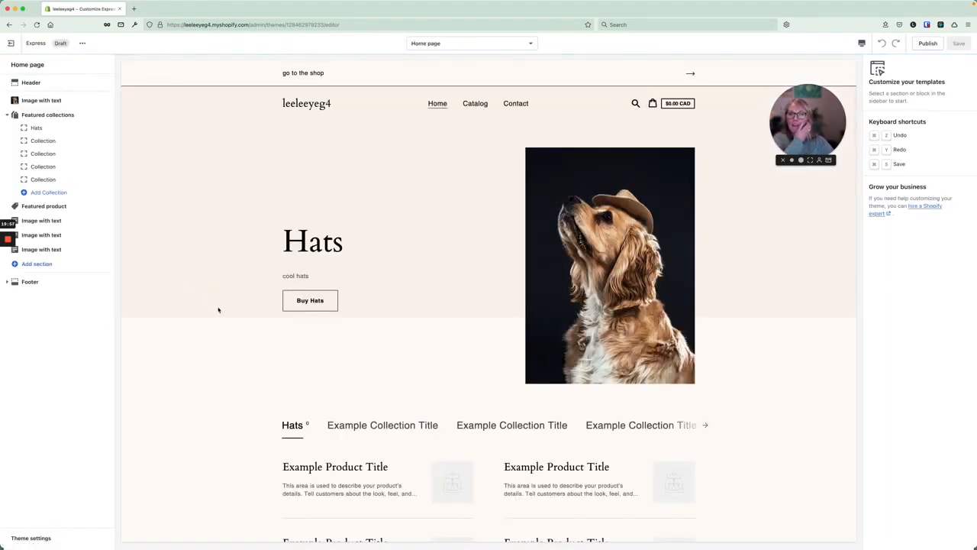
scroll(218, 309, down, 5)
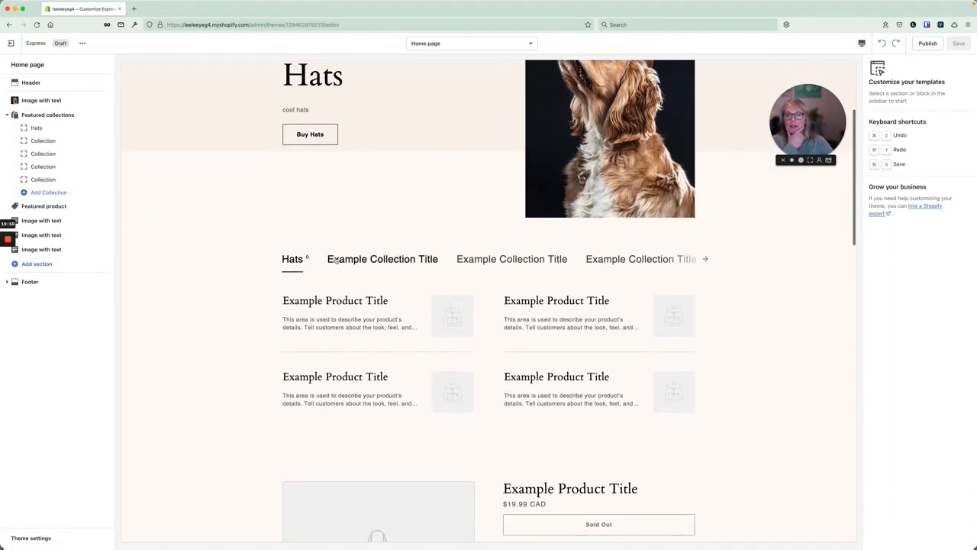
click(45, 220)
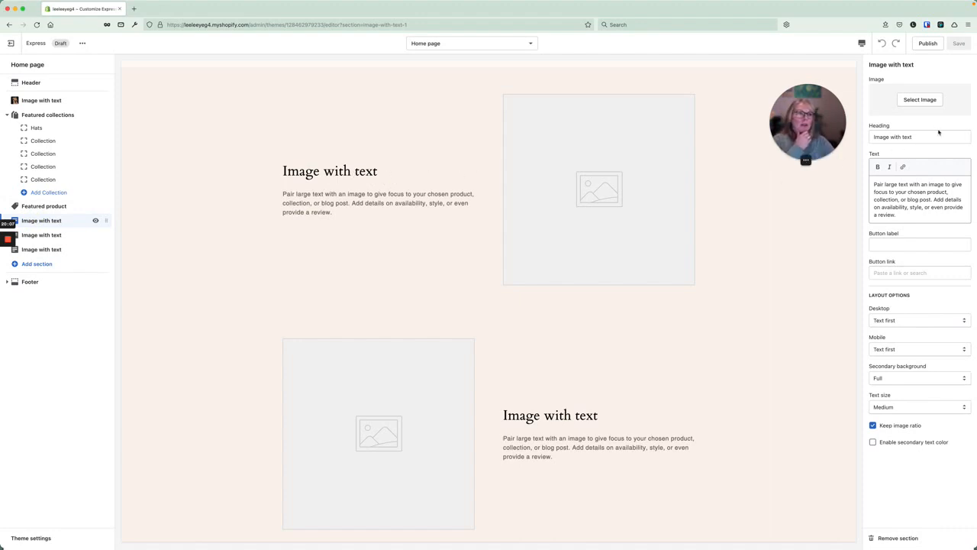
drag(930, 134, 861, 139)
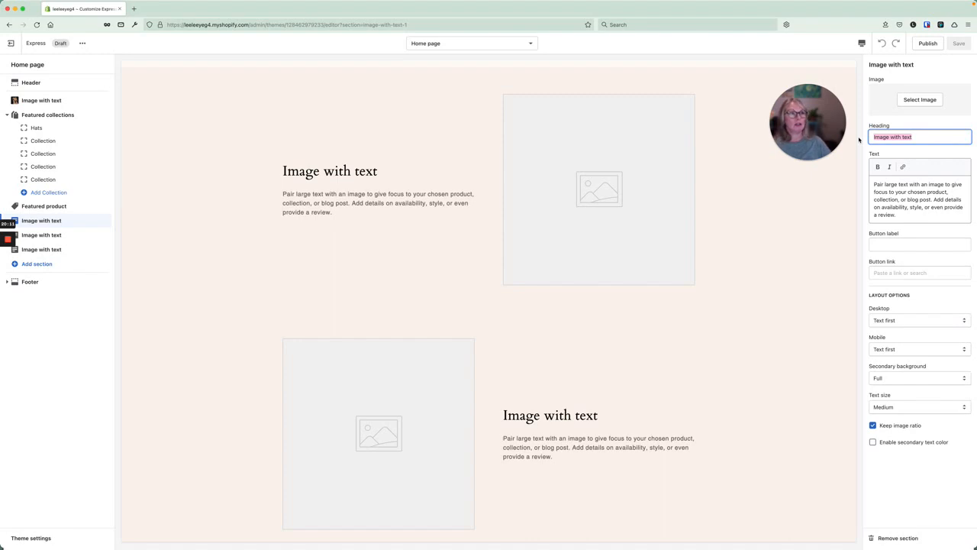
text(headli)
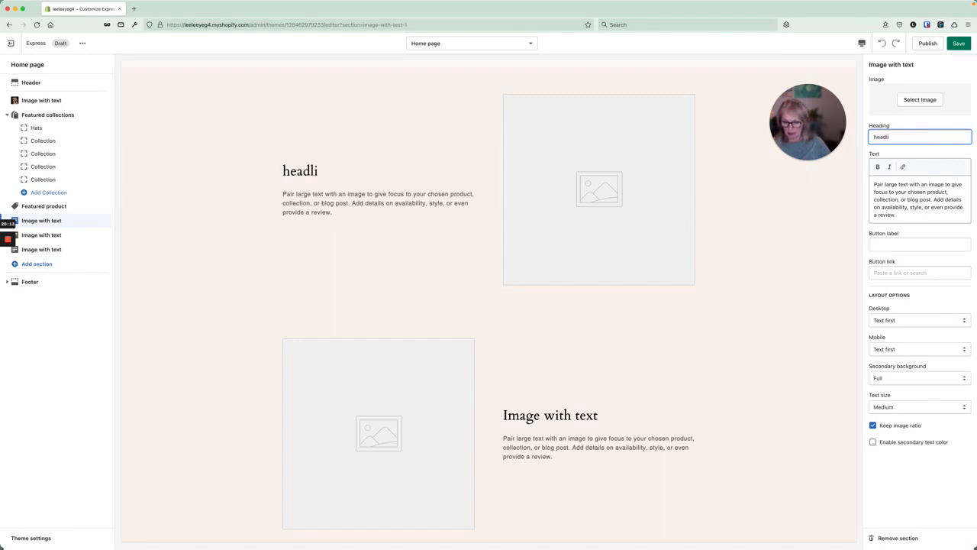
text(ne)
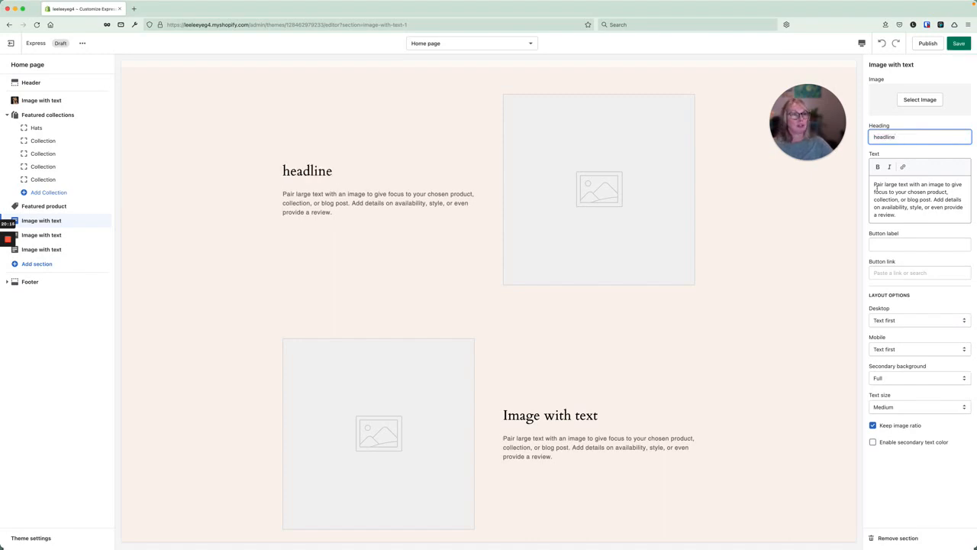
drag(874, 184, 907, 215)
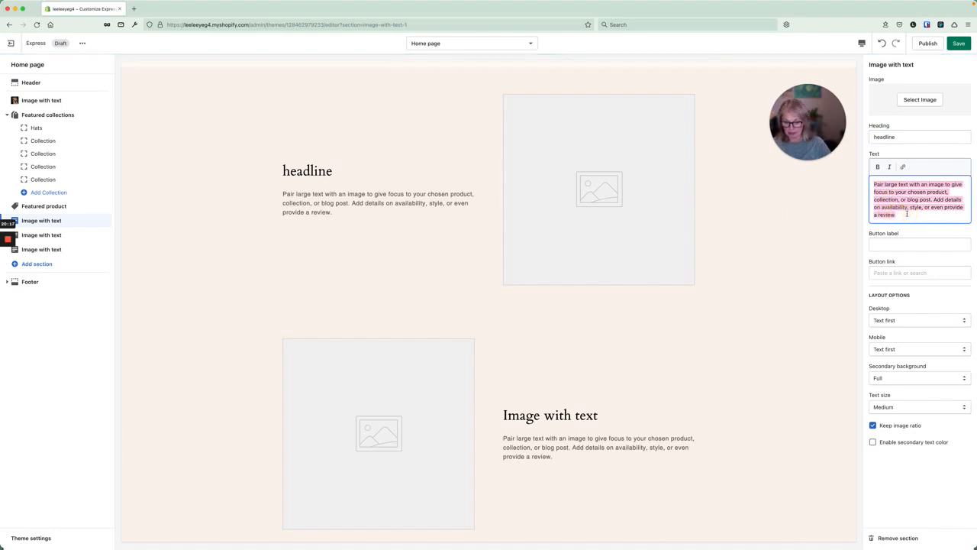
text(text box)
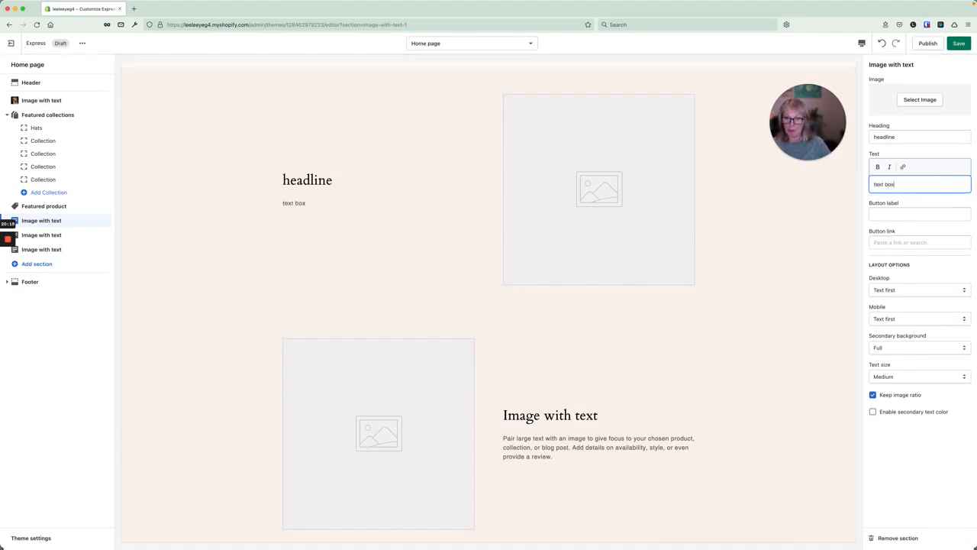
Label the section's button 'buy this now' and link it to the hat 1 product.
click(919, 215)
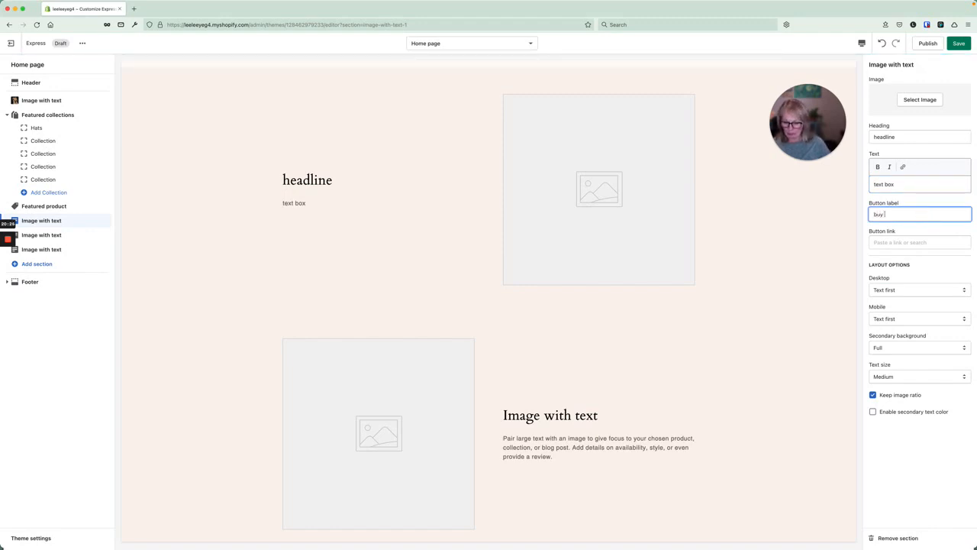
text(buy this r)
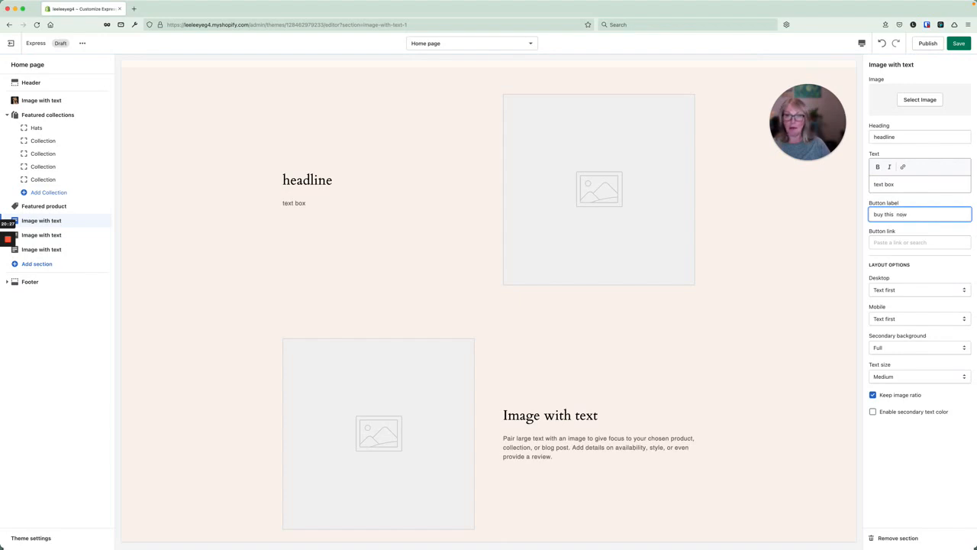
click(922, 242)
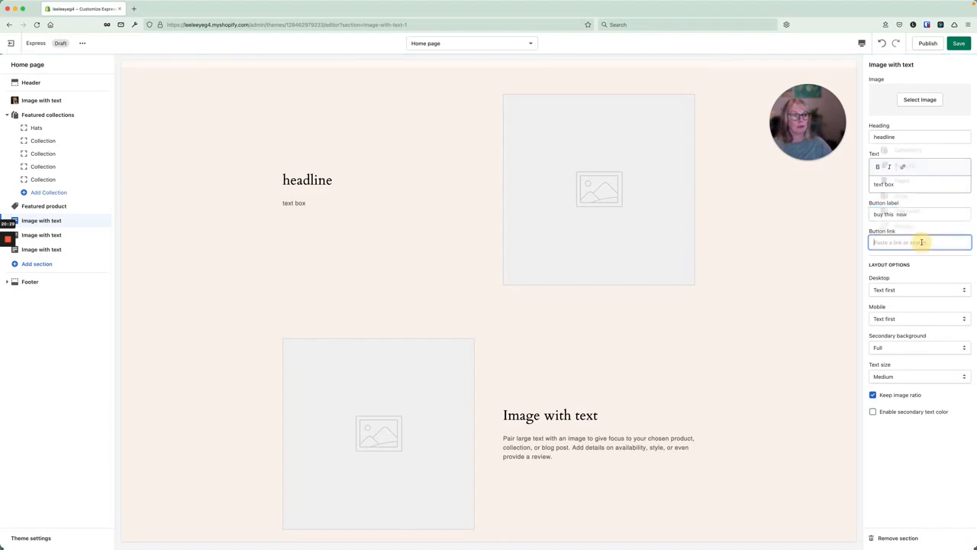
click(915, 167)
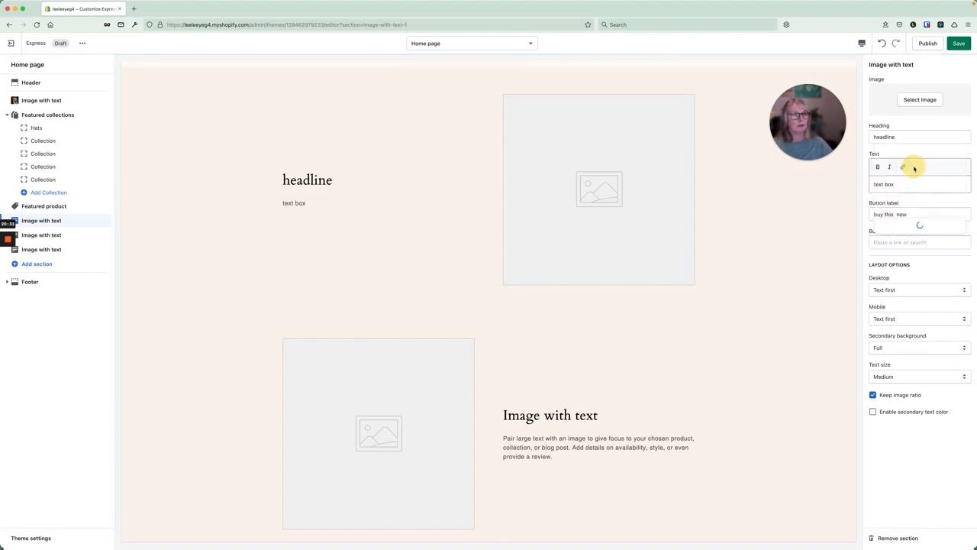
click(899, 212)
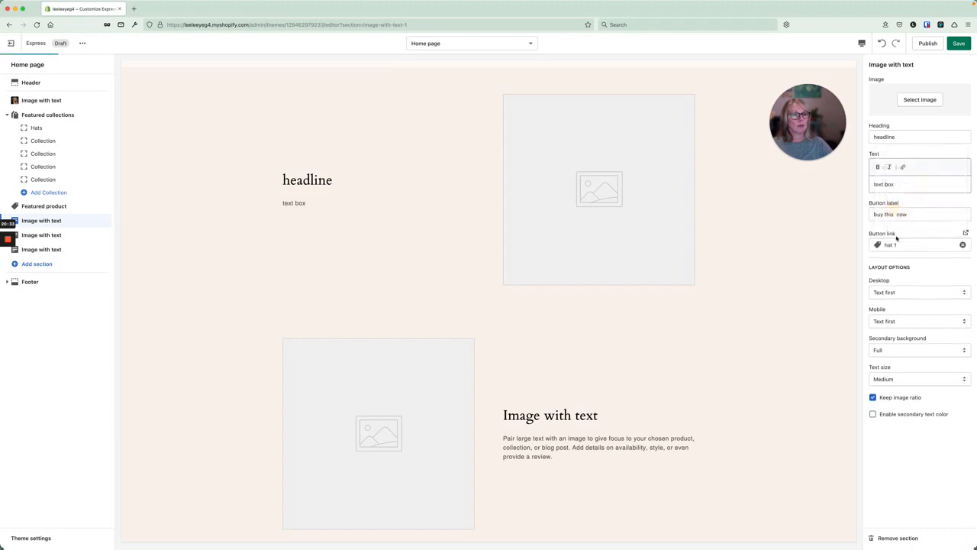
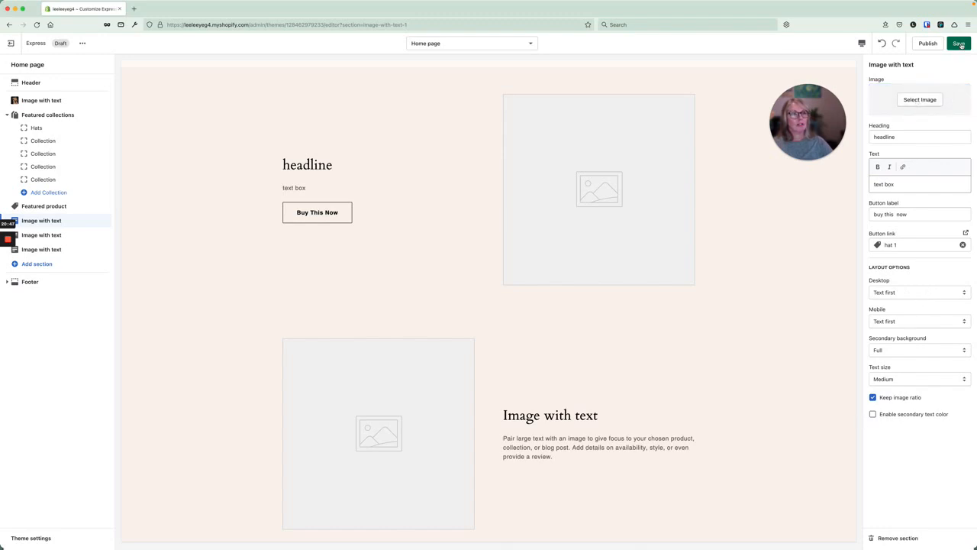
Search free images for 'hats', place the pink party-hat dogs photo in the first section, and save.
click(919, 99)
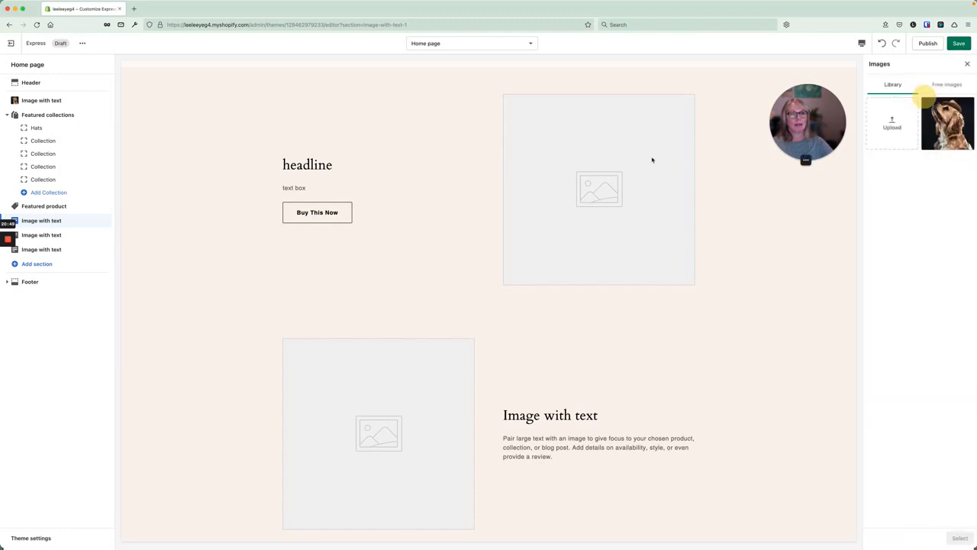
click(947, 84)
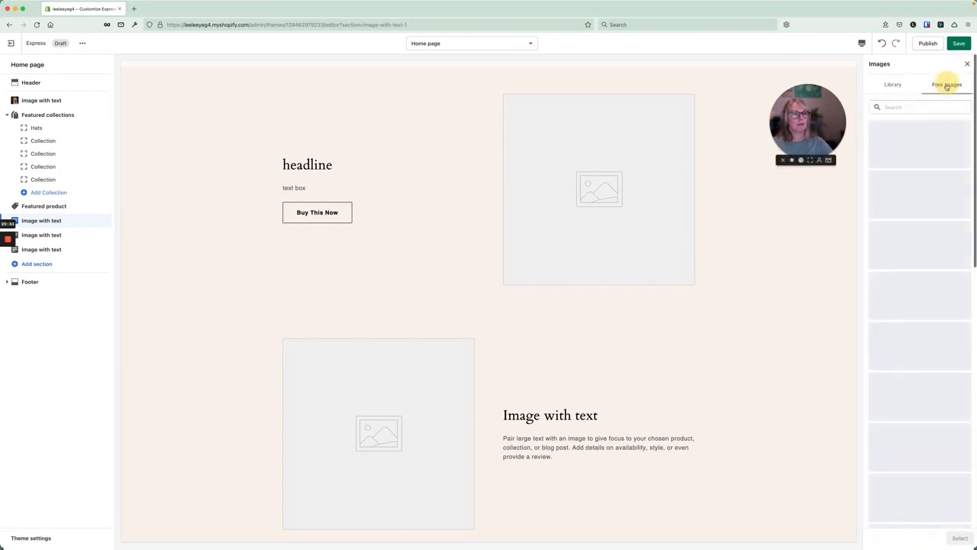
click(898, 107)
text(hats)
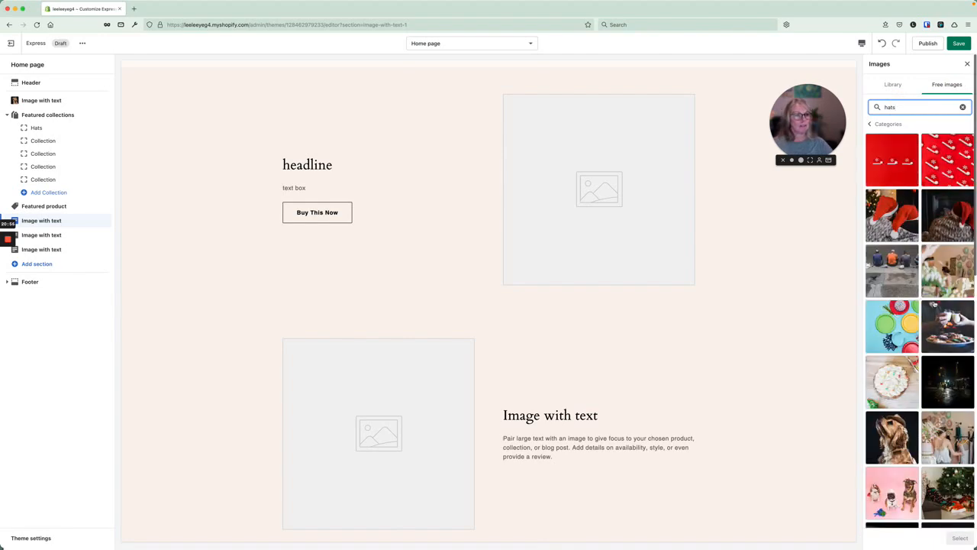
scroll(919, 305, down, 4)
click(891, 336)
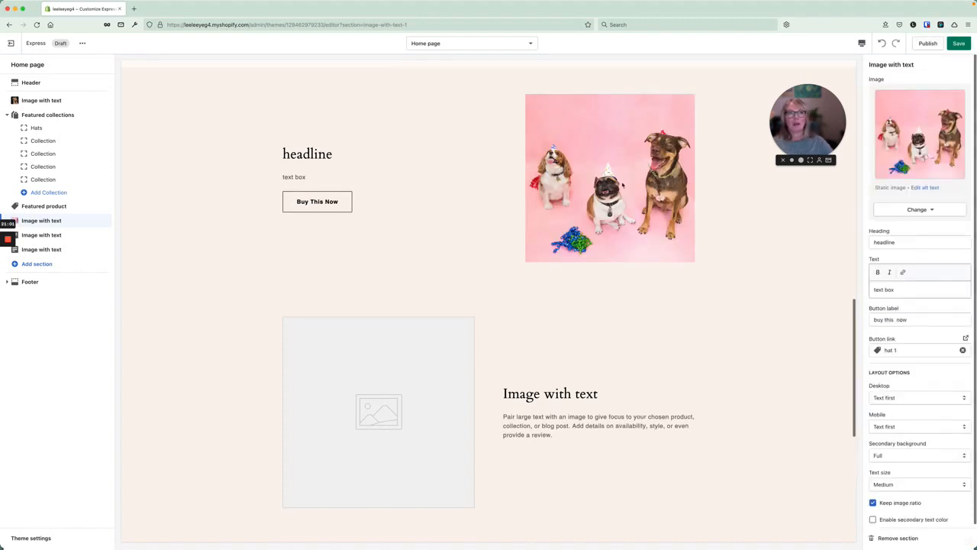
click(963, 43)
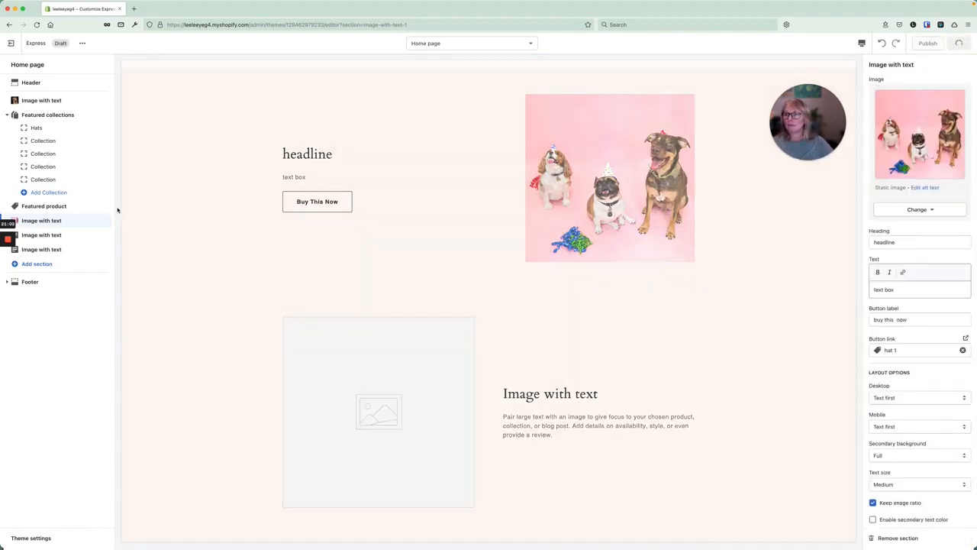
click(37, 235)
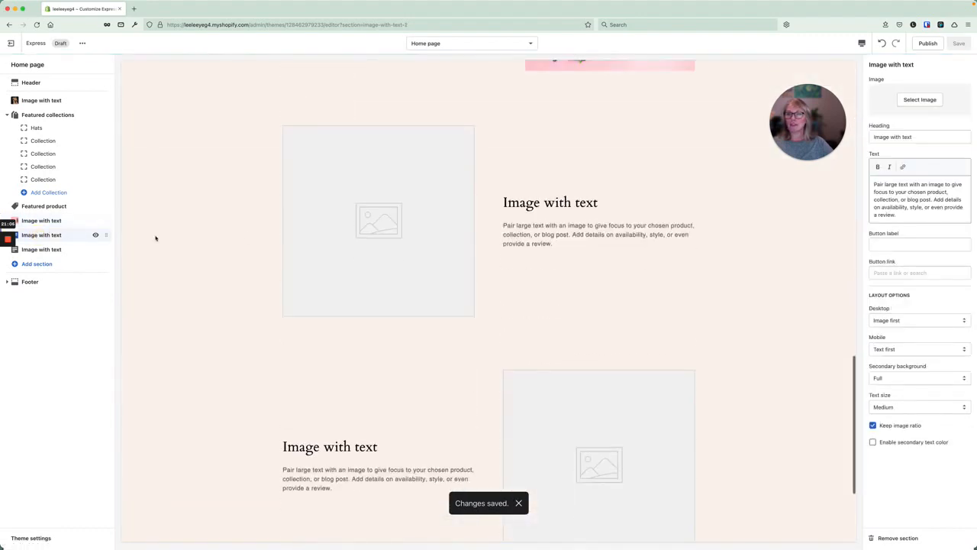
Search free images for 'hats', set the pug-in-a-cowboy-hat photo in the second section, and save.
click(920, 100)
click(947, 84)
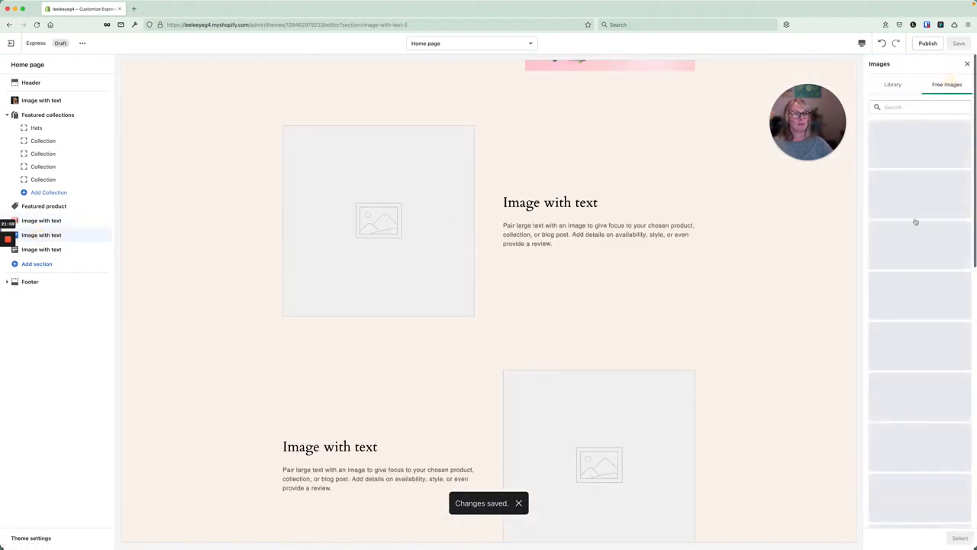
click(904, 104)
text(hats)
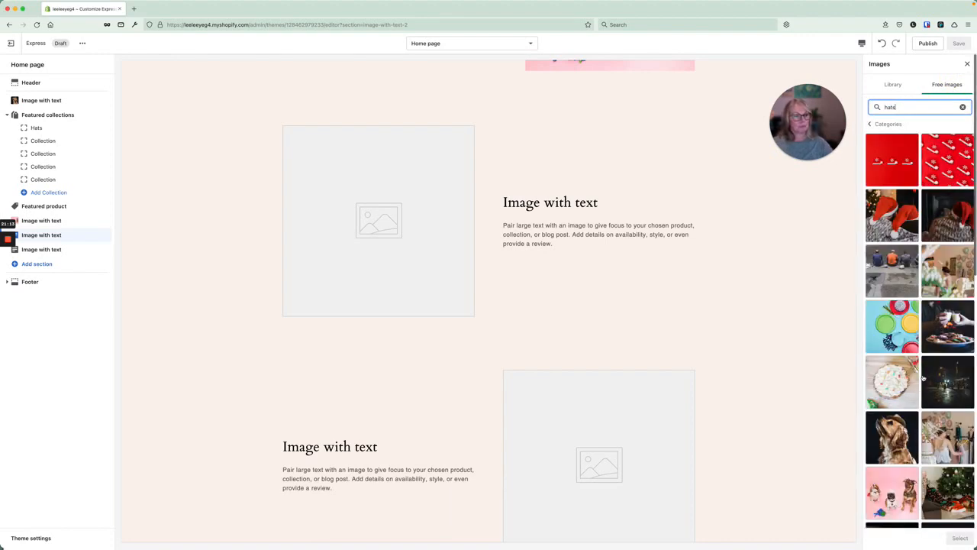
scroll(925, 393, down, 5)
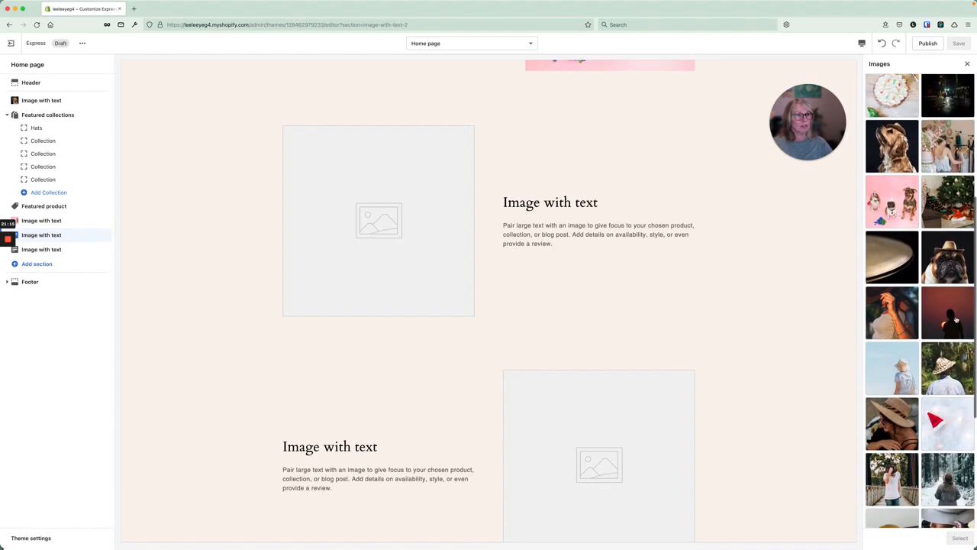
click(954, 260)
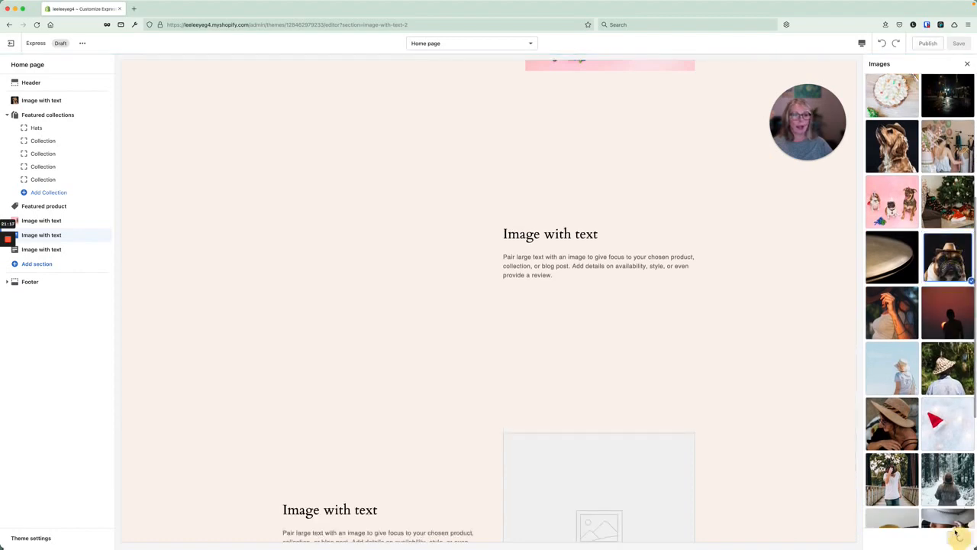
click(377, 282)
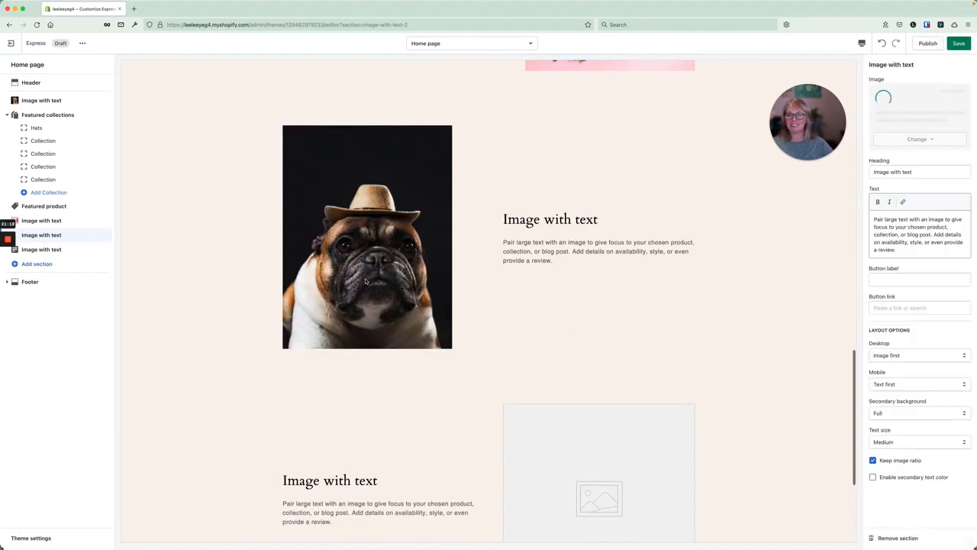
click(959, 43)
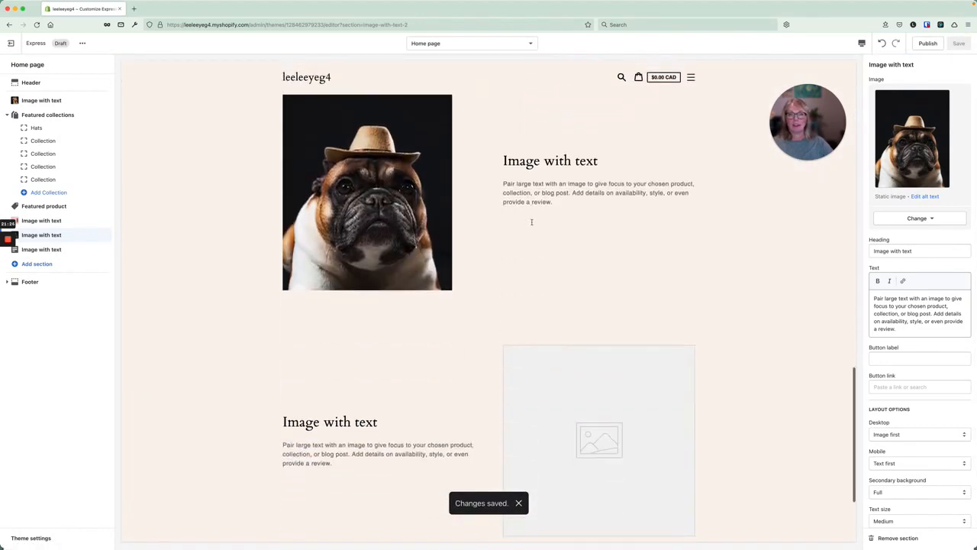
click(46, 249)
Search free images for 'hat', set the Santa-hat street photo in the third section, and save.
click(920, 103)
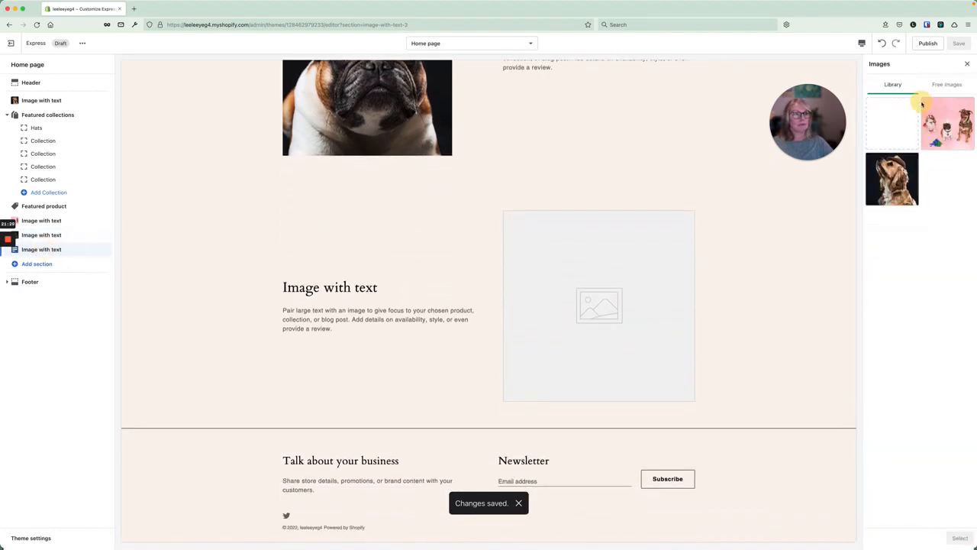
click(940, 87)
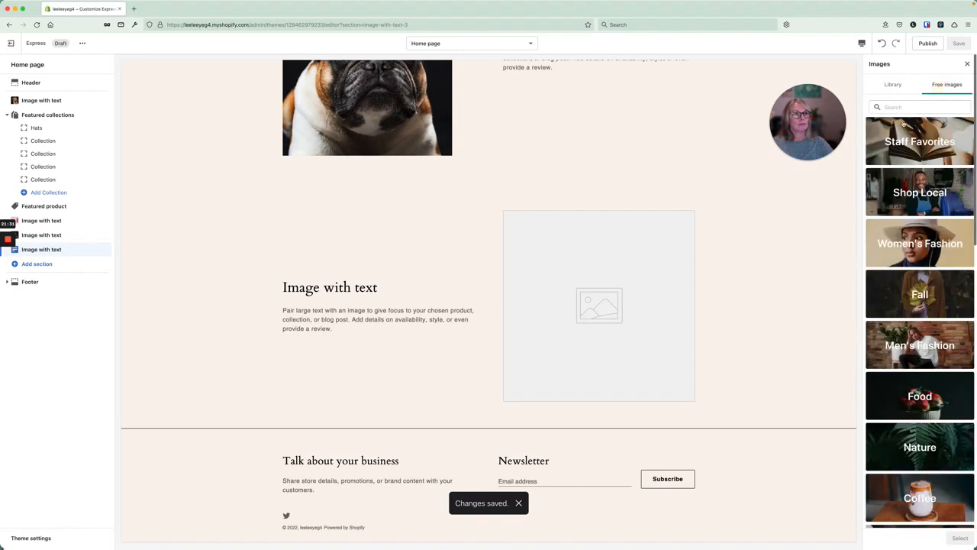
click(923, 107)
text(hat)
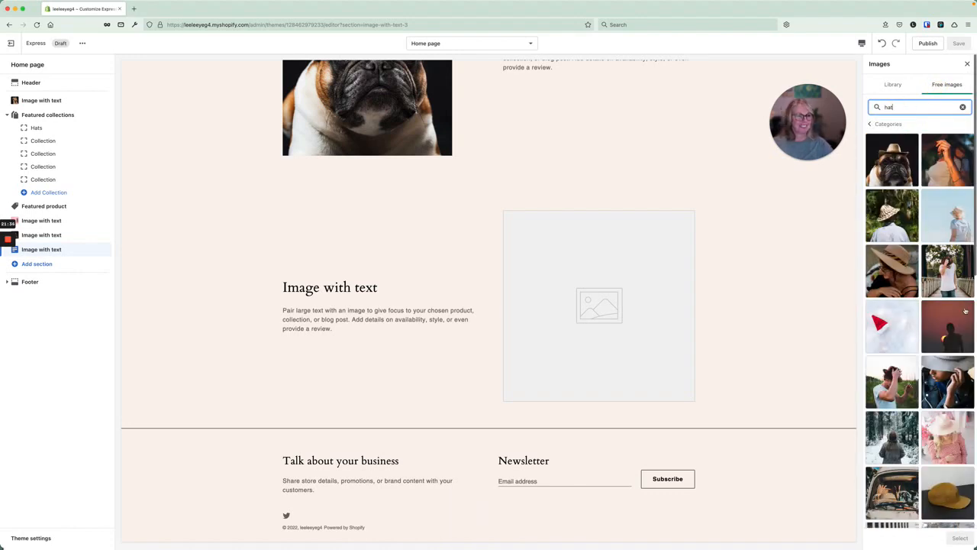
scroll(965, 311, down, 5)
scroll(965, 311, down, 6)
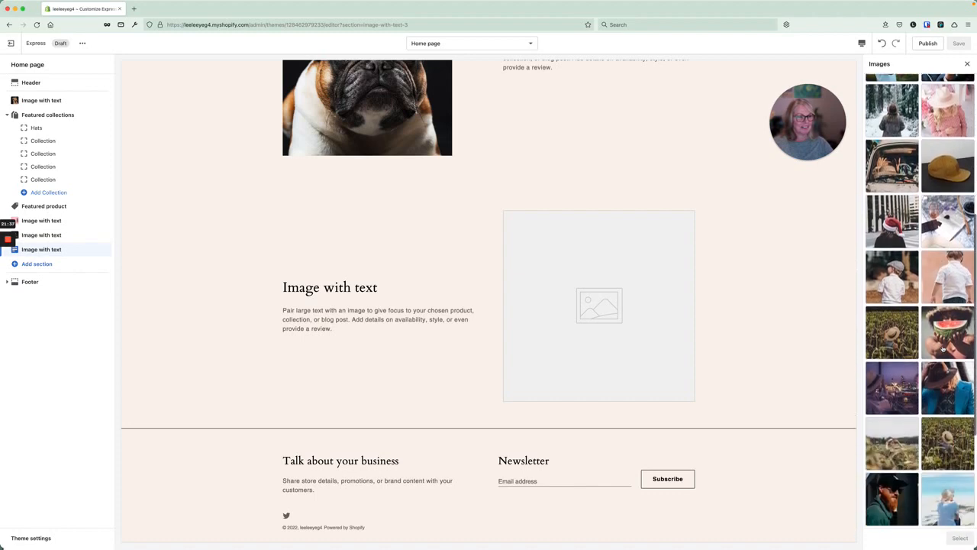
scroll(944, 349, up, 3)
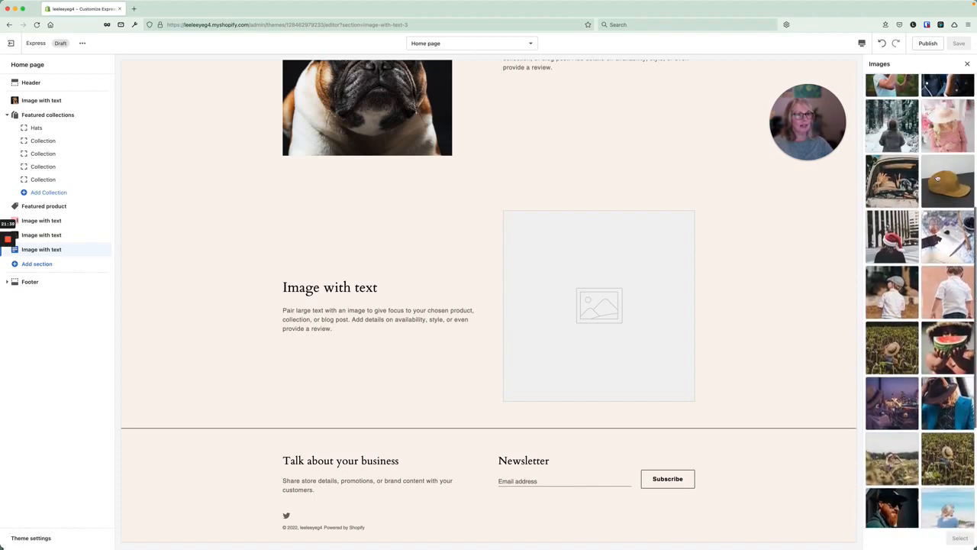
scroll(920, 301, down, 5)
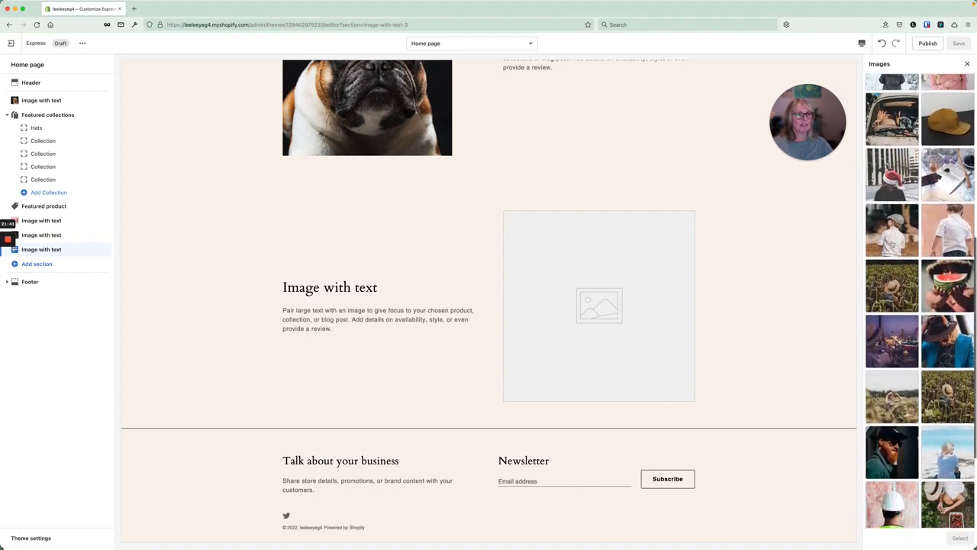
scroll(919, 300, up, 4)
click(891, 218)
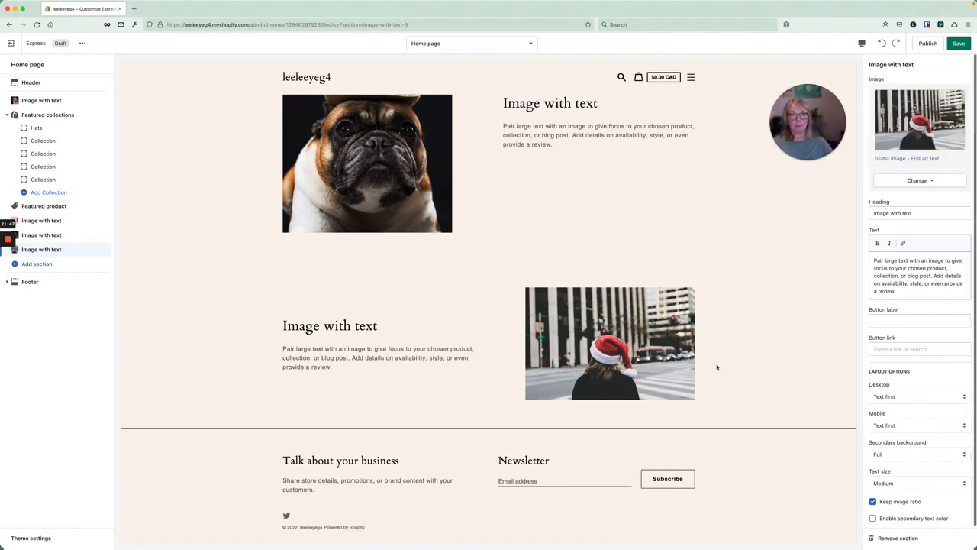
click(960, 44)
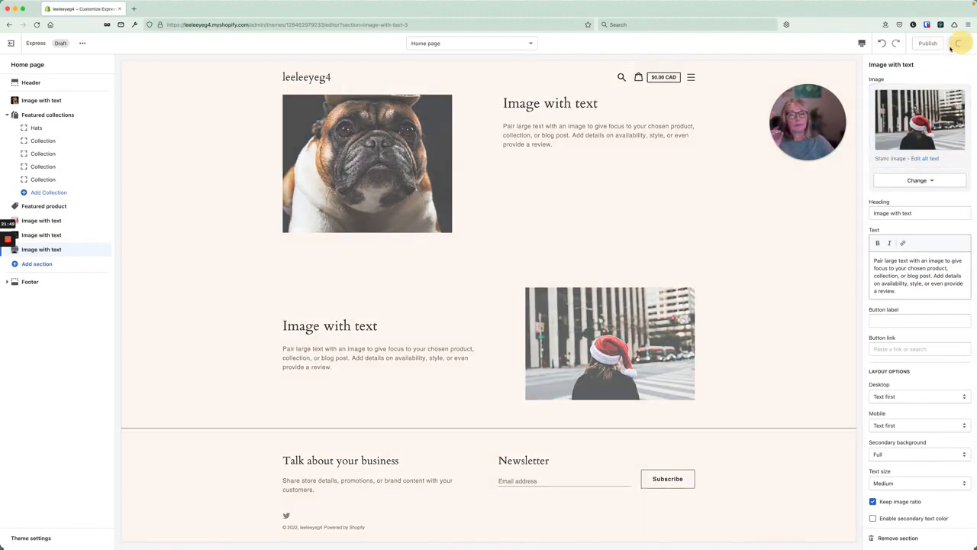
Add a Multi-column section and change its heading to 'this is a column of 2'.
click(35, 262)
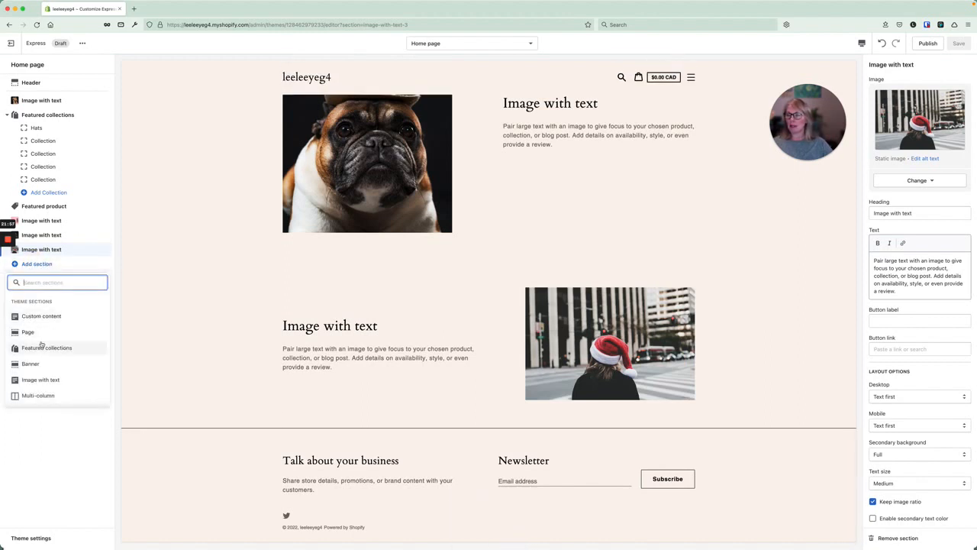
scroll(42, 344, down, 1)
scroll(41, 344, up, 1)
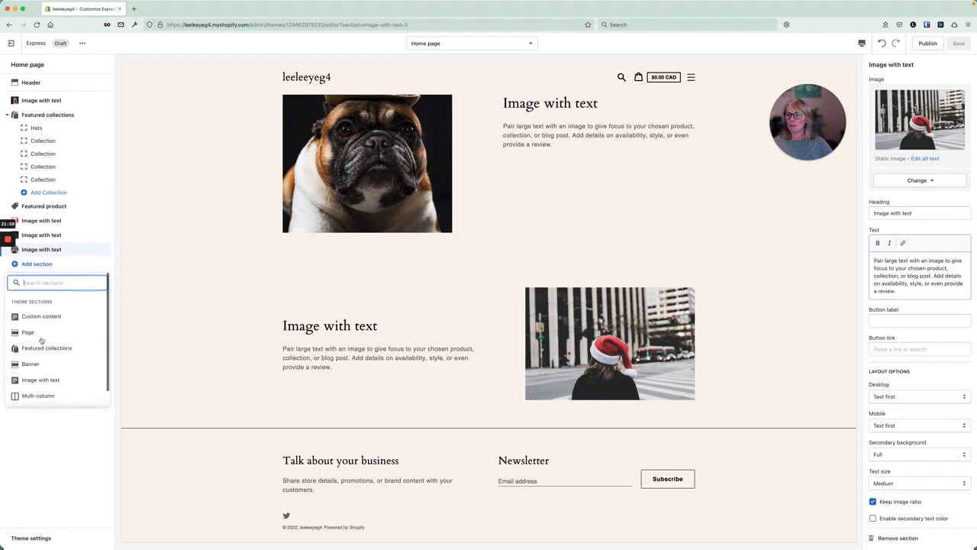
click(42, 395)
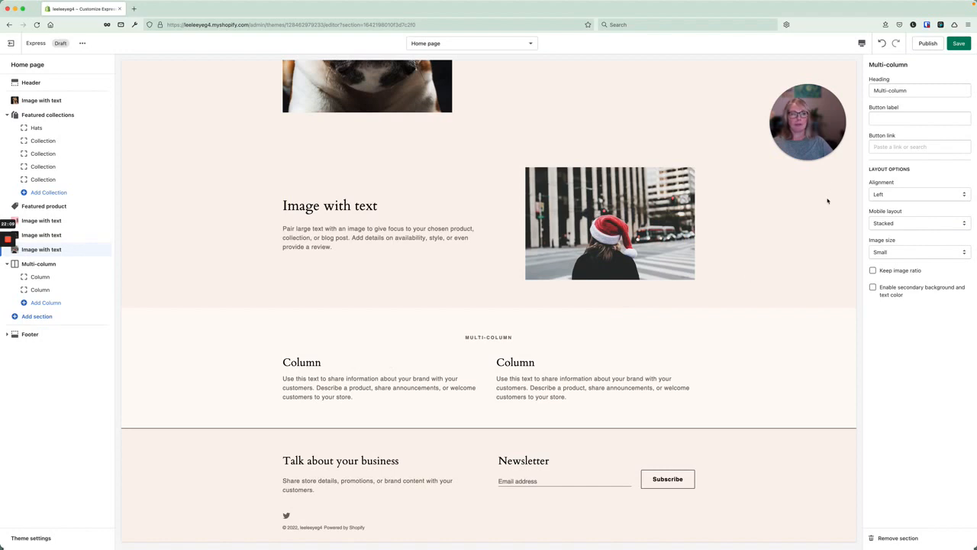
drag(923, 92, 874, 90)
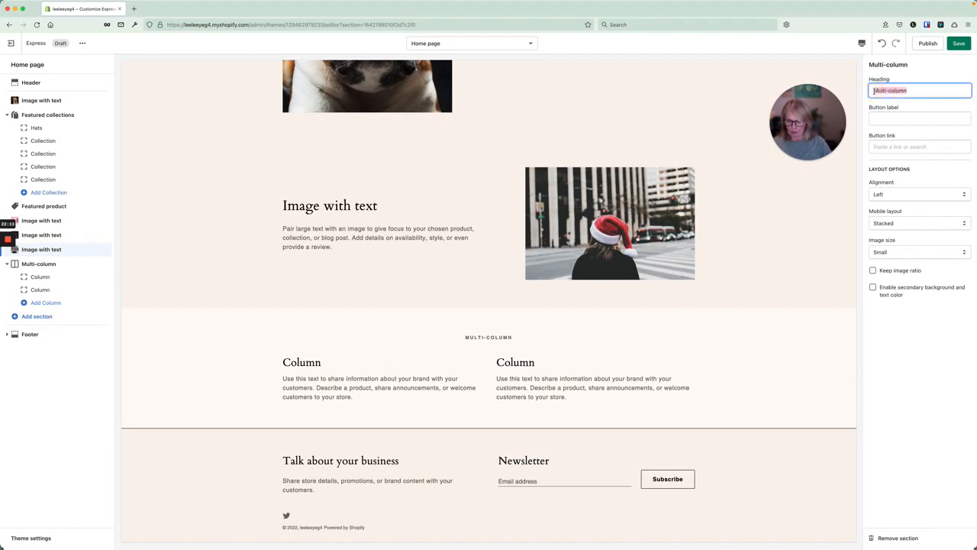
text(th)
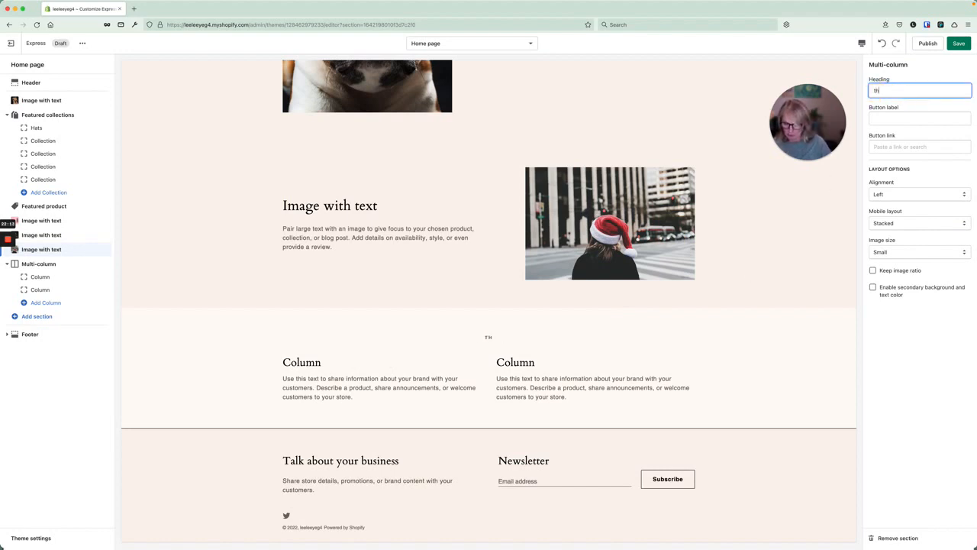
text(is is a colum)
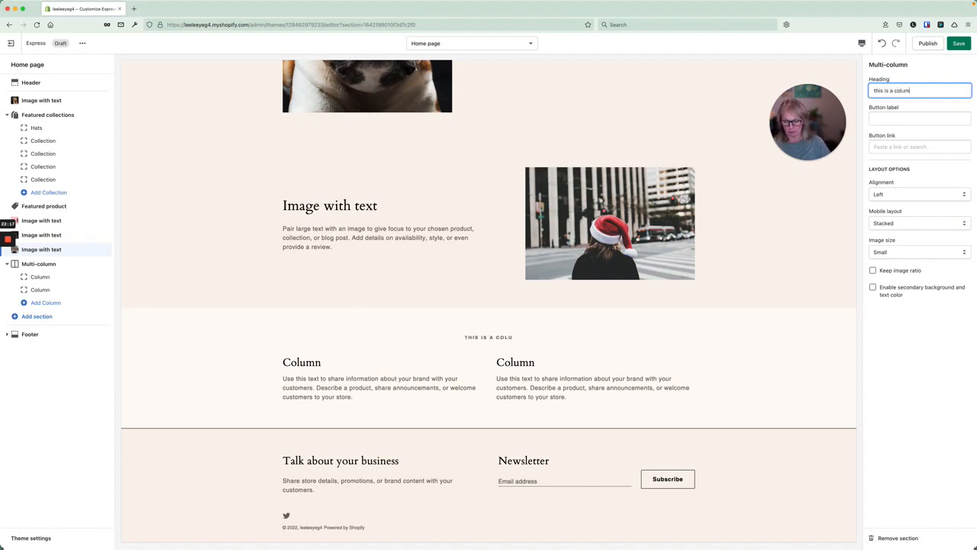
text(n of 2)
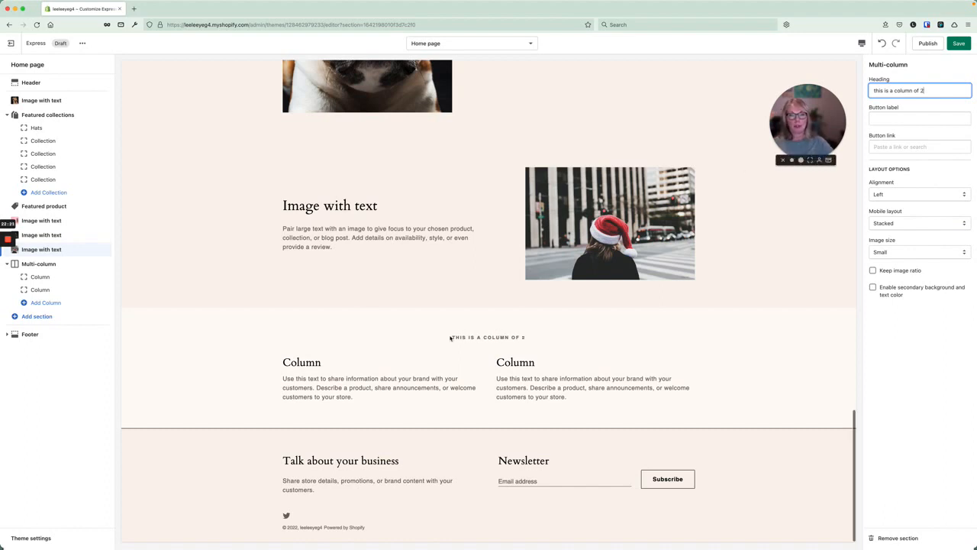
drag(450, 338, 527, 338)
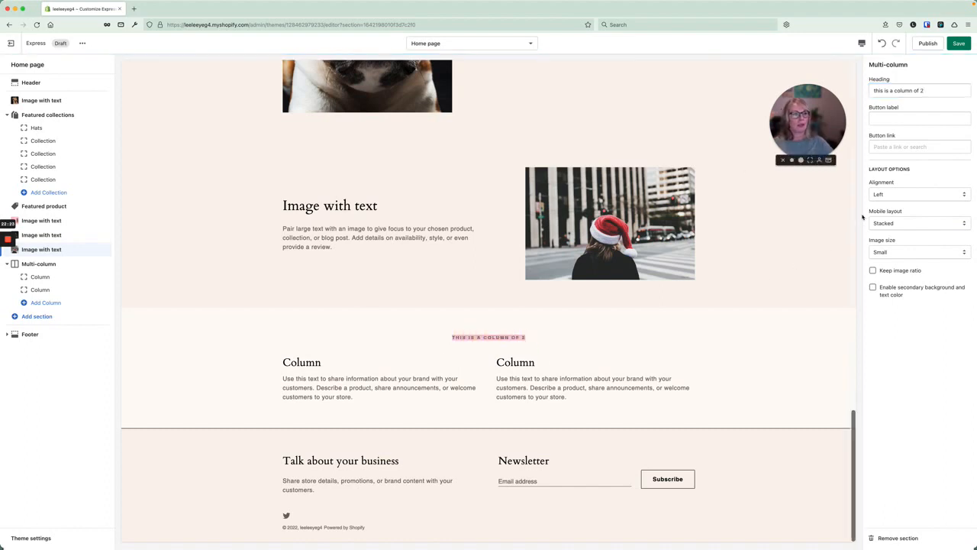
click(40, 277)
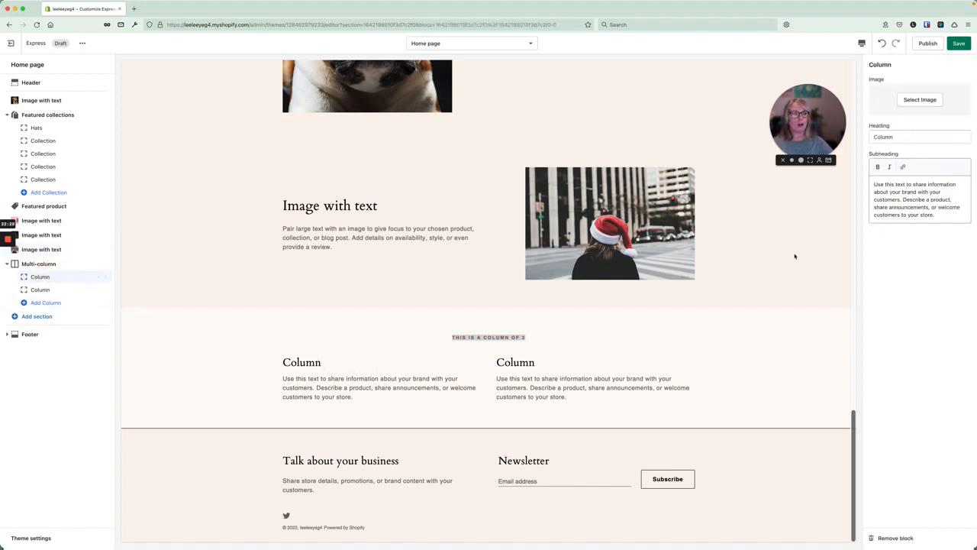
Add '1' to Column 1's heading and give Column 2 a free Shop Local stock photo.
click(899, 136)
text(1)
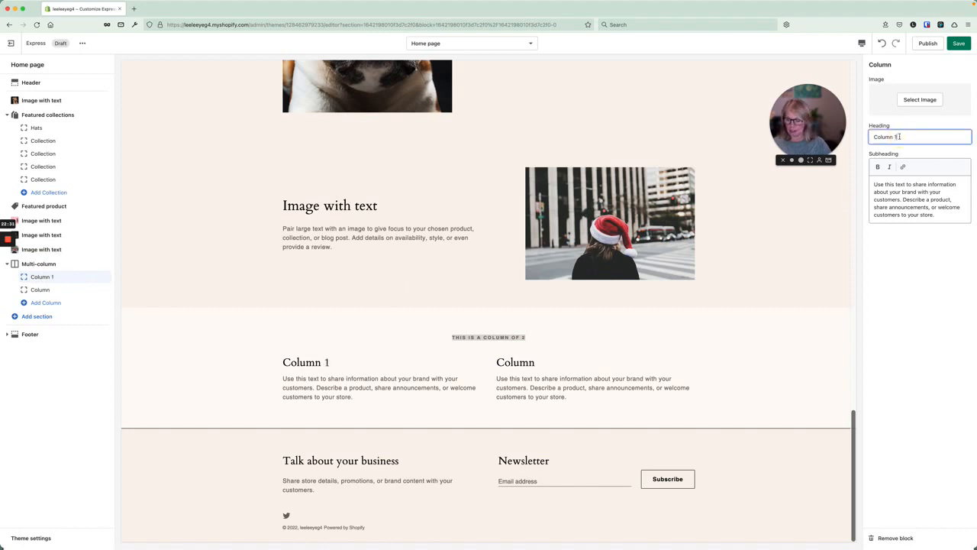
click(39, 290)
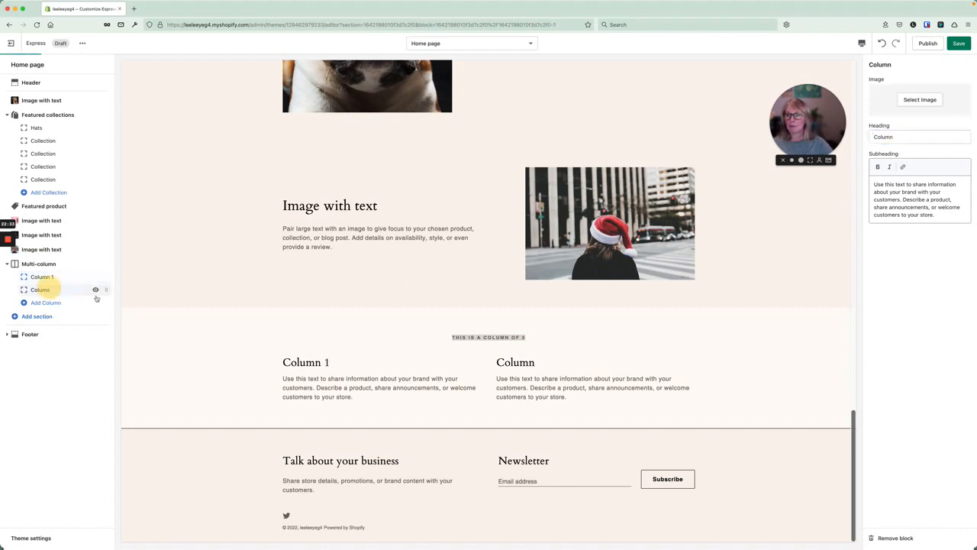
click(908, 137)
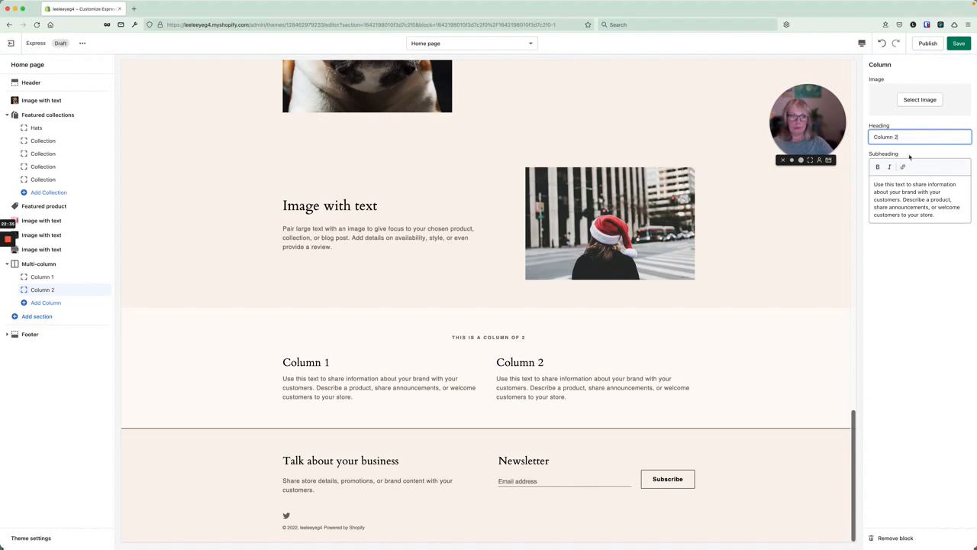
click(921, 104)
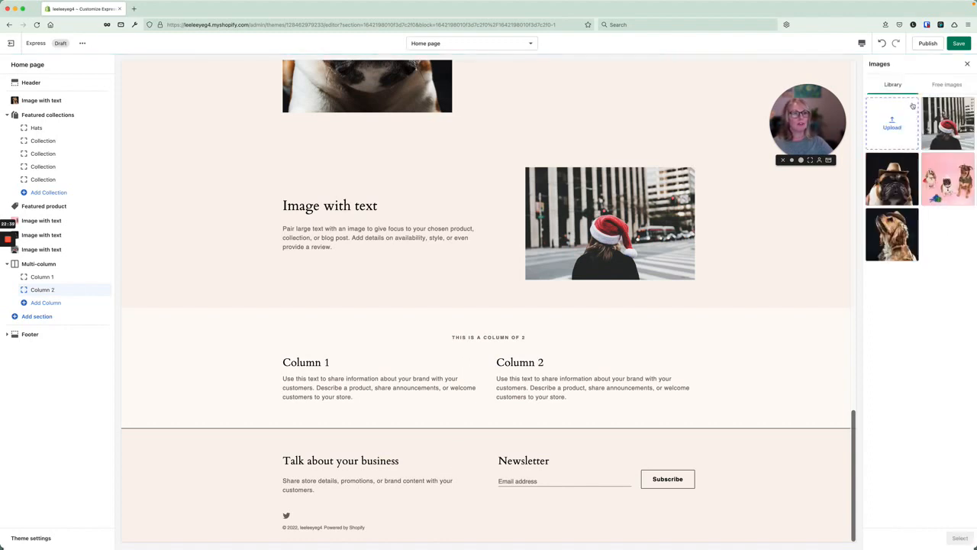
click(946, 84)
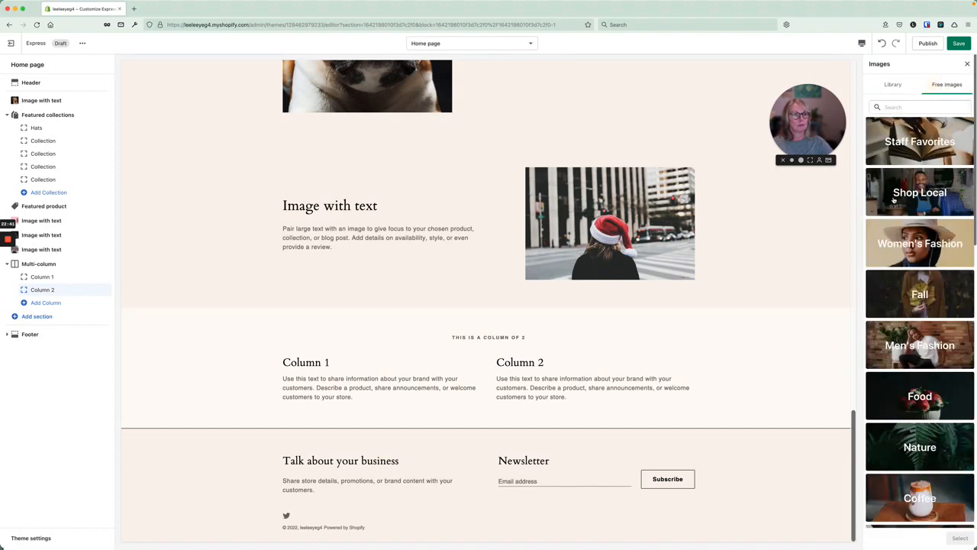
click(897, 199)
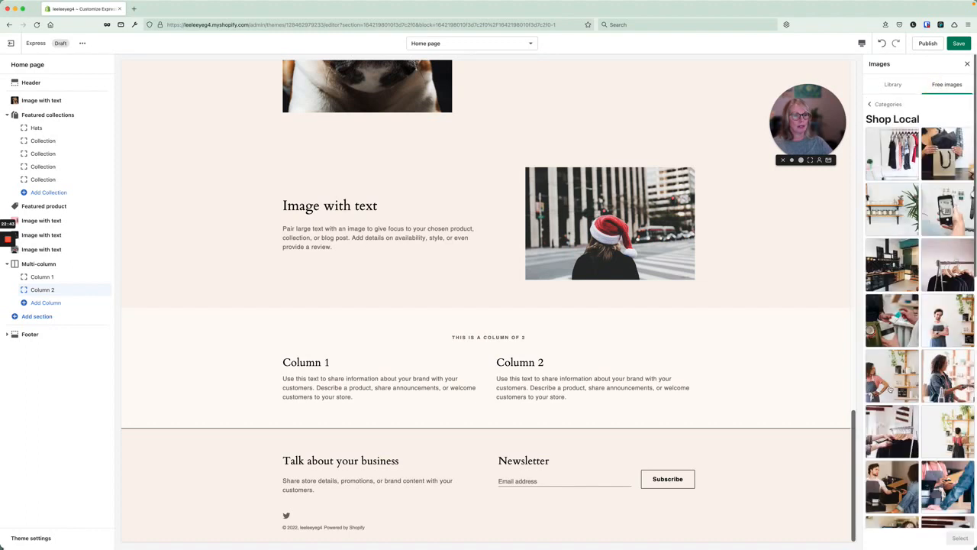
click(890, 382)
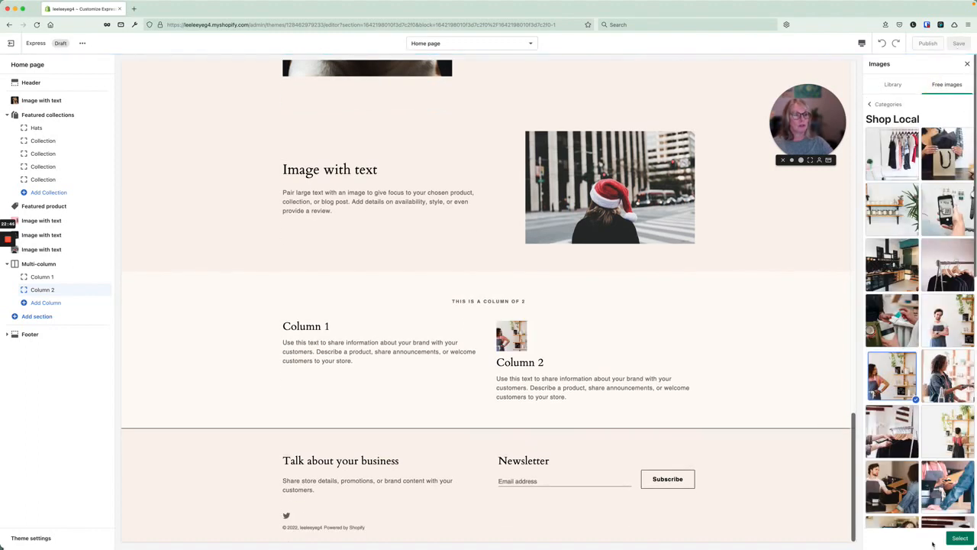
click(959, 539)
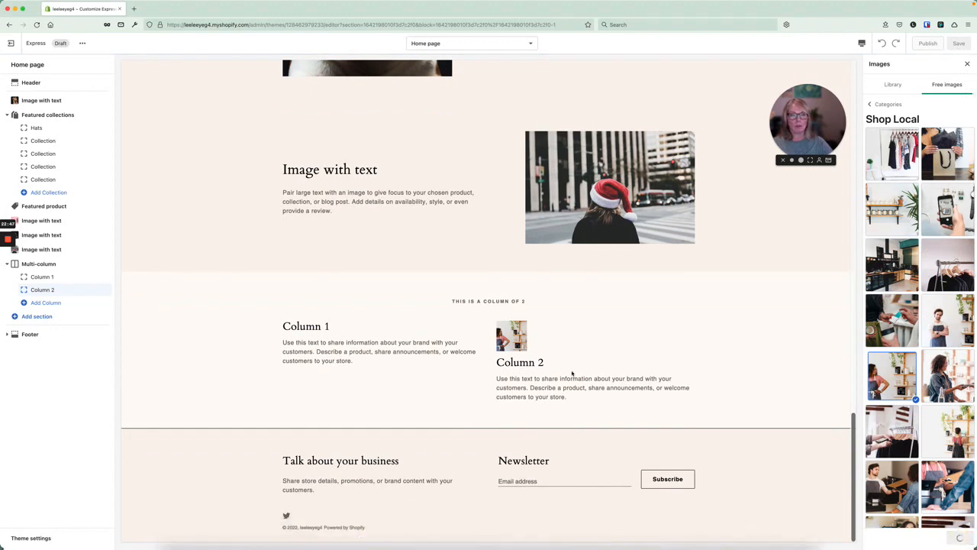
Give Column 1 the same shop photo from the image library.
click(42, 277)
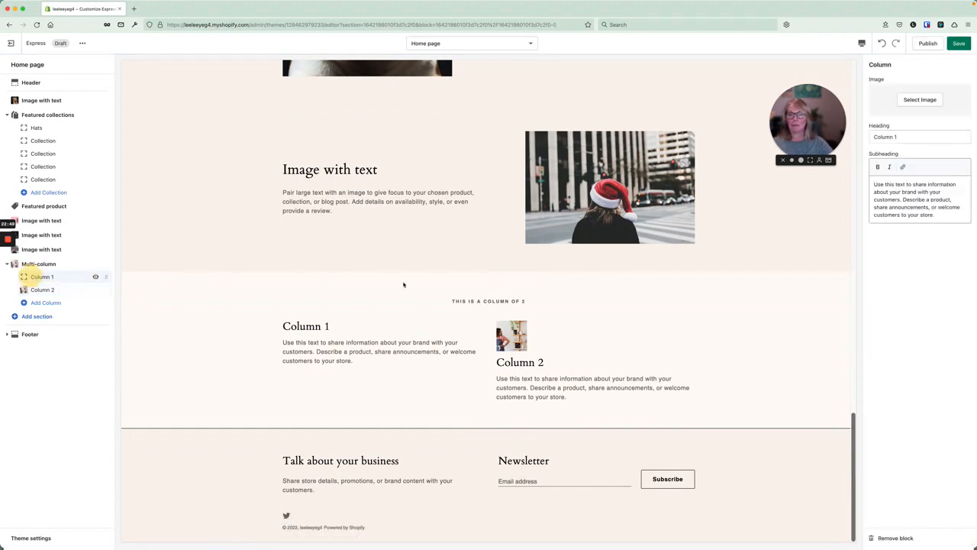
click(923, 100)
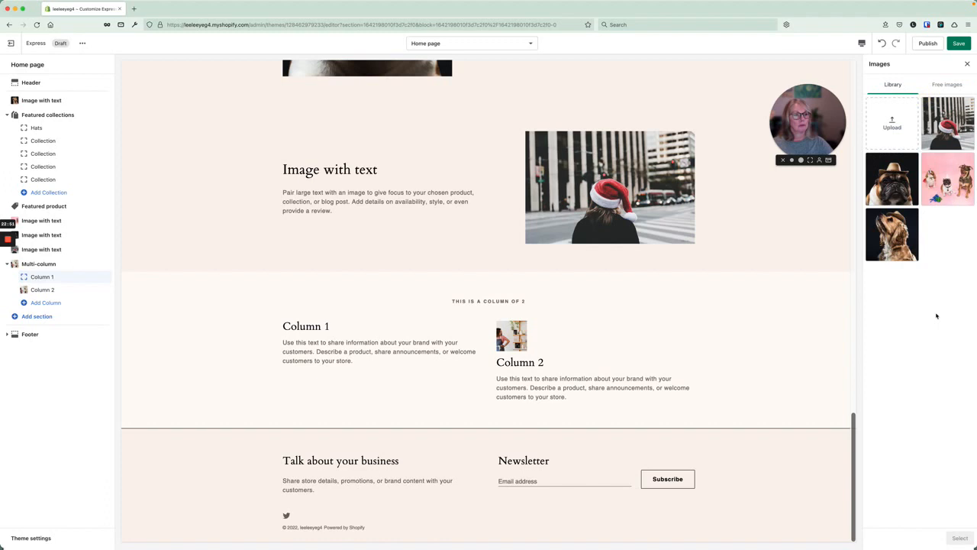
click(903, 130)
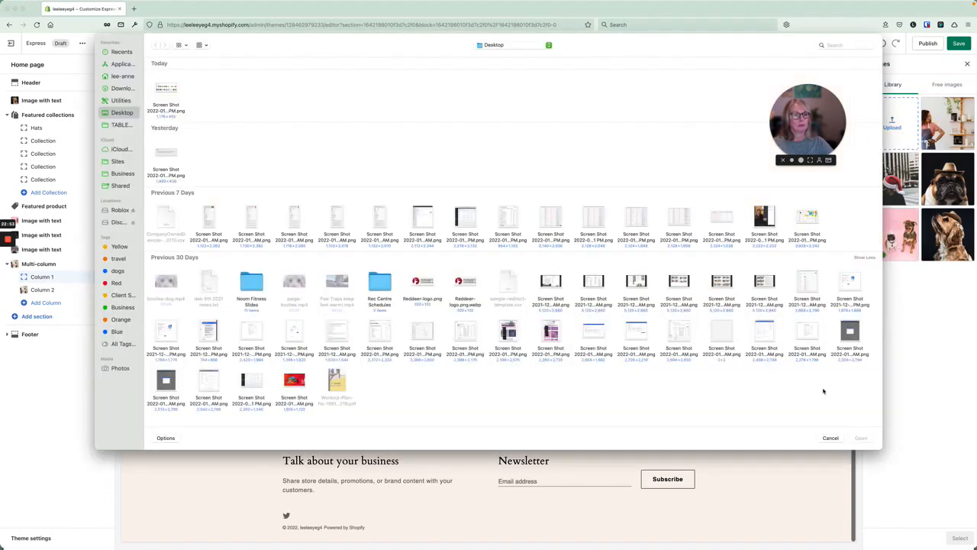
click(830, 437)
click(947, 122)
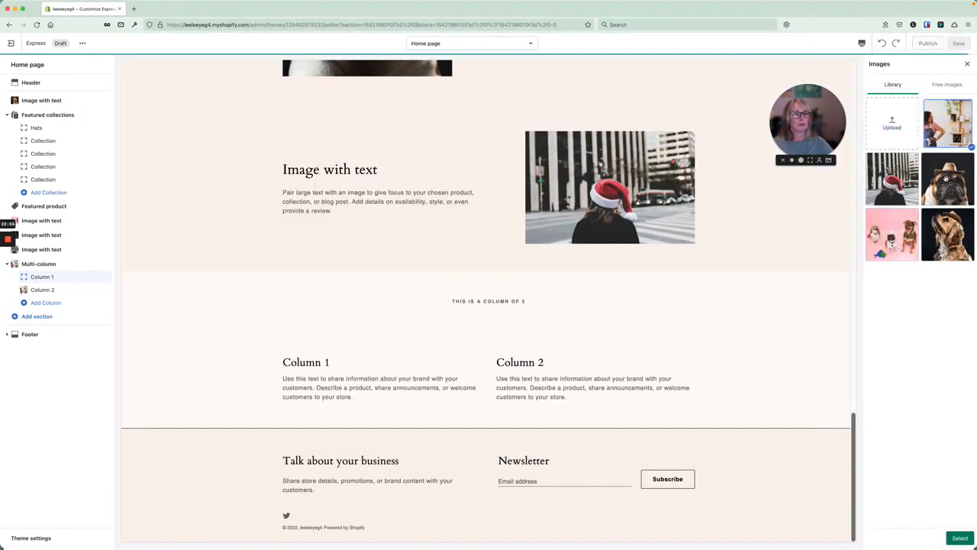
click(960, 538)
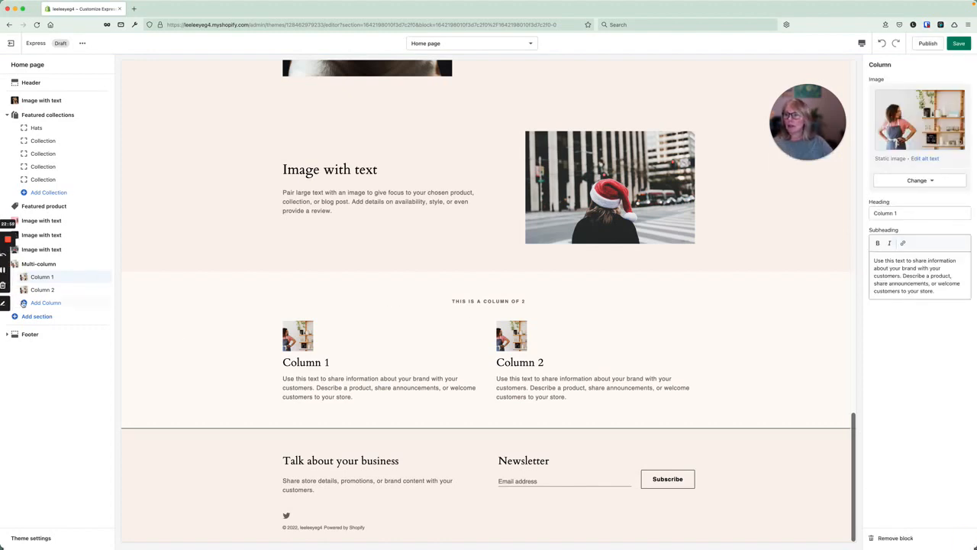
Append 'website' to the footer's 'Talk about your business' heading and save the theme.
click(29, 335)
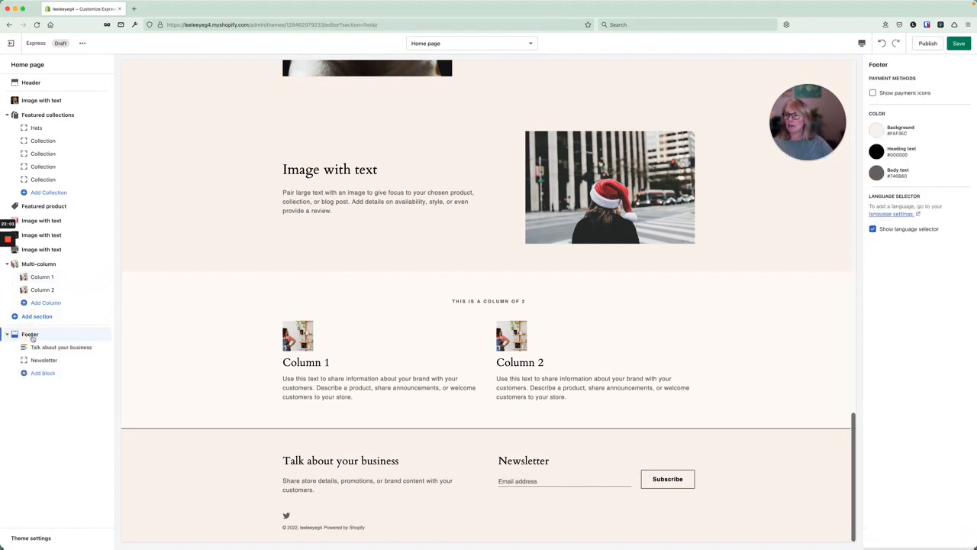
click(39, 347)
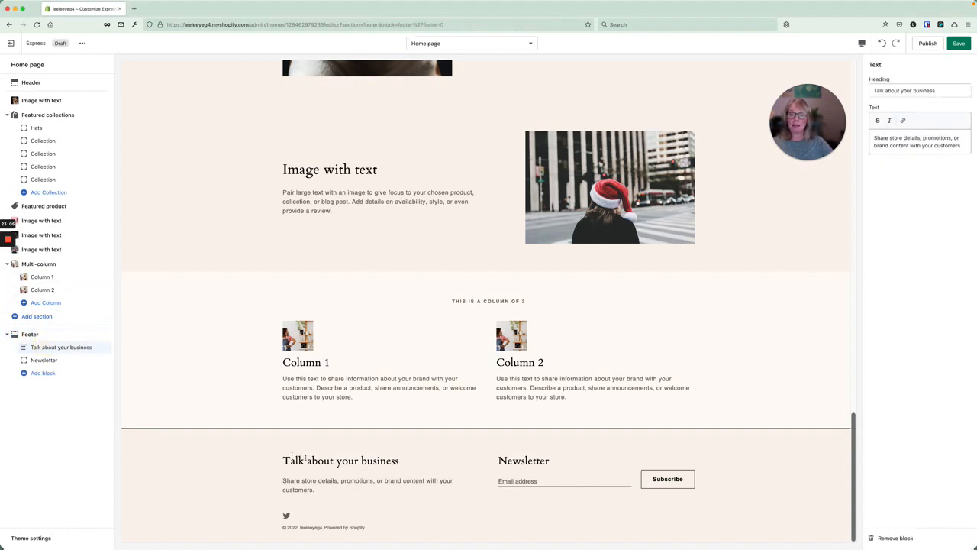
click(939, 90)
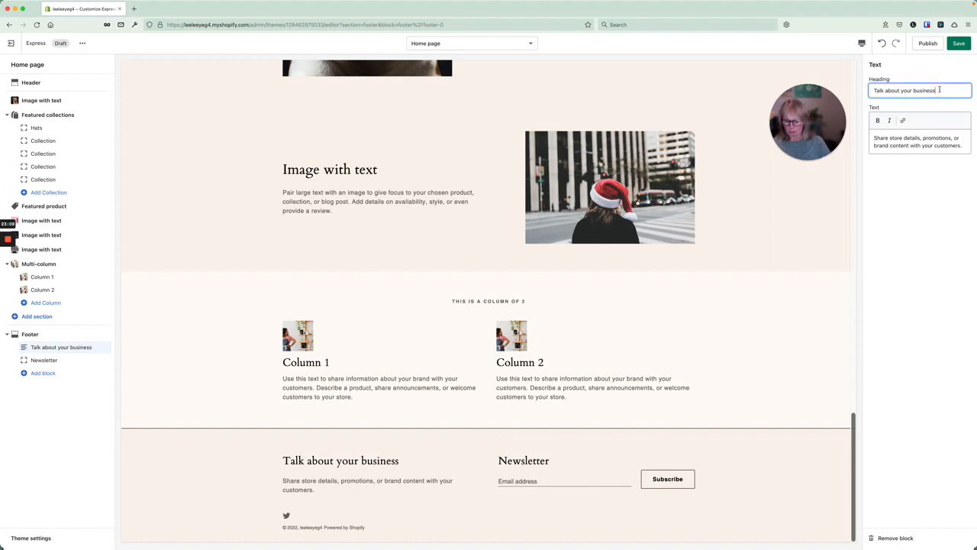
text(website)
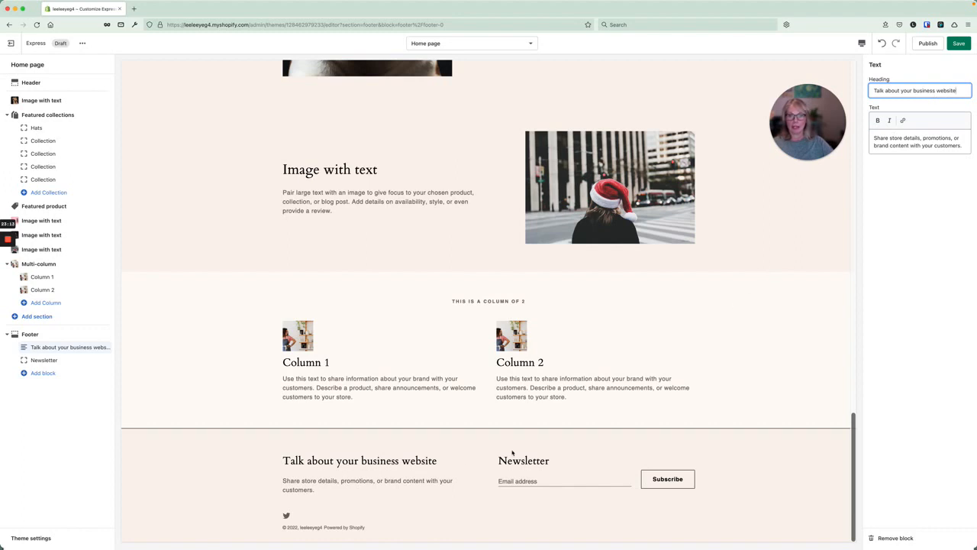
click(473, 453)
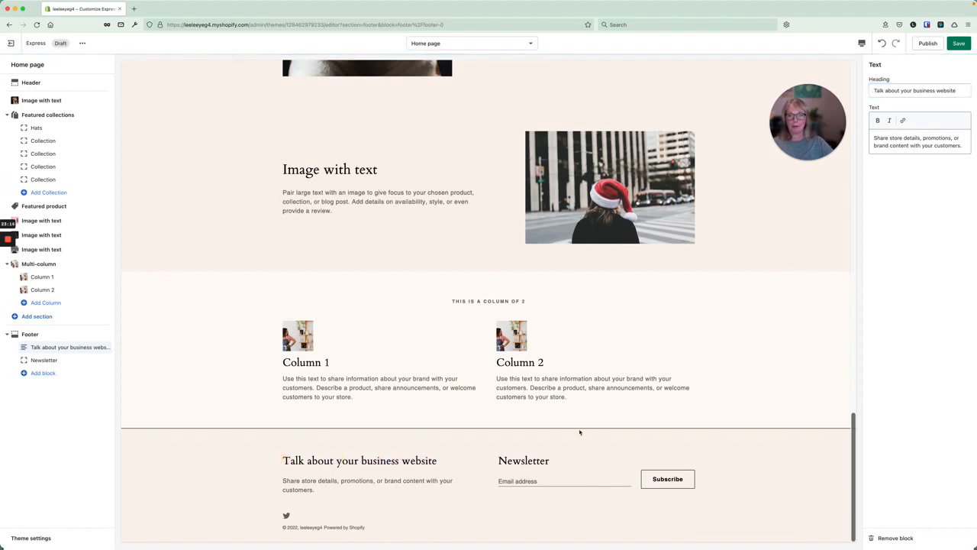
click(930, 142)
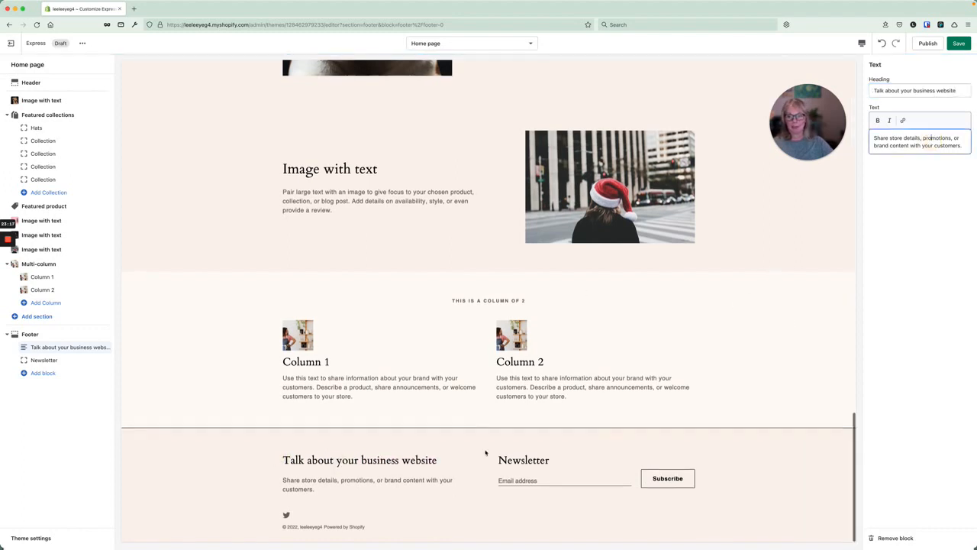
click(958, 44)
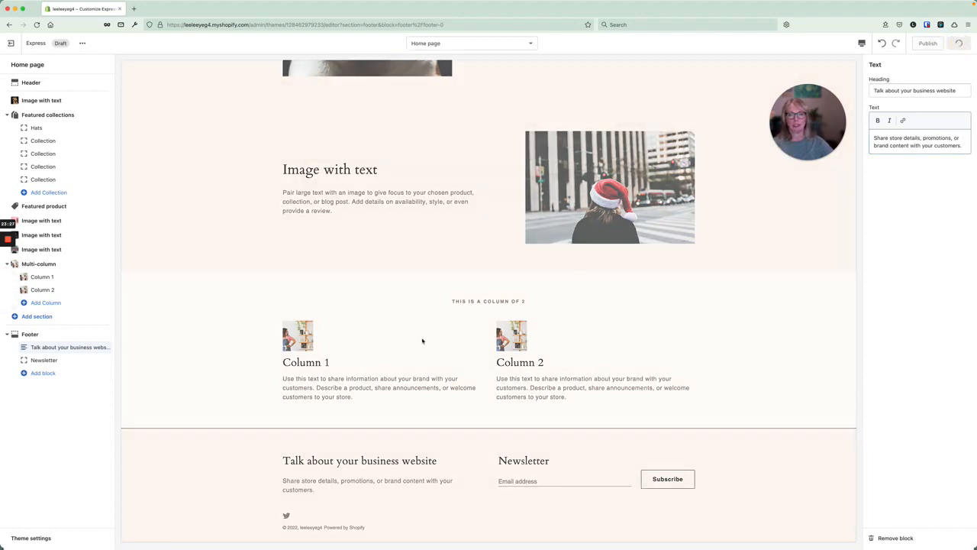
Enter 'description' as the Contact page's content and save the page.
click(12, 45)
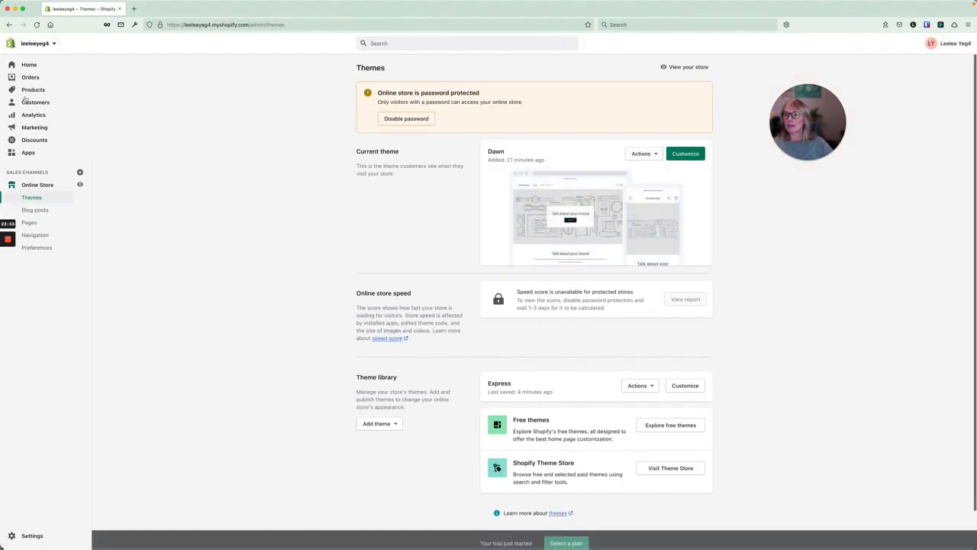
click(30, 223)
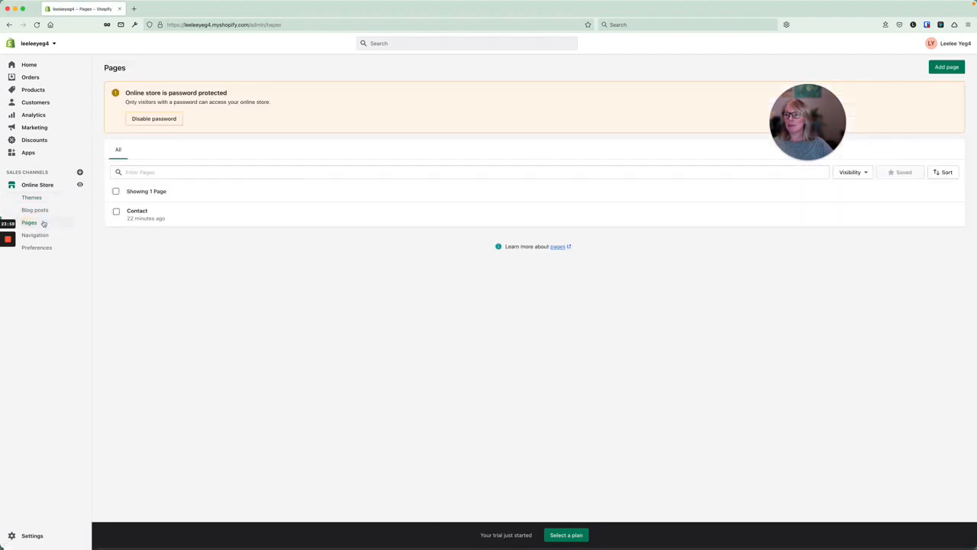
click(135, 212)
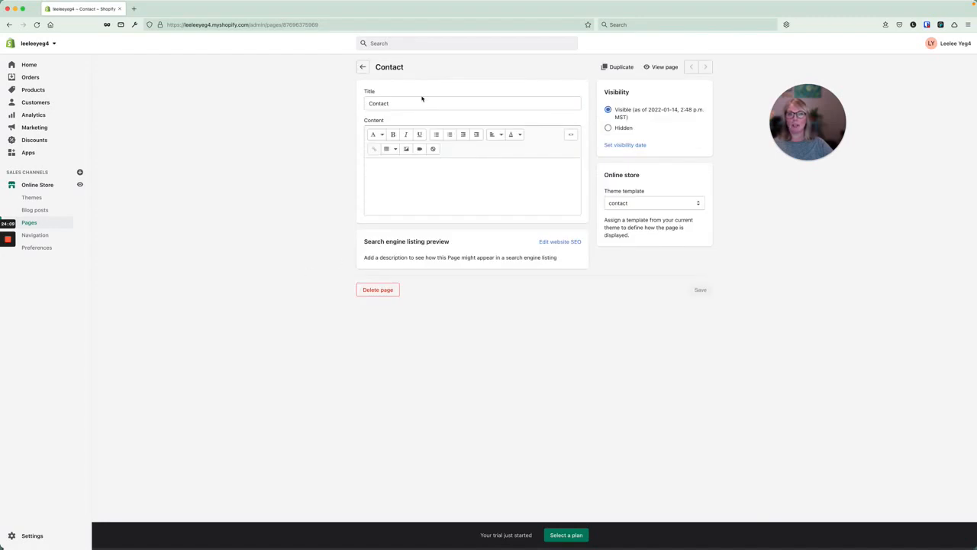
click(381, 177)
text(description)
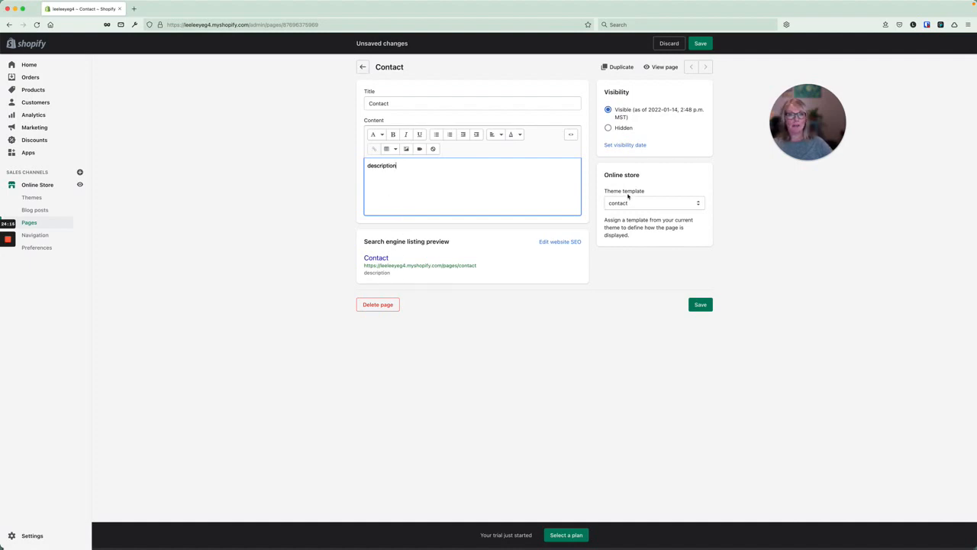
click(697, 44)
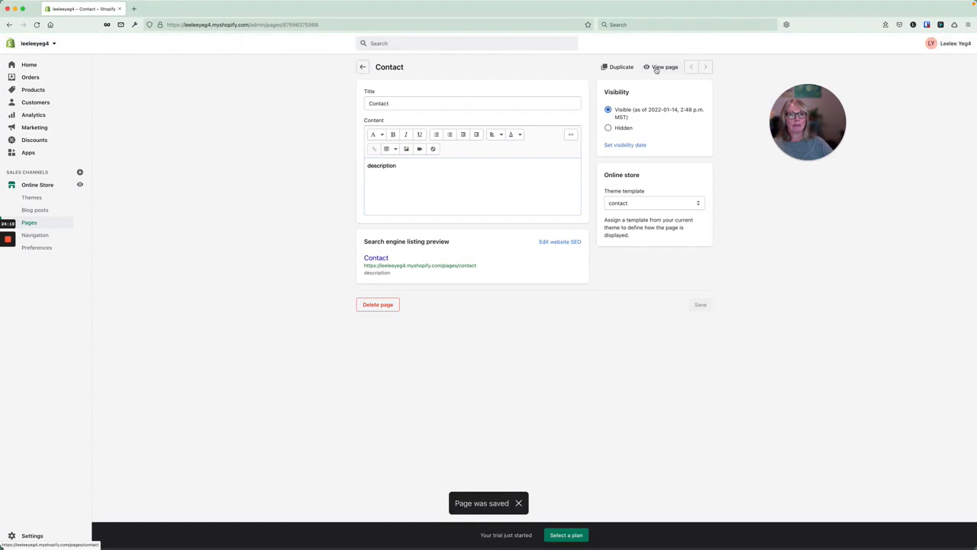
Preview the Contact page on the storefront, then return to the themes list.
click(664, 66)
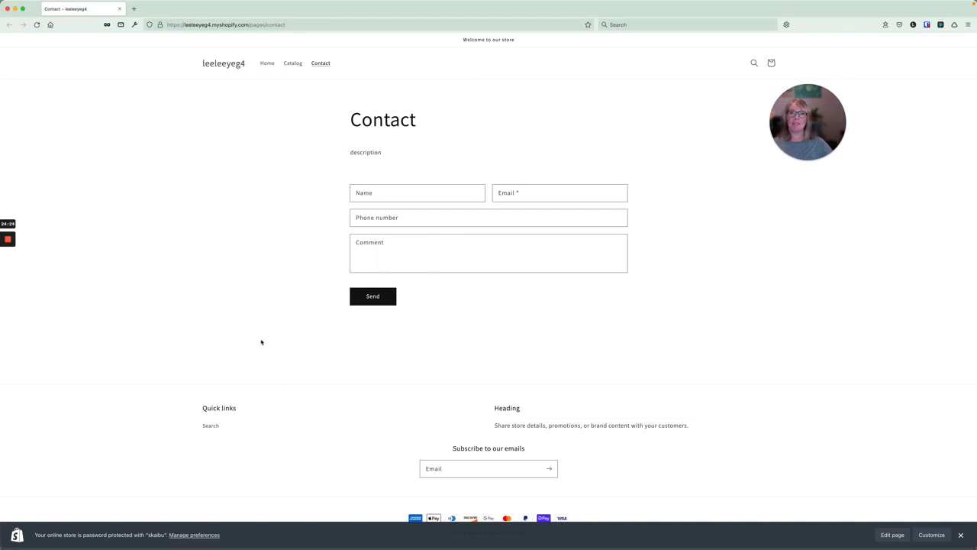
click(8, 10)
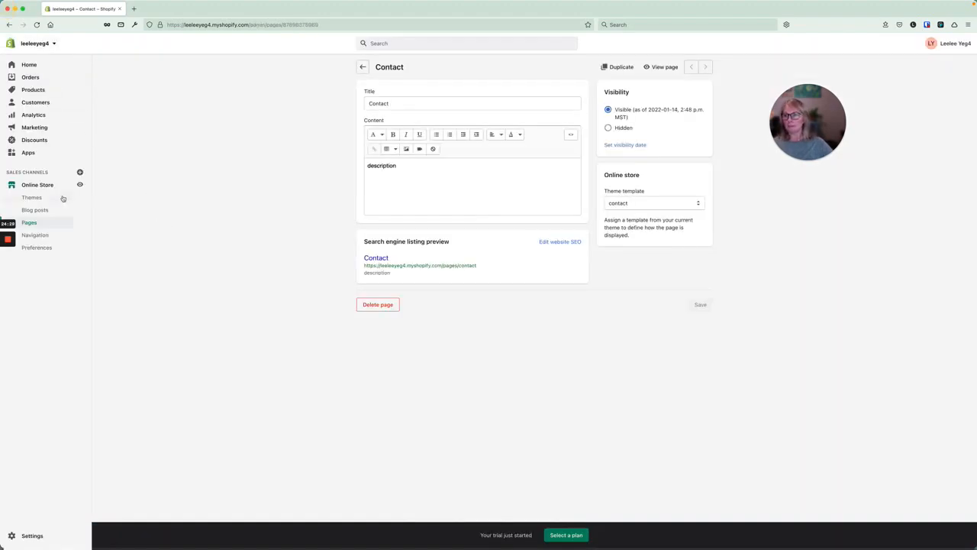
click(32, 197)
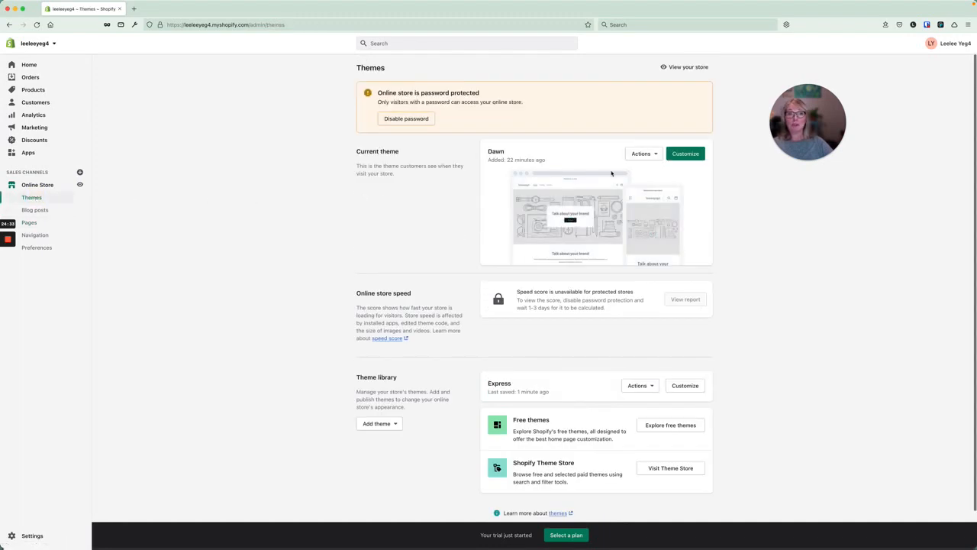
Customize the Express theme and switch the editor to the Pages › contact template.
click(685, 385)
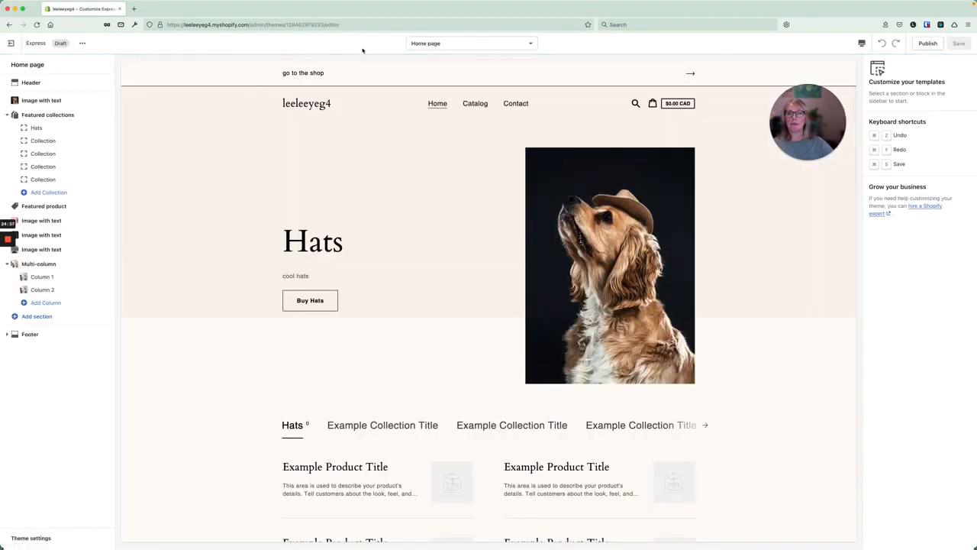
click(461, 43)
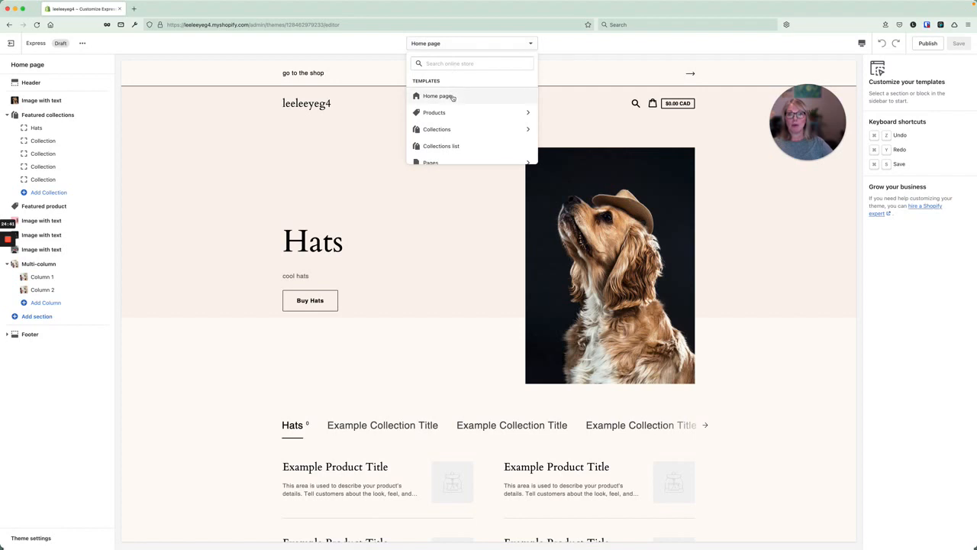
scroll(453, 98, down, 3)
scroll(452, 98, up, 5)
scroll(451, 111, down, 3)
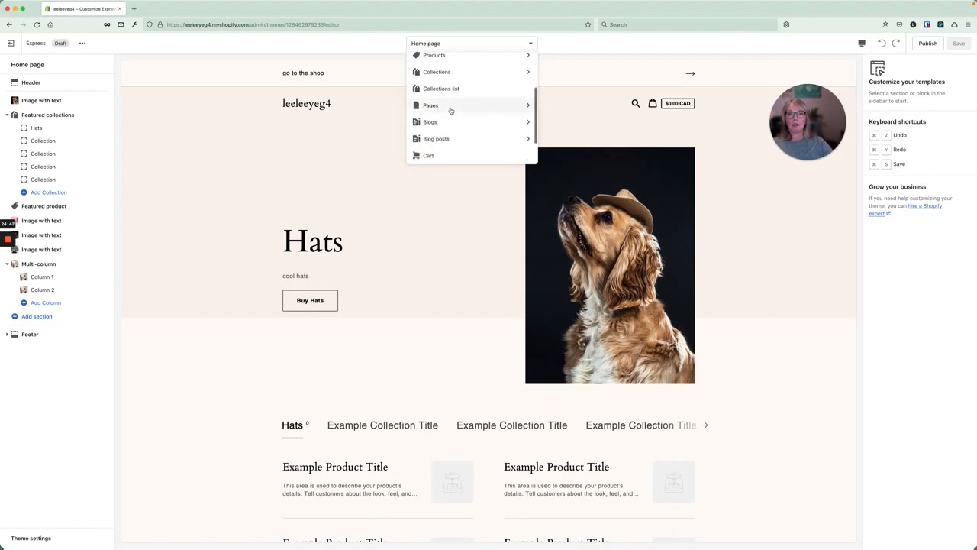
click(450, 104)
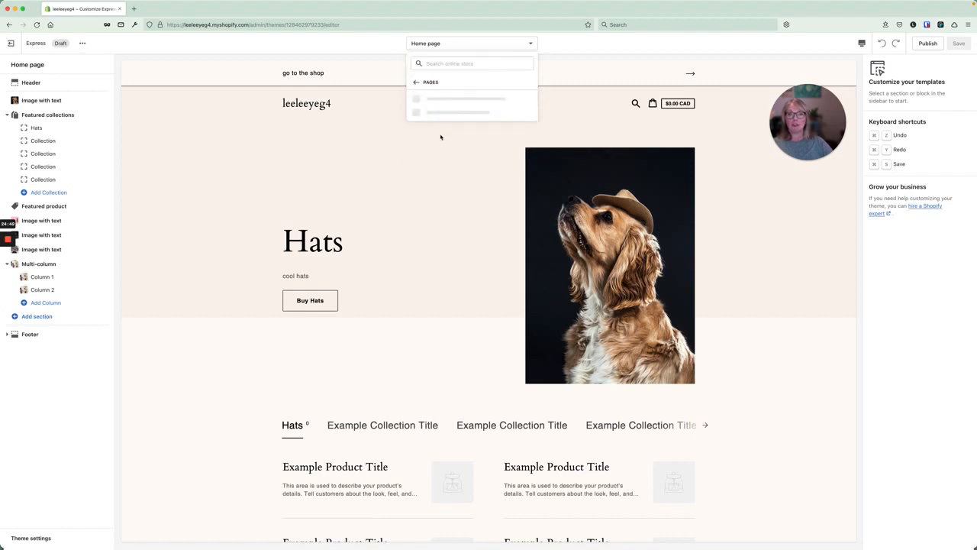
click(442, 98)
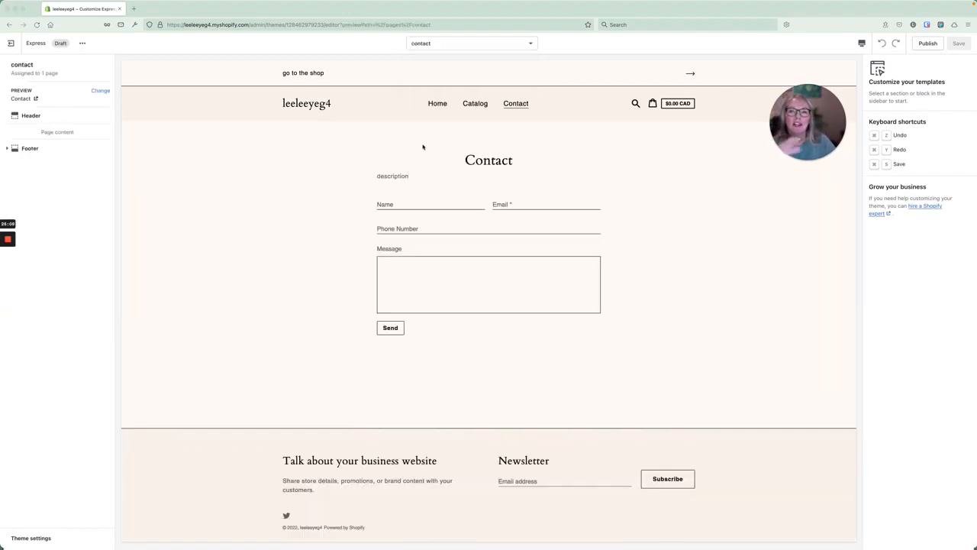
Browse the template list and its page templates, then close it without switching.
click(460, 44)
click(435, 44)
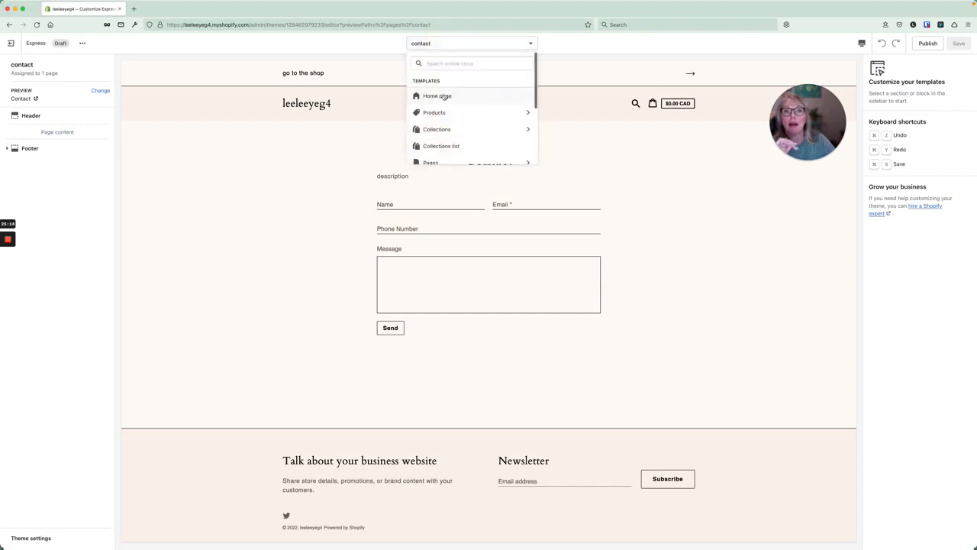
scroll(446, 122, down, 2)
click(447, 138)
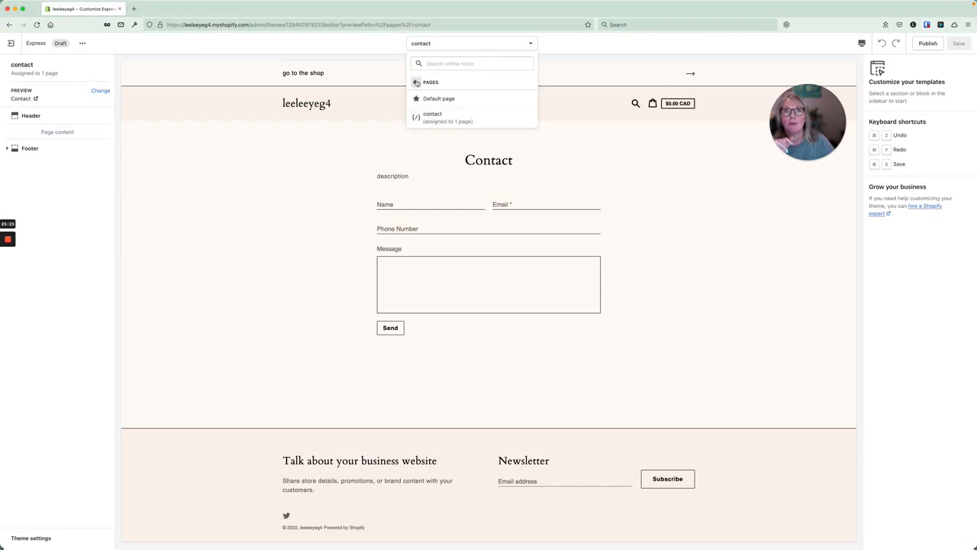
click(417, 82)
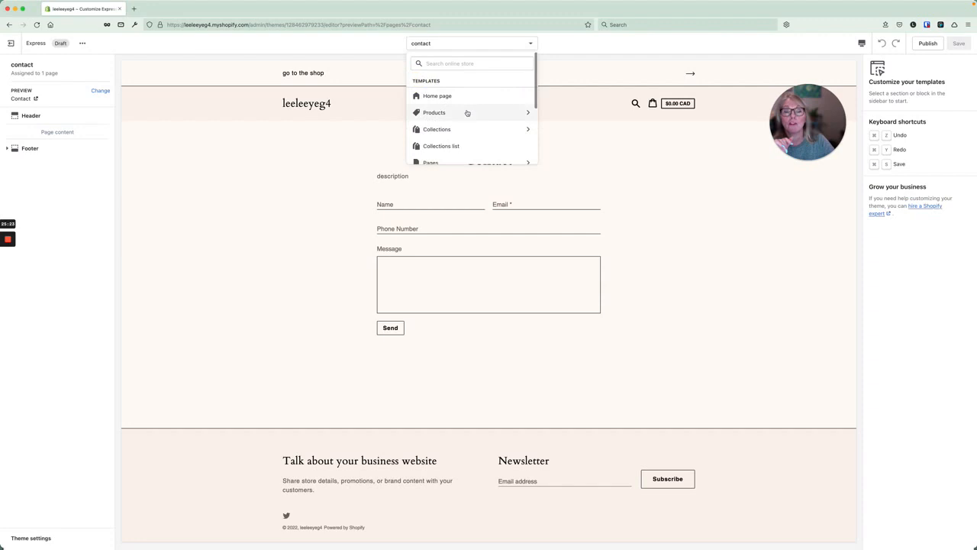
scroll(467, 113, down, 1)
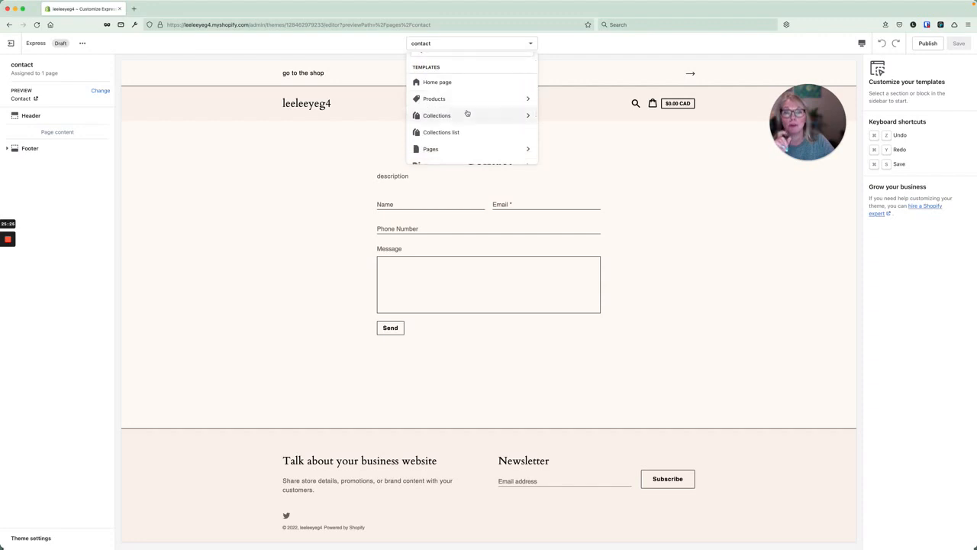
scroll(467, 113, down, 2)
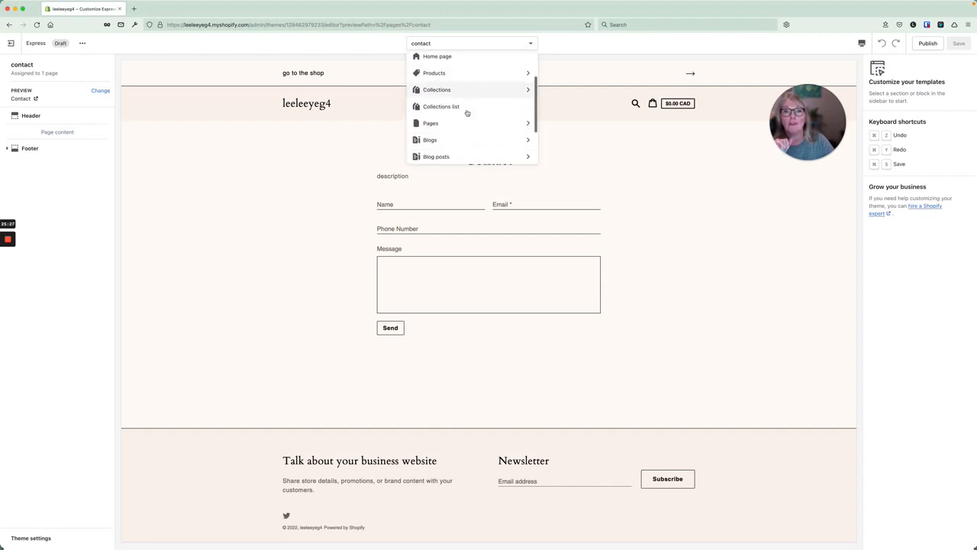
scroll(467, 113, down, 2)
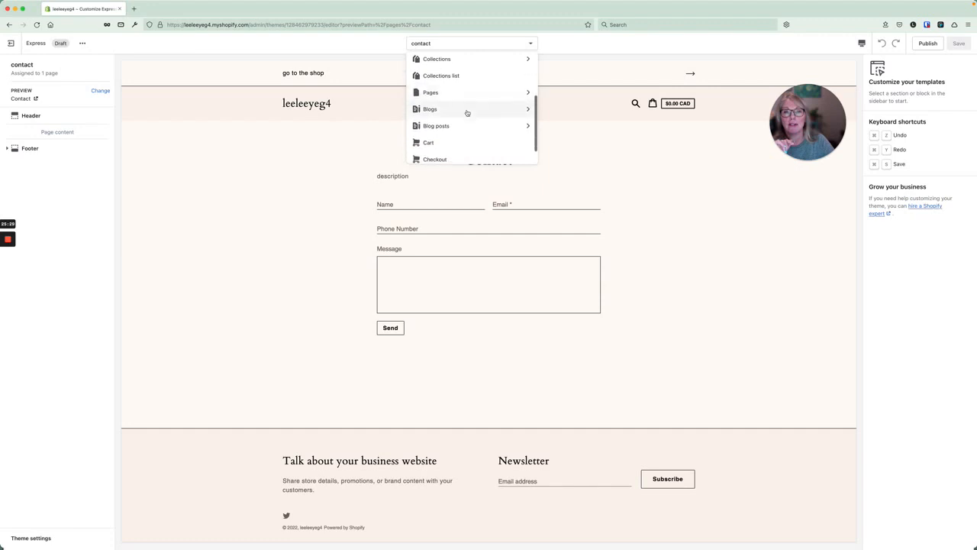
scroll(467, 113, up, 4)
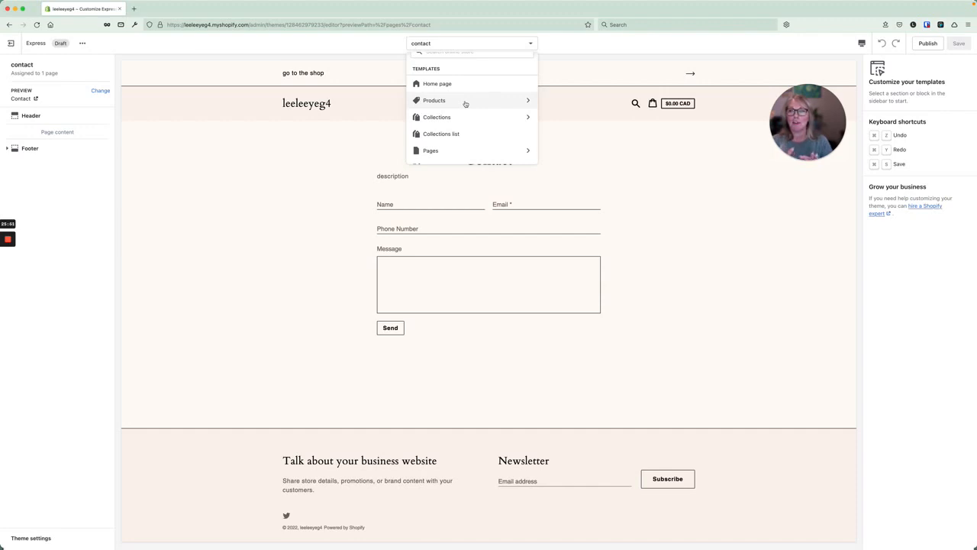
click(76, 183)
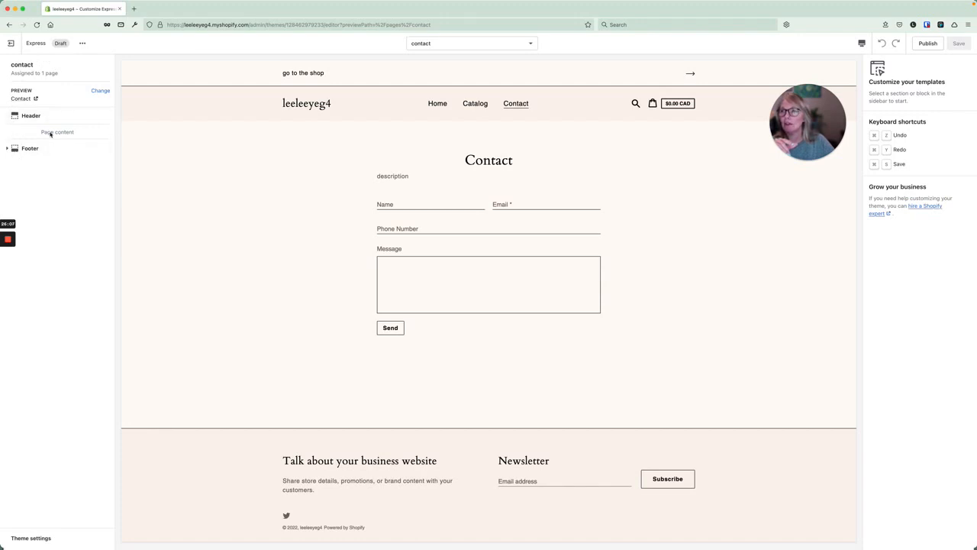
Review the Header and Footer settings, then exit the theme editor.
click(32, 116)
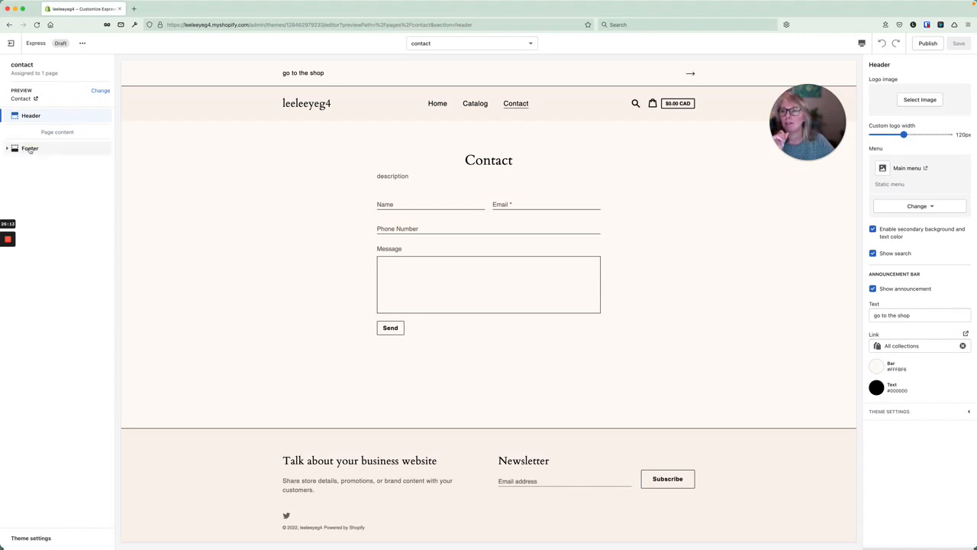
click(30, 148)
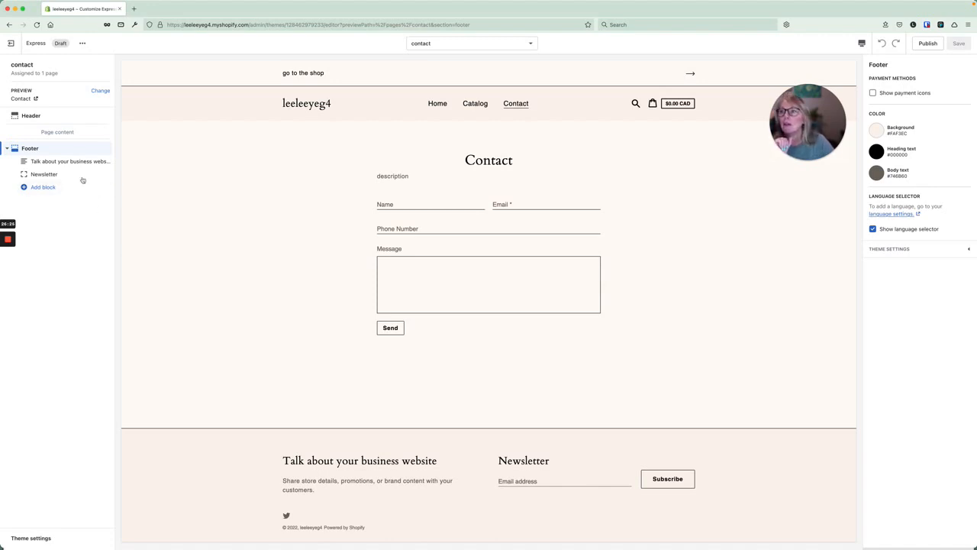
click(11, 43)
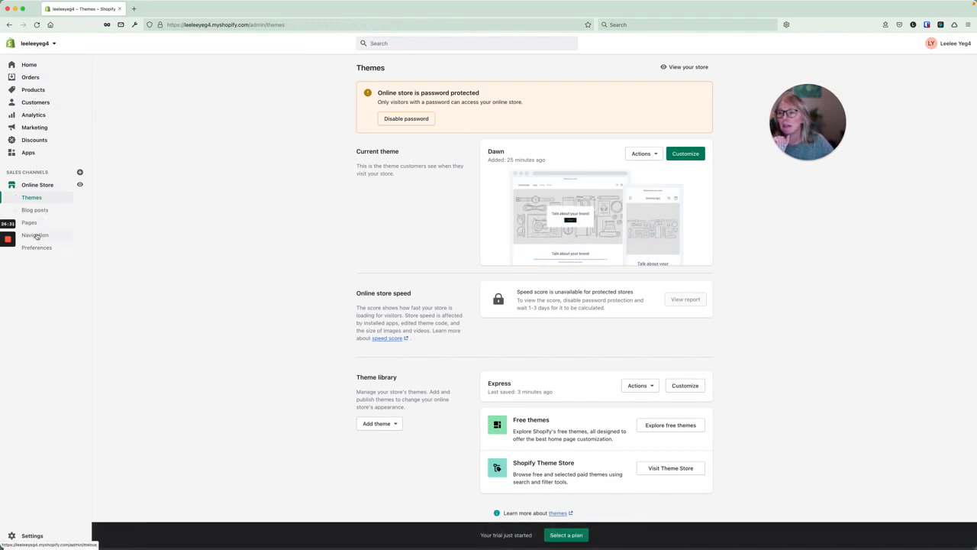
In Navigation's Main menu, rename the Catalog item to 'shop' and apply the change.
click(35, 236)
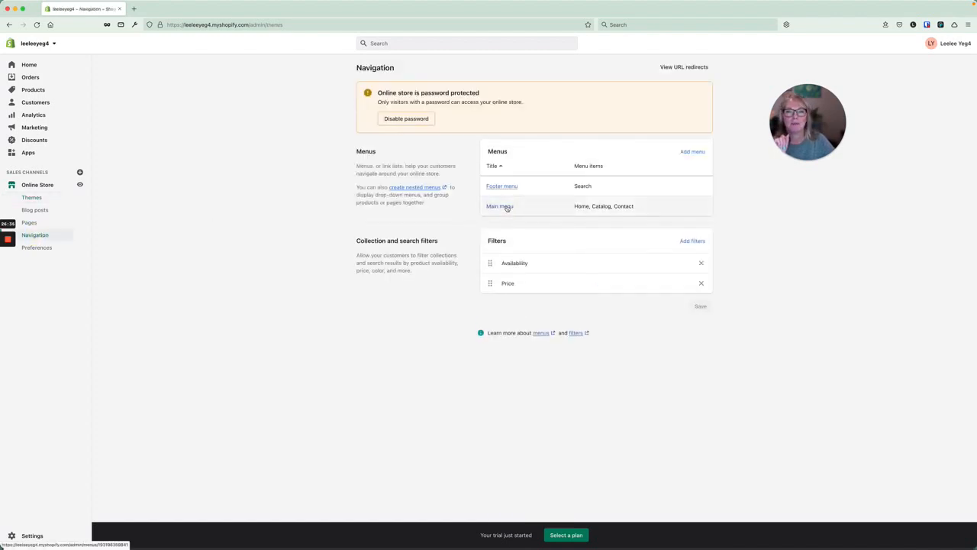
click(501, 206)
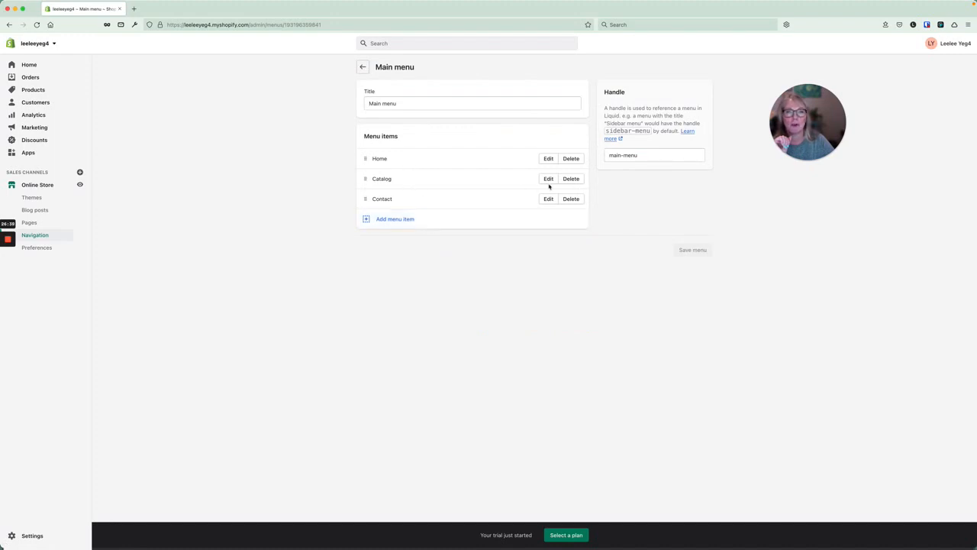
click(548, 179)
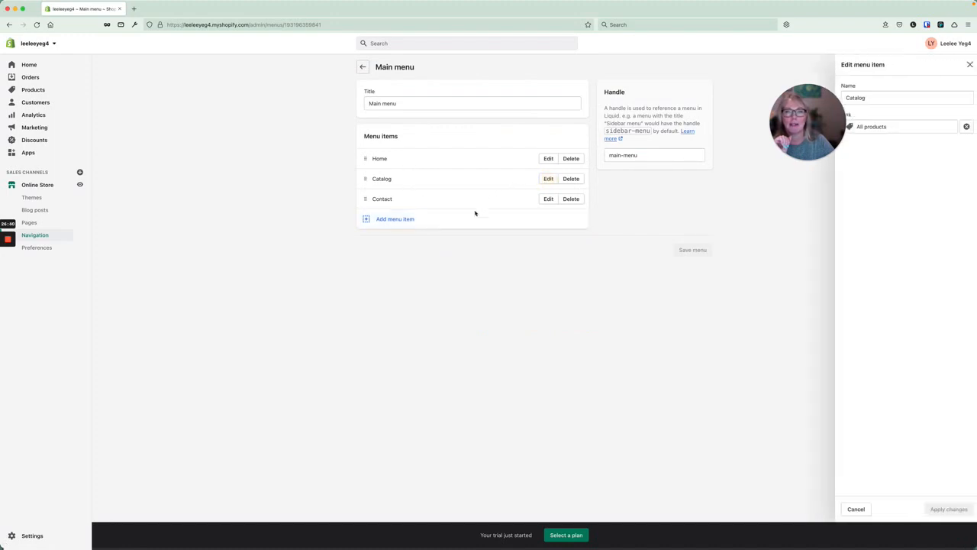
double_click(881, 97)
text(shop)
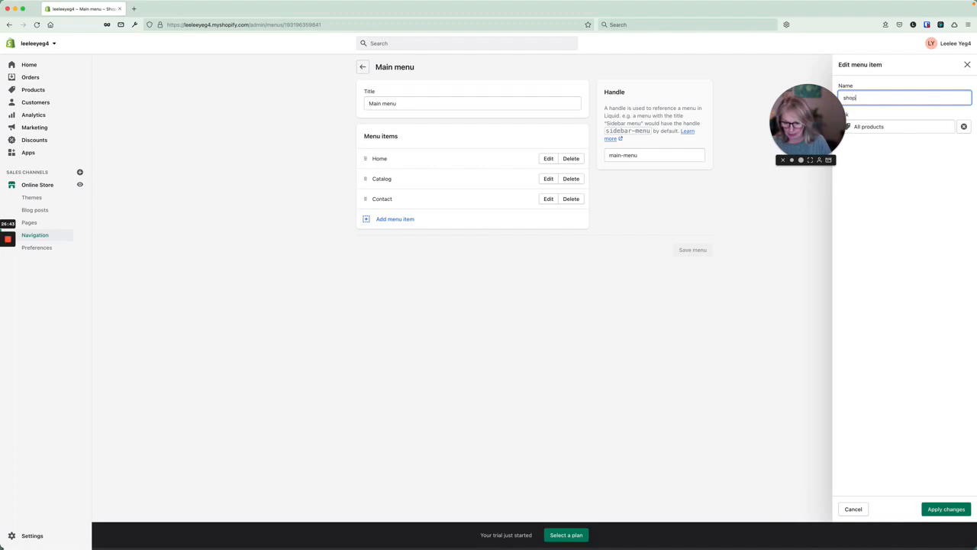
click(955, 509)
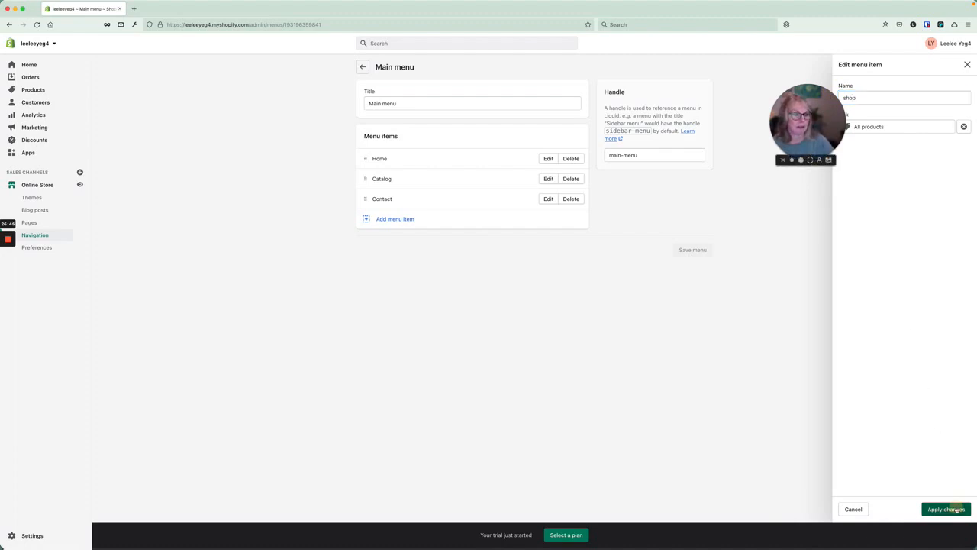
Add a 'blog' menu item linked to Blogs > News and start dragging it higher.
click(391, 220)
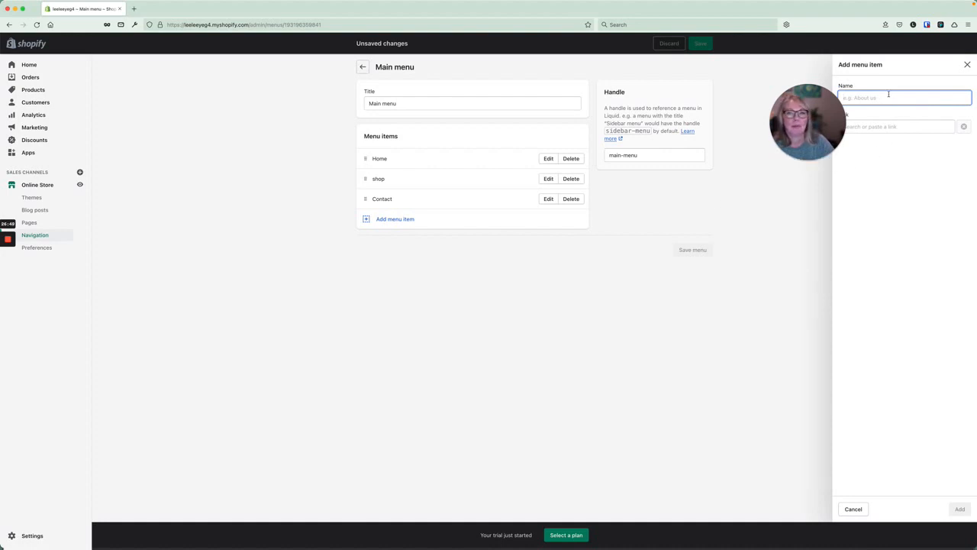
text(blog)
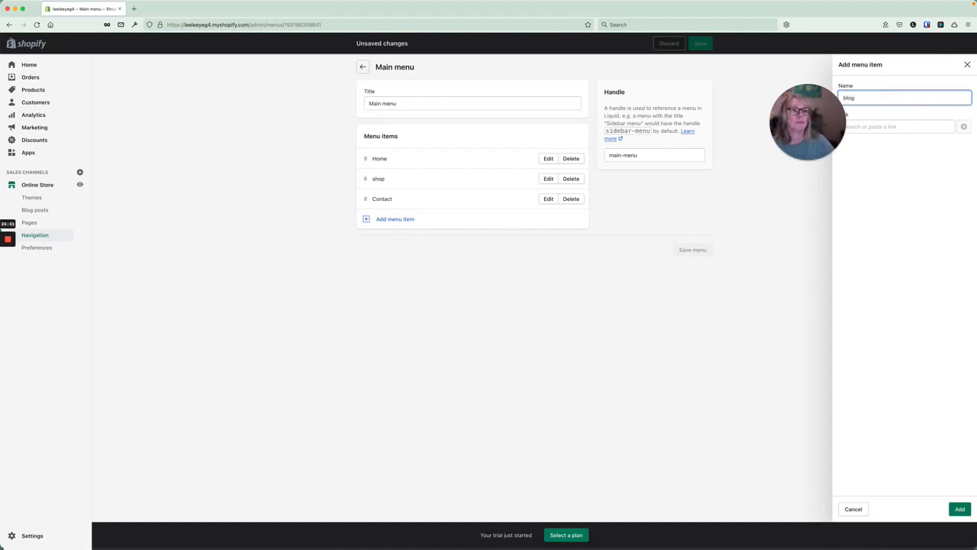
click(911, 125)
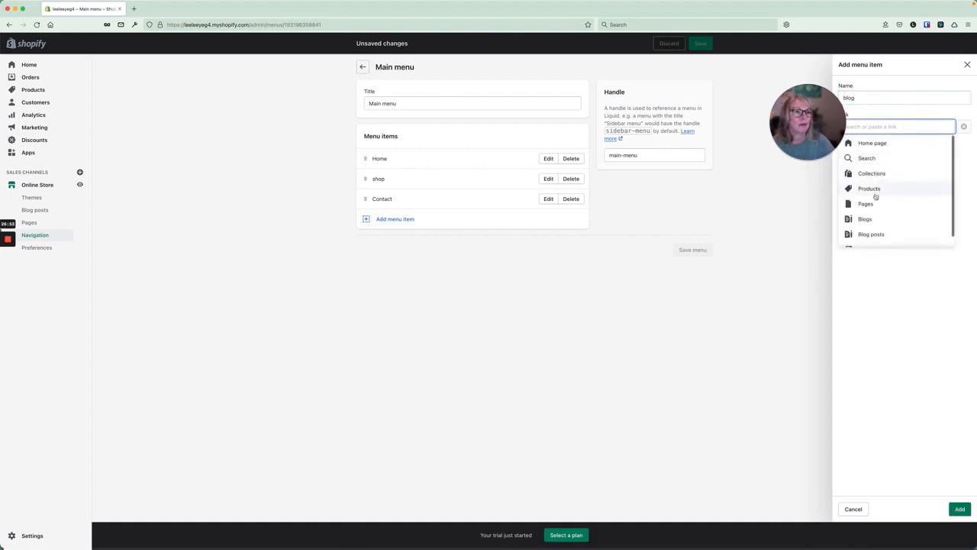
scroll(872, 207, down, 1)
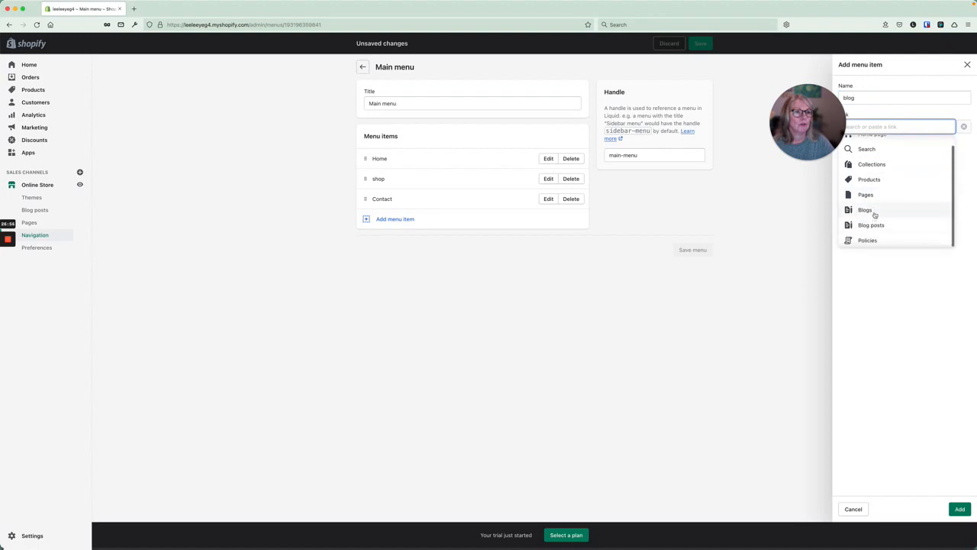
click(873, 210)
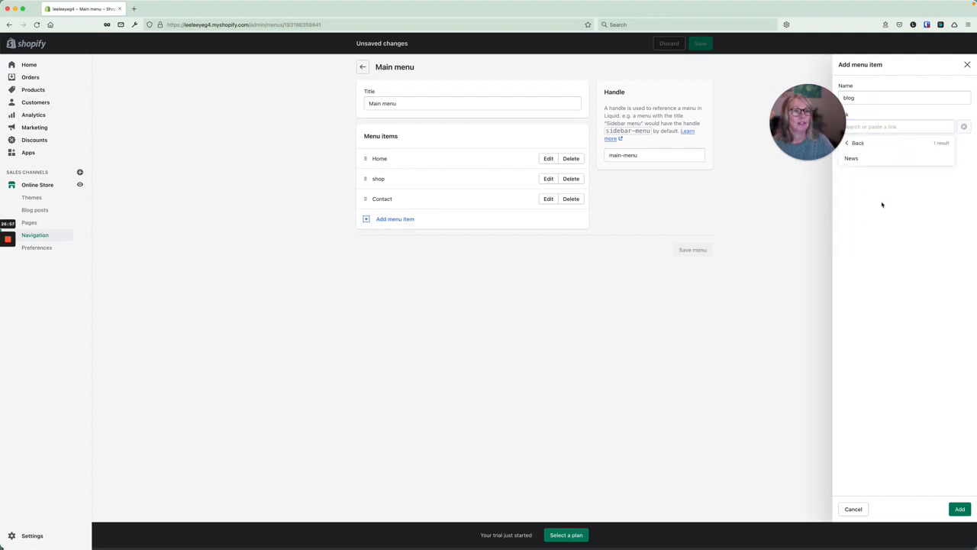
click(852, 158)
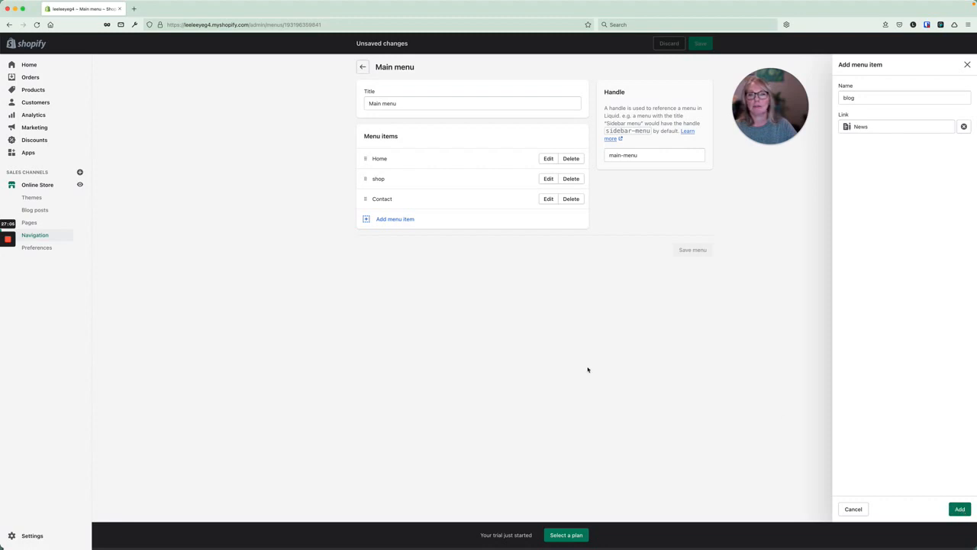
click(960, 509)
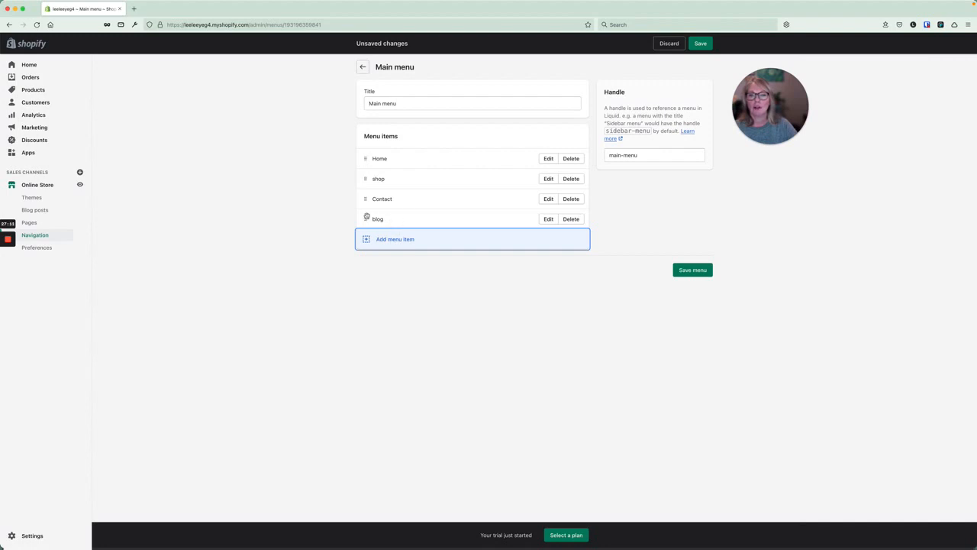
drag(367, 216, 414, 211)
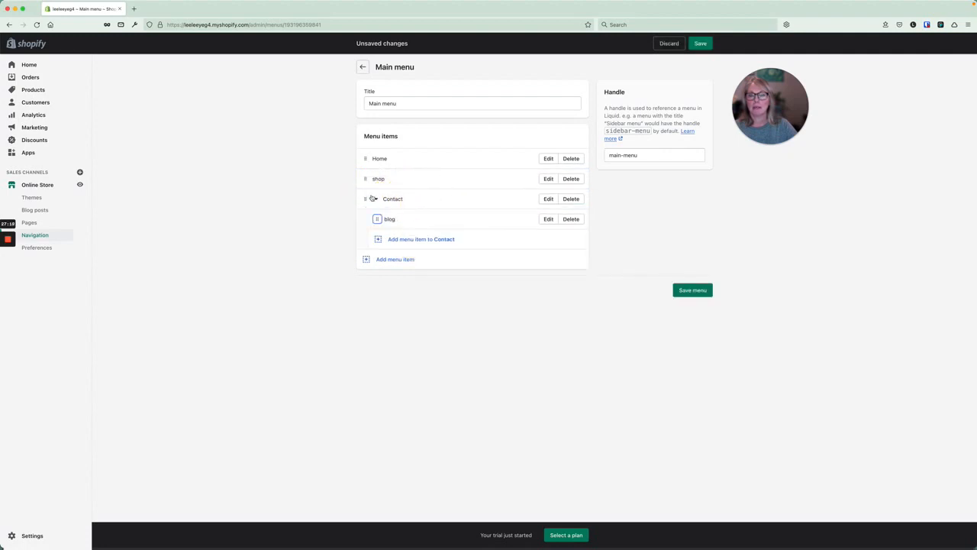
Place blog right after Home, save the main menu, and go to Blog posts.
drag(376, 219, 368, 180)
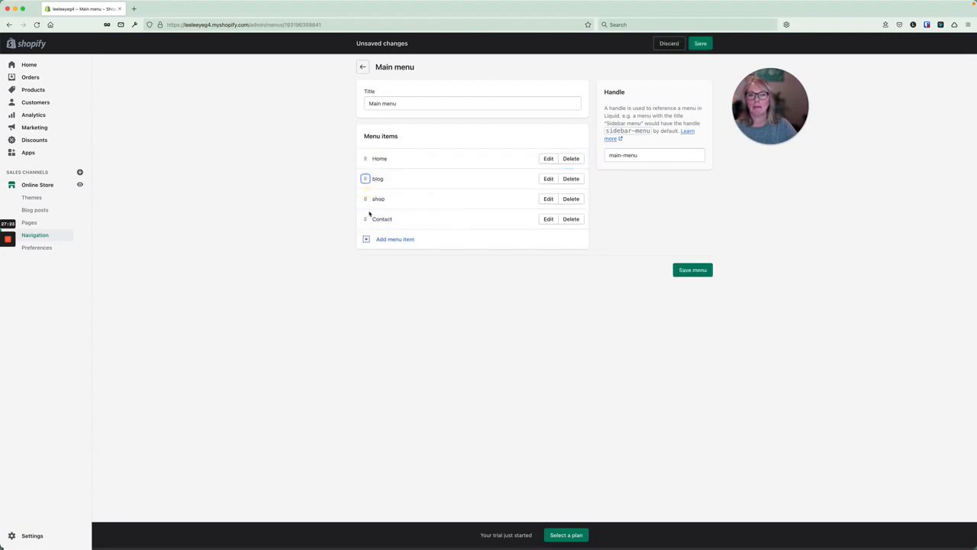
click(692, 271)
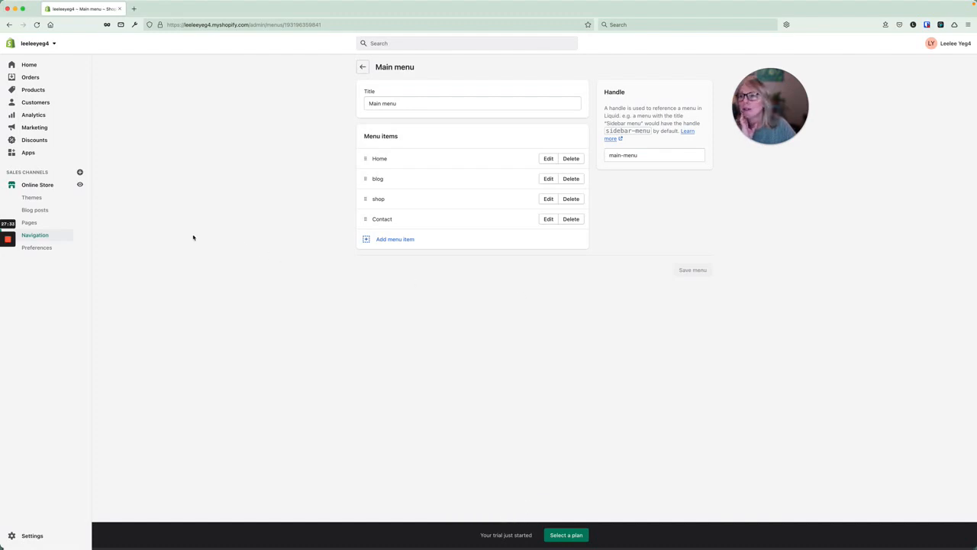
click(35, 210)
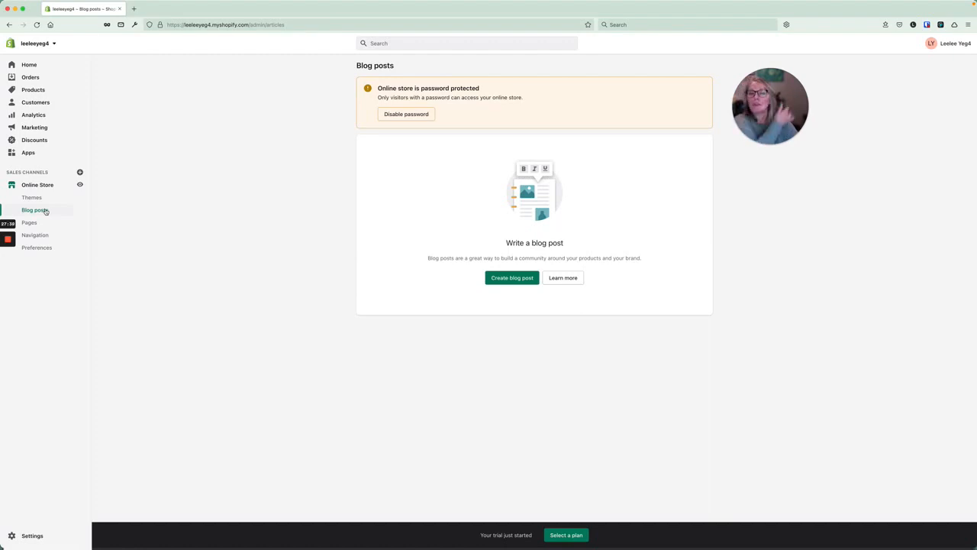
Start a new post titled 'blog 1' with body content and a screenshot as featured image.
click(511, 277)
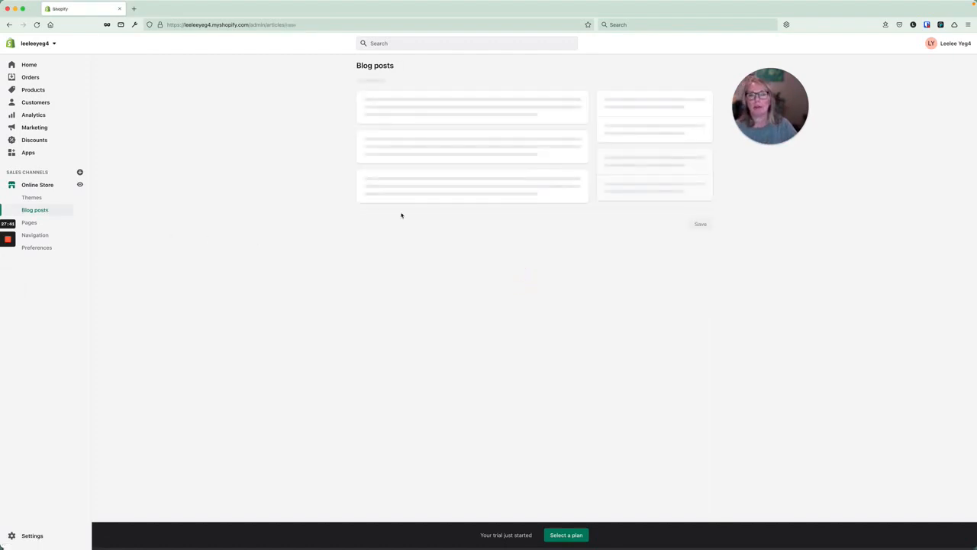
click(429, 109)
text(blog 1)
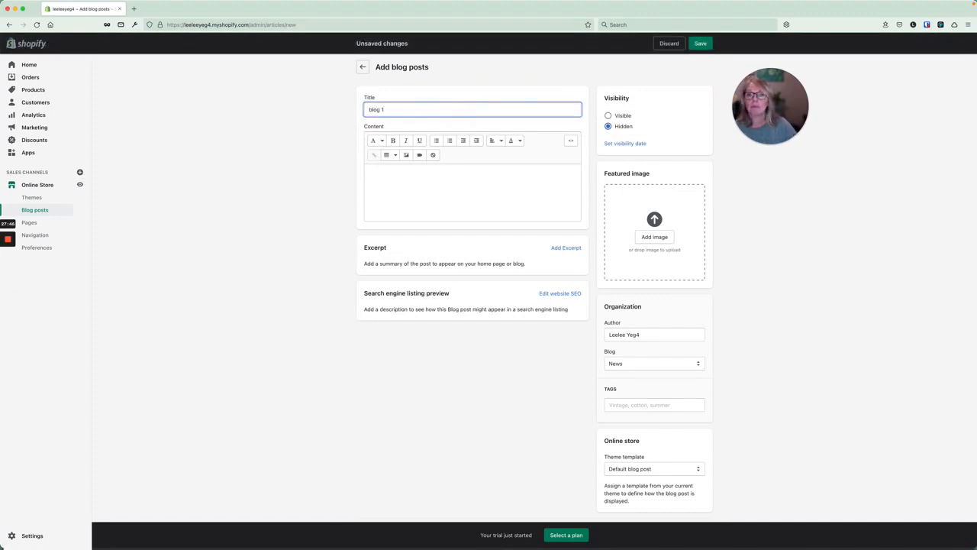
click(423, 186)
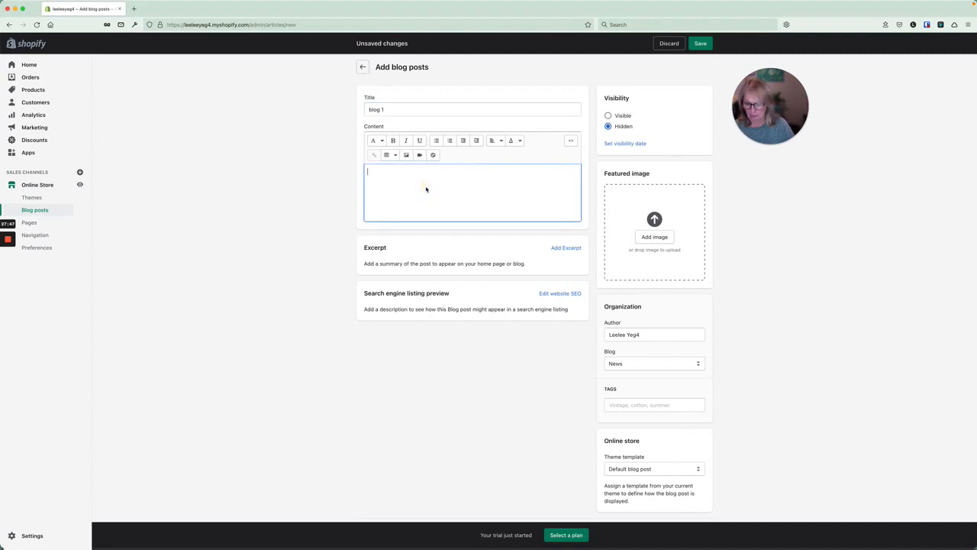
text(content)
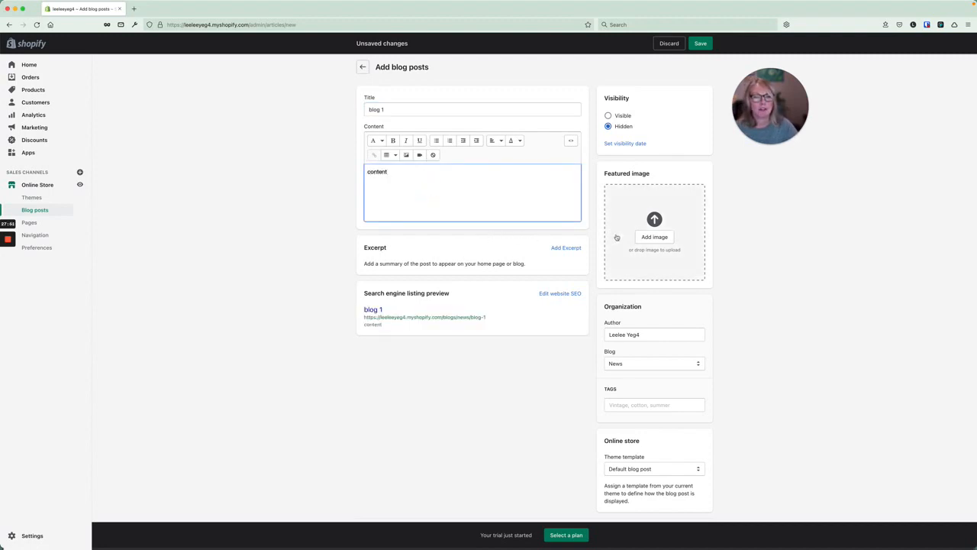
click(655, 237)
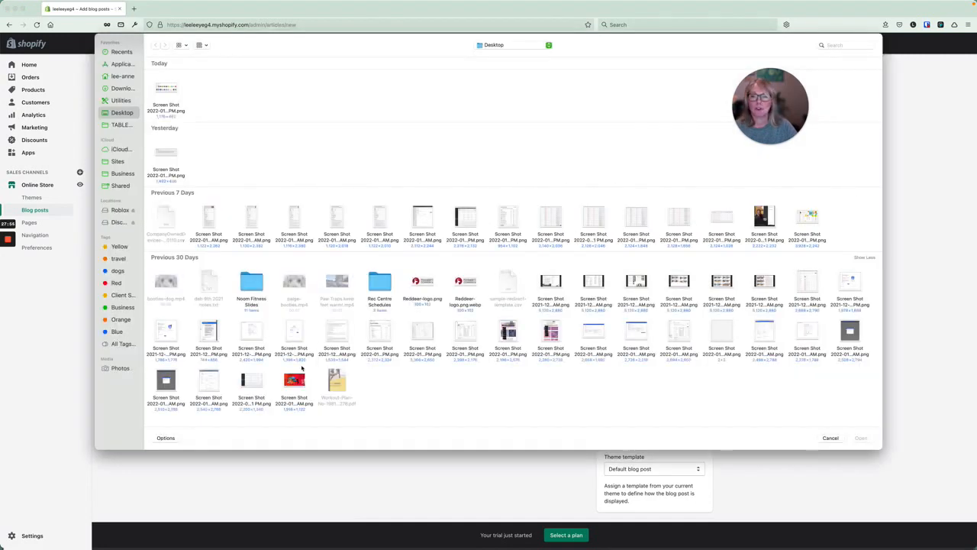
click(299, 377)
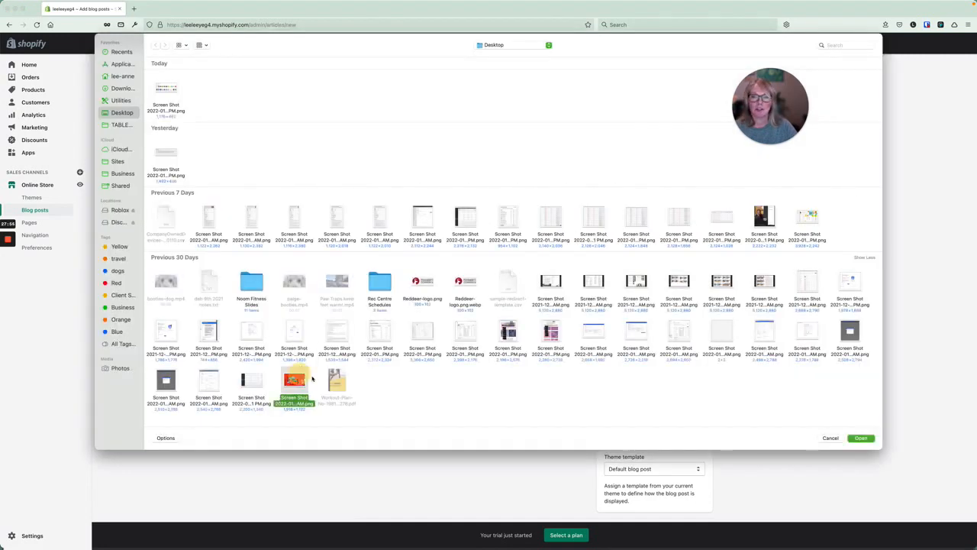
click(859, 438)
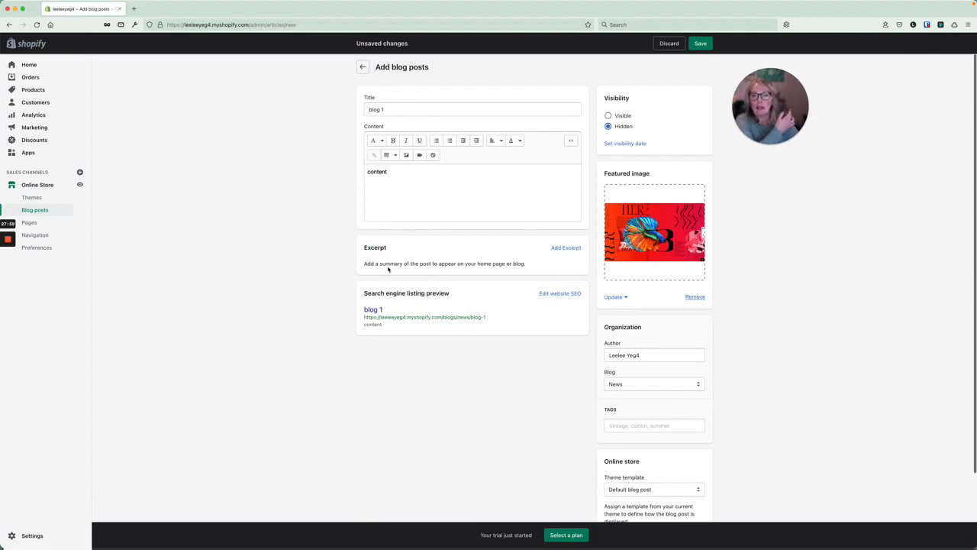
Give the post the excerpt 'short description'.
click(564, 248)
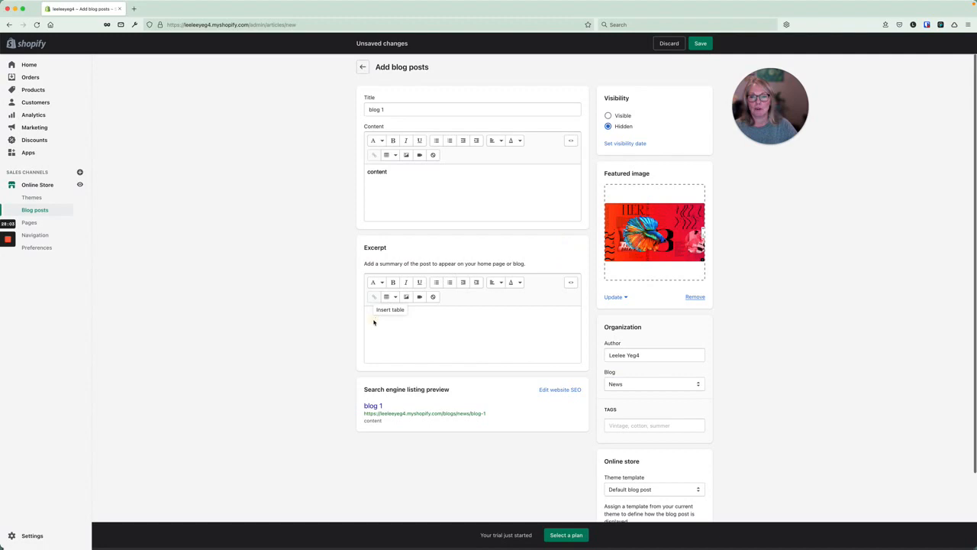
key(super+f)
text(short d)
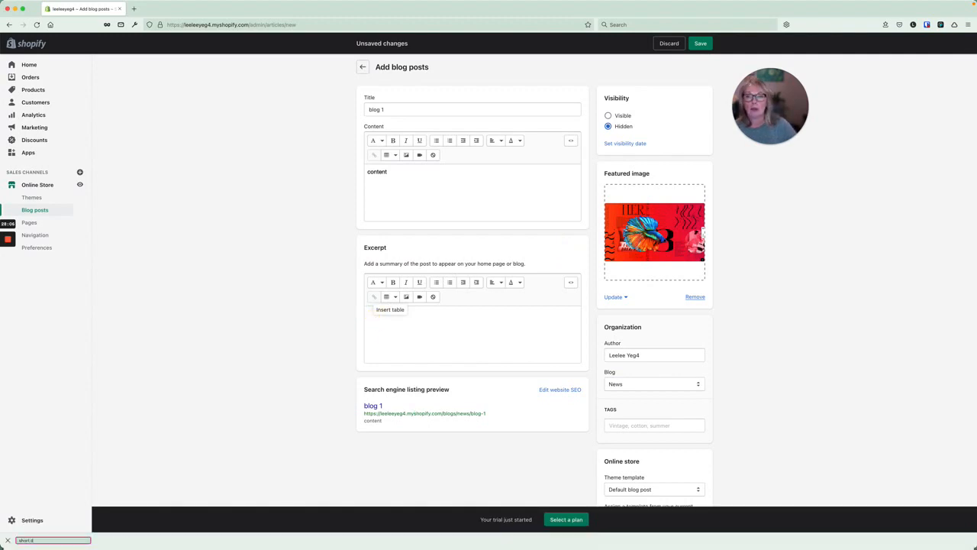
click(378, 335)
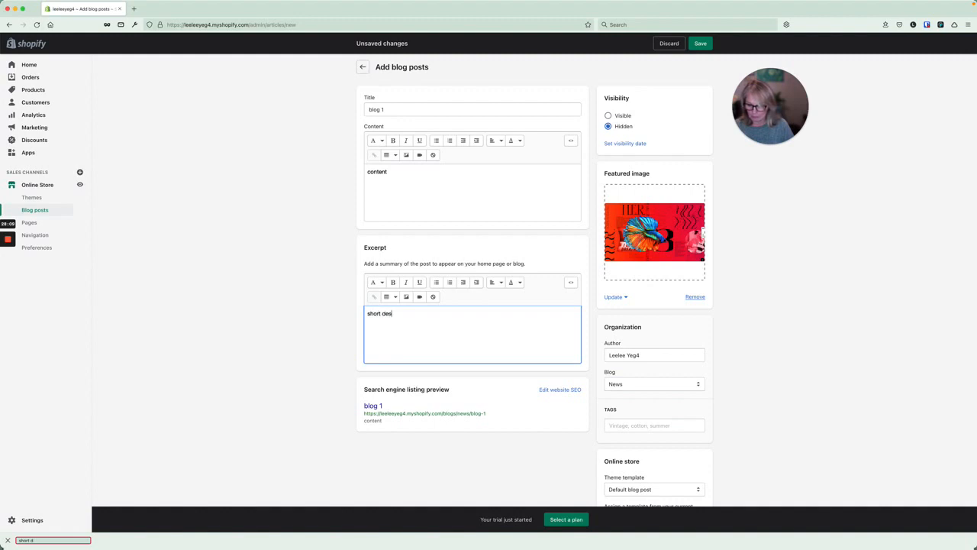
text(short description)
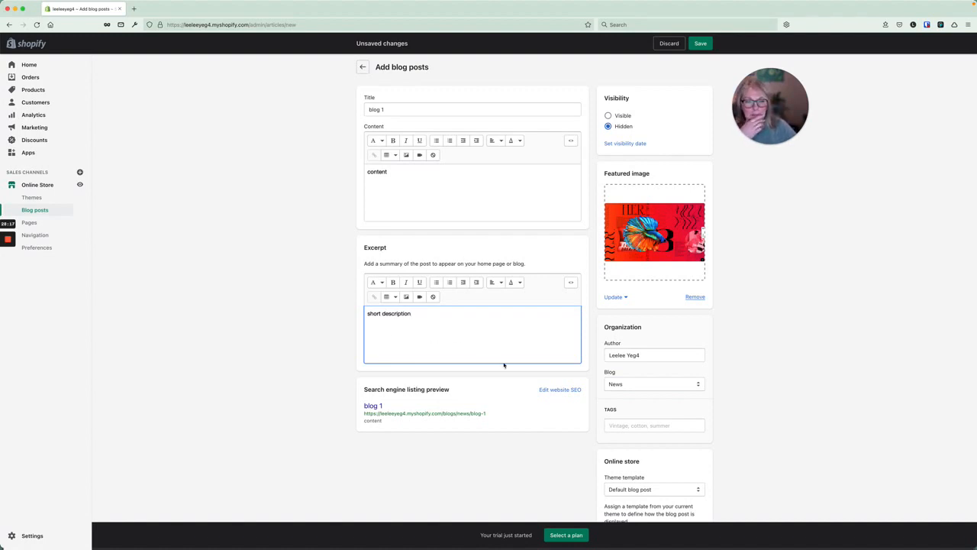
File the post under a new blog called 'hats', save it, and preview it.
click(654, 384)
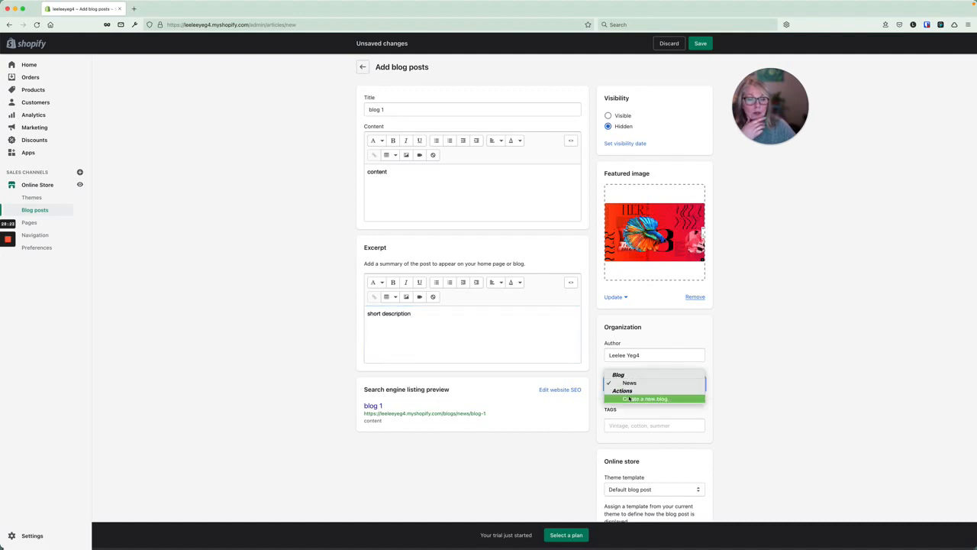
click(644, 398)
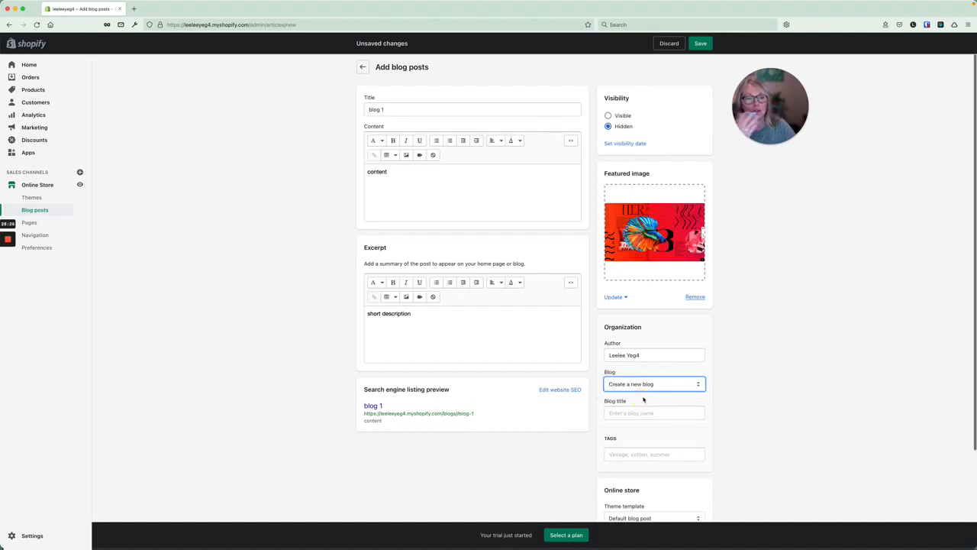
click(634, 412)
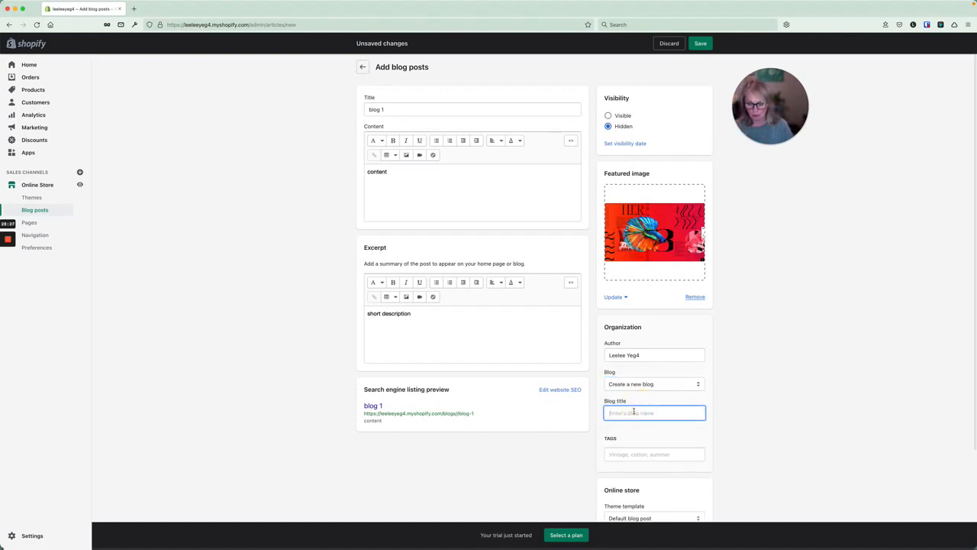
text(N)
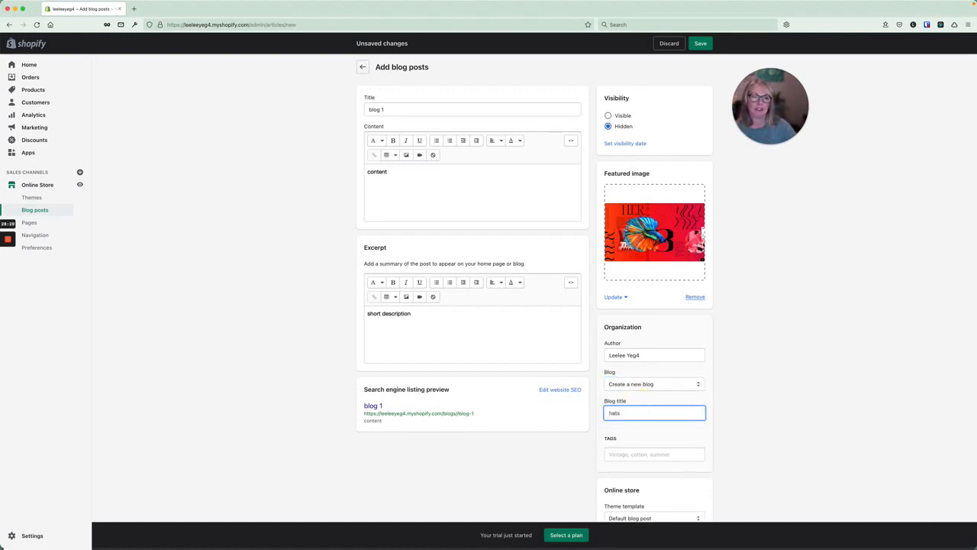
text(ats)
scroll(634, 415, down, 2)
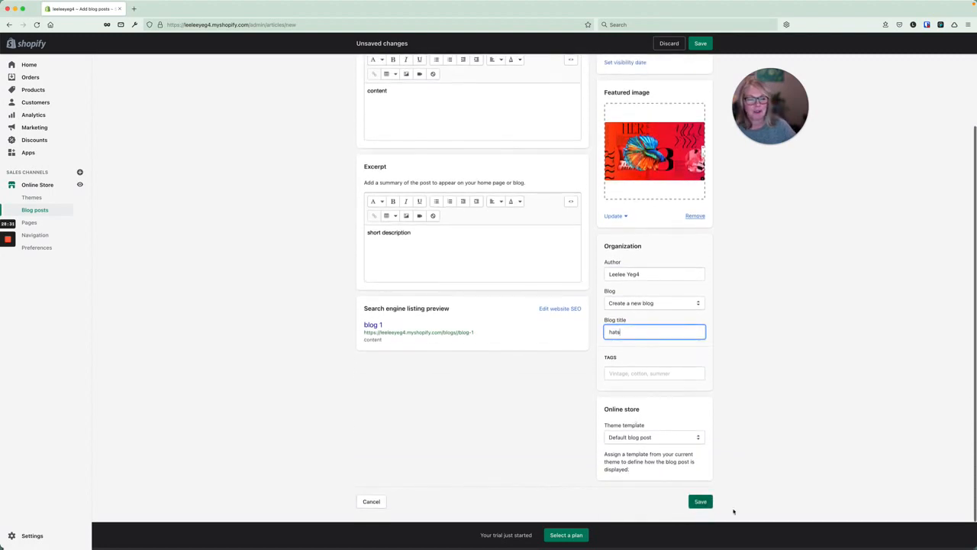
click(700, 502)
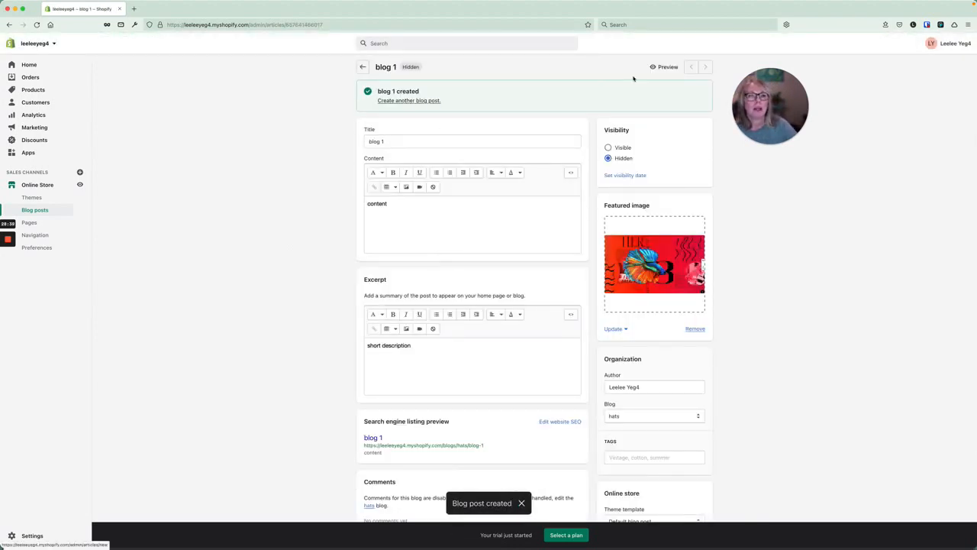
click(665, 68)
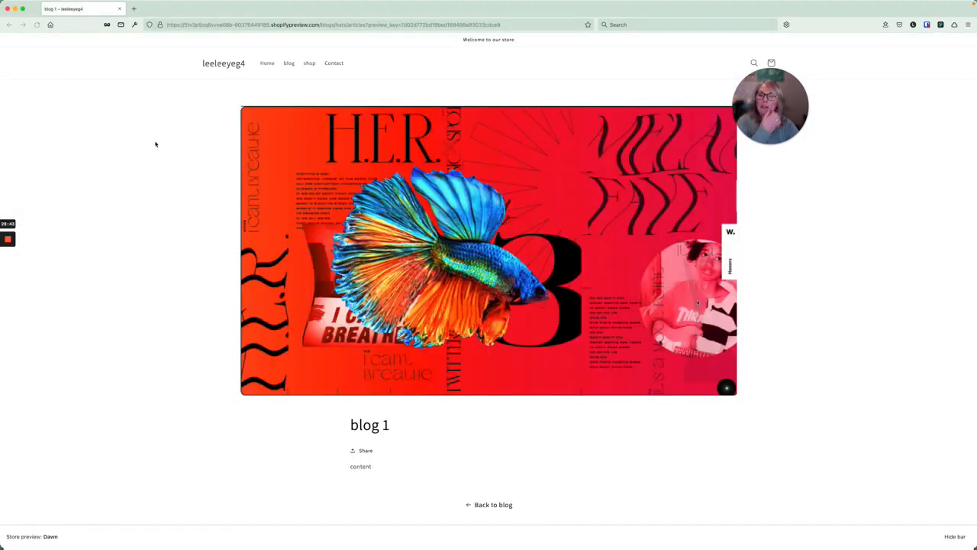
Scroll through the storefront preview of blog 1 and its featured image.
scroll(395, 216, down, 2)
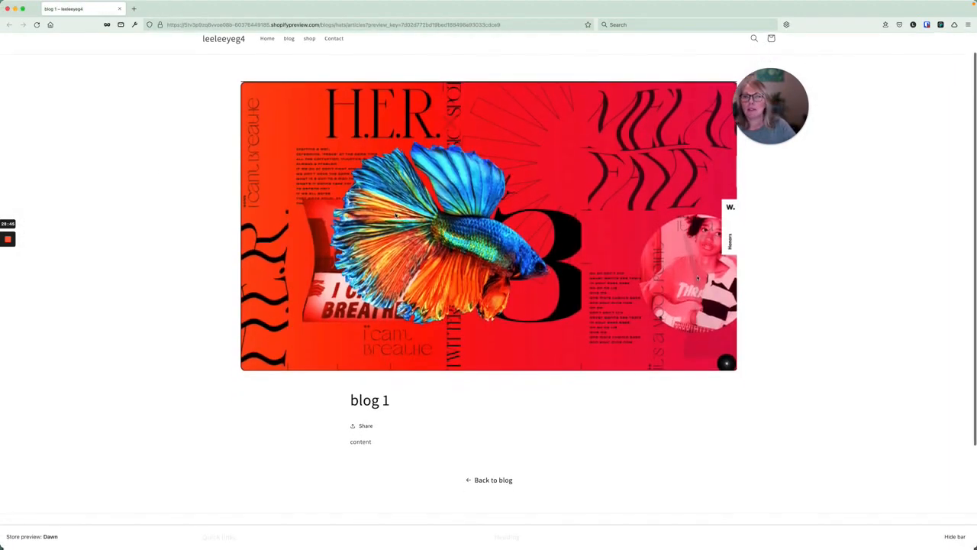
scroll(396, 216, down, 3)
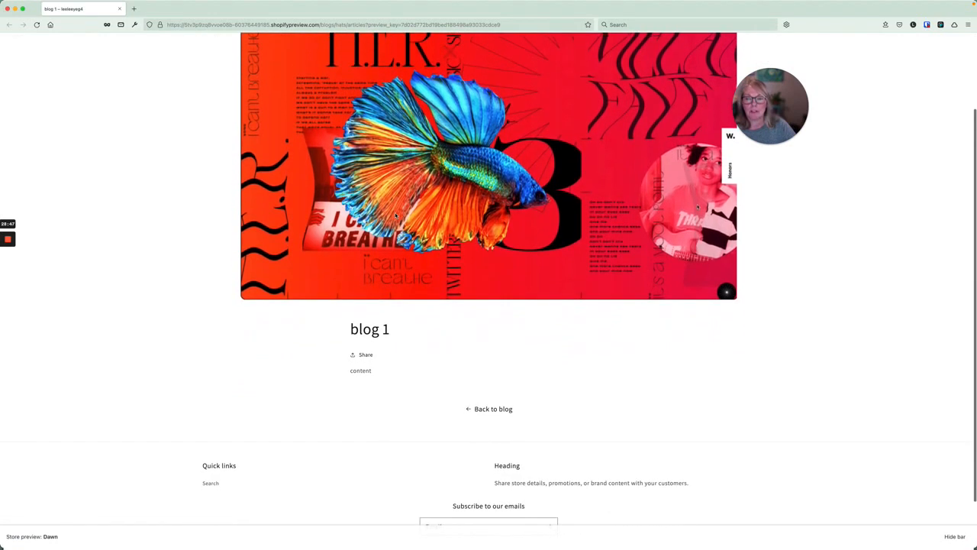
scroll(396, 216, up, 5)
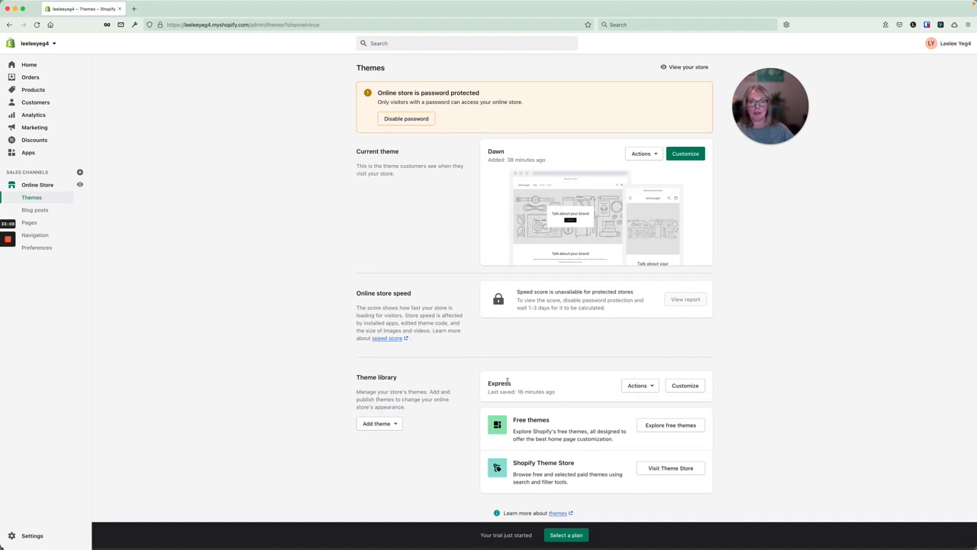
Locate the Express theme in the theme library and briefly view the online store.
scroll(507, 380, down, 1)
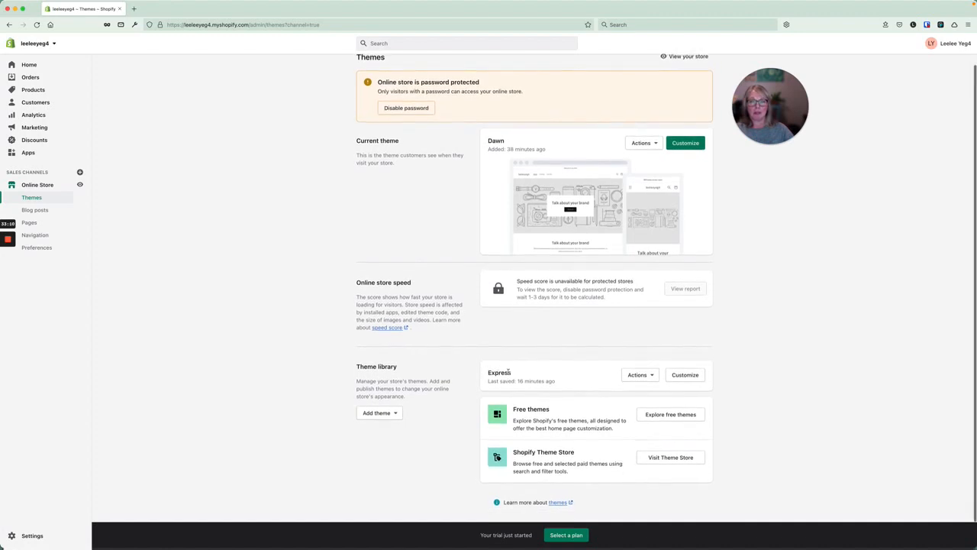
double_click(494, 373)
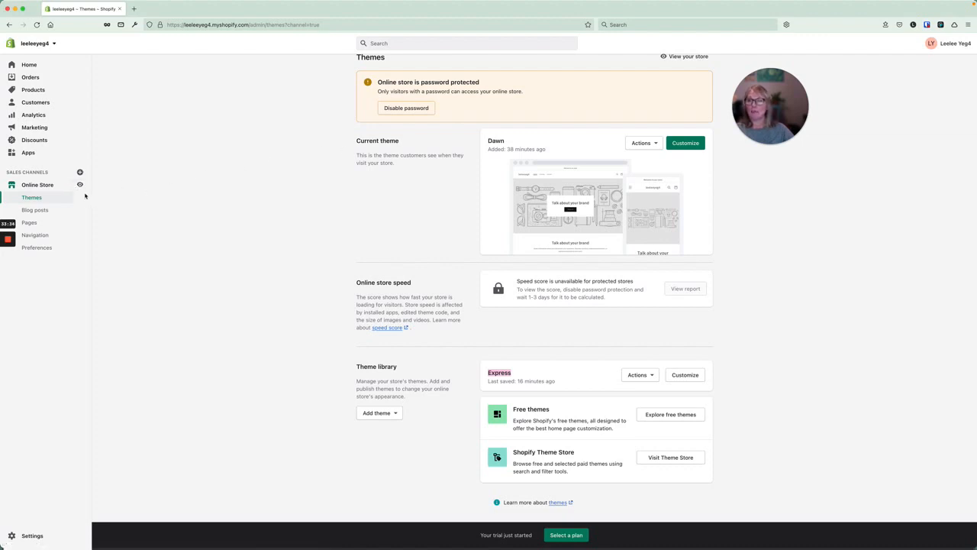
click(80, 184)
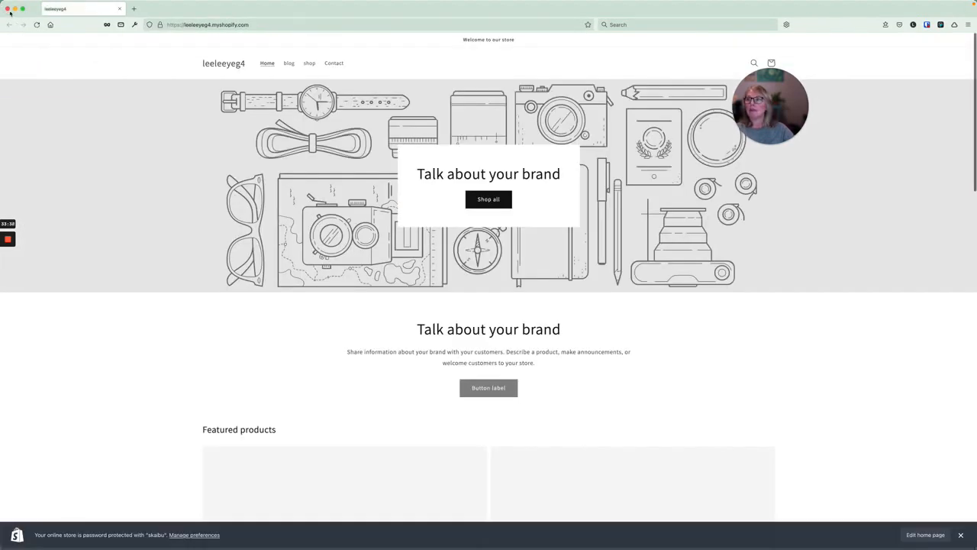
click(8, 9)
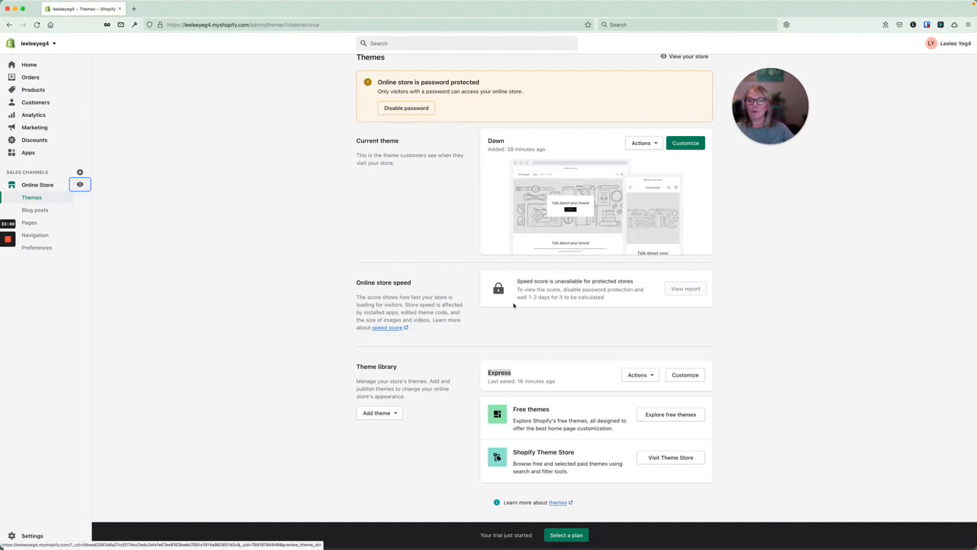
Publish the Express theme so it replaces Dawn as the current theme.
click(654, 376)
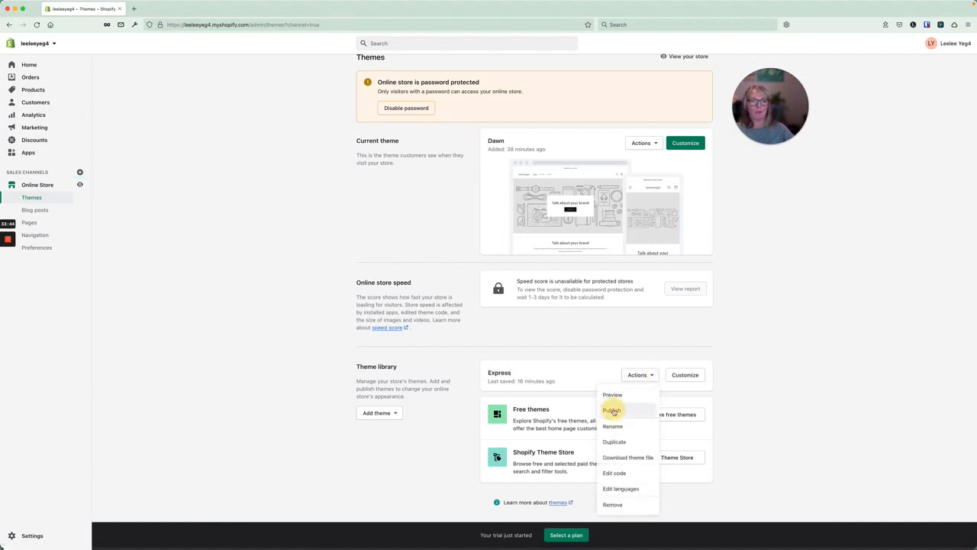
click(613, 411)
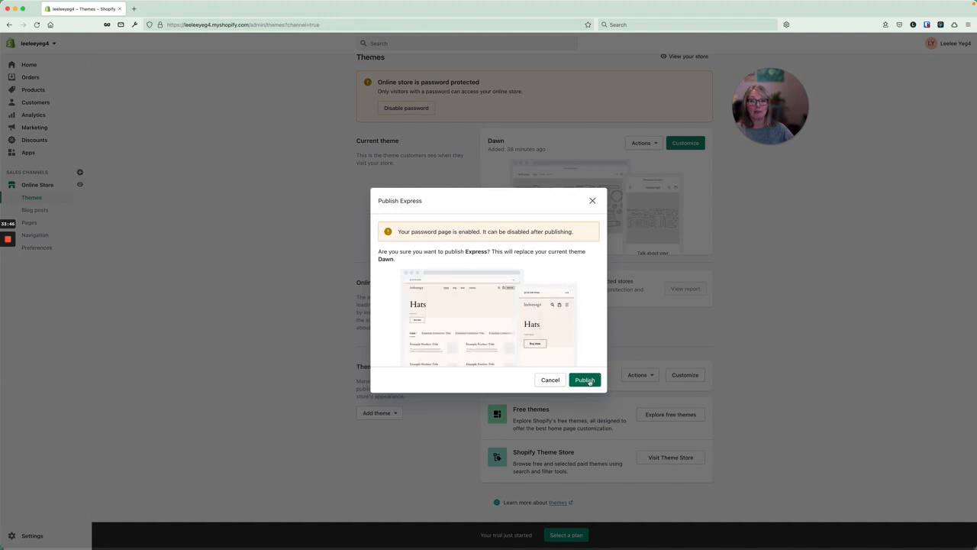
click(585, 381)
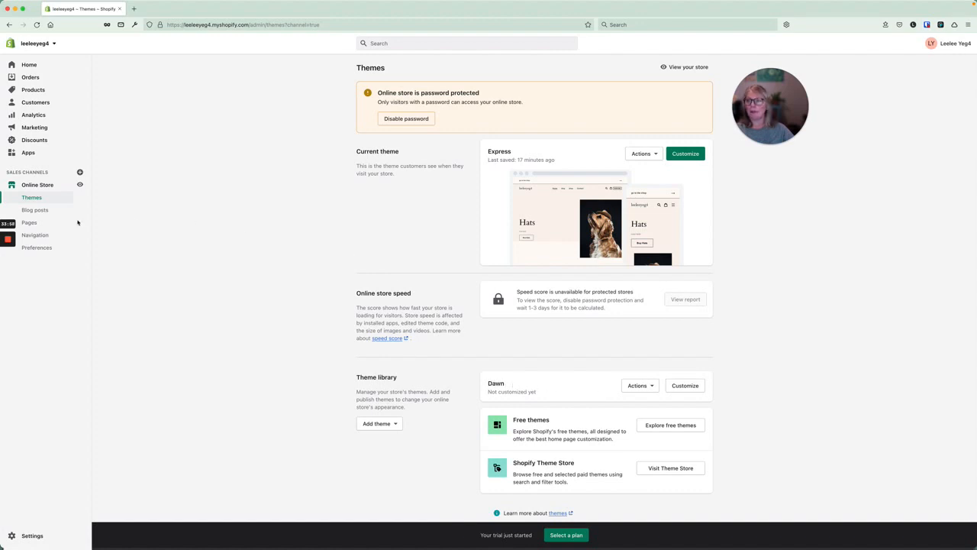
Open the live storefront and scroll through the Express homepage.
click(80, 184)
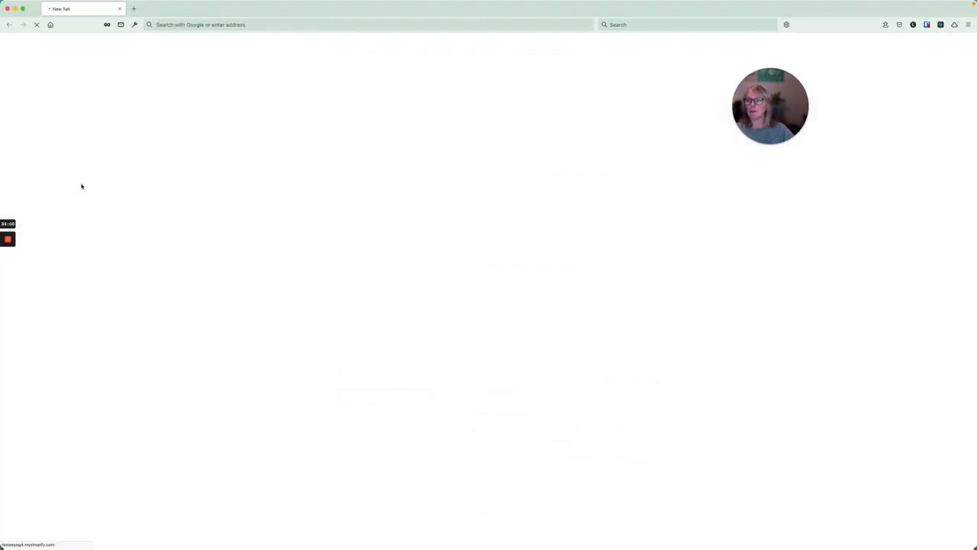
scroll(172, 198, down, 4)
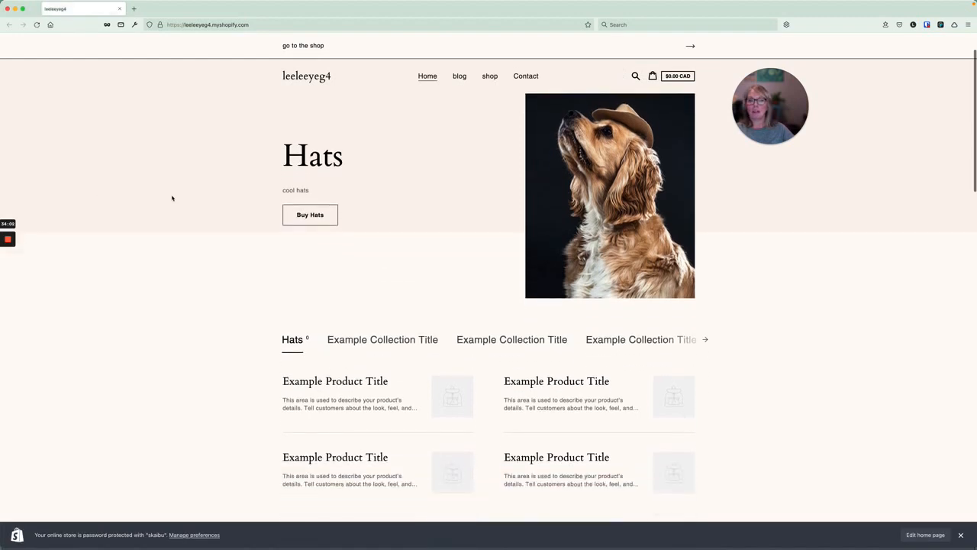
scroll(171, 198, down, 10)
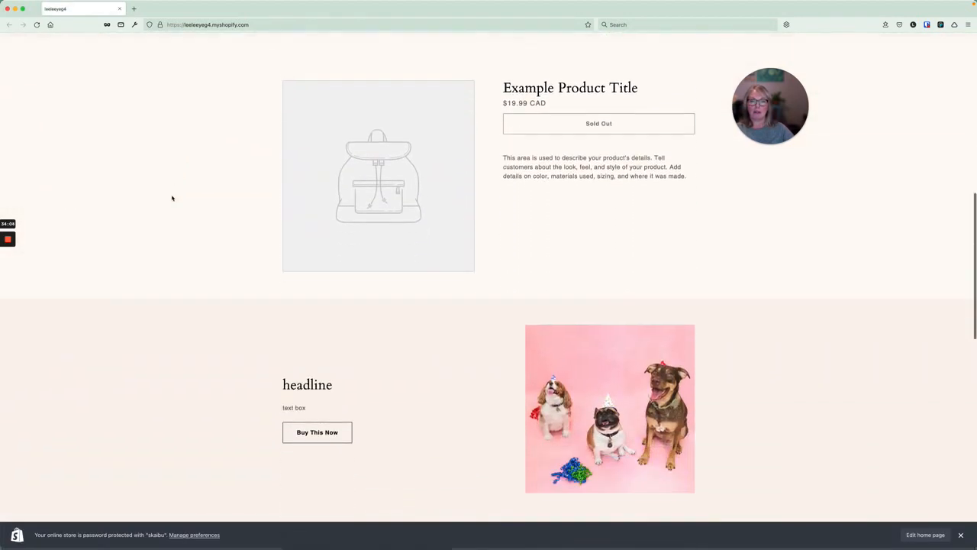
scroll(172, 198, down, 10)
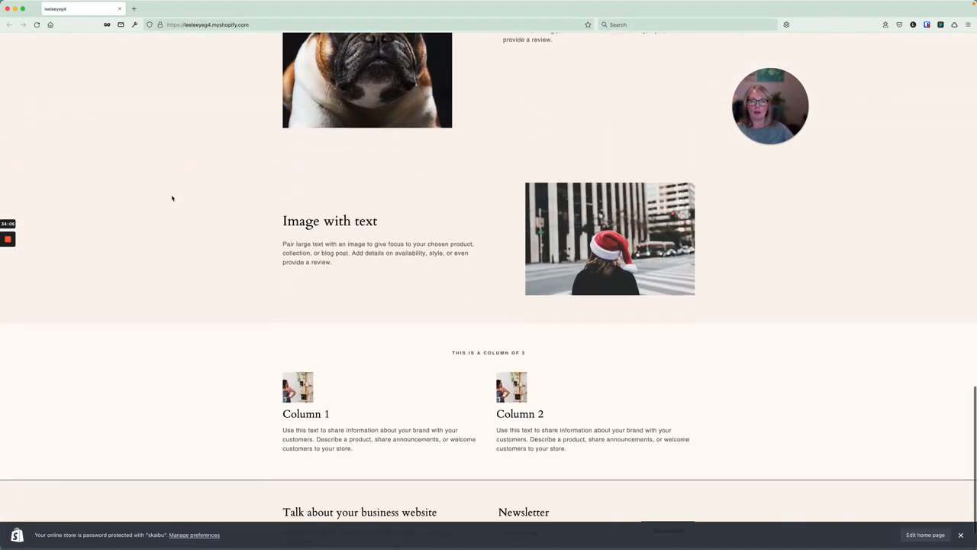
scroll(171, 198, up, 20)
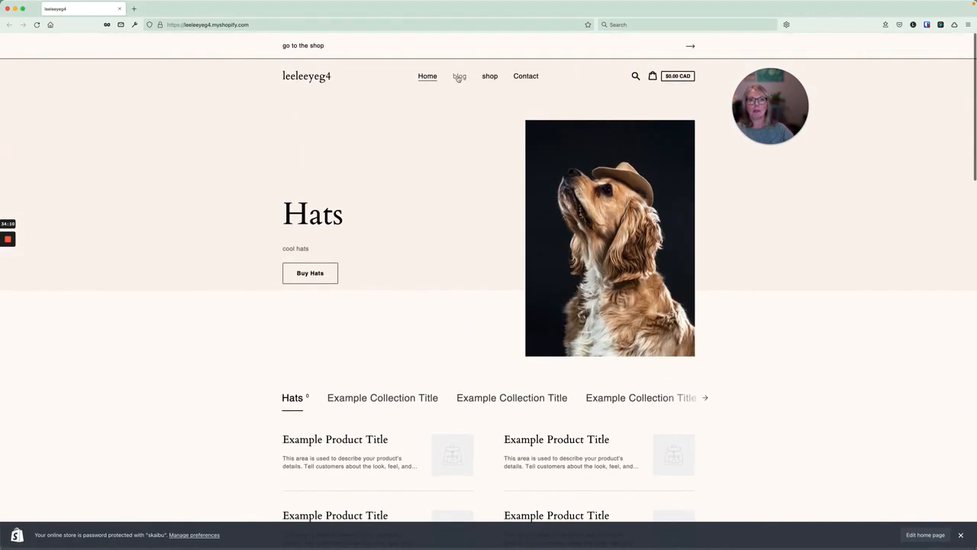
Visit the blog, shop, Contact and Home pages from the main menu.
click(459, 77)
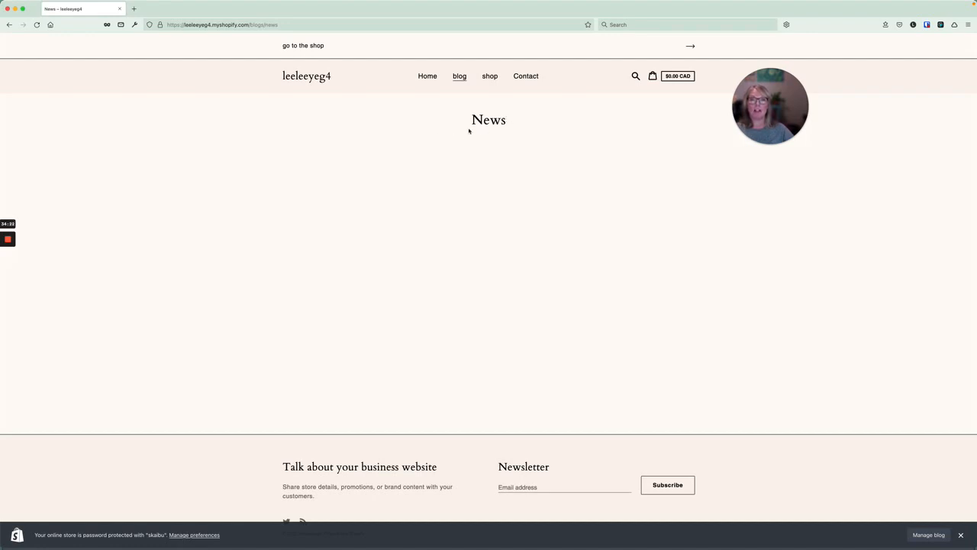
drag(473, 116, 530, 119)
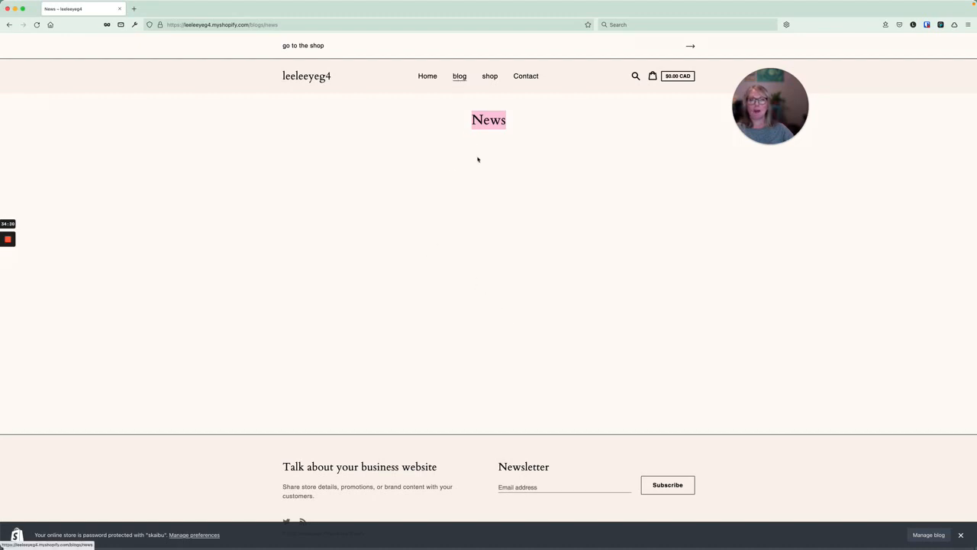
click(490, 77)
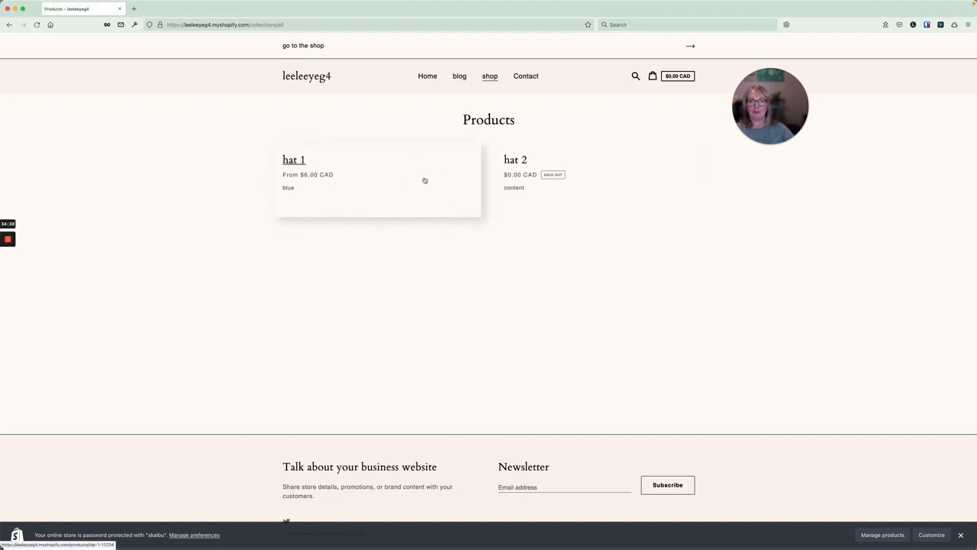
click(525, 76)
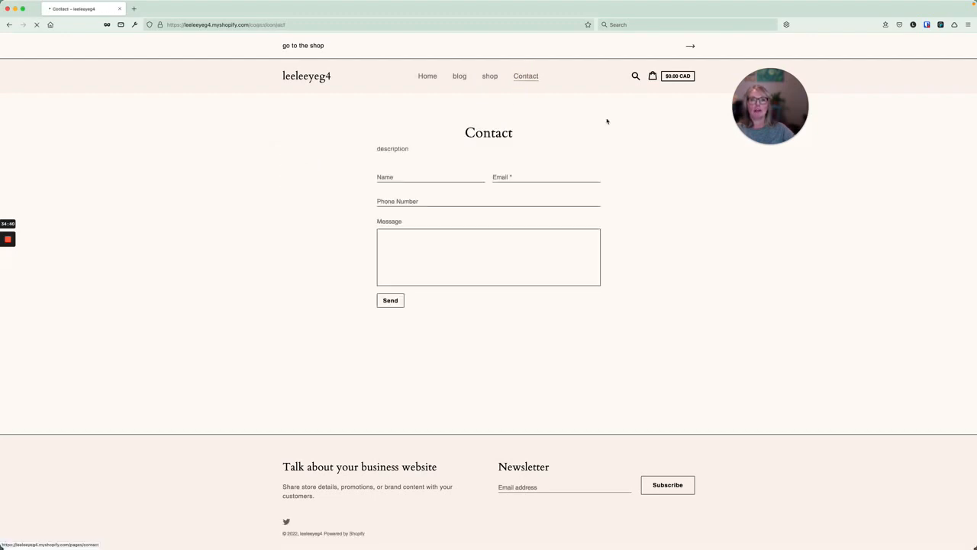
click(427, 77)
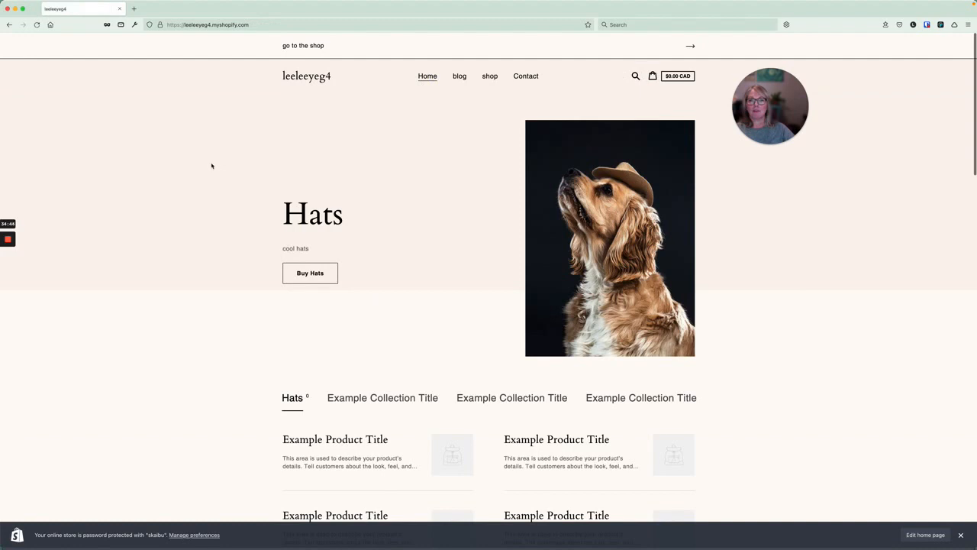